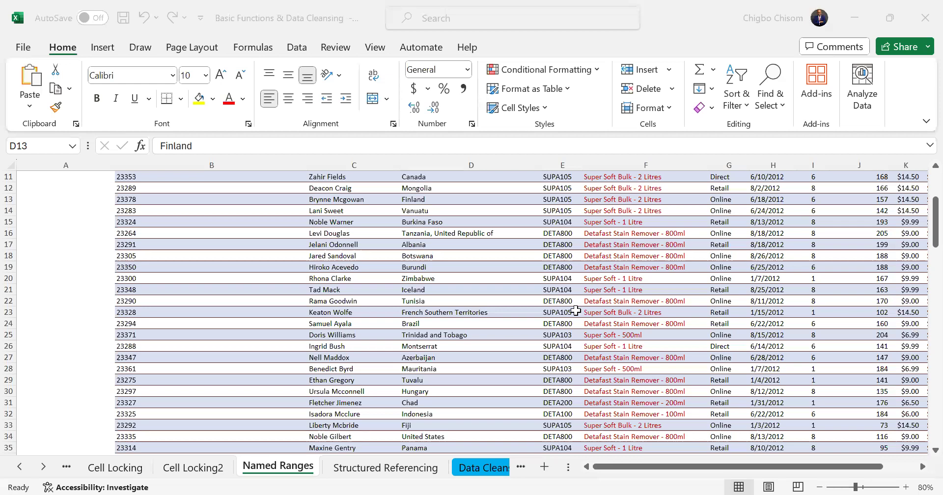
Step: Select the Problem 1A table block from B7 to K15, then jump to the last used cell at row 114
scroll(207, 476, "up", 3)
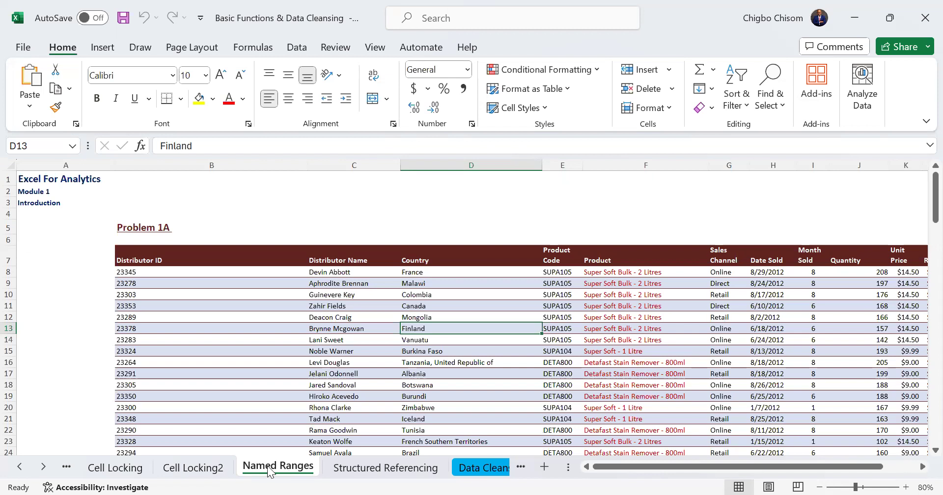
left_click_drag(621, 466, 684, 470)
left_click_drag(611, 469, 610, 469)
left_click(134, 256)
left_click_drag(205, 256, 816, 354)
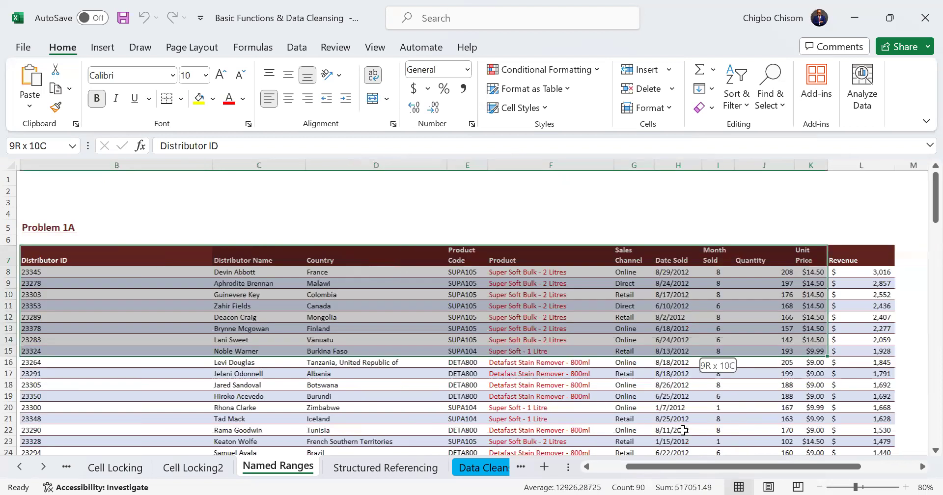
key("ctrl+End")
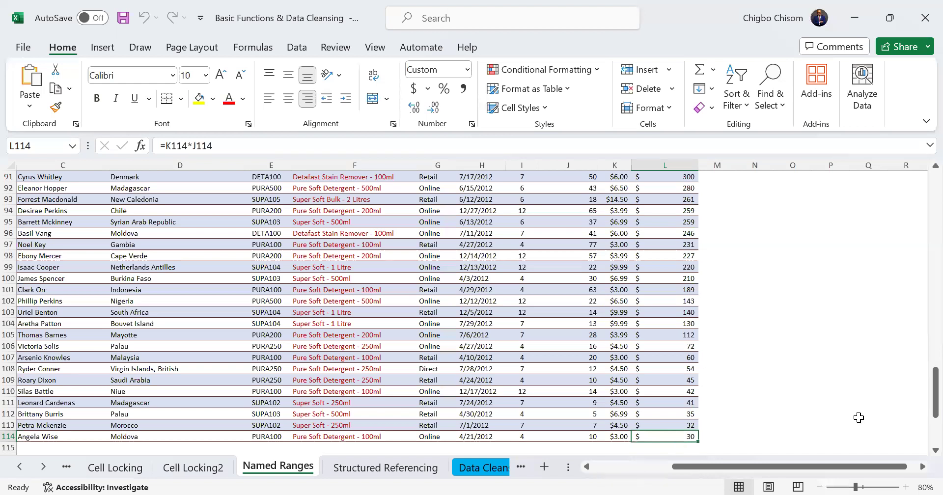
Step: Scroll back up and left to the top of the Named Ranges sheet and its Problem 1A table
scroll(922, 439, "left", 2)
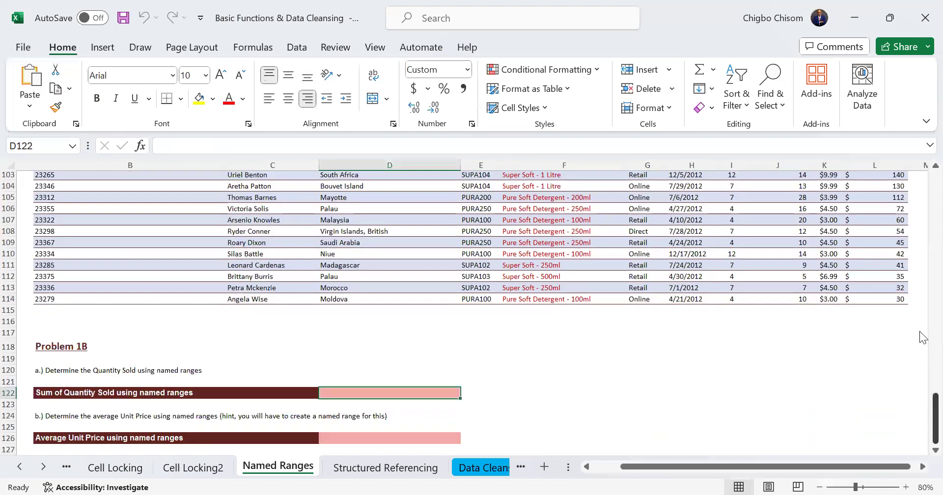
scroll(369, 250, "up", 20)
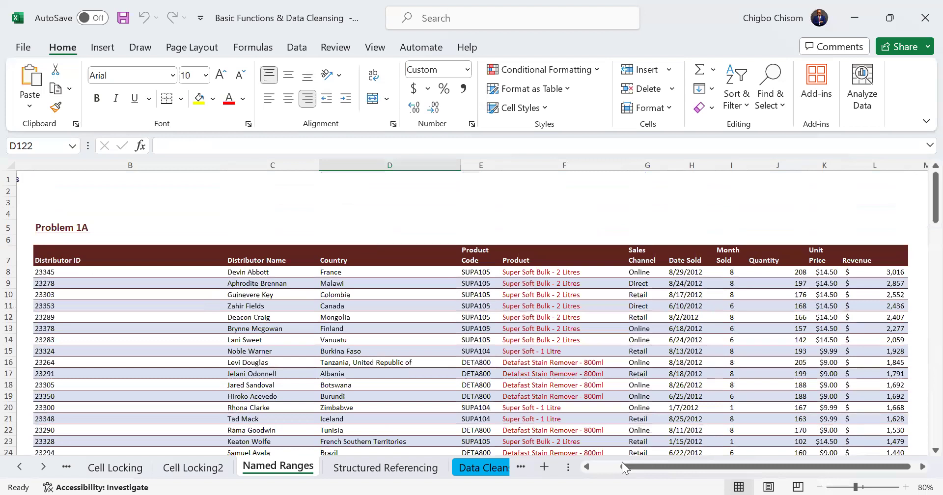
scroll(199, 258, "left", 2)
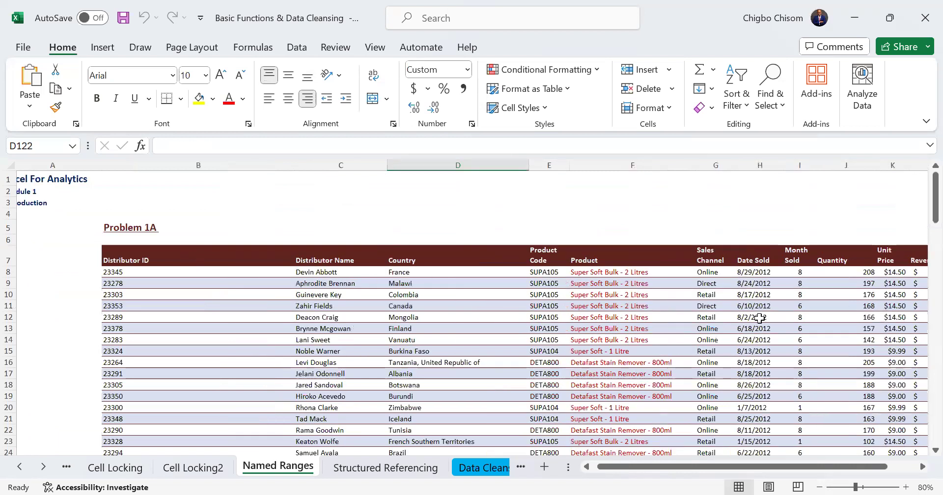
key("ctrl+Home")
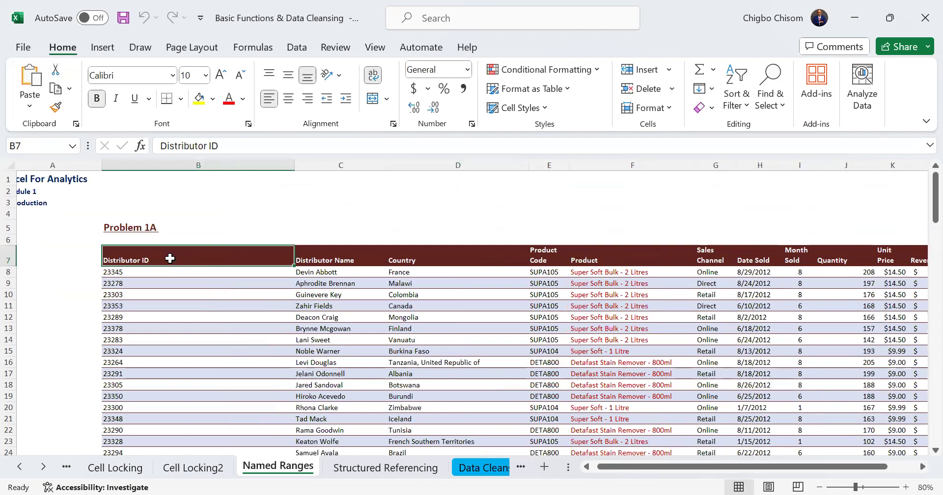
left_click(336, 253)
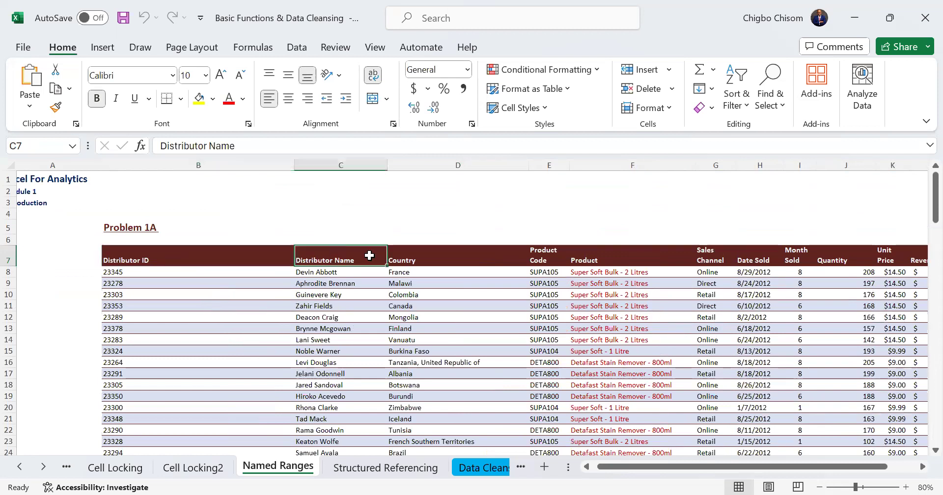
left_click(466, 262)
left_click(551, 263)
left_click(596, 261)
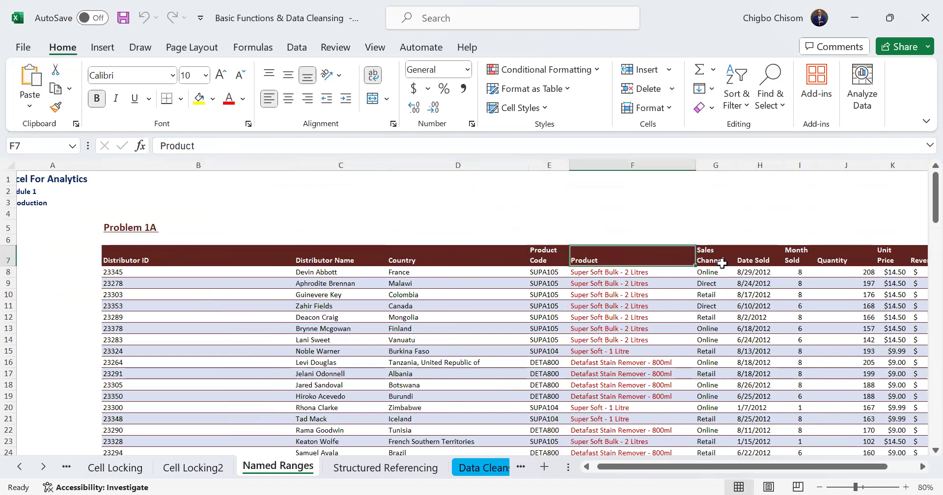
left_click_drag(781, 467, 839, 255)
left_click(840, 255)
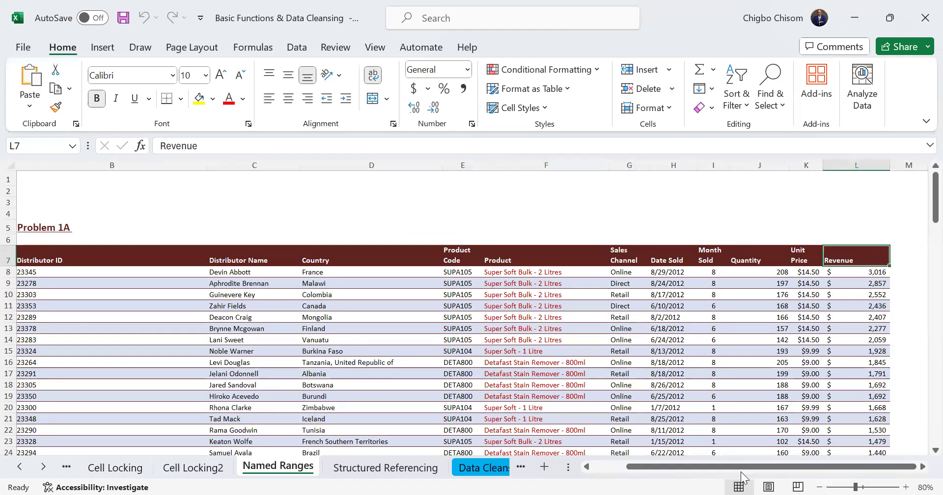
left_click_drag(637, 472, 200, 363)
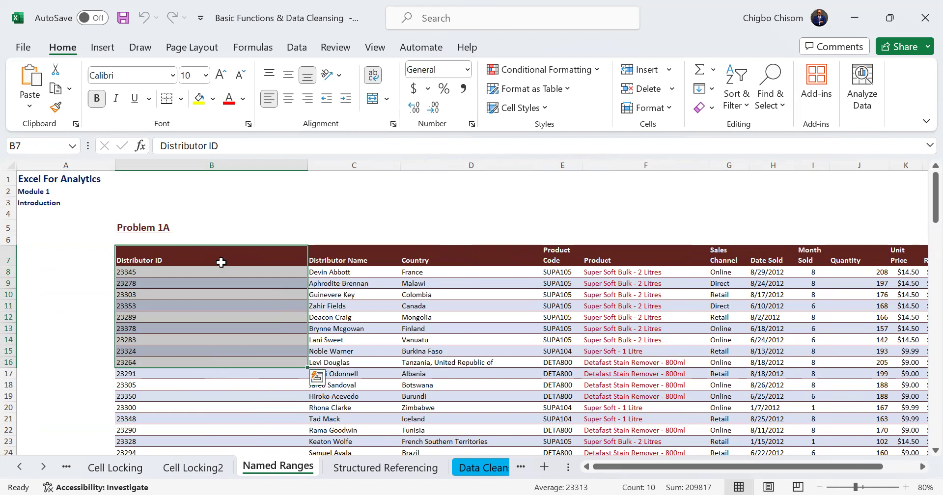
left_click_drag(221, 261, 235, 364)
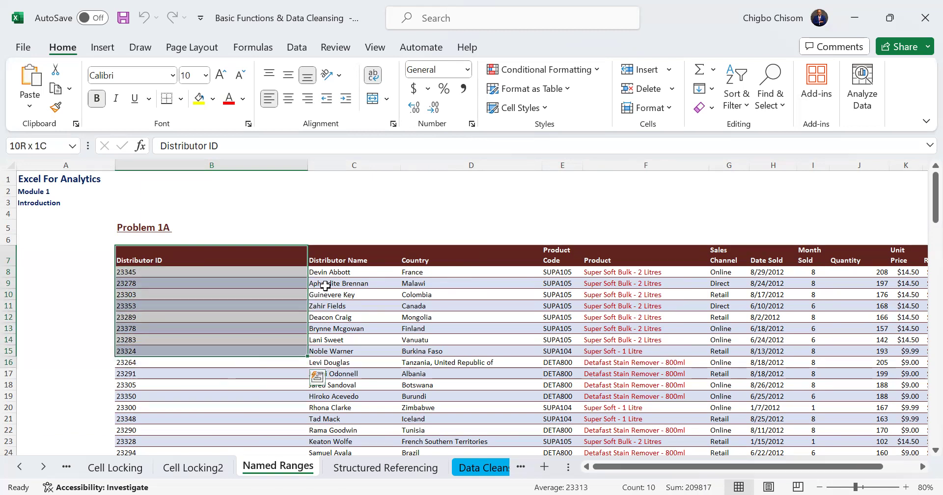
key("Down")
left_click_drag(339, 261, 788, 274)
left_click_drag(852, 294, 853, 293)
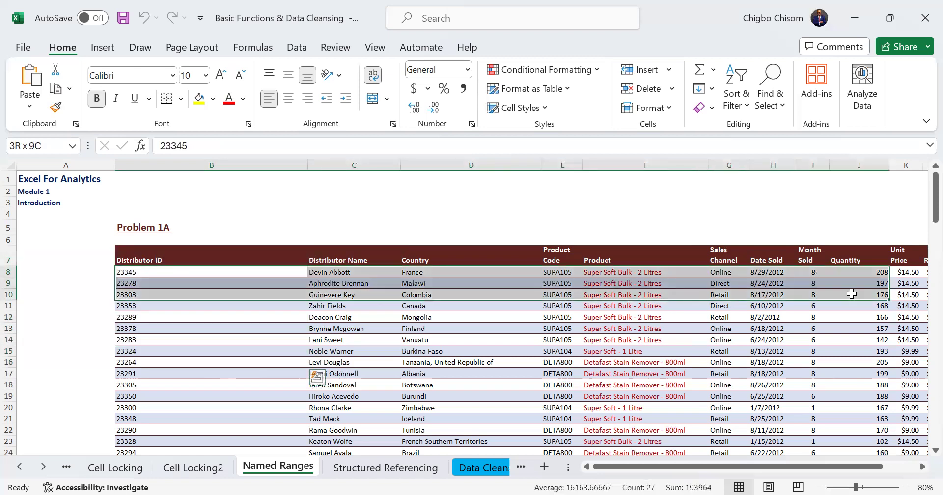
left_click_drag(211, 257, 217, 391)
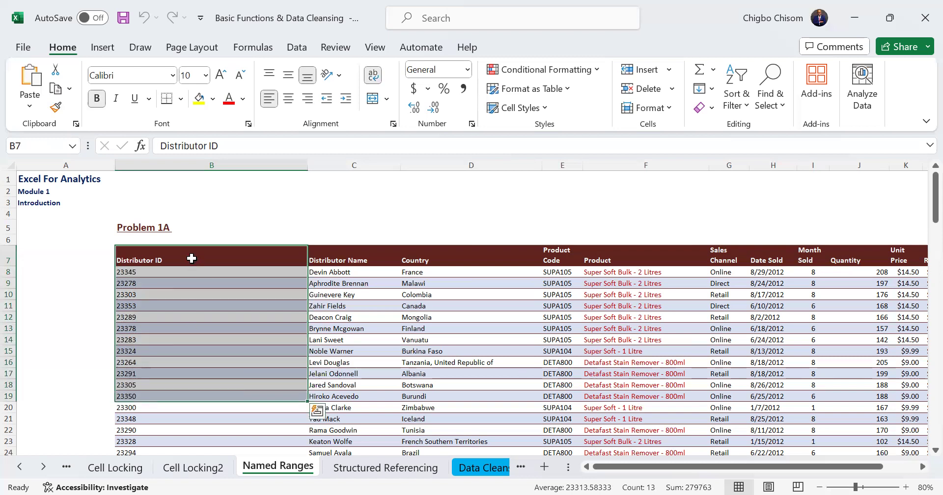
left_click(176, 272)
left_click(182, 284)
left_click(185, 296)
left_click(189, 319)
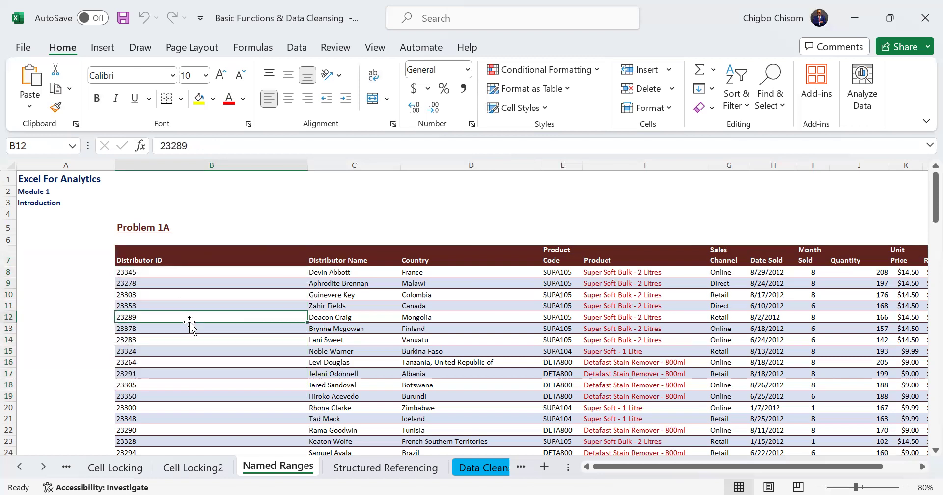
left_click(193, 337)
left_click(193, 351)
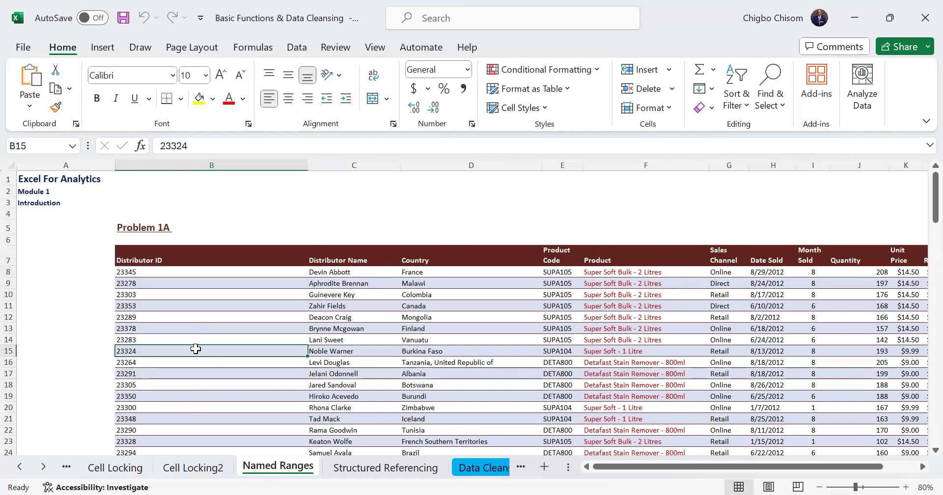
left_click(170, 260)
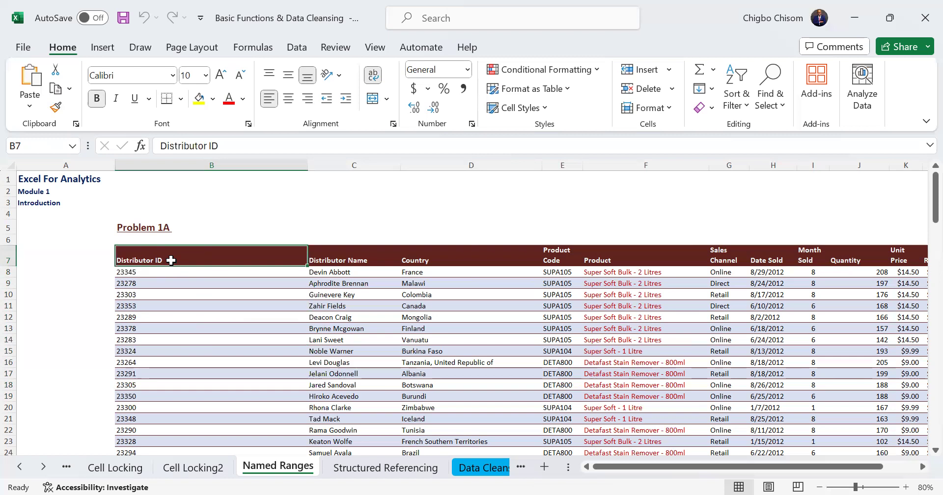
left_click(342, 271)
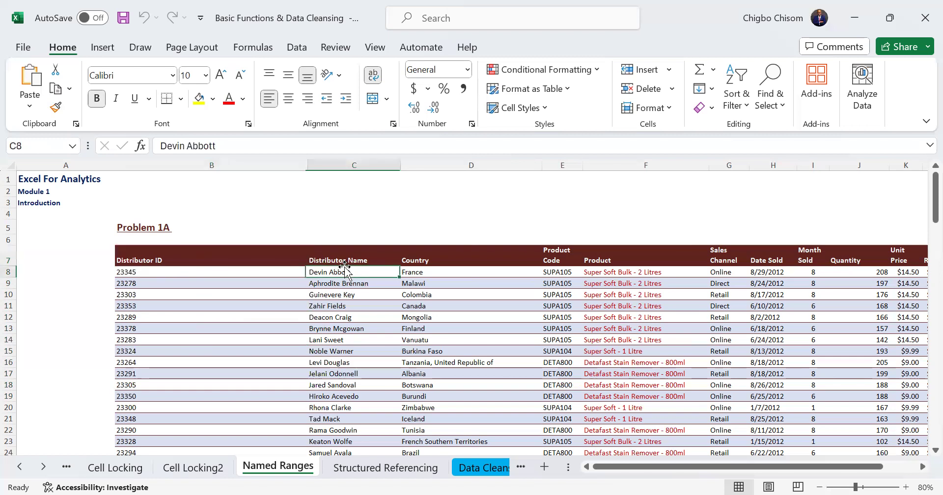
left_click(359, 285)
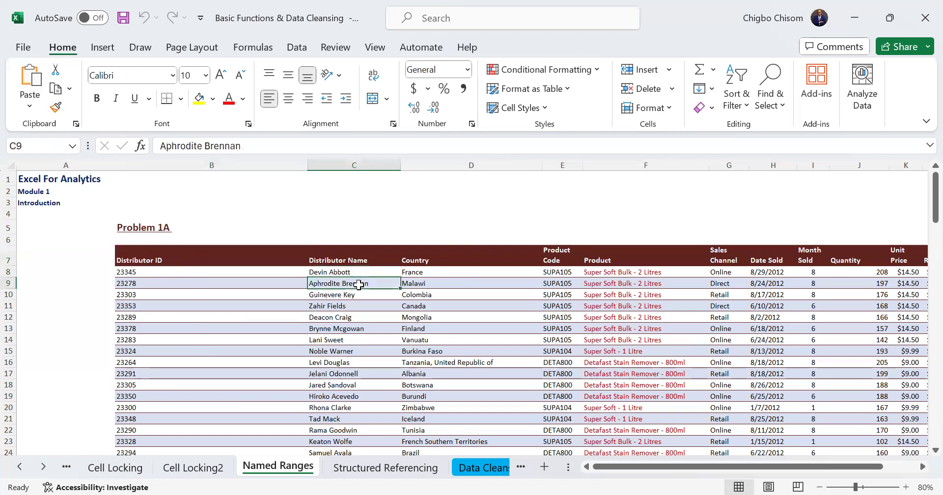
left_click(353, 320)
left_click(359, 340)
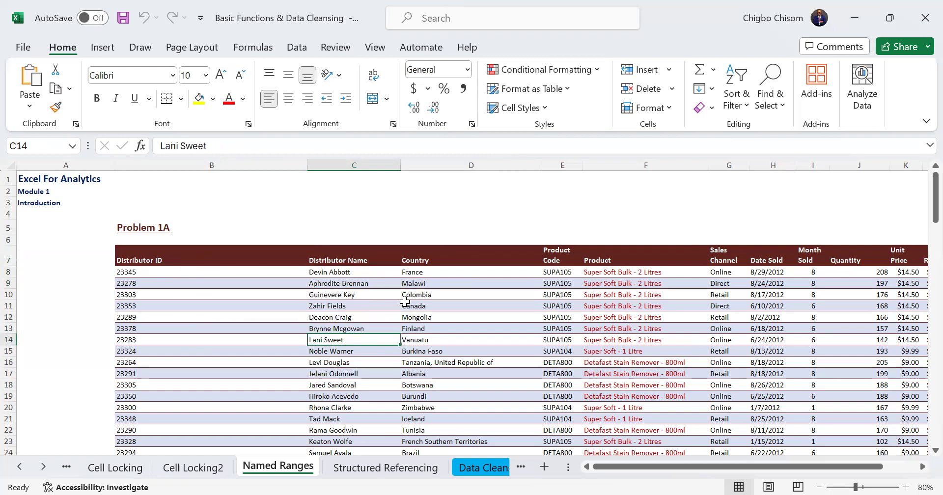
left_click(437, 274)
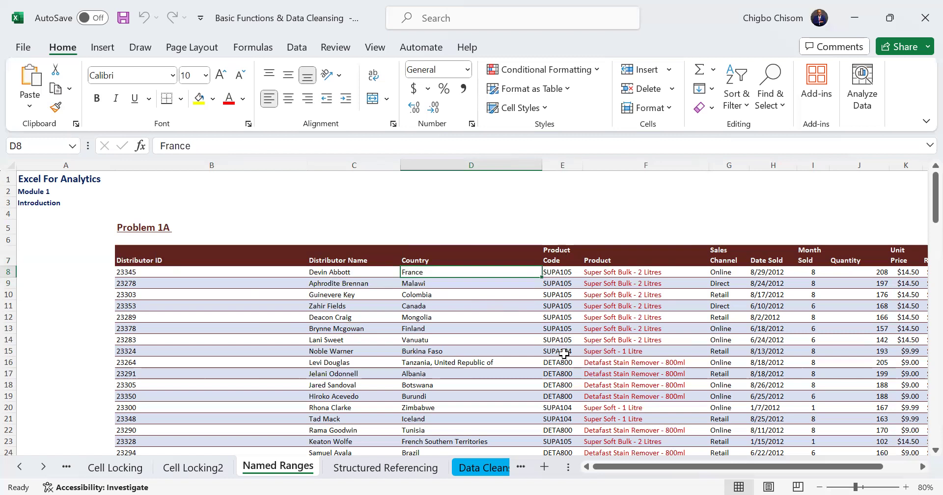
left_click(560, 374)
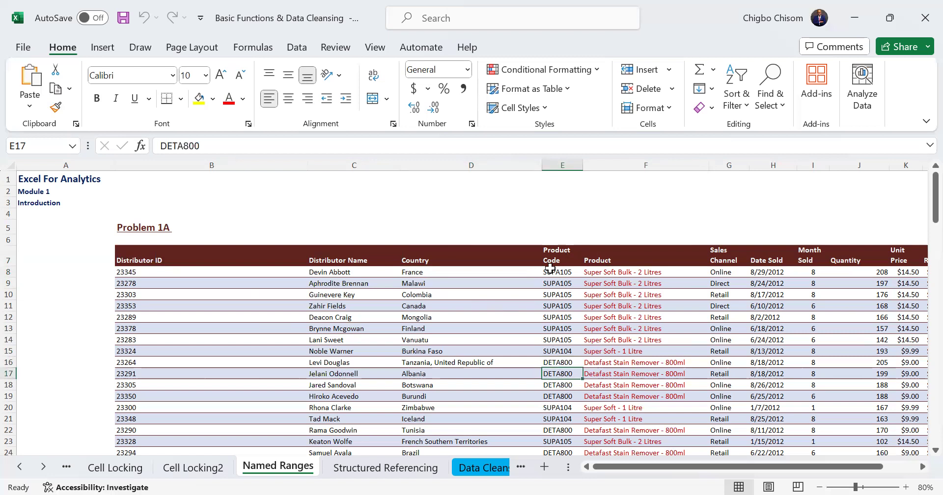
left_click(547, 252)
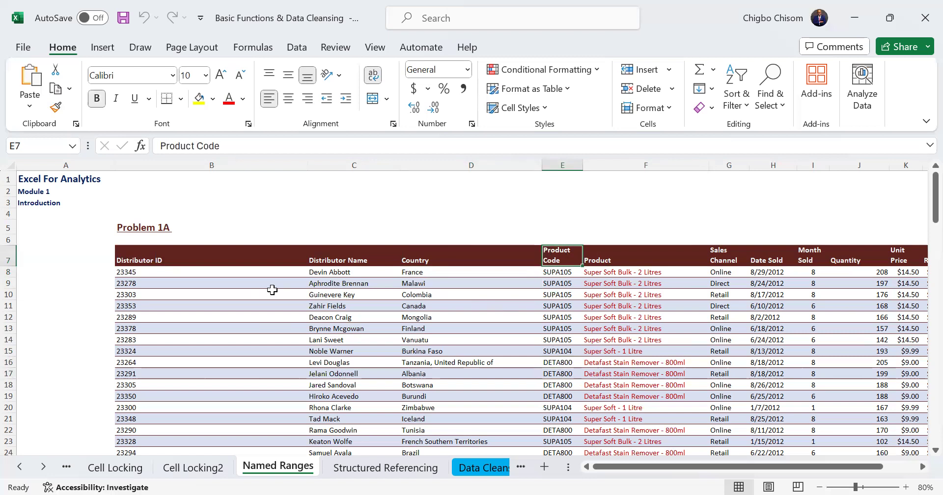
left_click(190, 261)
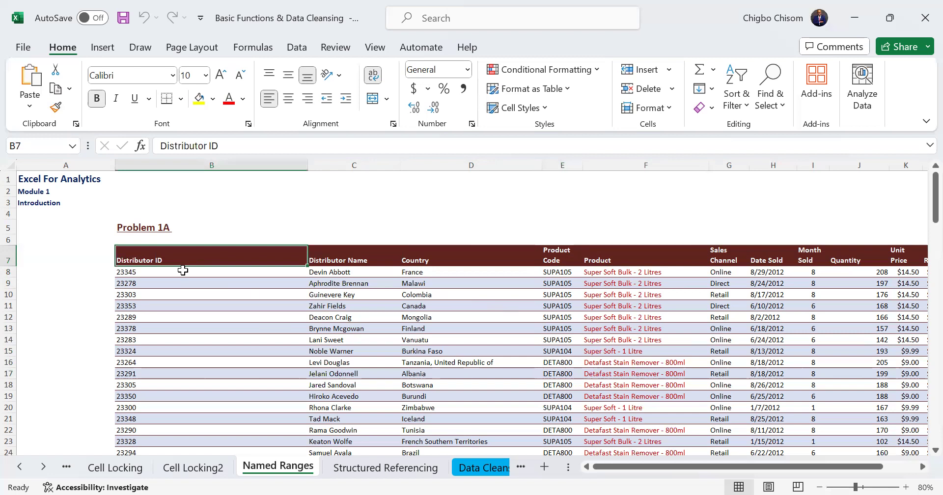
left_click(183, 272)
left_click(186, 284)
left_click(187, 295)
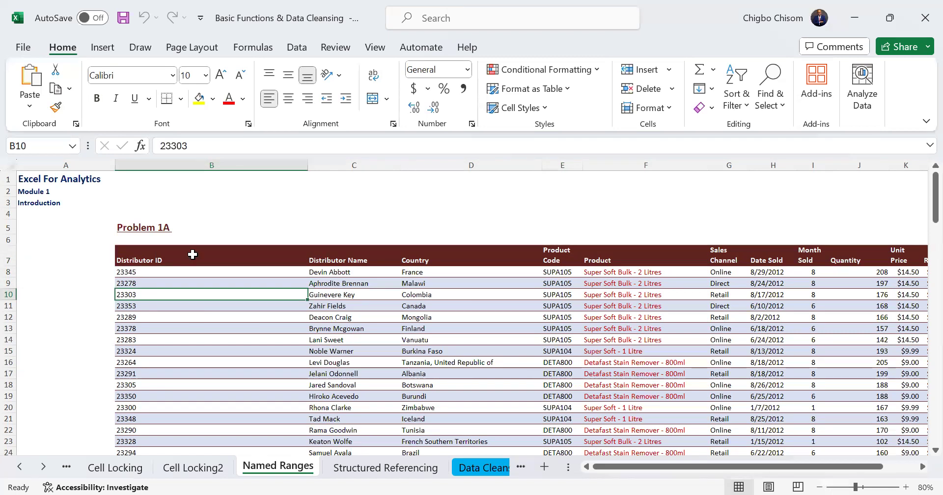
key("Down")
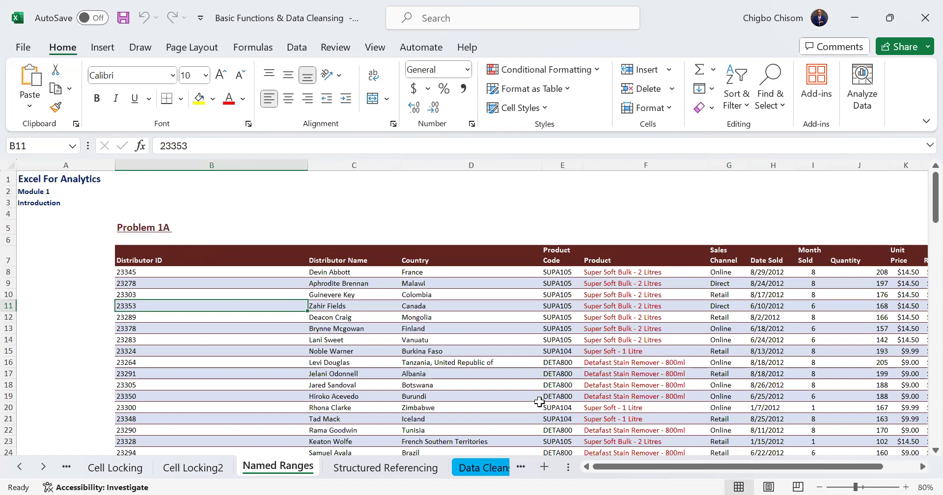
Step: Select answer cell D122, then scroll back up and select the Quantity header and first values J7:J16
left_click_drag(935, 208, 934, 331)
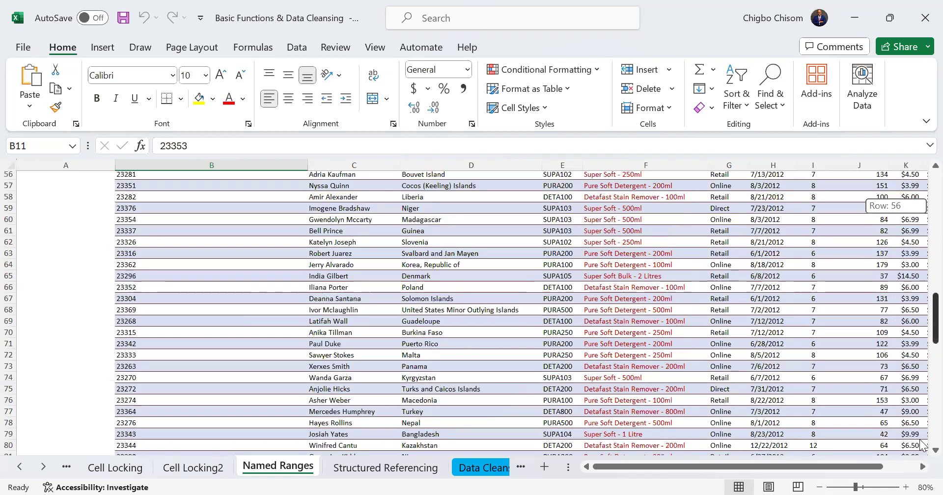
scroll(147, 379, "down", 16)
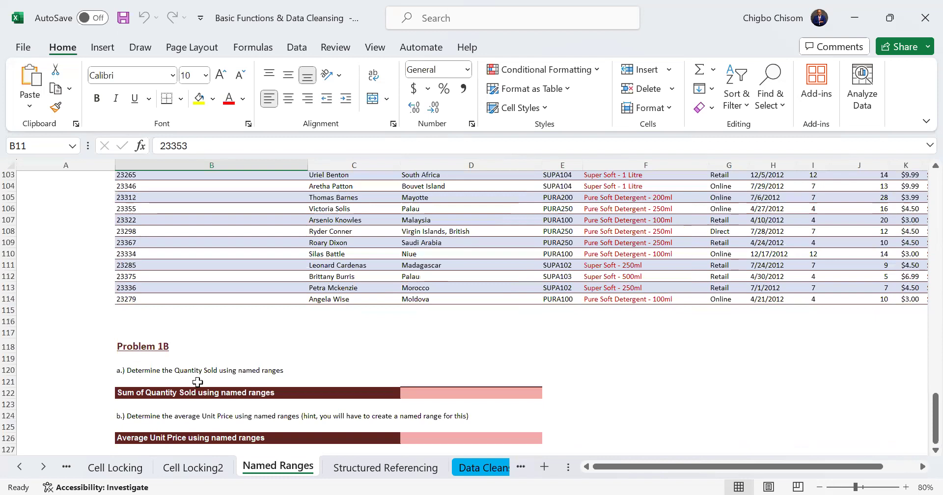
left_click(411, 394)
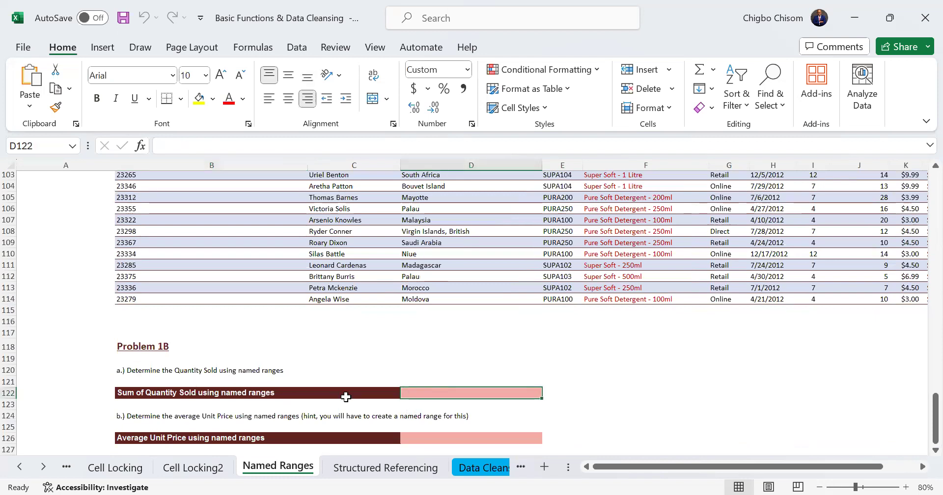
left_click_drag(936, 410, 935, 341)
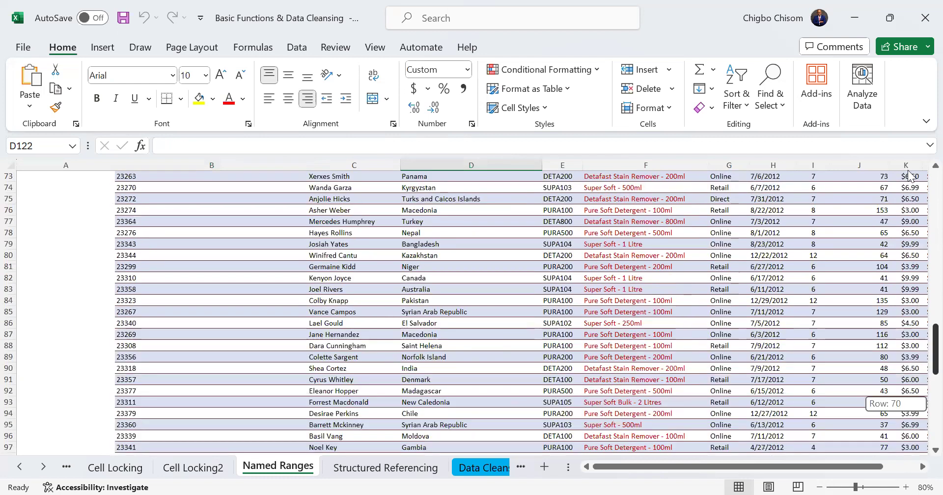
left_click_drag(748, 466, 782, 466)
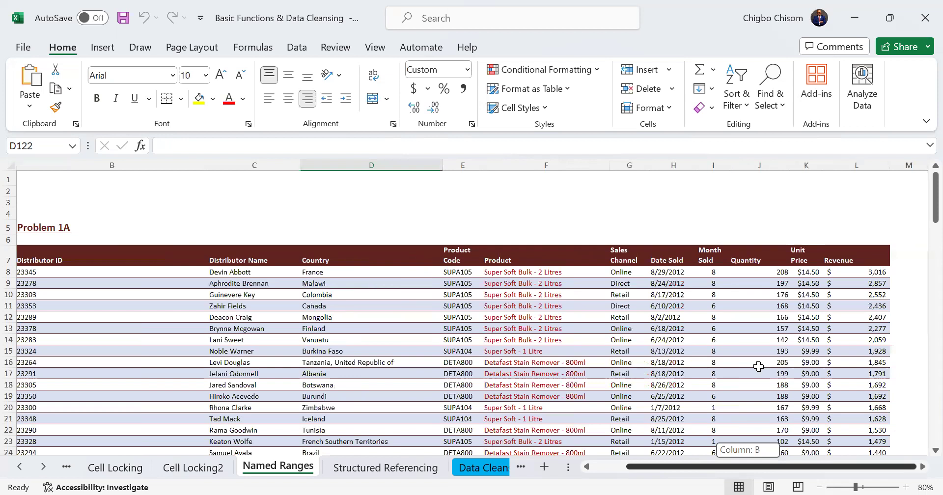
left_click_drag(752, 260, 757, 362)
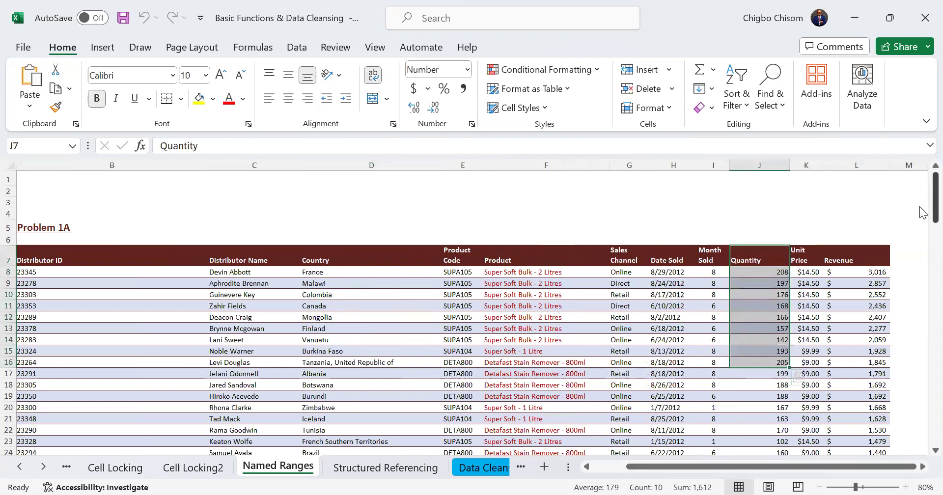
Step: Select the full Quantity column from the J7 header down to the last data row
left_click(762, 273)
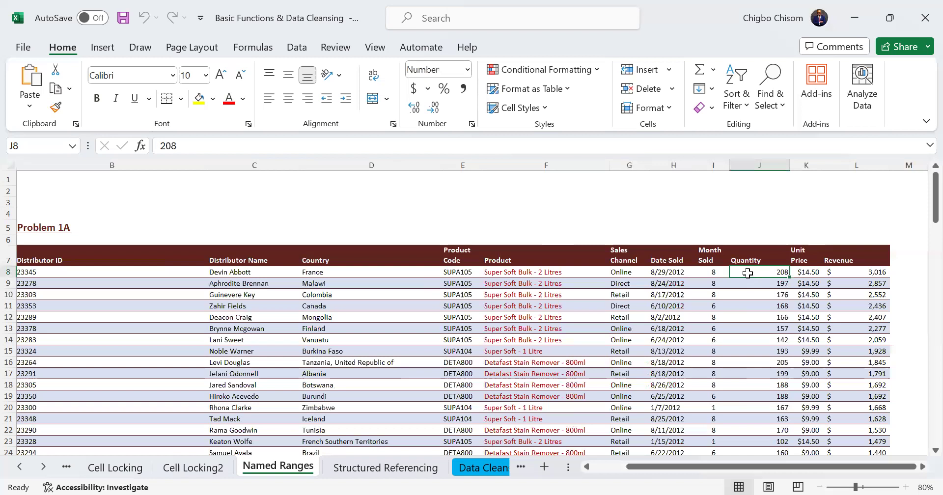
key("ctrl+shift+Down")
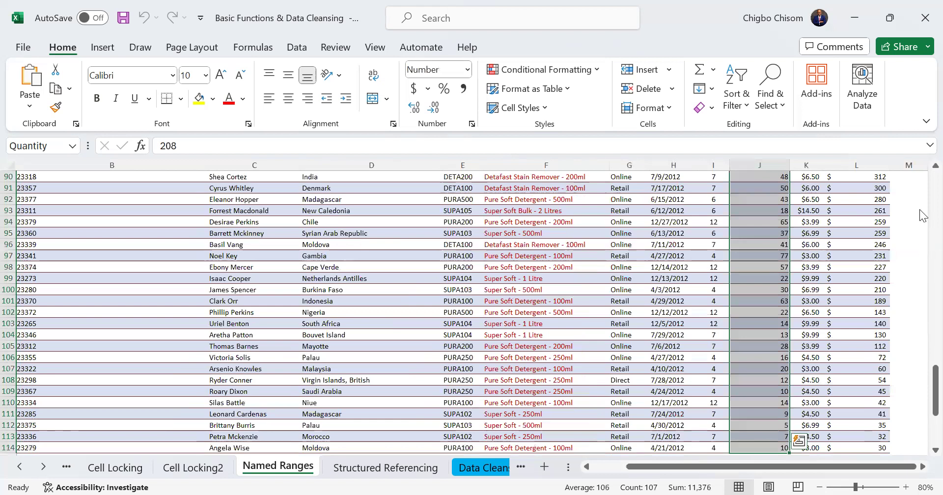
scroll(923, 210, "up", 20)
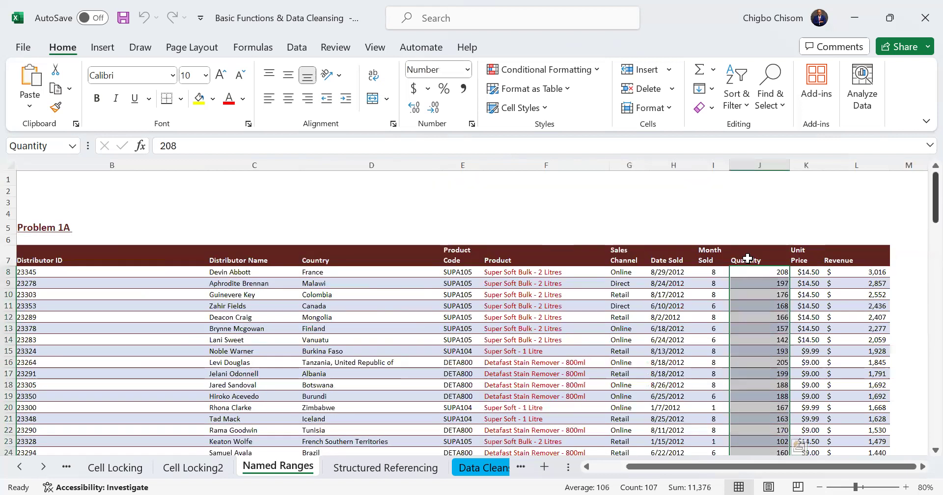
left_click_drag(759, 255, 760, 442)
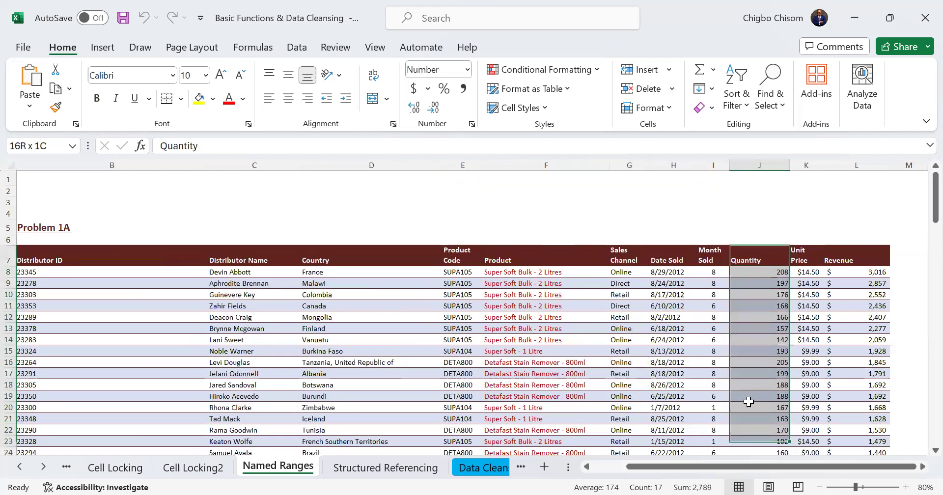
scroll(923, 248, "down", 2)
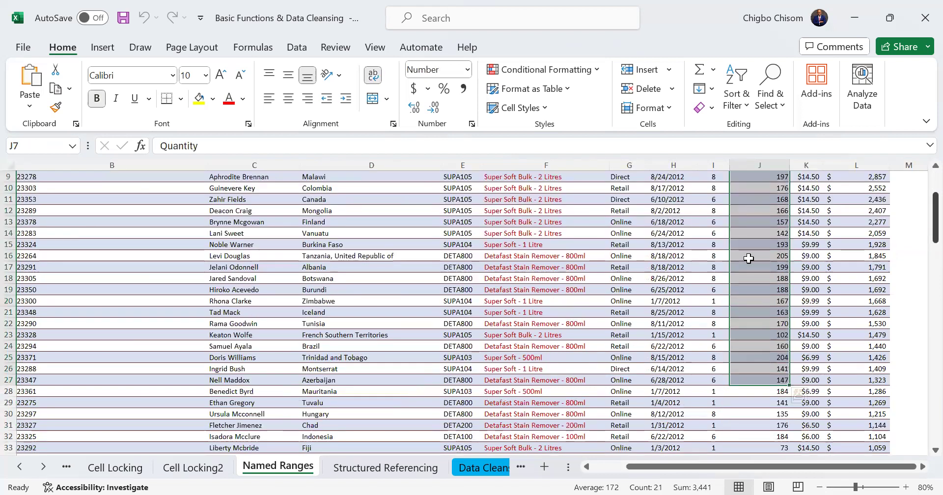
scroll(749, 258, "up", 3)
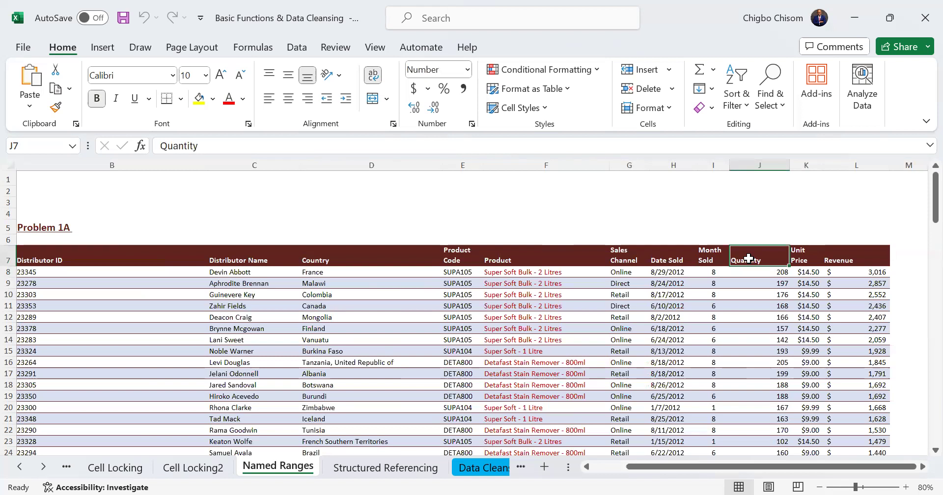
key("ctrl+shift+Down")
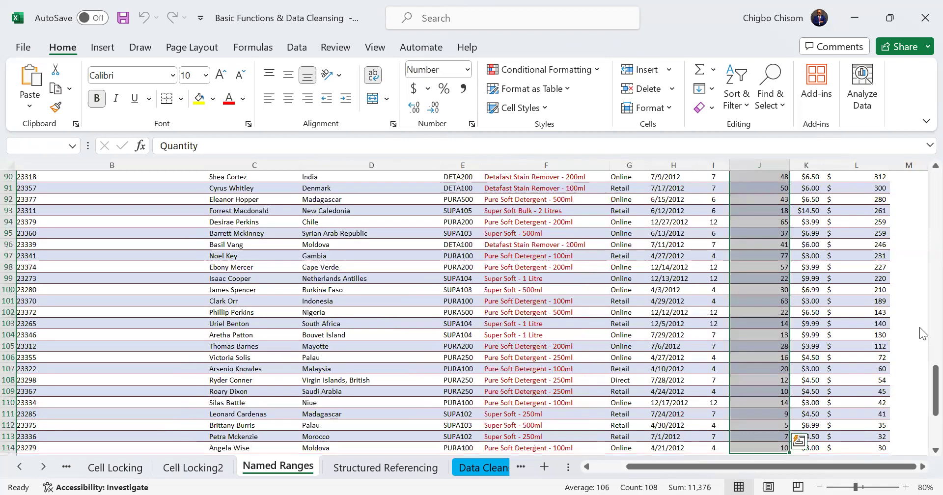
left_click(922, 221)
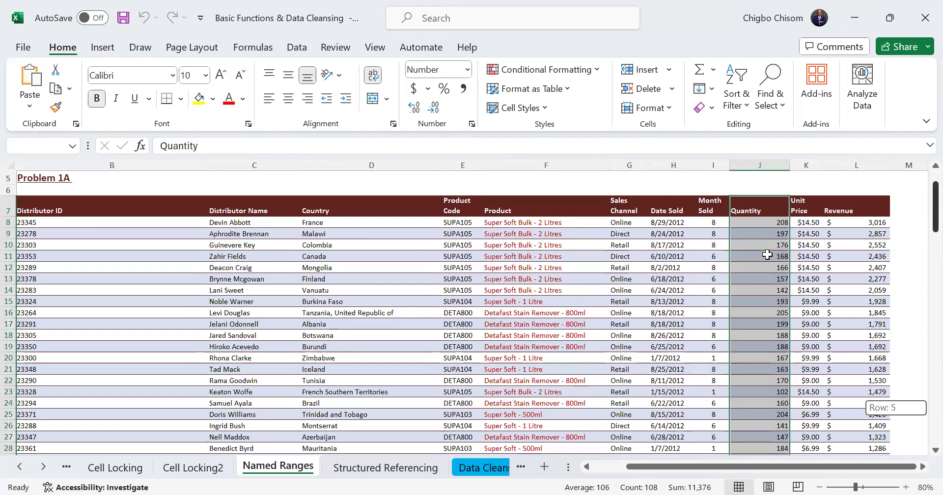
left_click(923, 361)
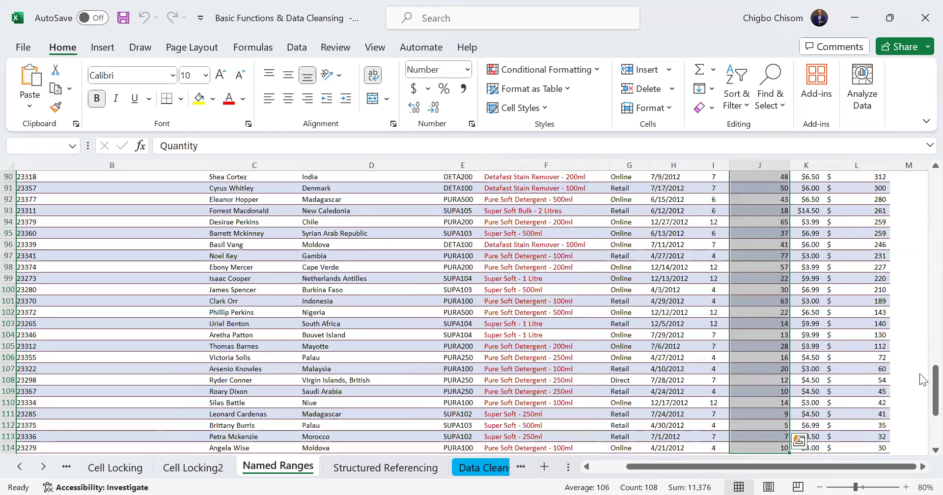
left_click_drag(923, 379, 924, 189)
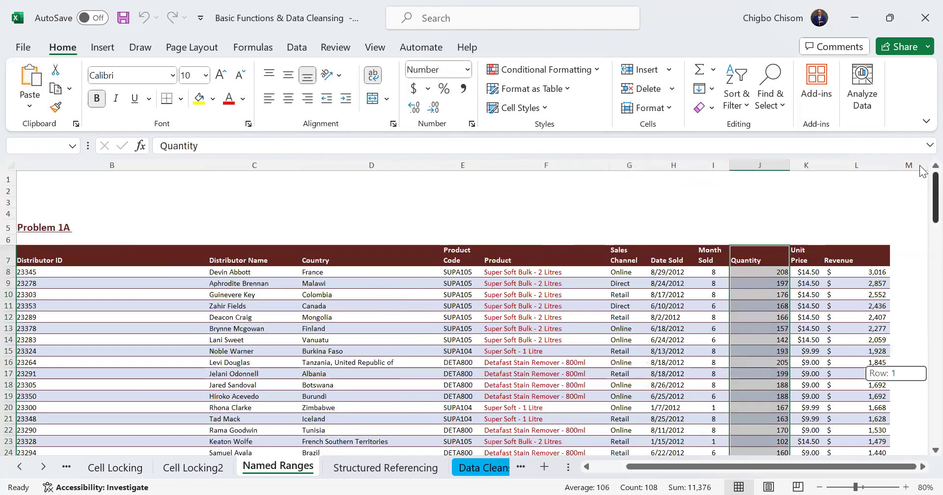
left_click(38, 144)
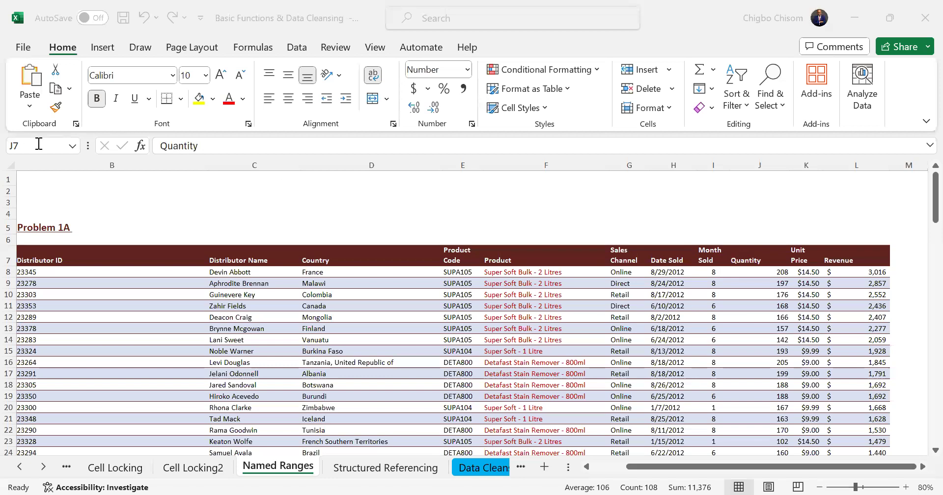
Step: Abandon the 'Quantity sold' name and enter Quantity in the Name Box to select that named range
left_click(38, 144)
type("Qua")
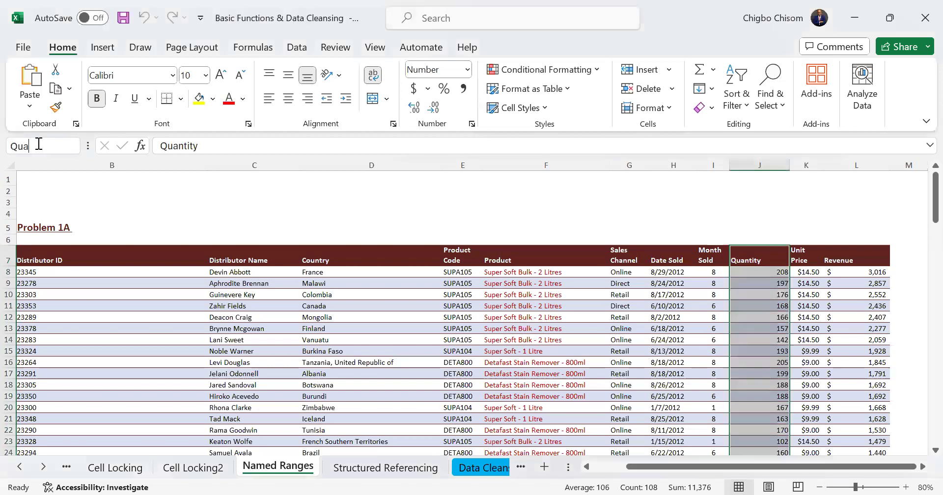
type("ntity")
type("sold")
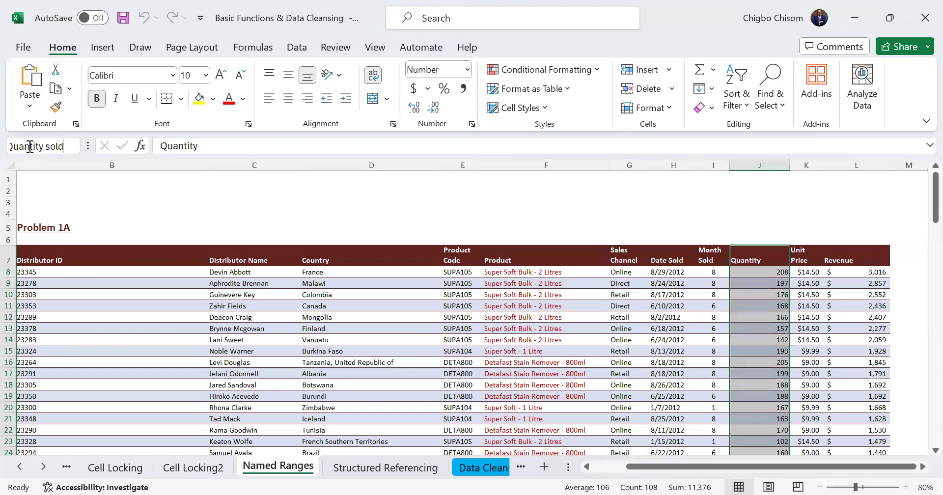
key("Escape")
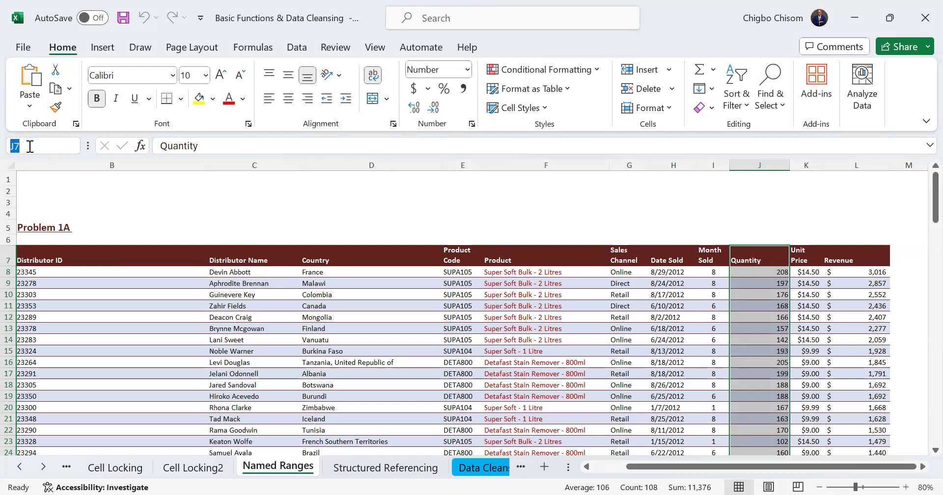
type("Quantity sold")
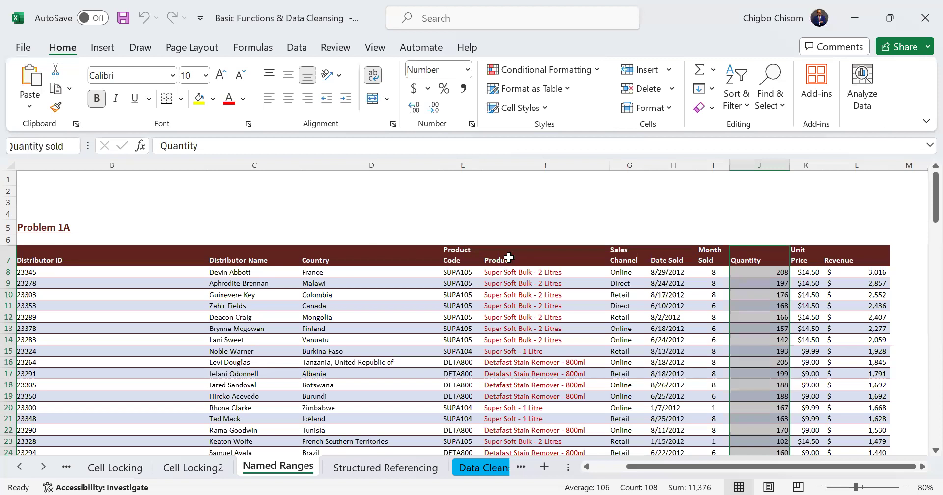
left_click(35, 150)
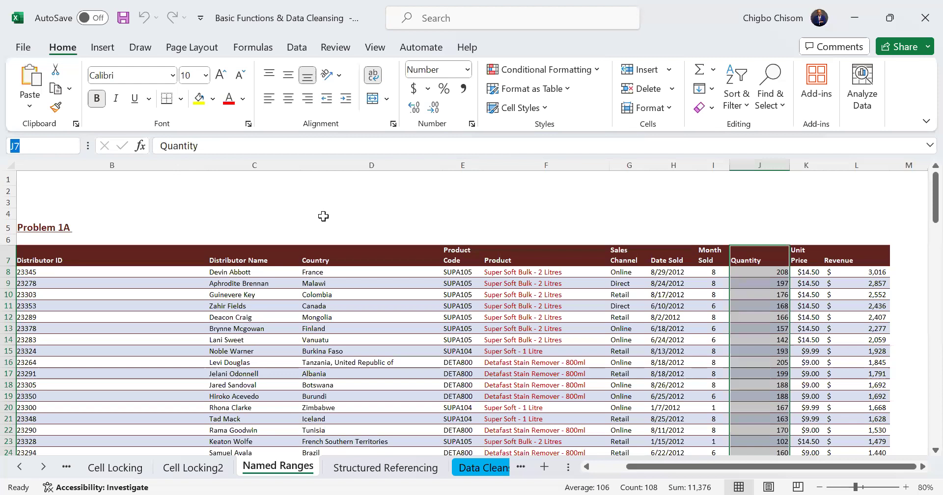
type("Quantity")
key("Return")
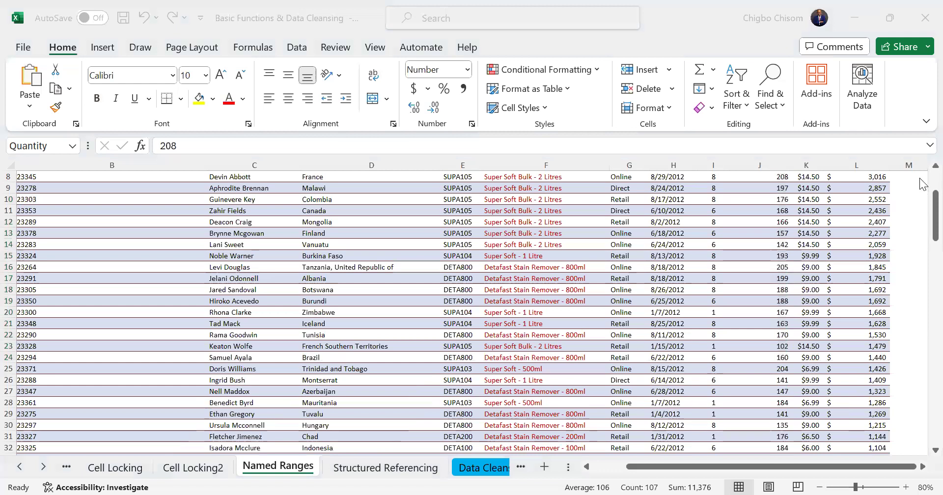
Step: Scroll down to Problem 1B and select the Sum of Quantity Sold cell D122
scroll(920, 184, "up", 3)
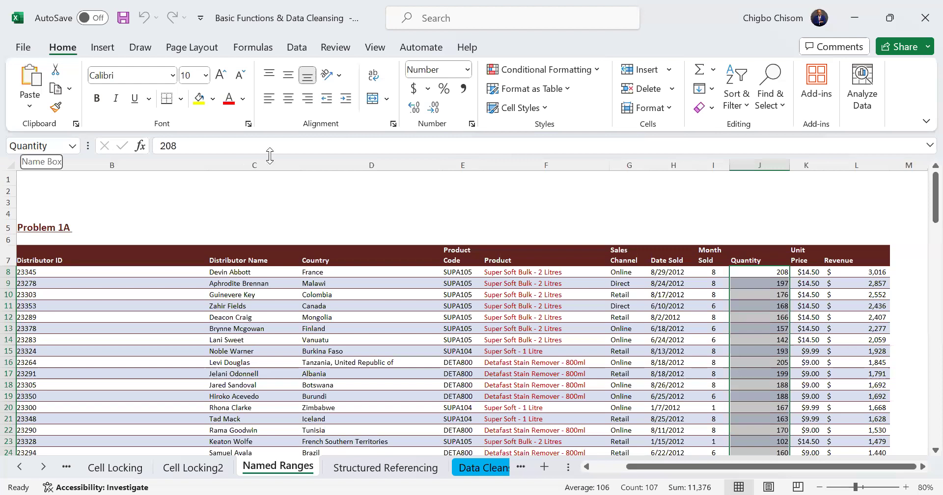
left_click_drag(924, 177, 924, 438)
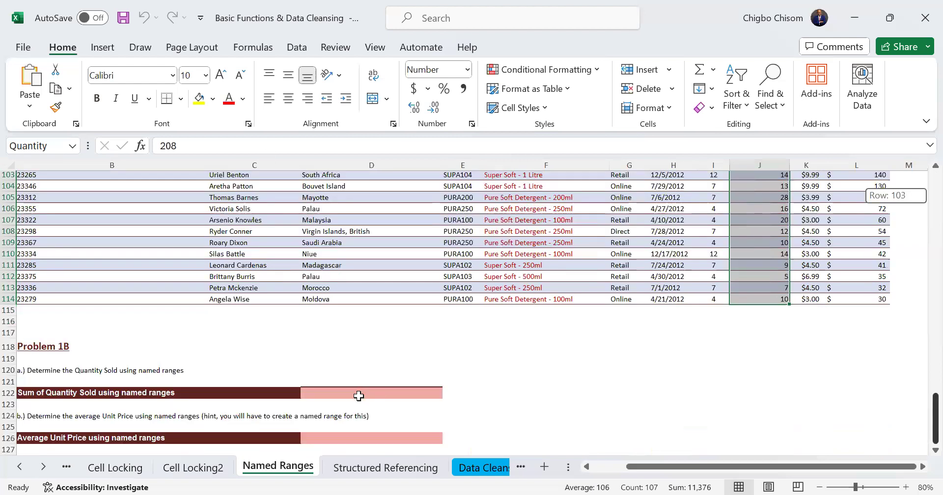
left_click(344, 393)
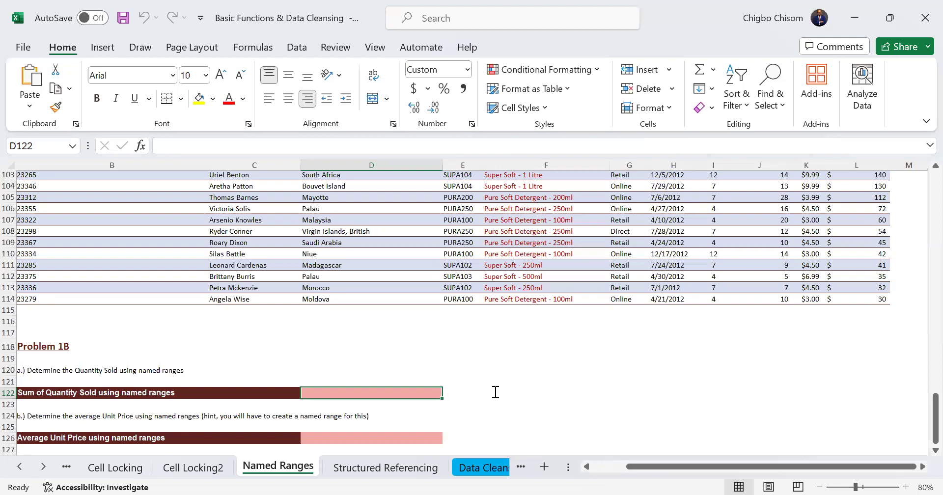
Step: Enter =SUM(Quantity) in D122 using AutoComplete, returning 11,376, and reselect the cell to check it
type("=SUM(")
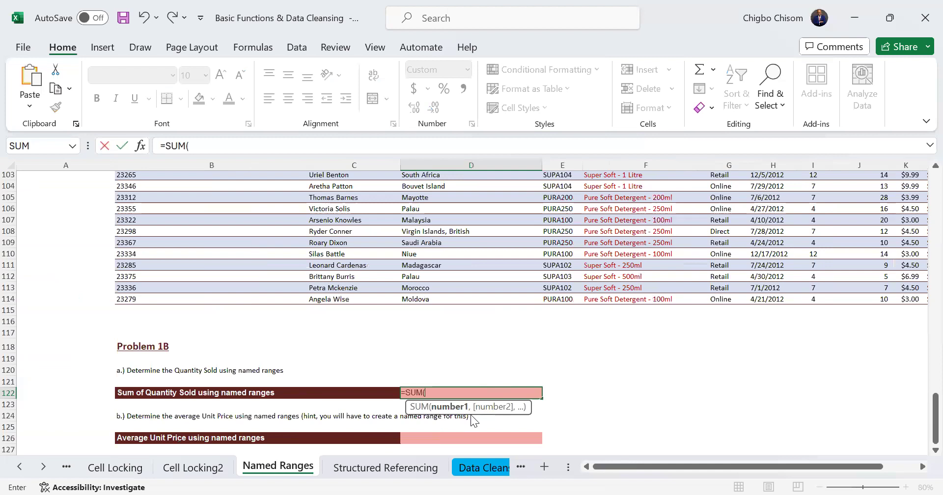
type("q")
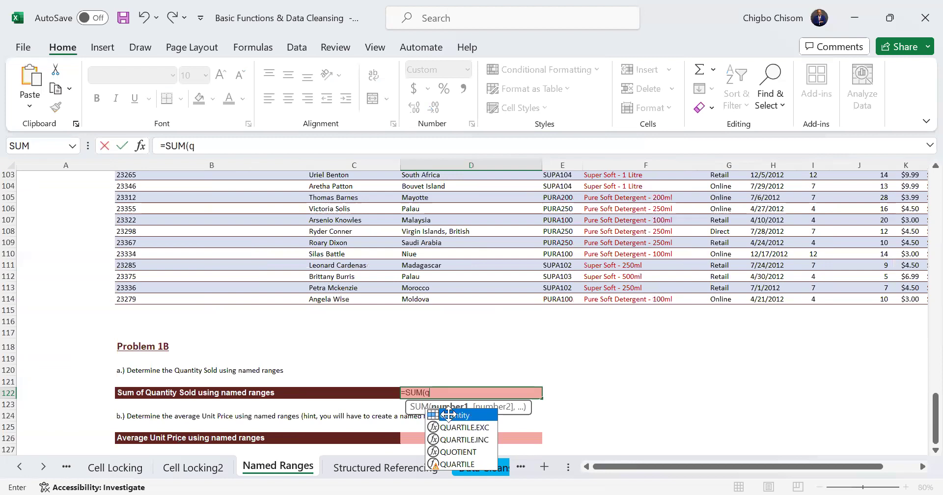
key("Tab")
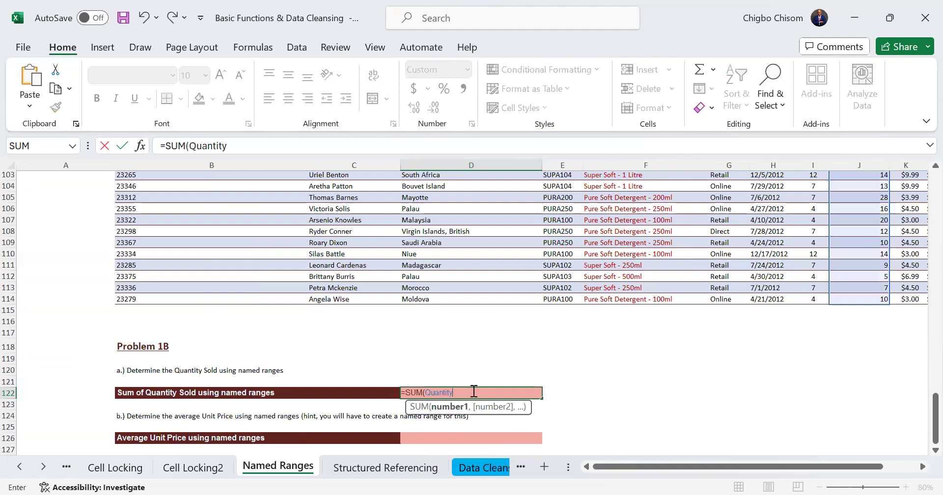
key("Return")
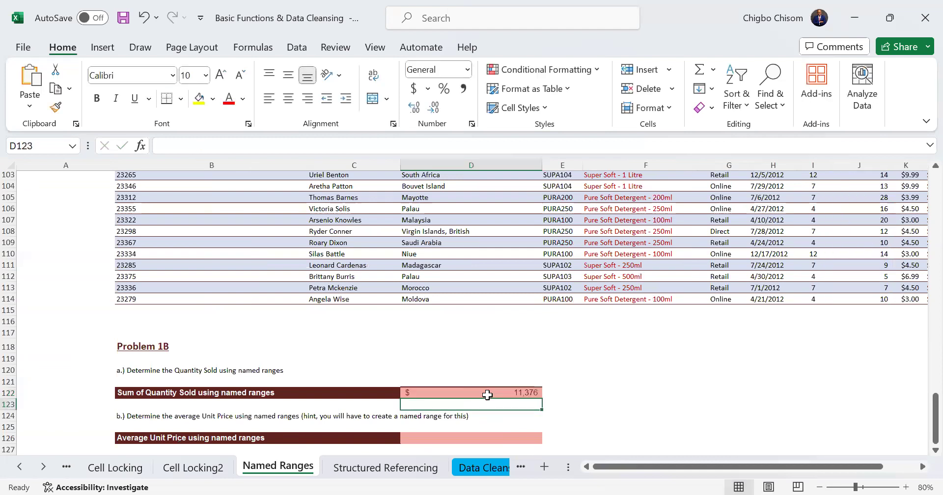
left_click(488, 395)
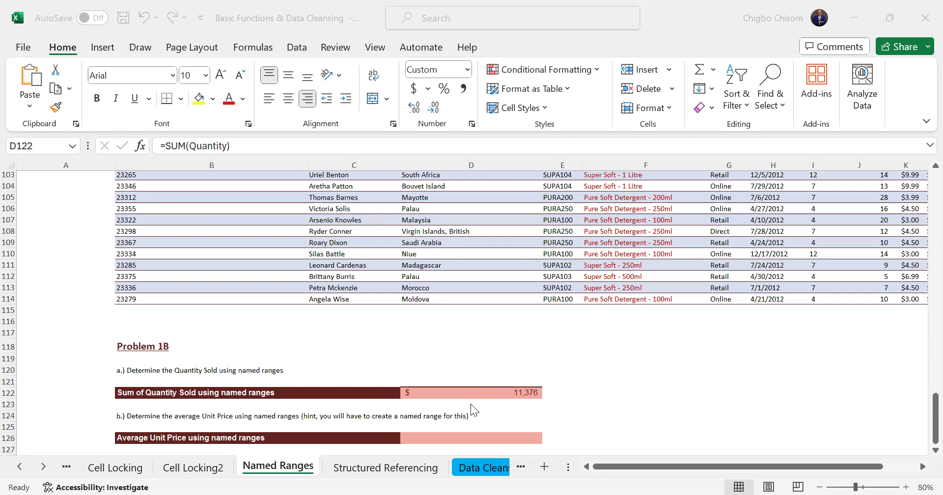
Step: Return focus to the workbook and scroll down to view the 11,376 result in Problem 1B
left_click(497, 387)
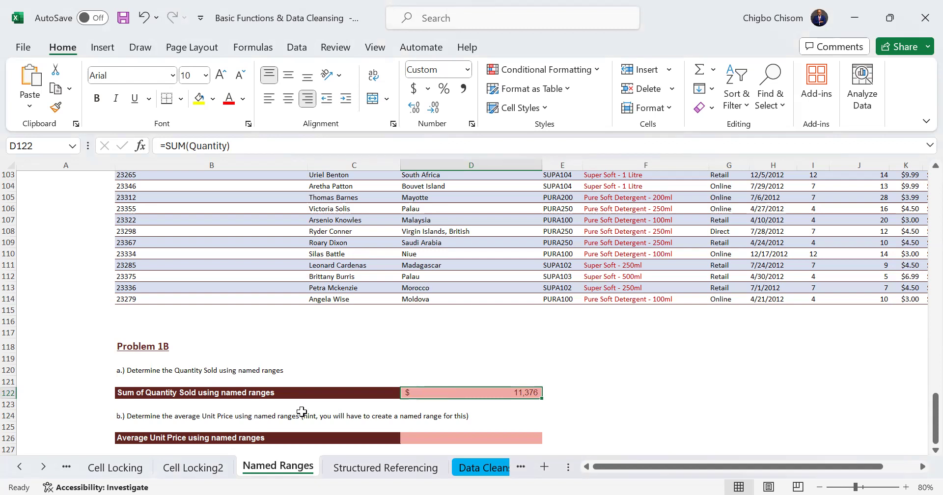
scroll(301, 415, "down", 3)
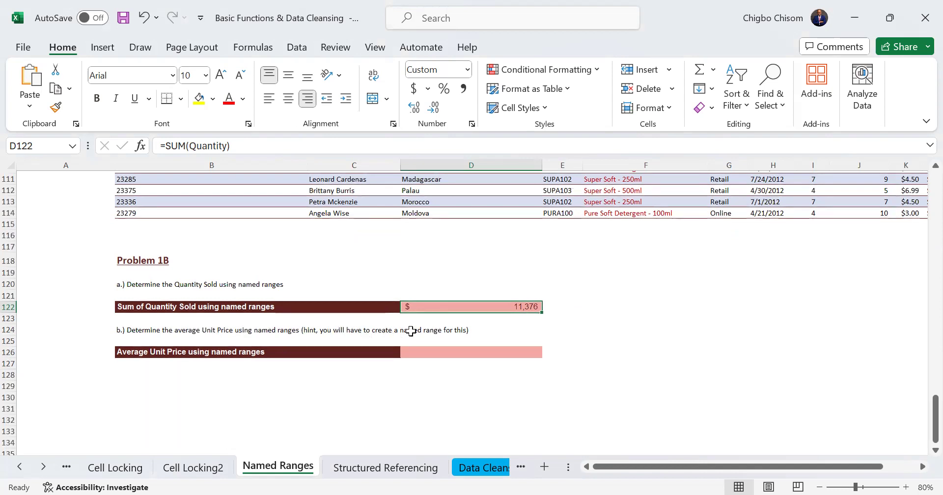
Step: Select the Unit Price column from K7 to the last price and name it Unit_Price
left_click(461, 351)
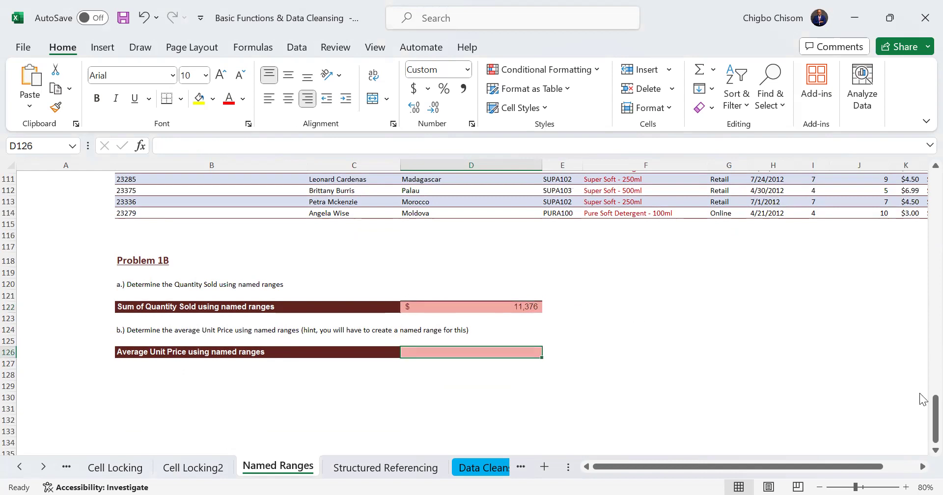
left_click_drag(935, 407, 783, 256)
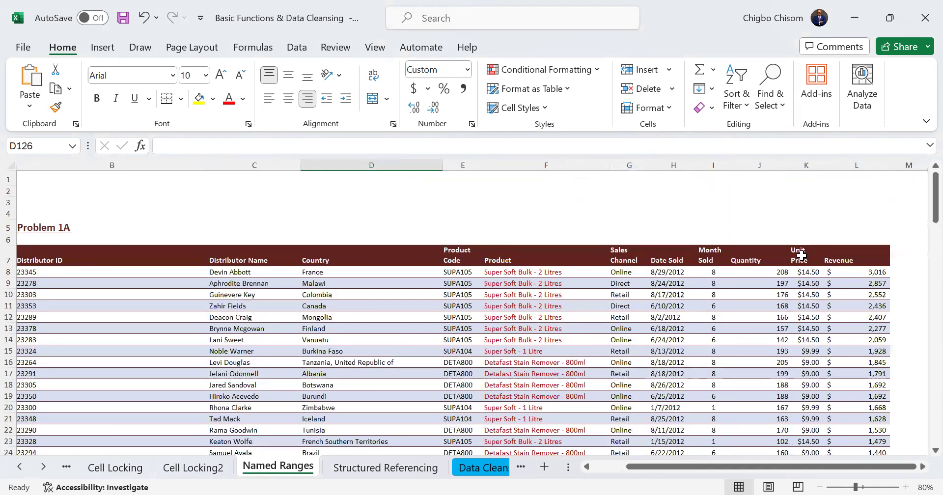
left_click(802, 255)
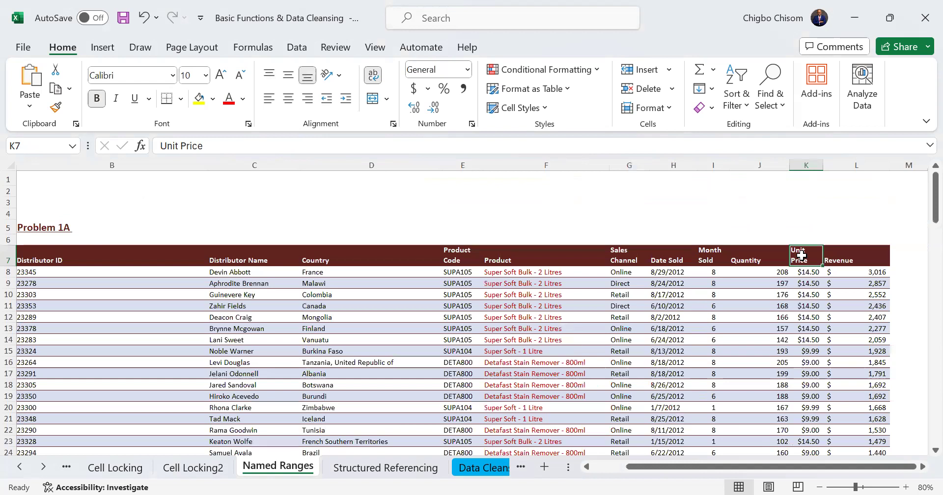
key("ctrl+shift+Down")
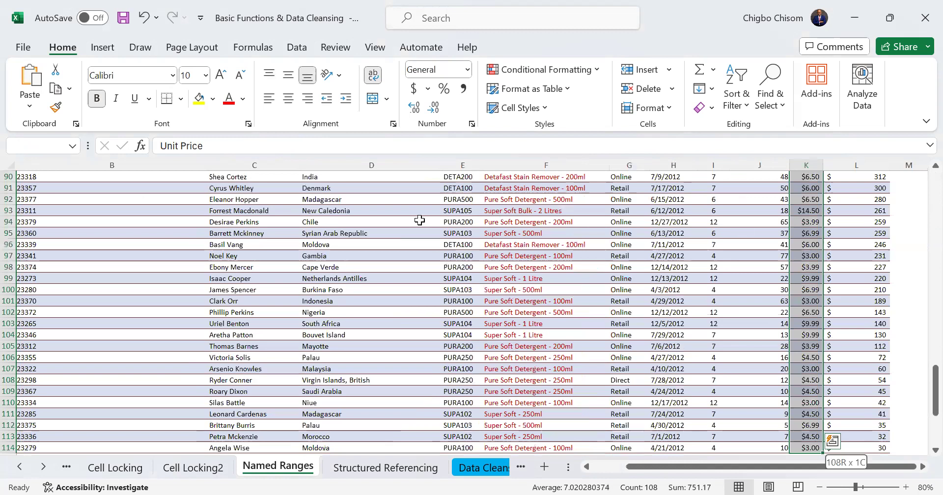
key("ctrl+BackSpace")
left_click(38, 147)
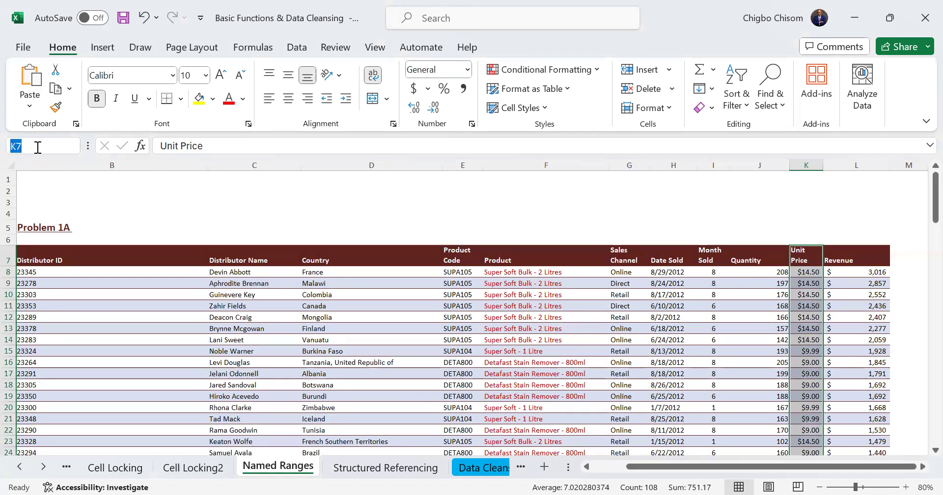
type("Unit_Price")
key("Return")
key("Return")
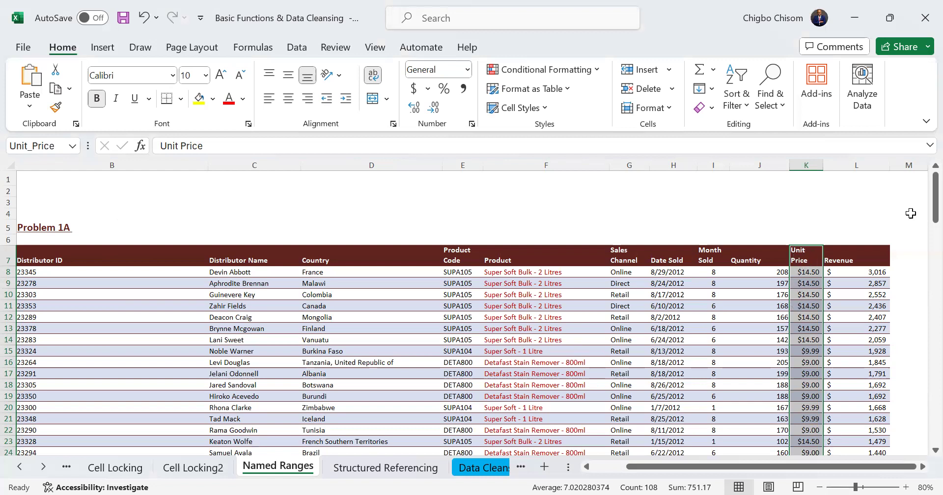
scroll(923, 228, "down", 20)
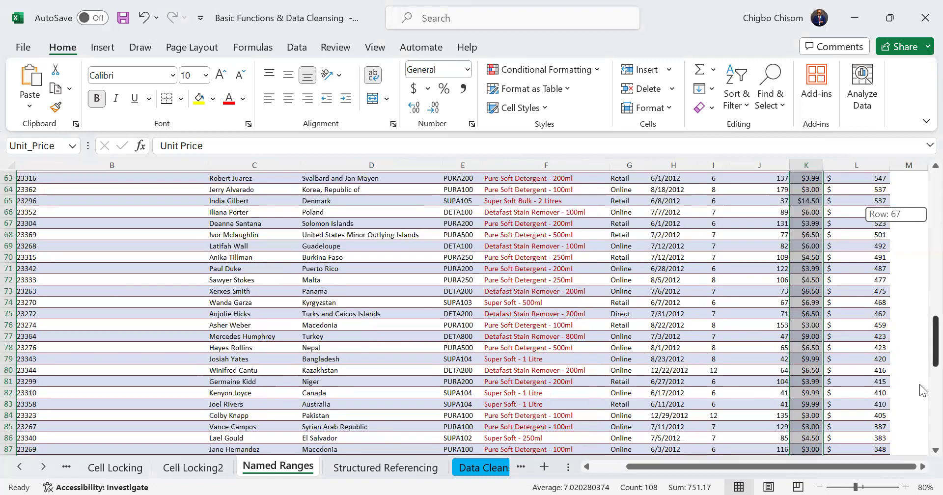
Step: Enter =AVERAGE(Unit_Price) in the Average Unit Price cell D126, which displays $7
scroll(406, 442, "down", 13)
left_click(408, 439)
type("=")
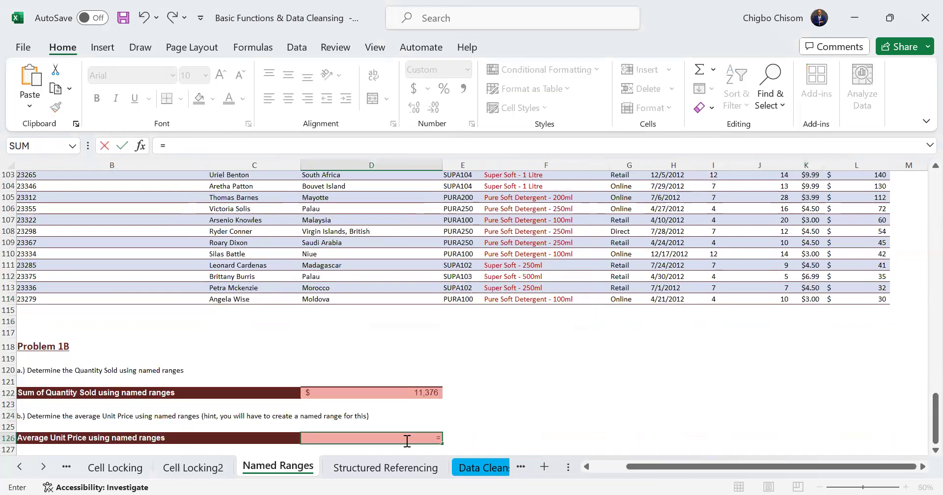
type("ave")
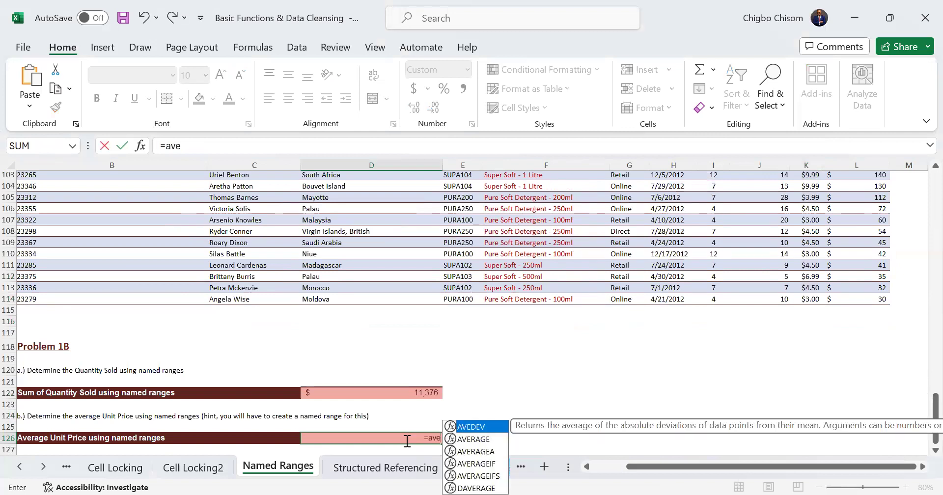
key("Down")
key("Tab")
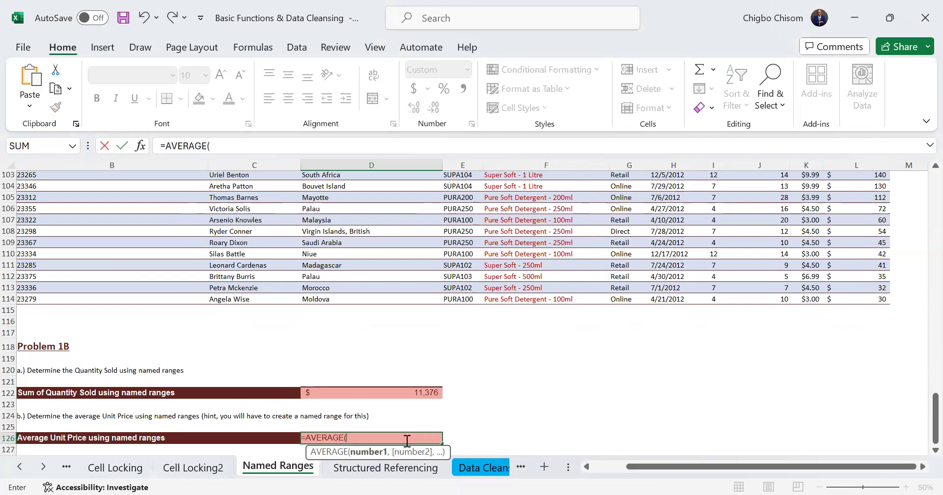
type("un")
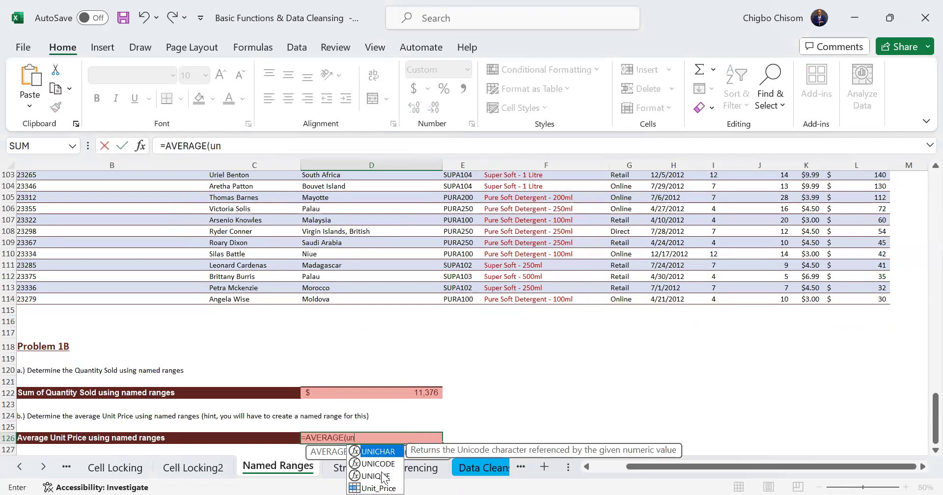
left_click(378, 488)
key("Tab")
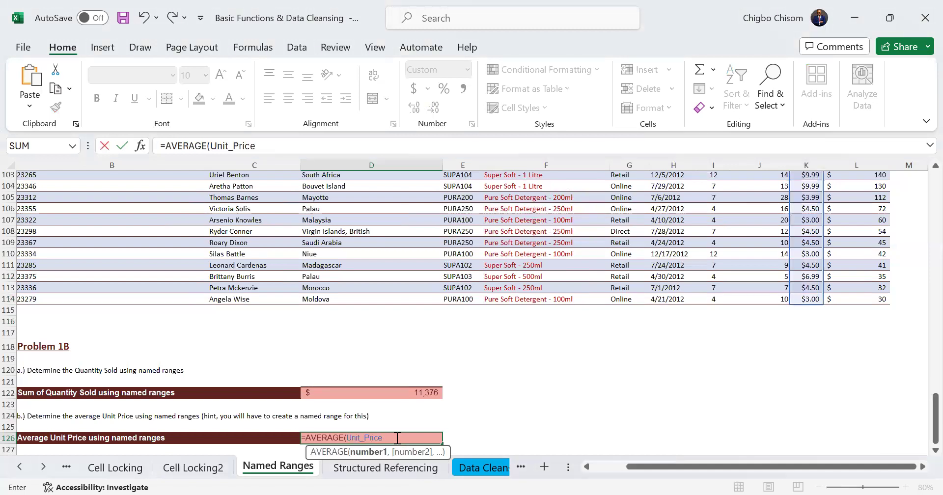
type(")")
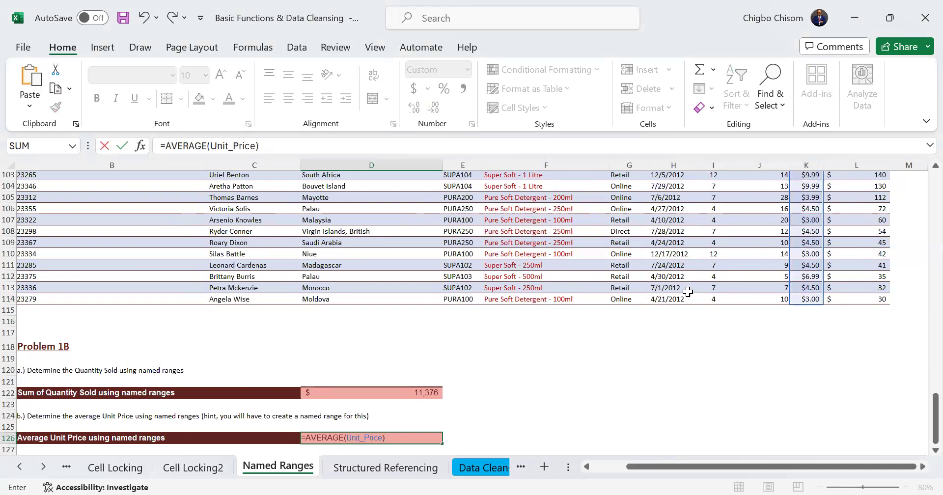
key("Return")
left_click(427, 436)
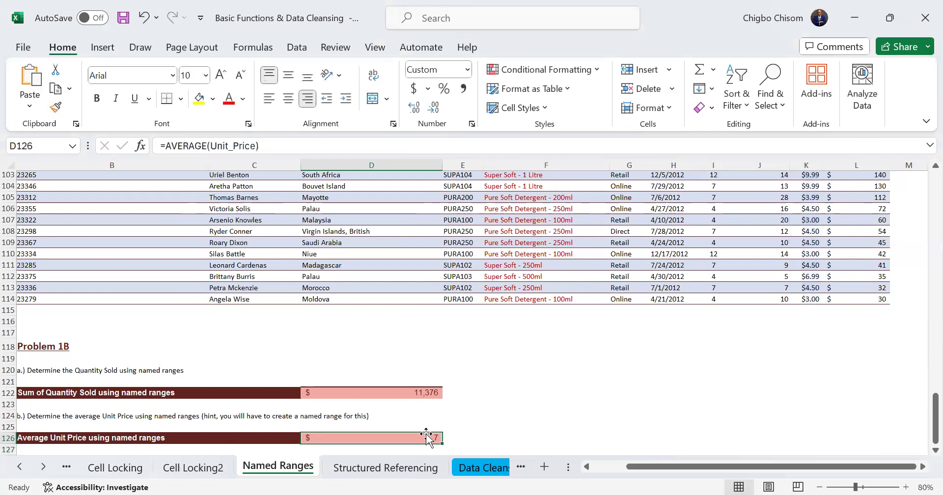
scroll(427, 436, "down", 2)
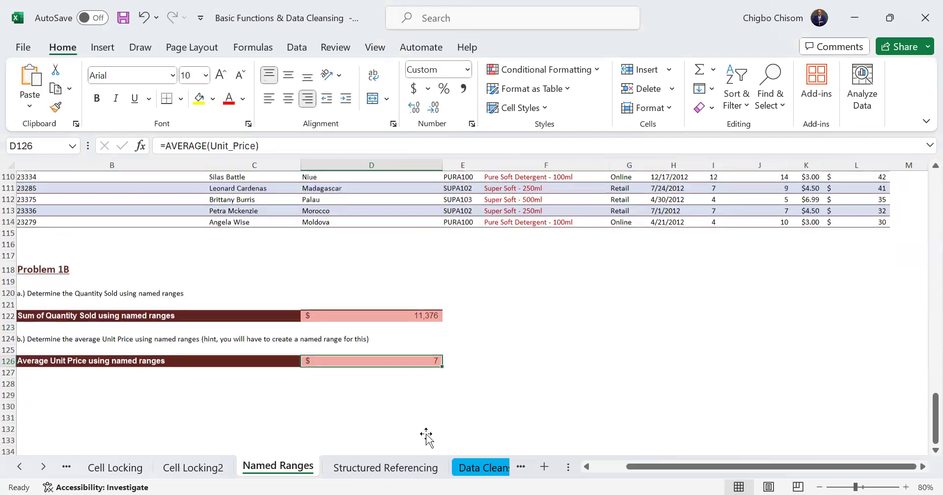
scroll(426, 436, "up", 1)
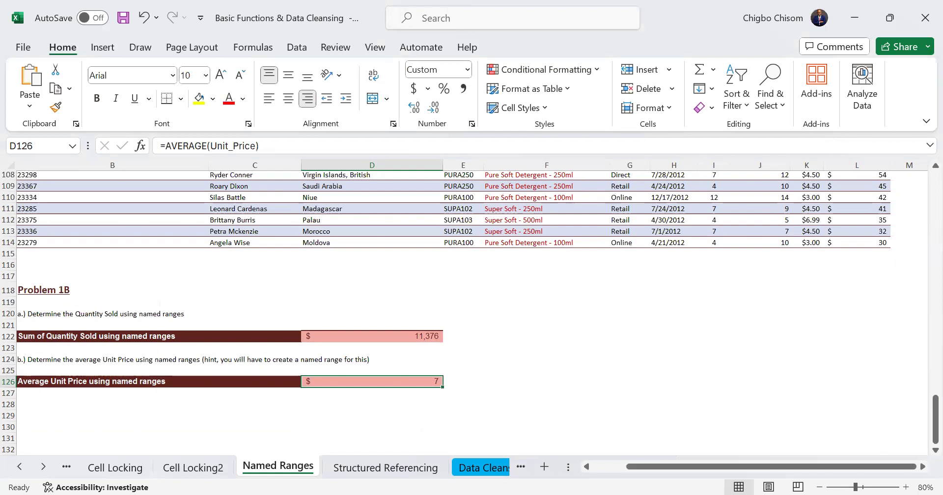
Step: Add a new worksheet and enter =SUM(Quantity*Unit_Price) in B2, which returns #VALUE!
left_click(545, 467)
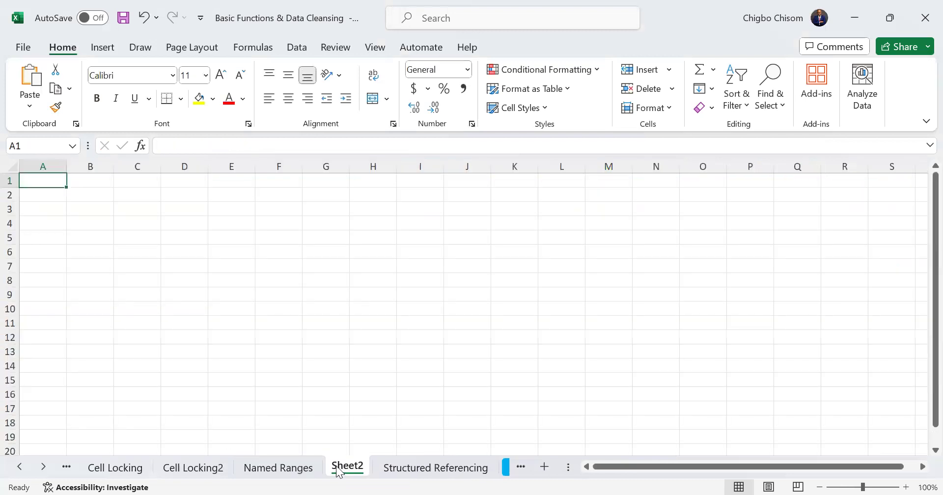
left_click(83, 192)
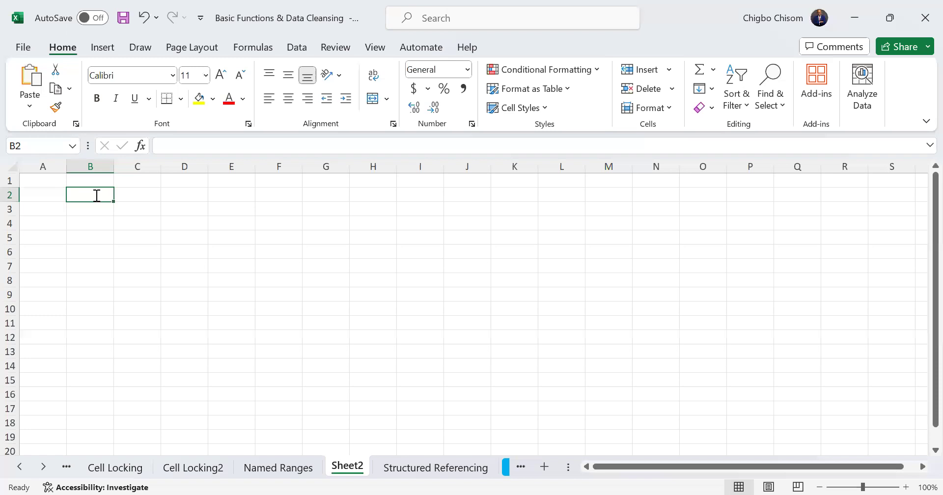
type("=SUM(q")
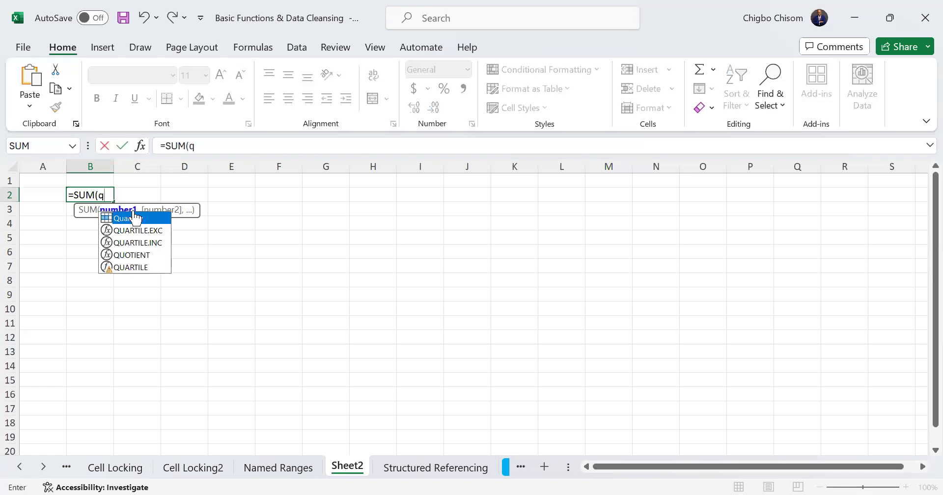
double_click(134, 218)
type("*")
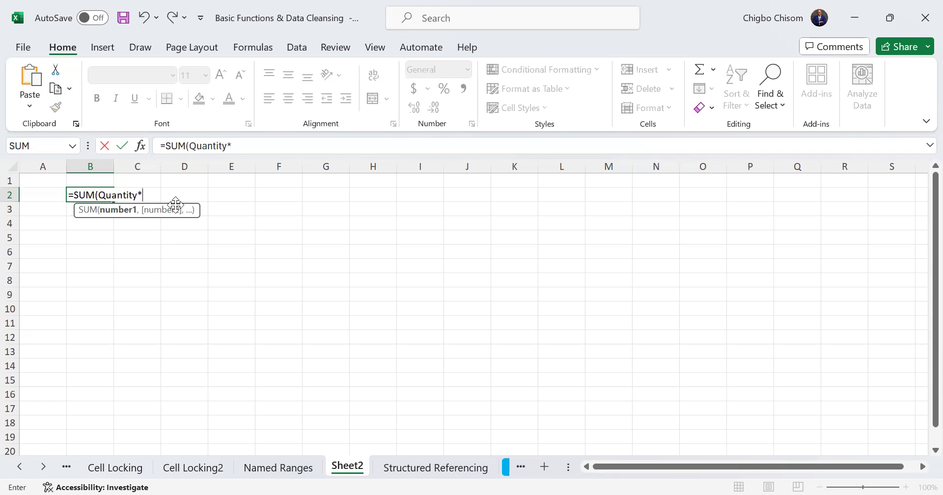
type("uni")
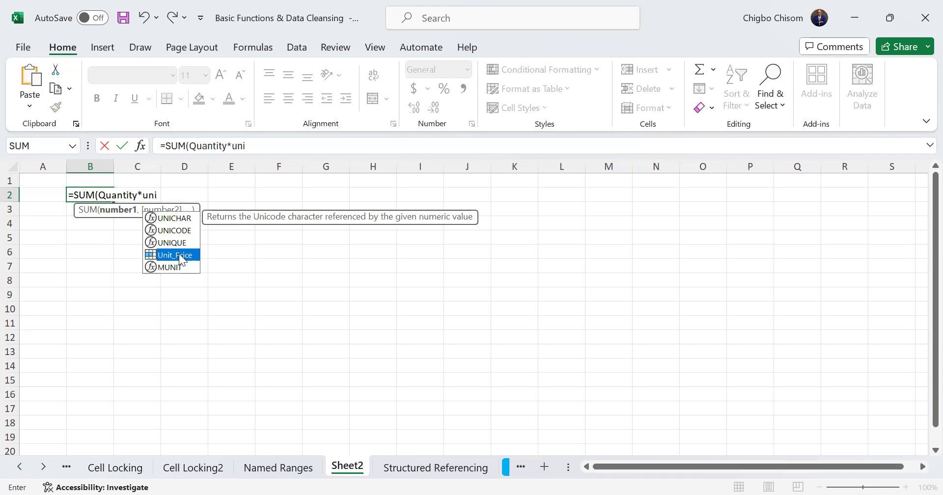
double_click(179, 254)
type(")")
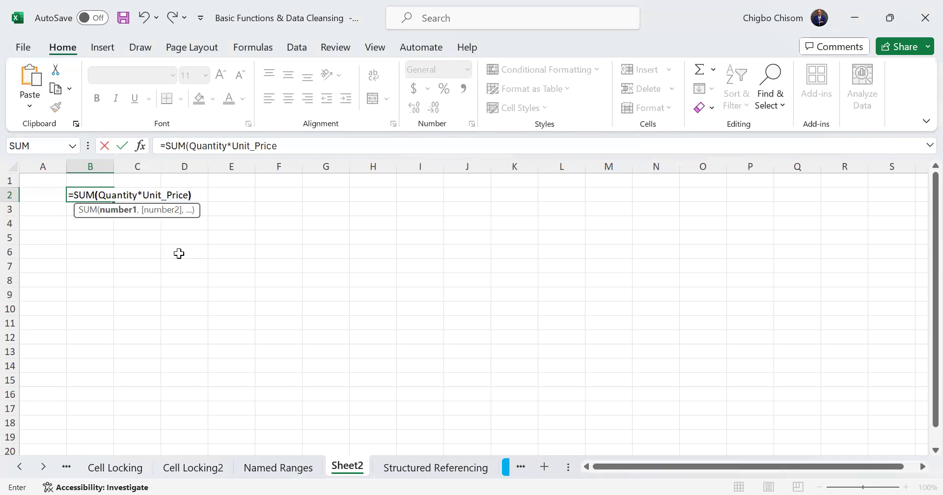
key("Return")
left_click(98, 193)
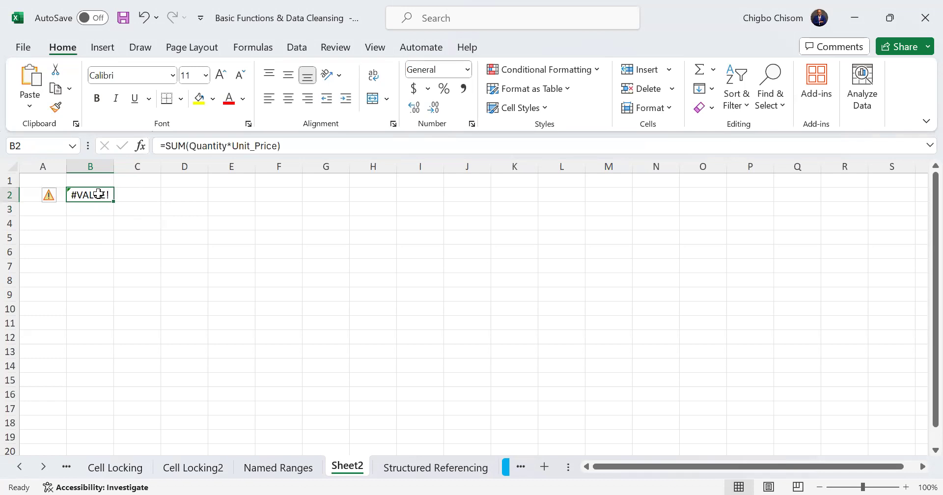
Step: Replace B2's formula with =SUM(Quantity), giving 11376
key("Delete")
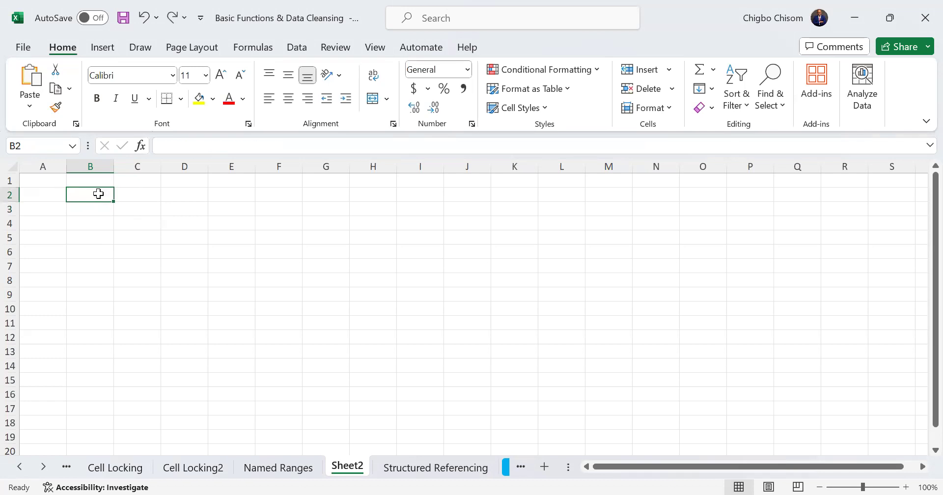
type("=")
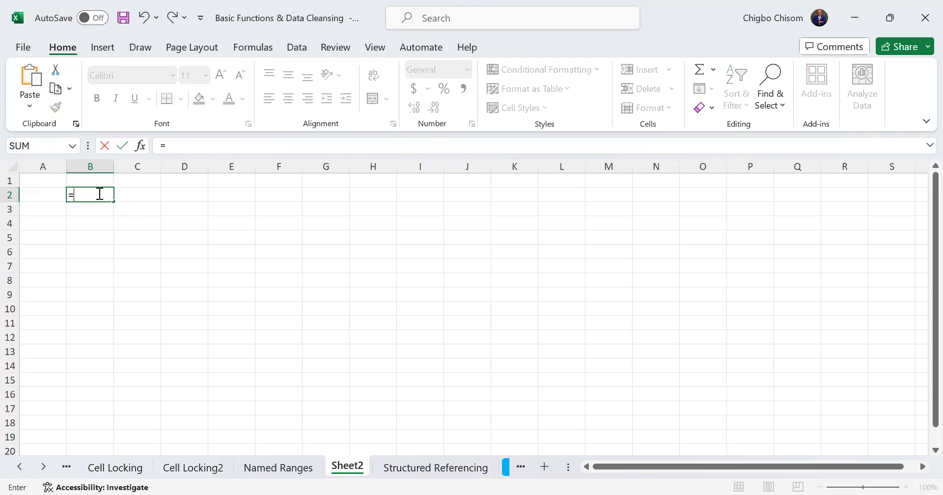
type("SUM(qu")
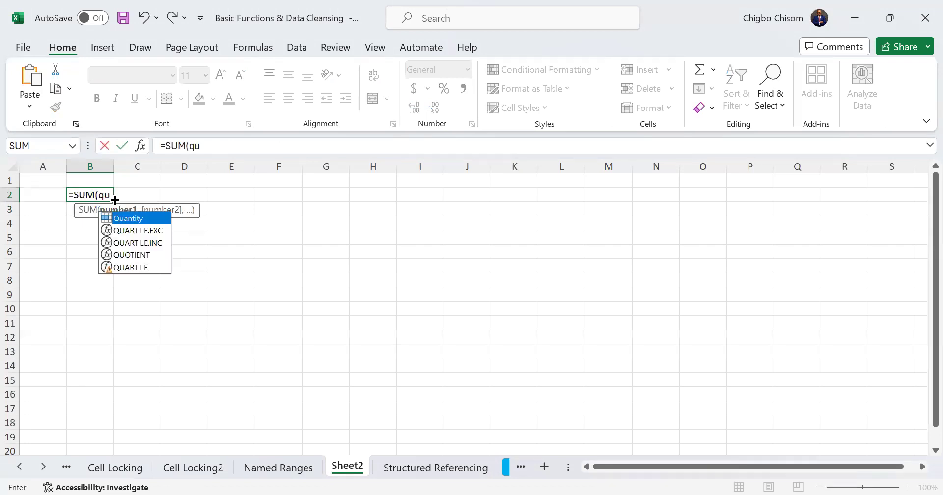
key("Tab")
type(")")
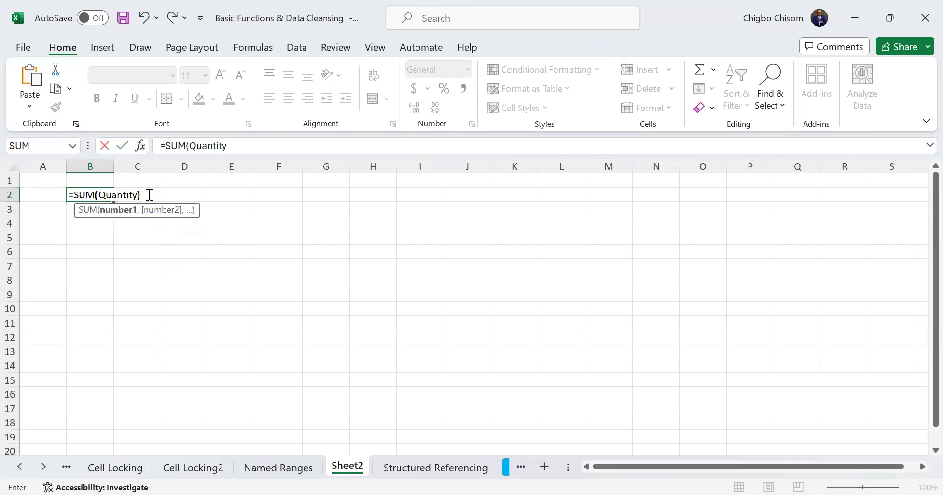
key("Return")
left_click(101, 195)
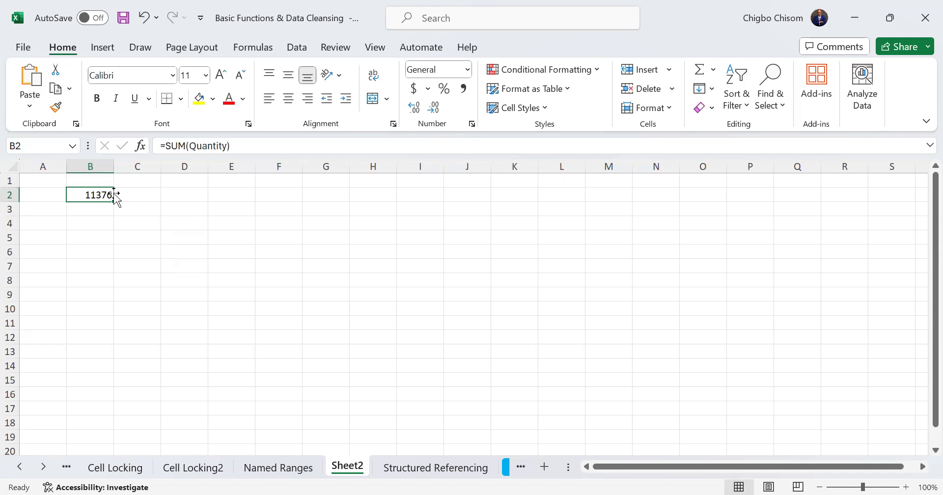
Step: Enter an AVERAGE formula with 'uni' in B3, which returns #NAME?
left_click(97, 205)
type("=")
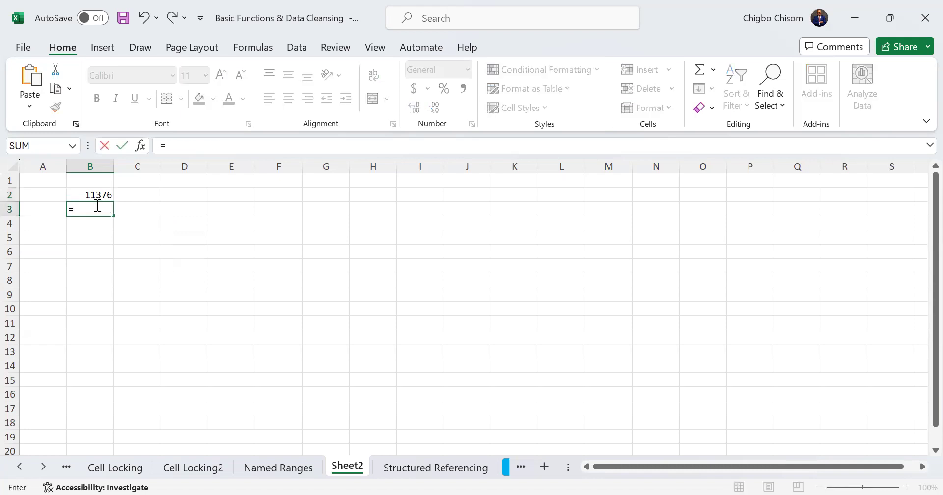
type("AVERAGE(")
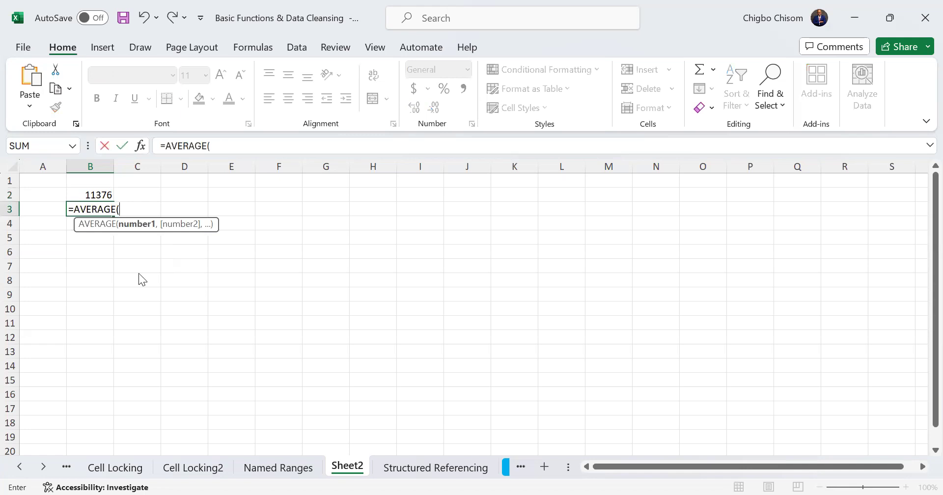
type("uni")
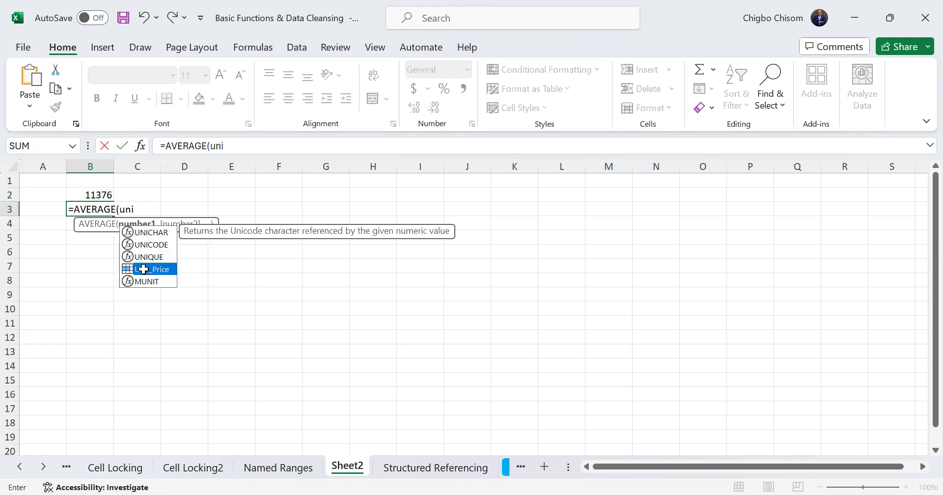
key("Return")
left_click(92, 211)
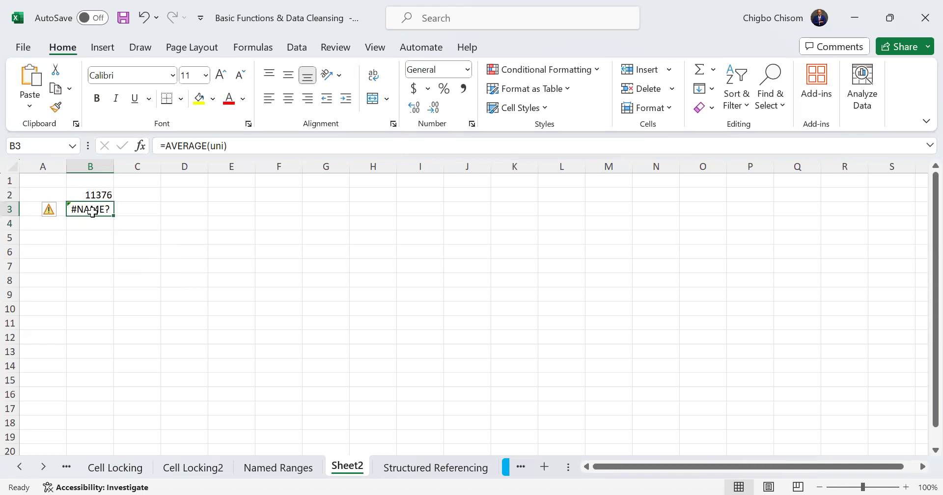
Step: Enter =AVERAGE(Unit_Price) in B4 using autocomplete, returning 7.02028
left_click(106, 218)
type("=av")
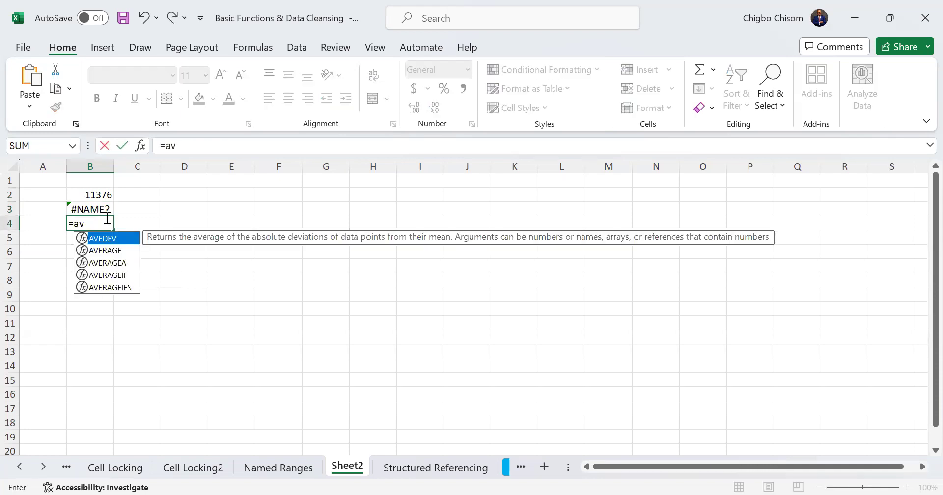
double_click(110, 250)
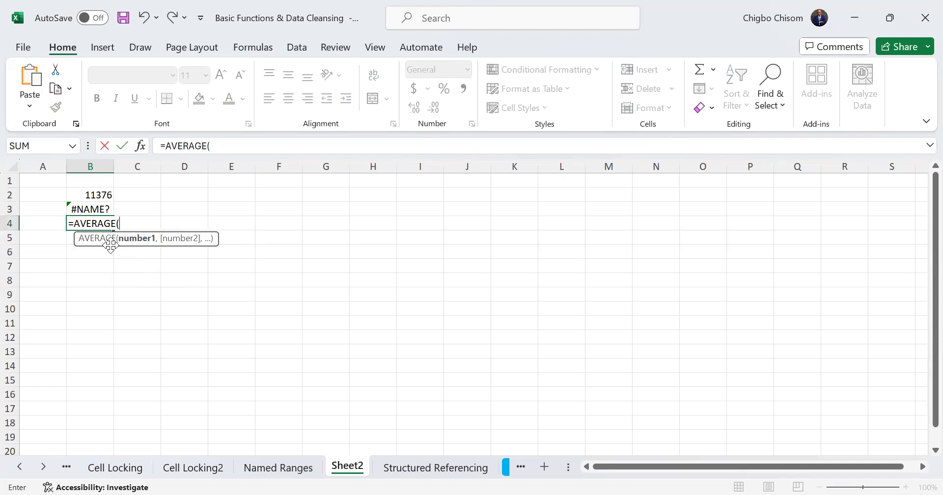
type("Un")
double_click(149, 274)
type(")")
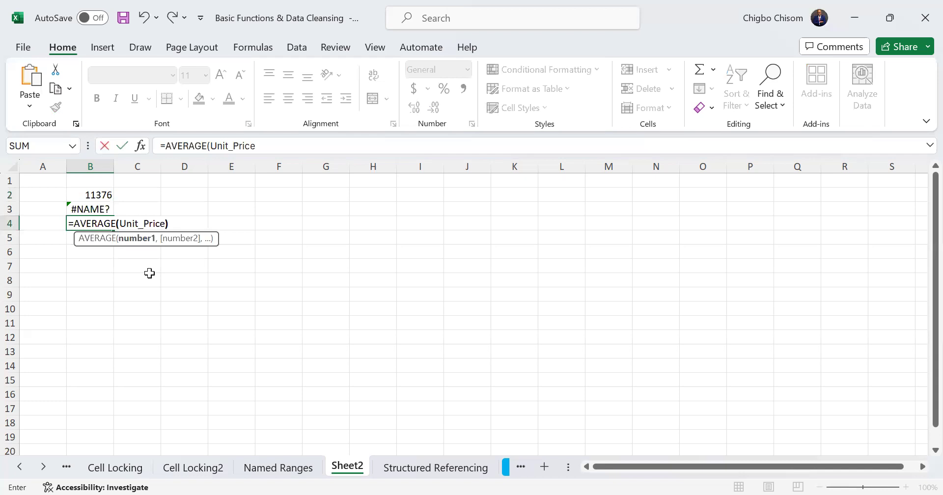
key("Return")
left_click(96, 220)
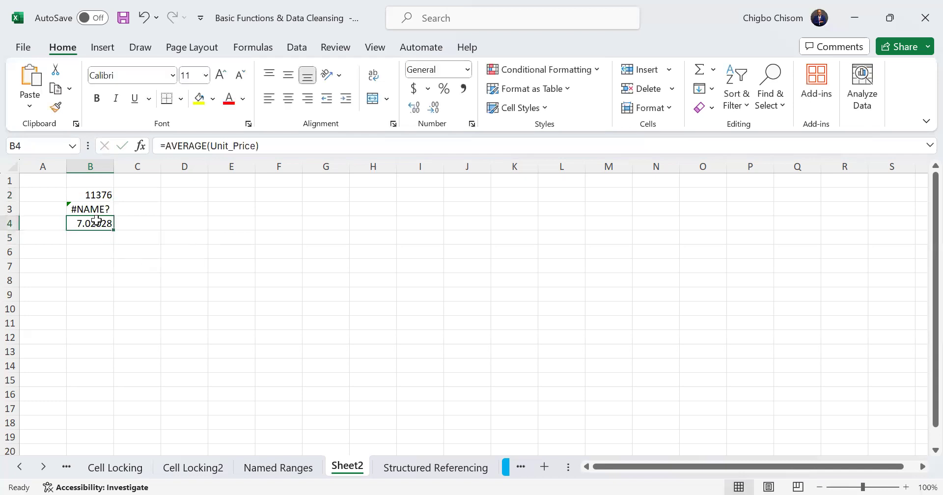
Step: Clear the #NAME? formula from B3
left_click(82, 207)
key("Delete")
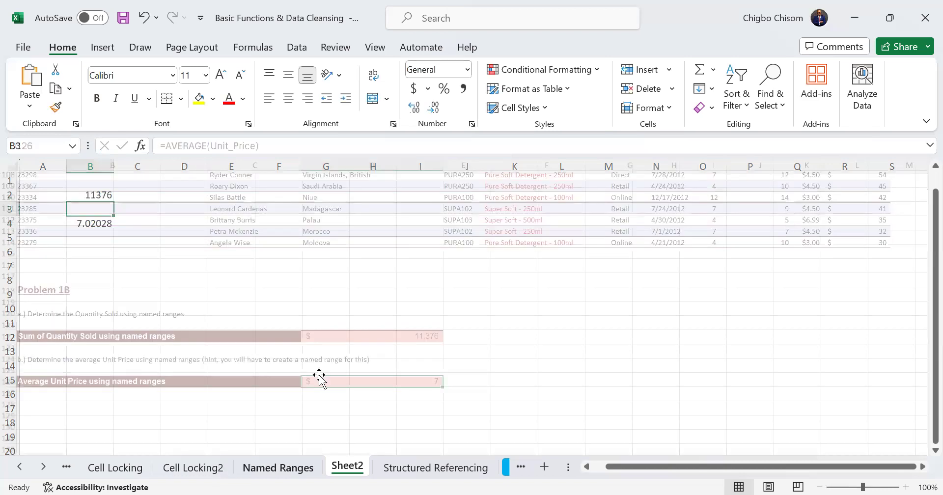
left_click(334, 472)
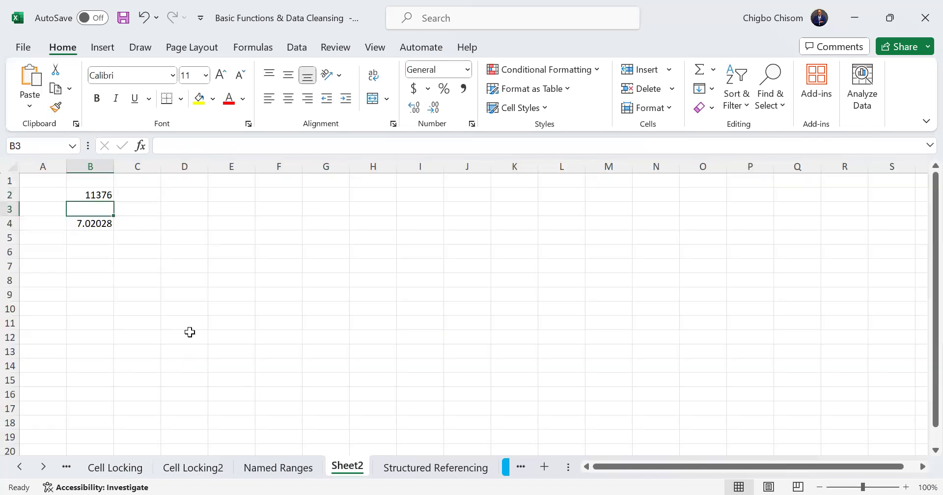
Step: Review the B2 and B4 results, then delete Sheet2 and confirm the warning
left_click(95, 195)
left_click(99, 218)
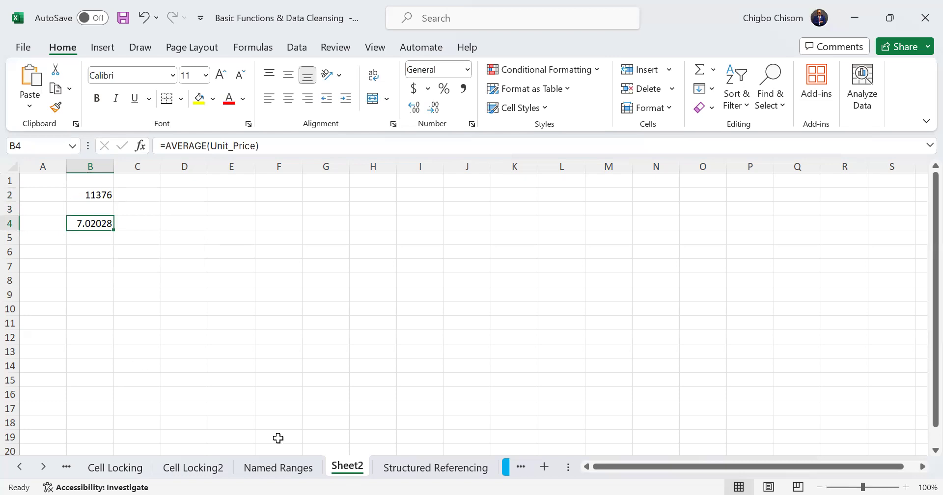
right_click(347, 473)
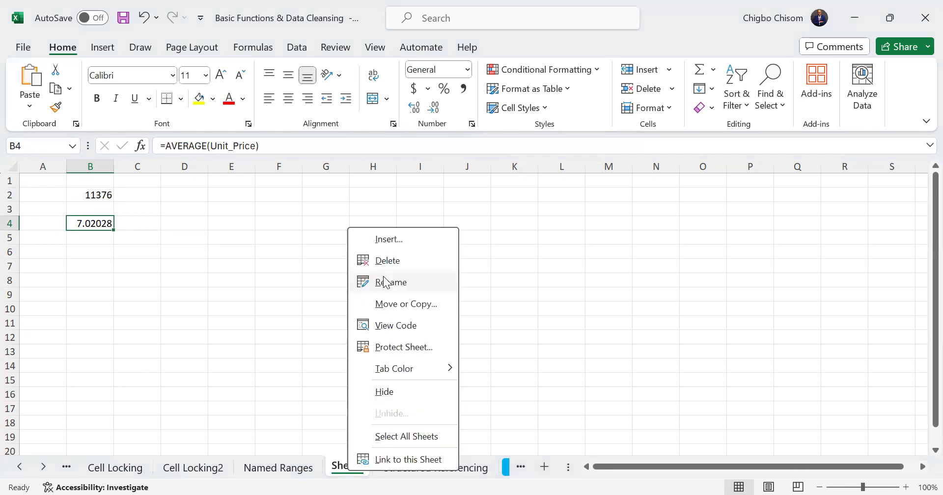
left_click(380, 260)
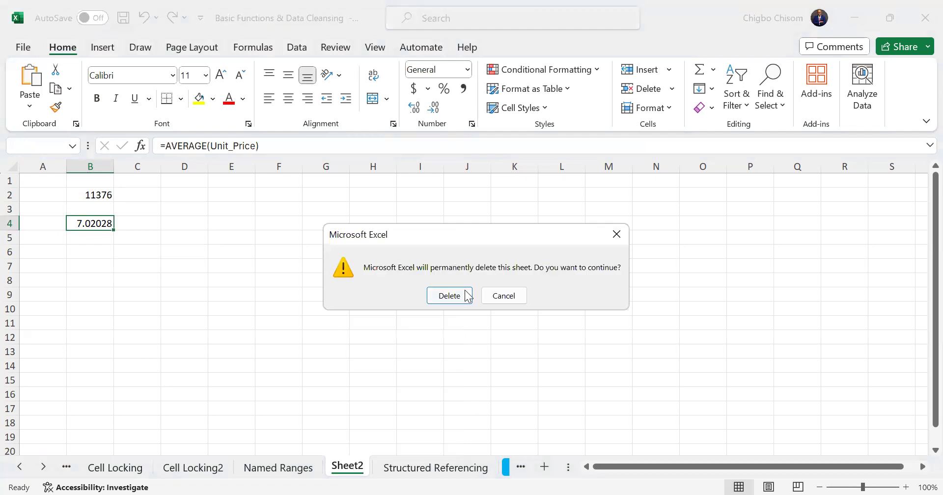
key("Return")
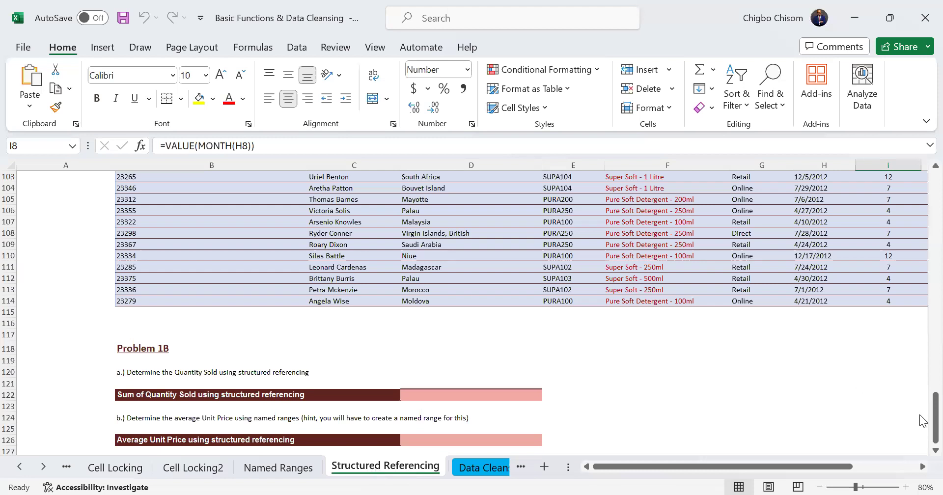
Step: Scroll back to the top of the Problem 1A distributor table and select a data cell
left_click_drag(920, 415, 904, 170)
left_click(764, 252)
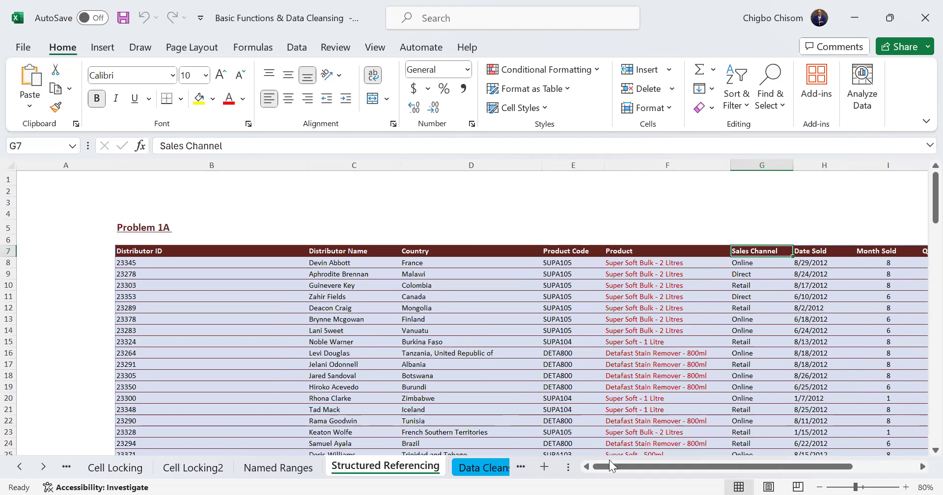
left_click_drag(615, 469, 596, 470)
left_click(274, 298)
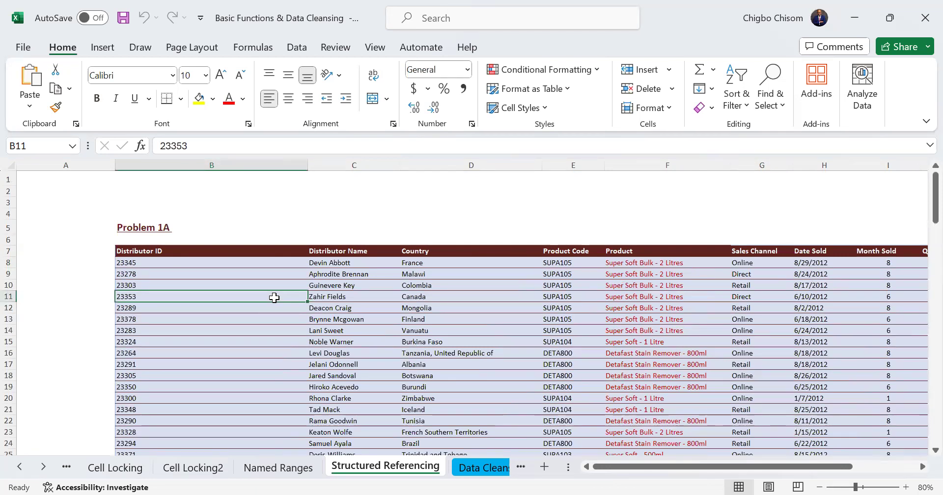
Step: Convert $B$7:$L$114 into a table with headers, named Table1 by default
key("ctrl+t")
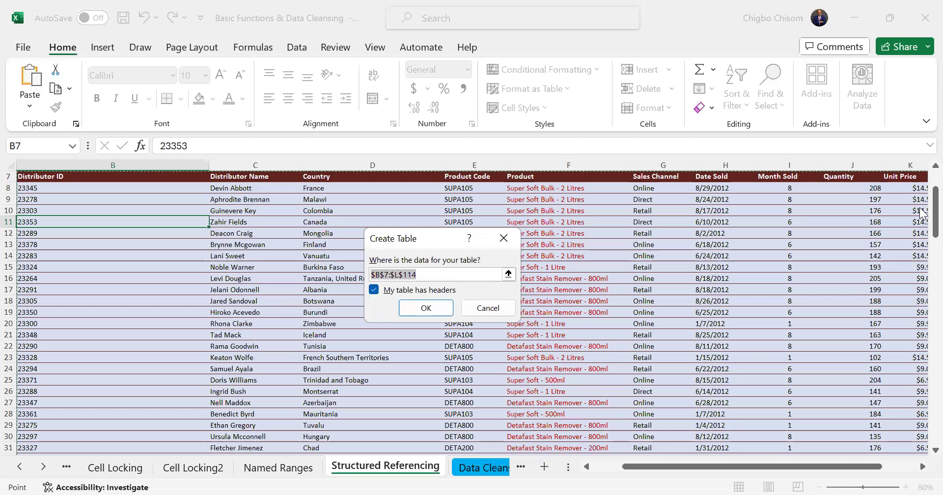
left_click_drag(923, 195, 677, 426)
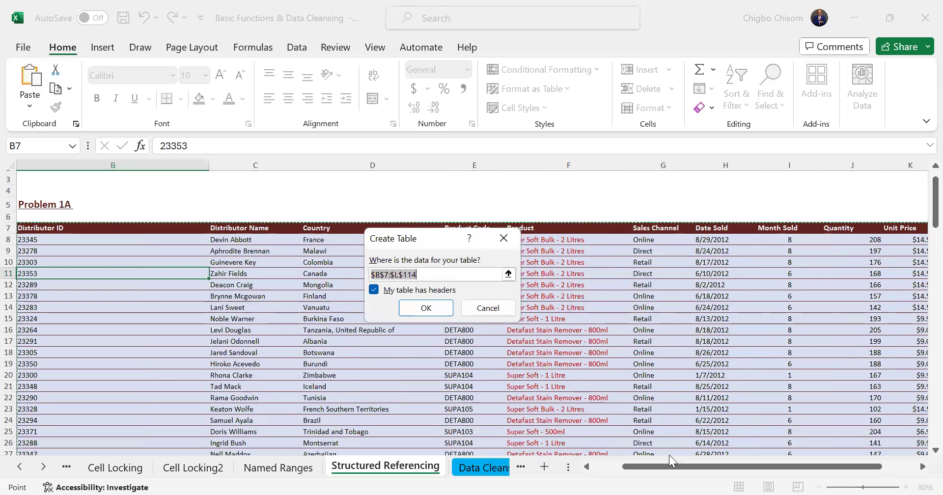
left_click_drag(645, 468, 621, 468)
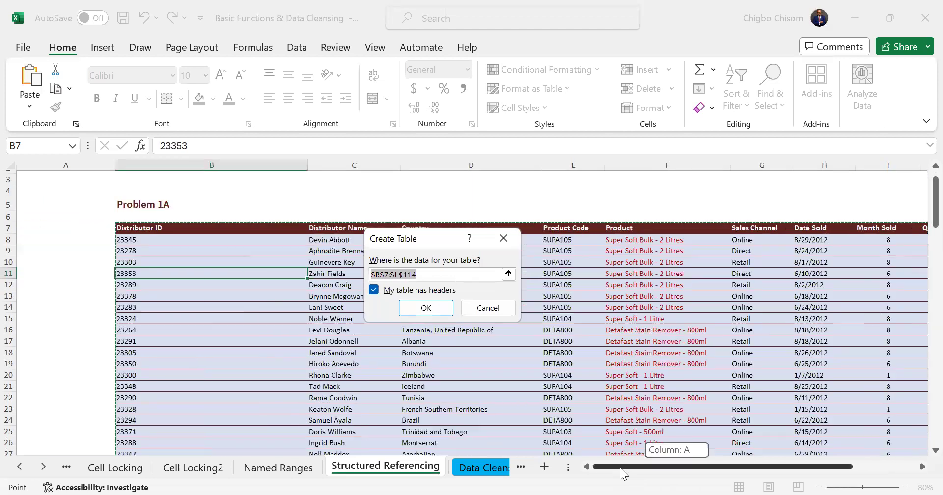
left_click(426, 308)
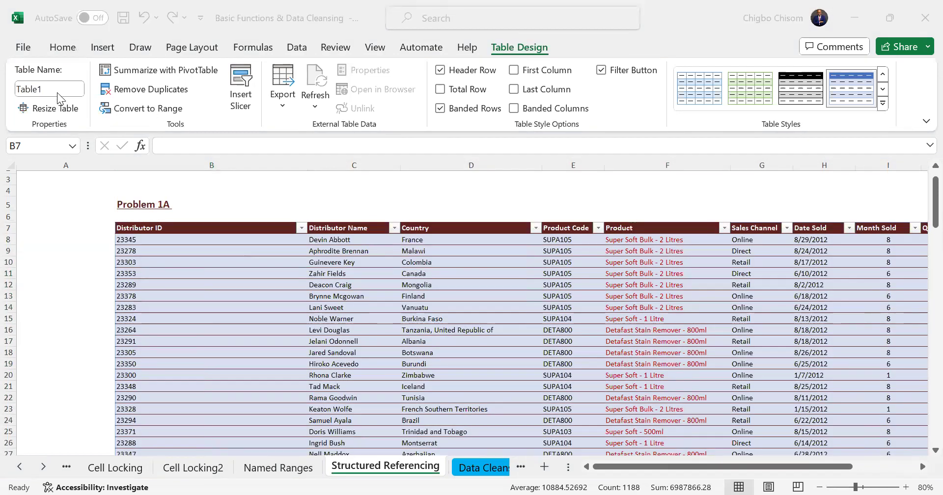
left_click(56, 91)
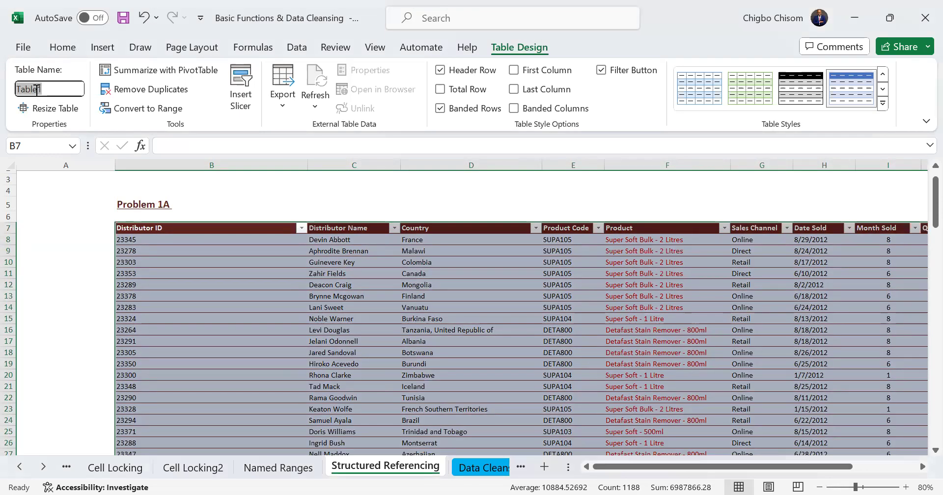
Step: Rename Table1 to Distributor_Table, correcting the 'Daistributor' typo
key("BackSpace")
type("Daistributor")
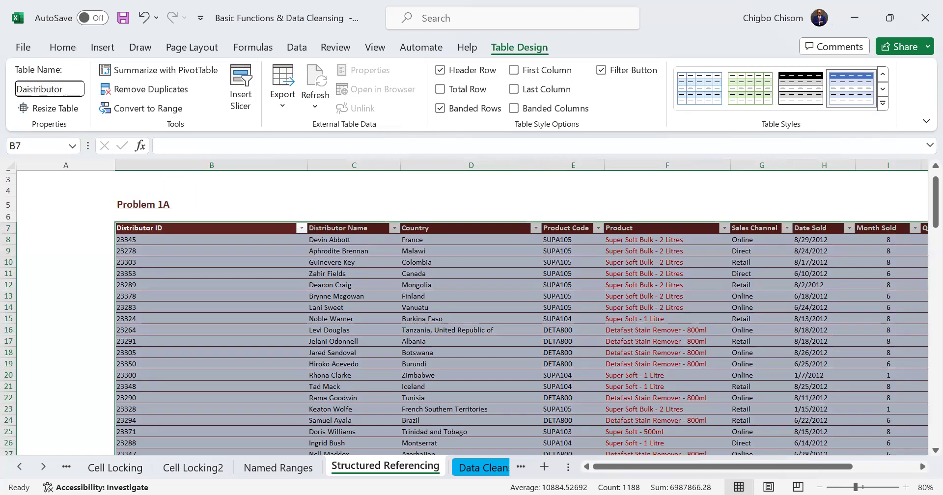
type("_Table")
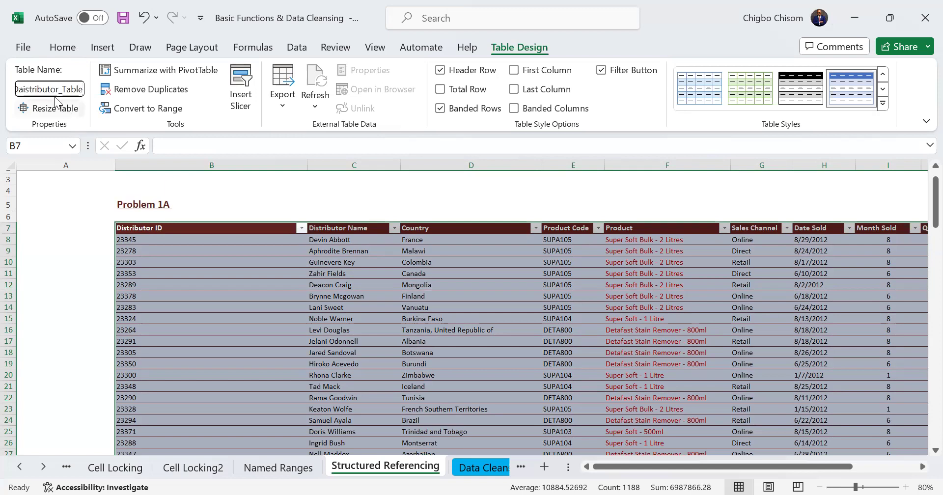
left_click(27, 88)
key("BackSpace")
key("Return")
key("Return")
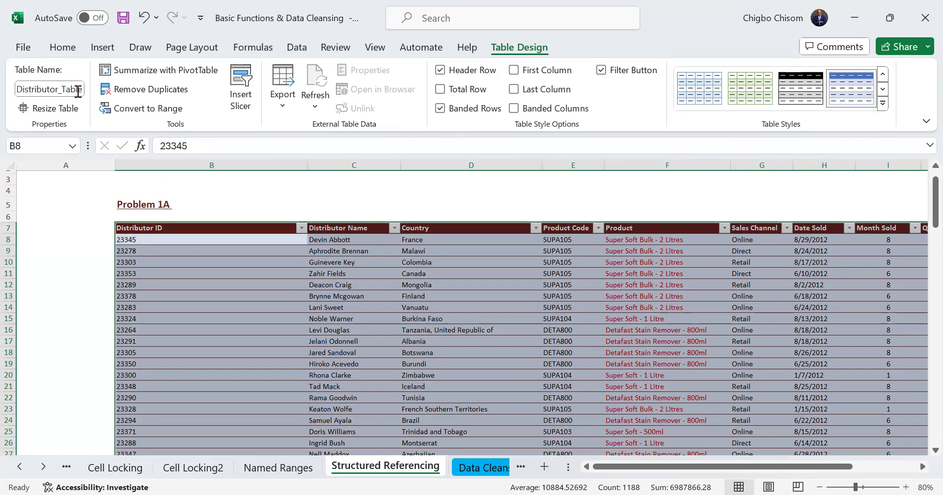
Step: Select cells in the renamed table, including Distributor Name and Country entries
key("Down")
key("Down")
key("Down")
key("Up")
key("Up")
key("Up")
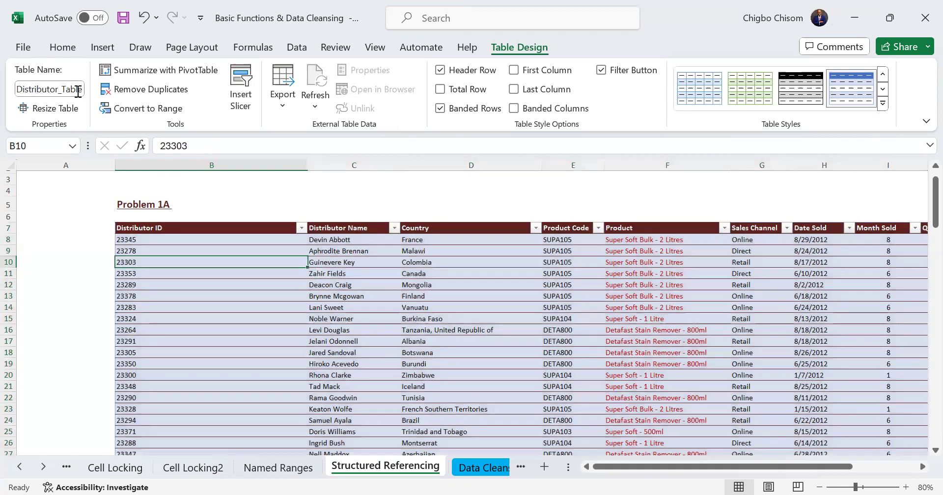
left_click(304, 307)
left_click(375, 328)
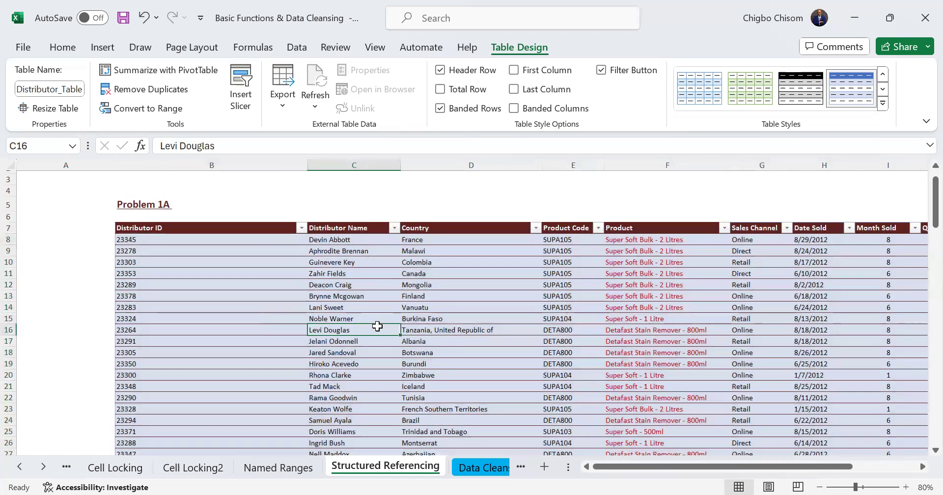
left_click(442, 390)
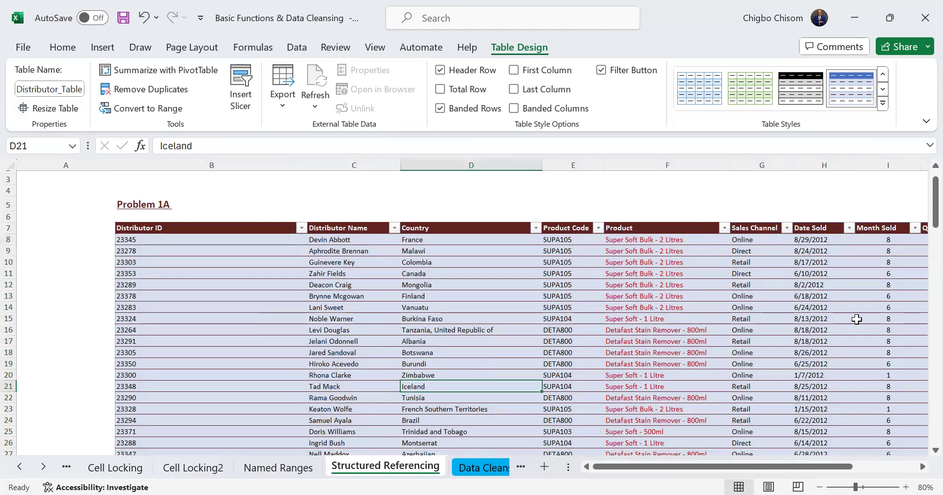
Step: In D122, start the formula =SUM(Distributor_Table via autocomplete, fixing typing slips
scroll(857, 319, "down", 1)
scroll(858, 319, "down", 20)
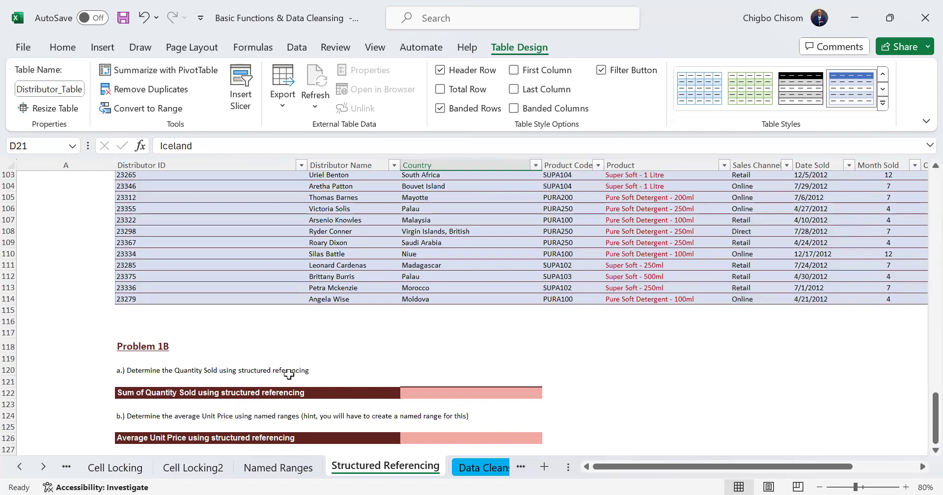
left_click(421, 395)
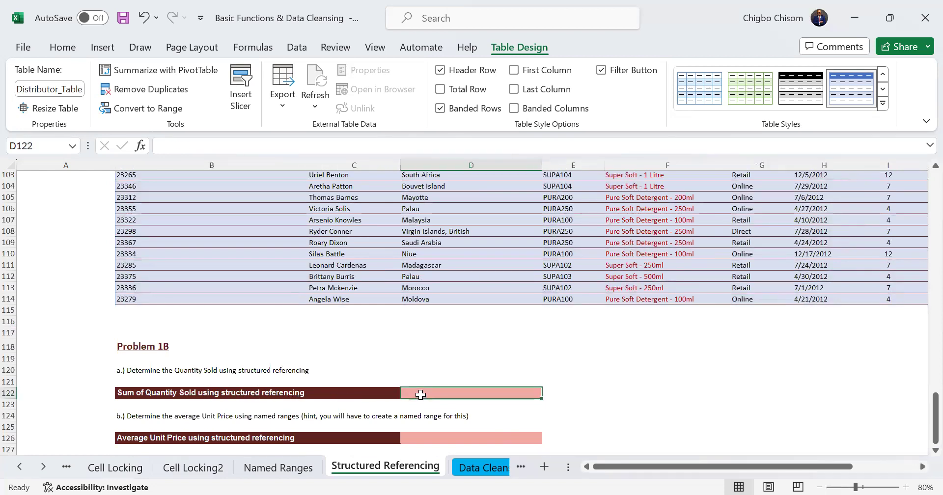
type("=")
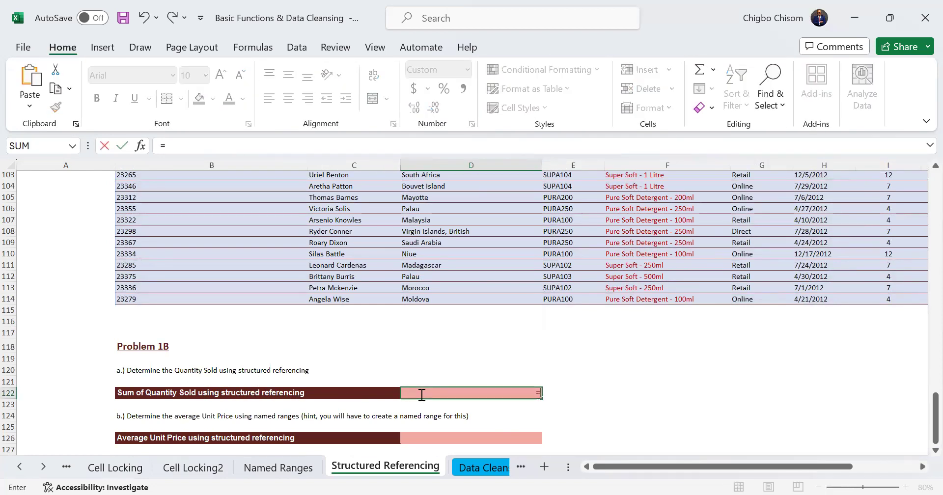
type("sum")
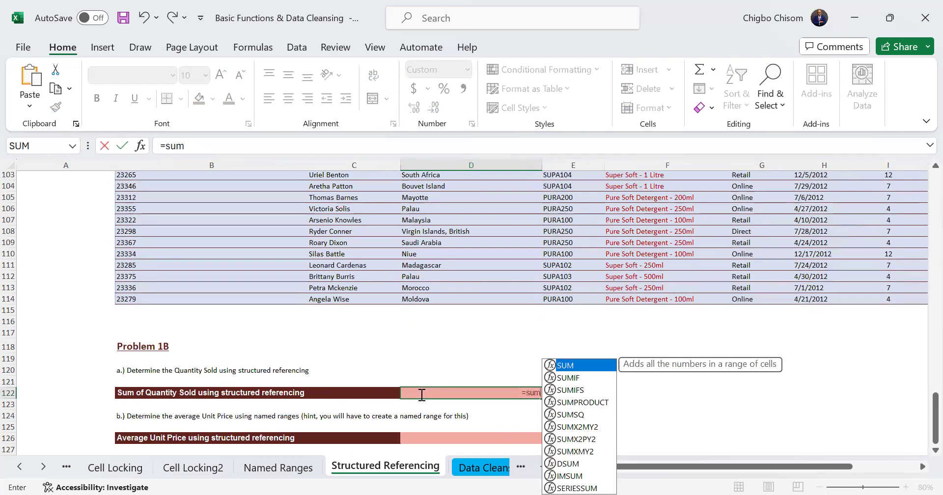
key("Tab")
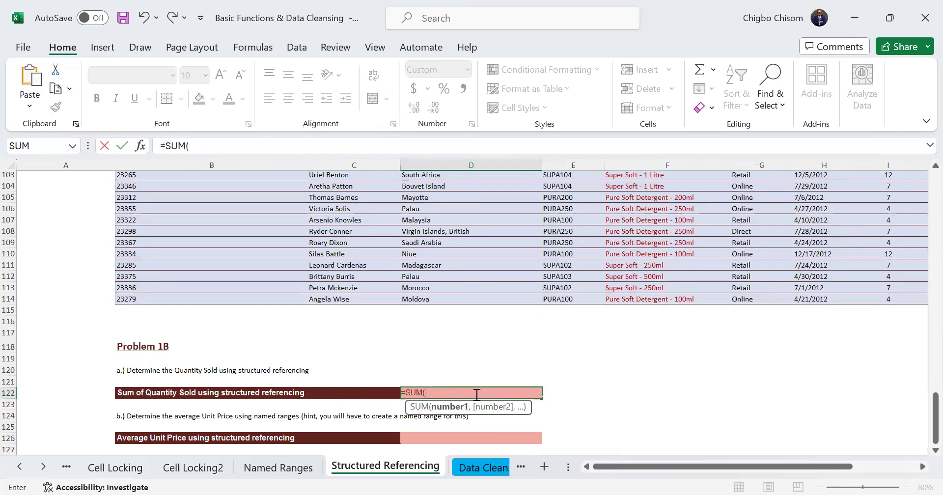
type("qu")
key("BackSpace")
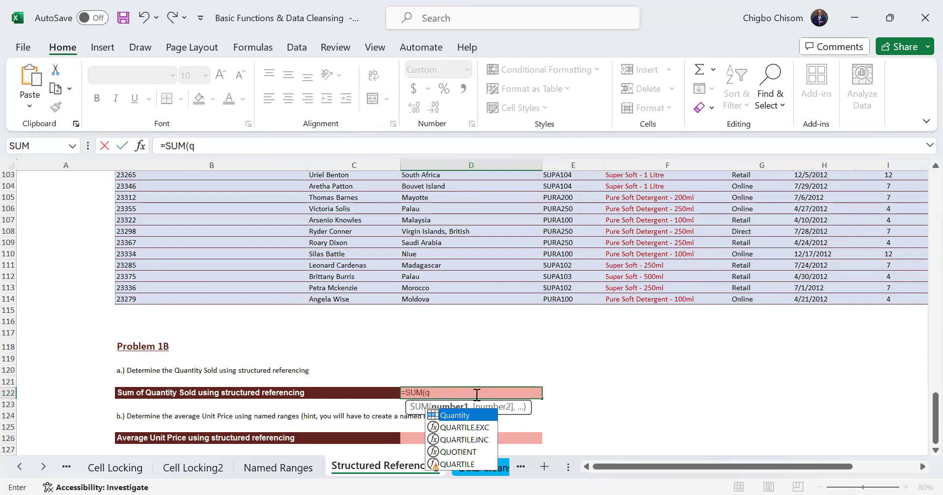
key("BackSpace")
key("BackSpace")
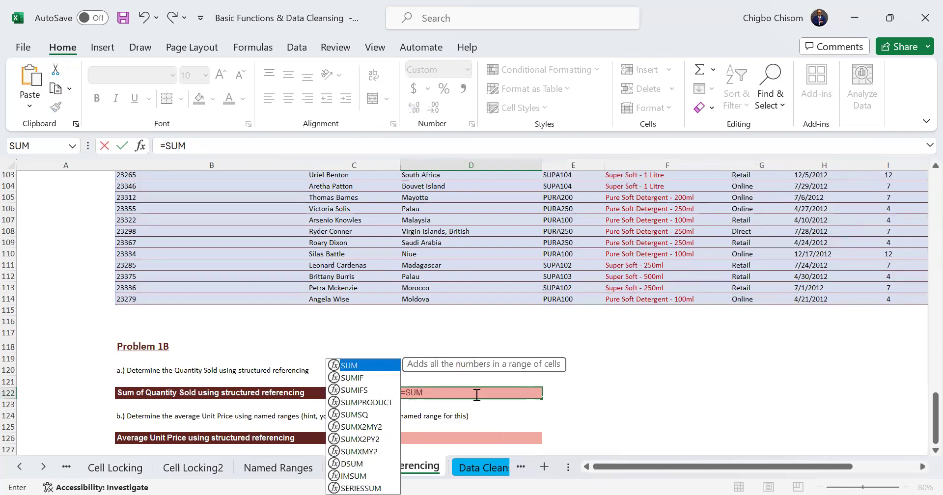
key("BackSpace")
key("BackSpace")
key("BackSpace")
type("sum(")
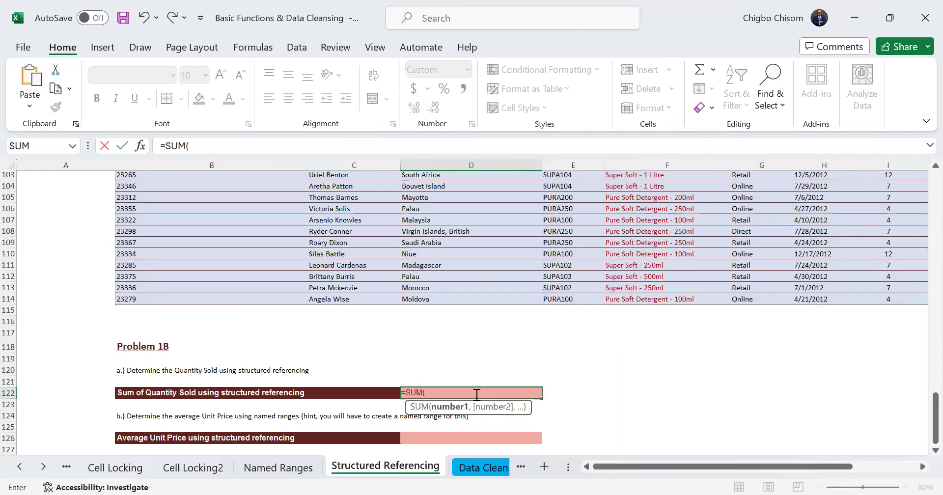
type("di")
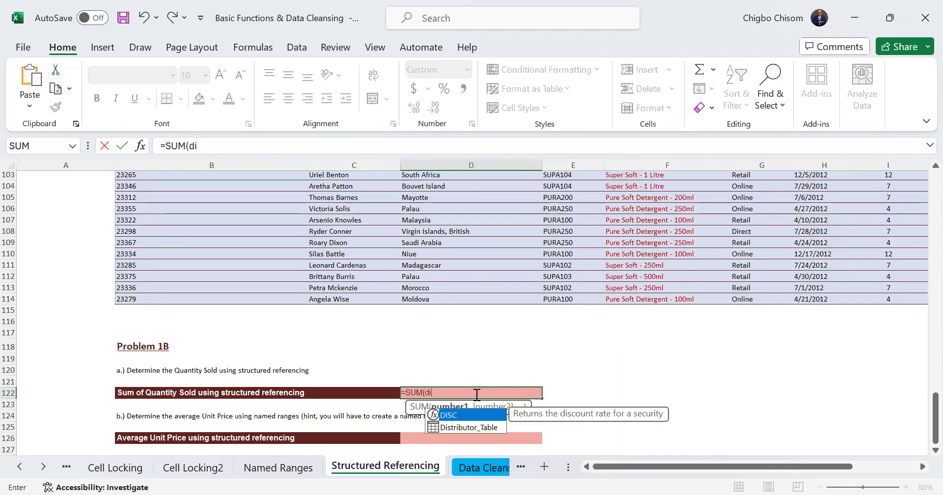
left_click(479, 426)
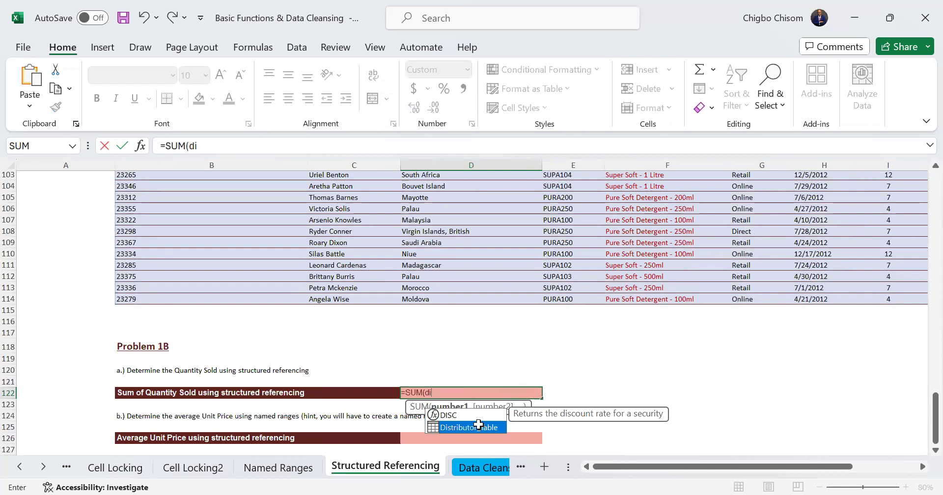
double_click(478, 427)
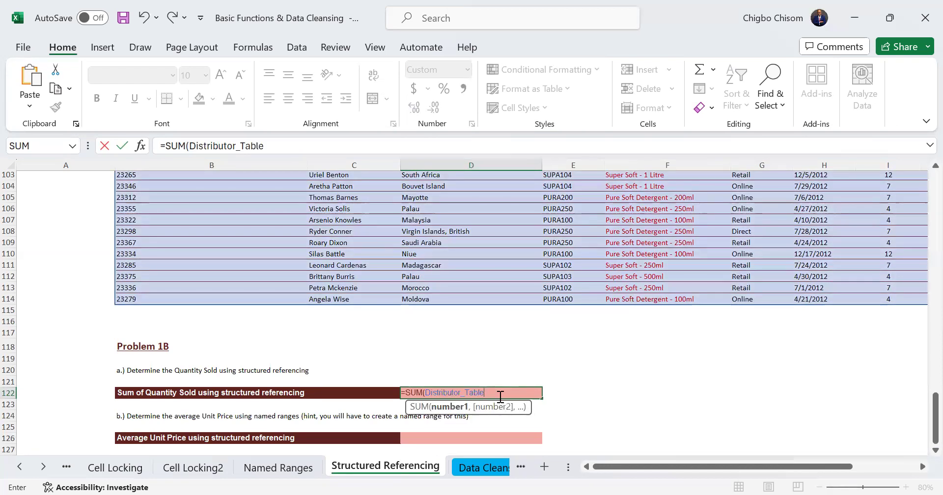
Step: Complete the reference with [Quantity] and commit, giving 11,376
type("{")
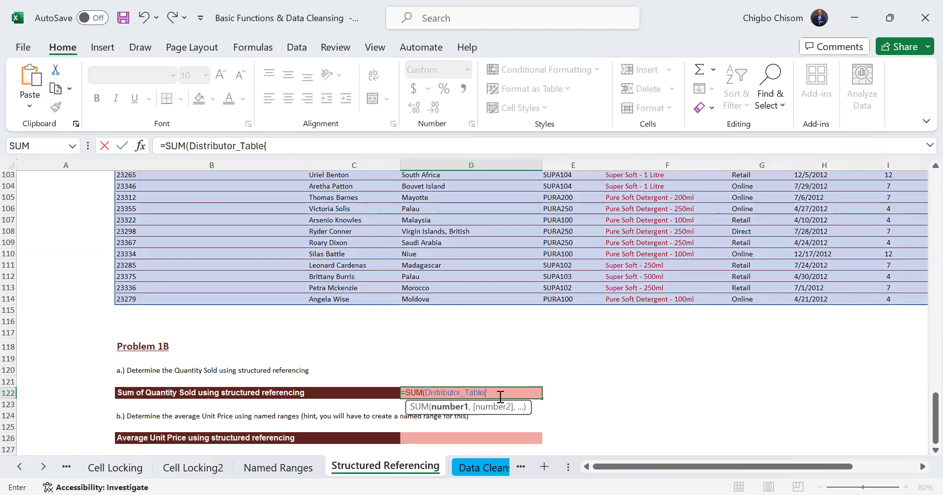
key("BackSpace")
type("[")
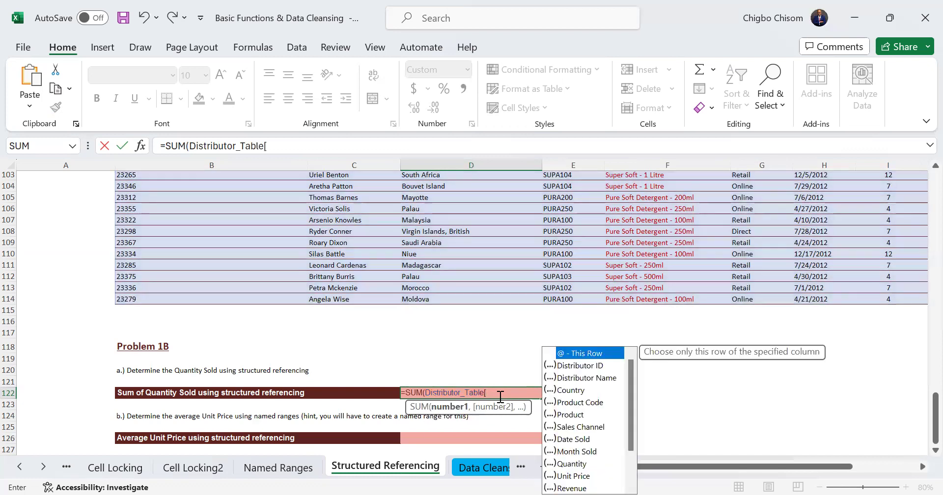
left_click_drag(631, 388, 626, 421)
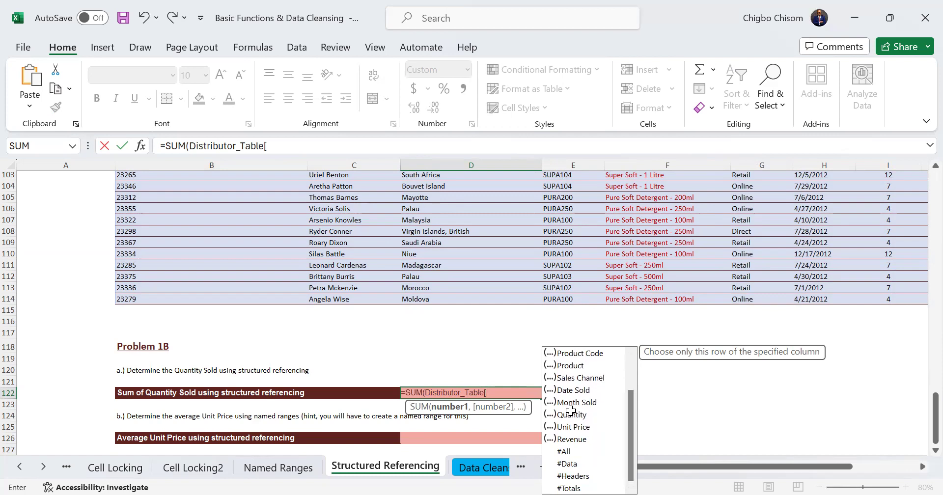
type("q")
key("Tab")
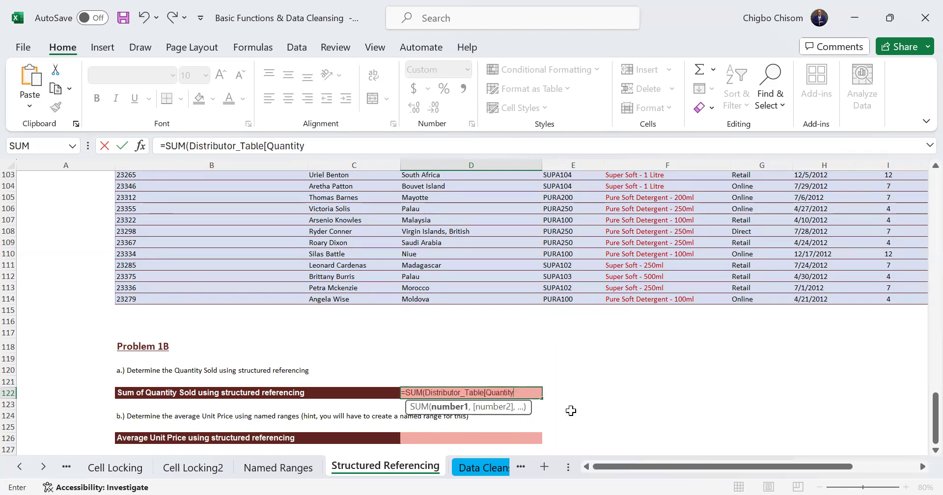
type("]")
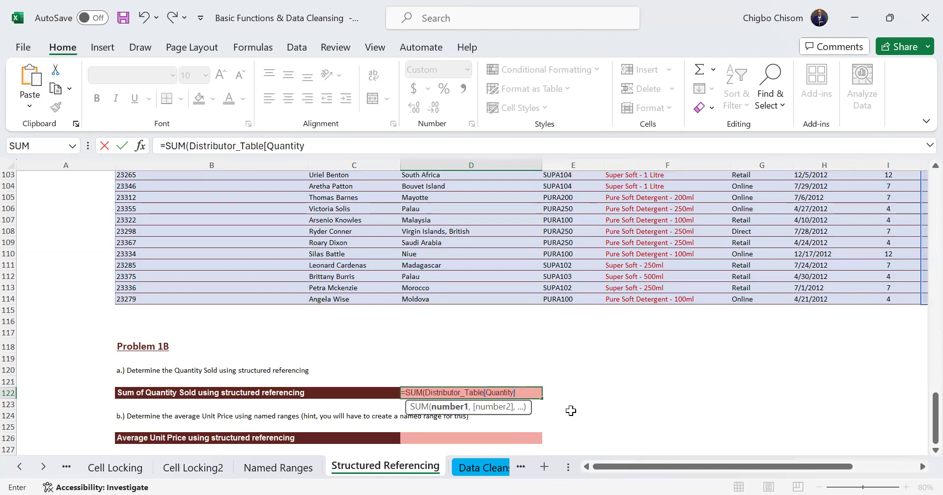
key("Return")
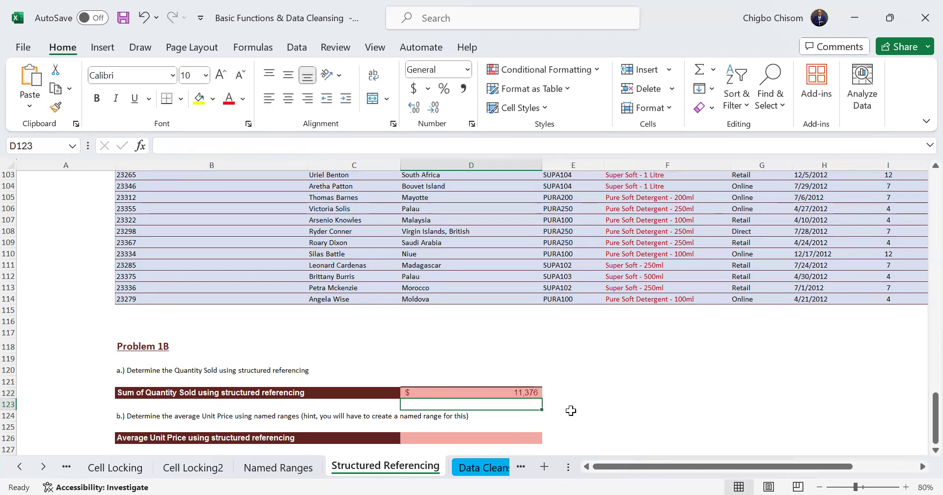
Step: Delete the =SUM(Distributor_Table[Quantity]) formula from D122
left_click(516, 394)
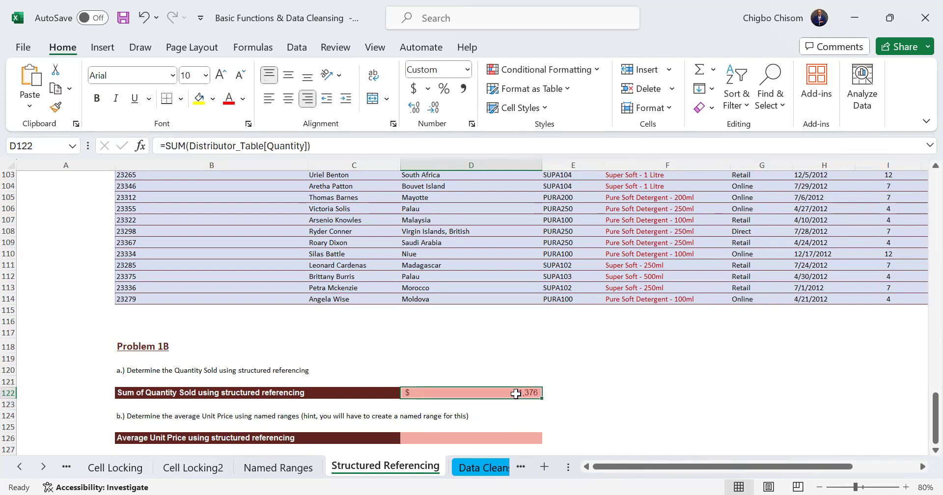
key("Delete")
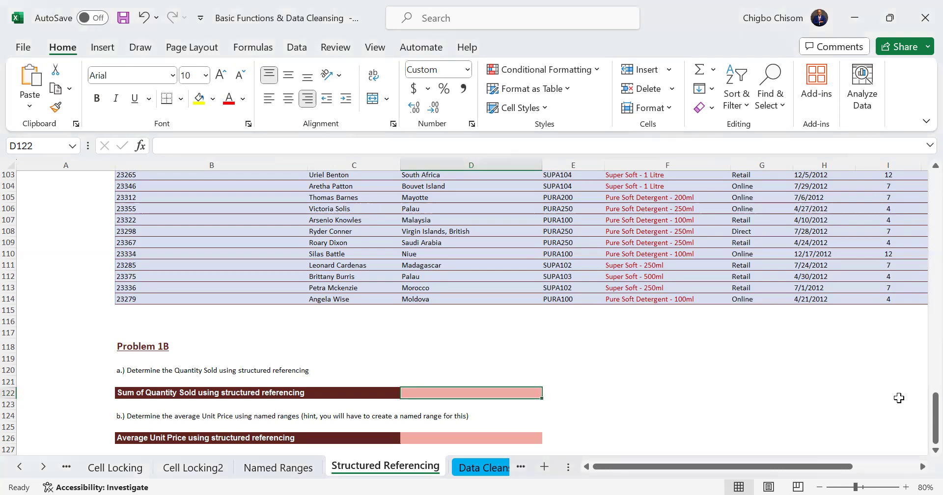
Step: Check the Named Ranges sheet, then show Distributor_Table's Table Design and scroll to Problem 1B
left_click(279, 468)
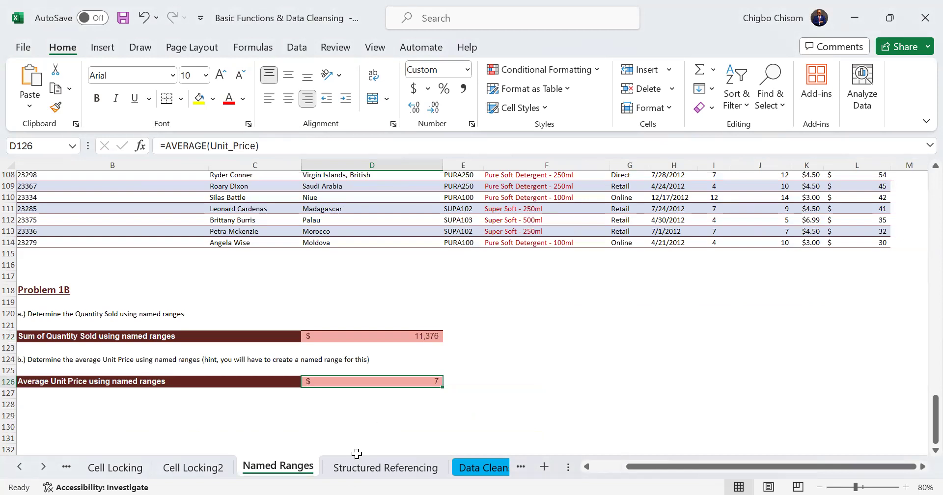
left_click(370, 466)
scroll(923, 408, "up", 20)
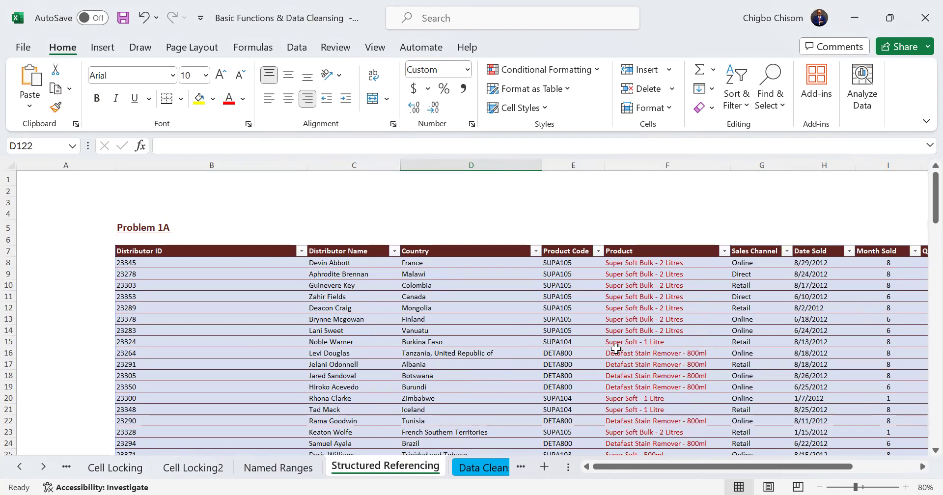
left_click_drag(651, 464, 677, 464)
left_click(262, 319)
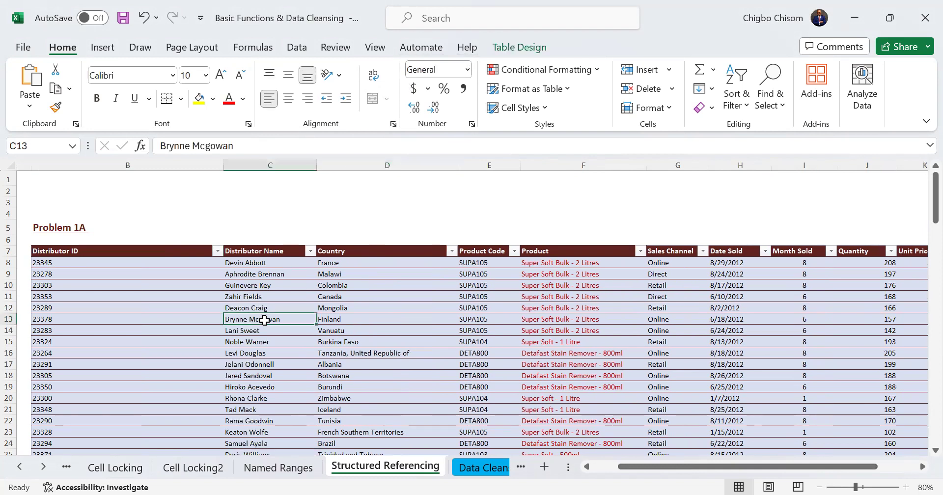
left_click(506, 48)
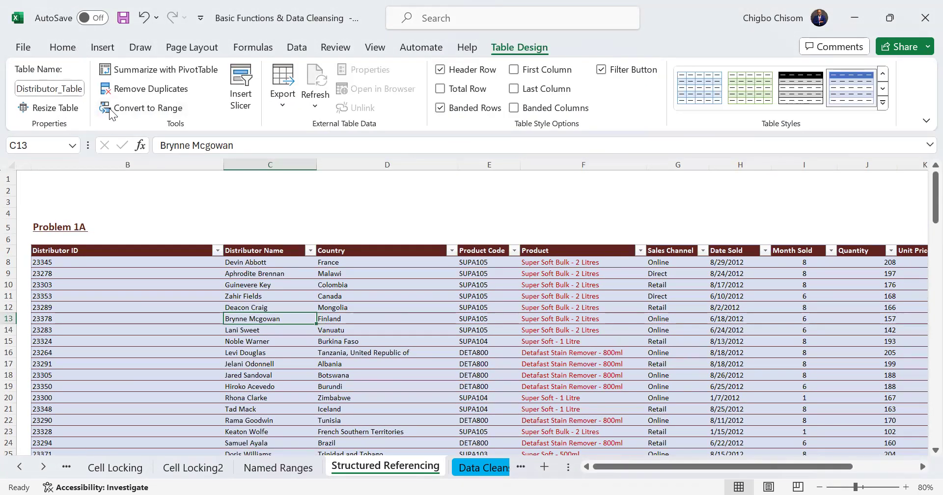
left_click_drag(936, 196, 923, 419)
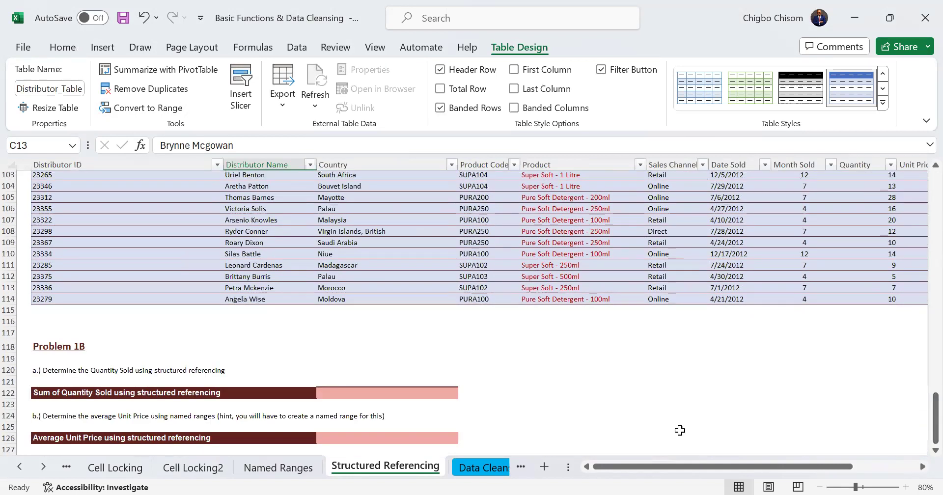
Step: In D122, type =SUM( and insert Distributor_Table from the autocomplete list
left_click(398, 396)
type("=")
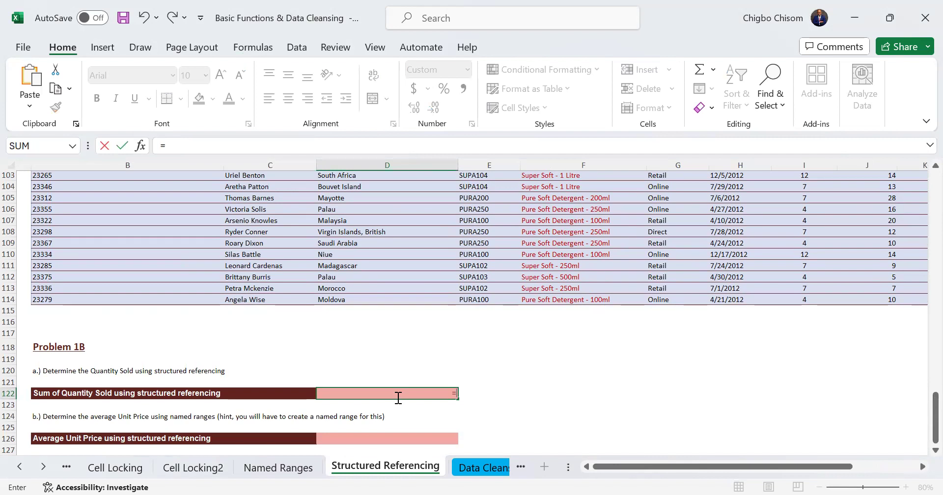
type("sum")
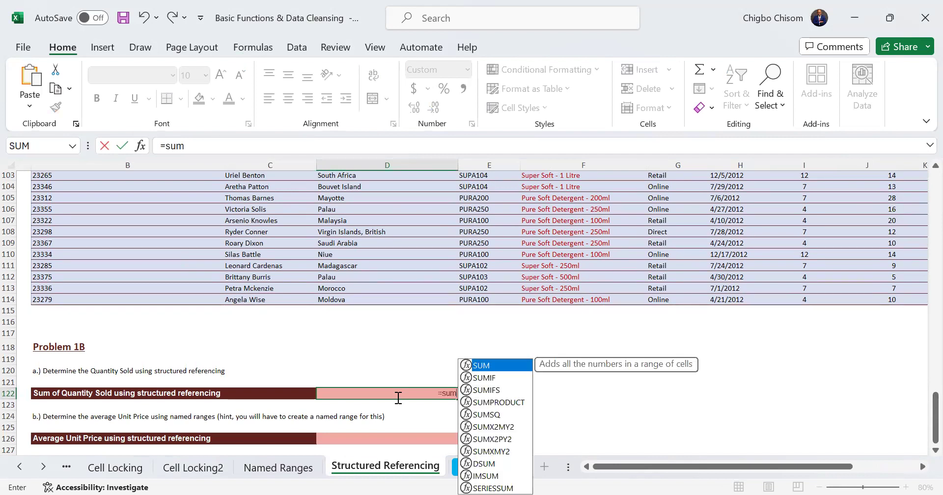
key("Tab")
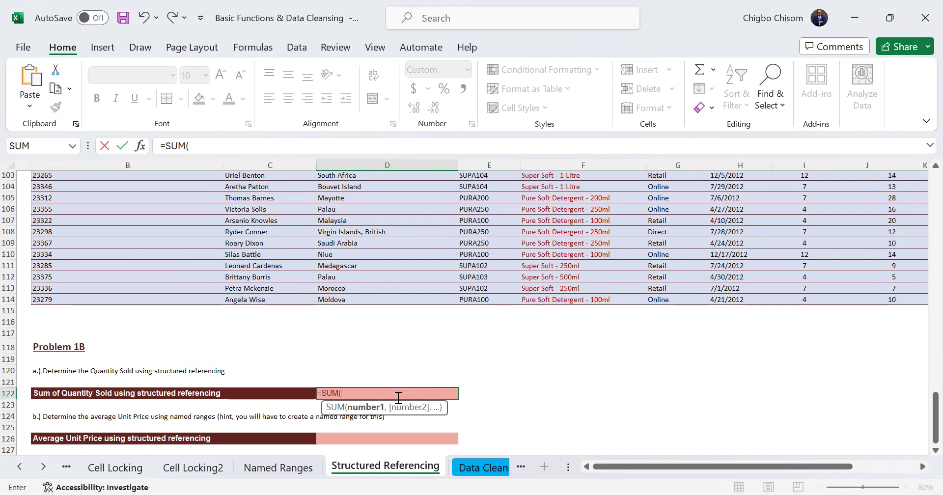
type("di")
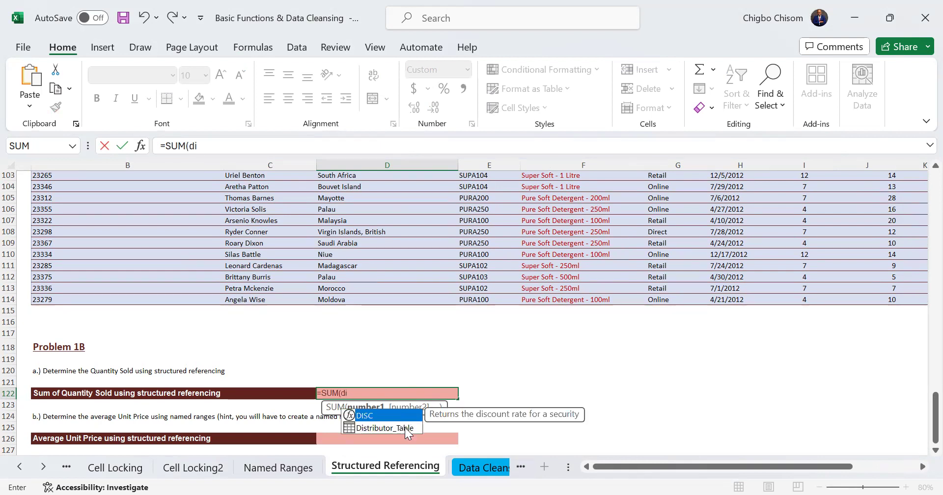
left_click(349, 424)
double_click(349, 424)
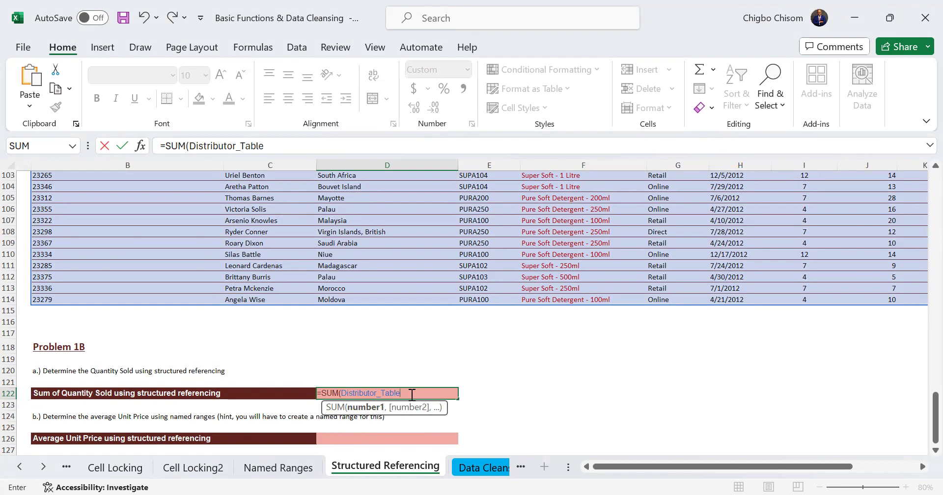
Step: Finish D122's formula as =SUM(Distributor_Table[Quantity]), giving a total of 11,376
type("[")
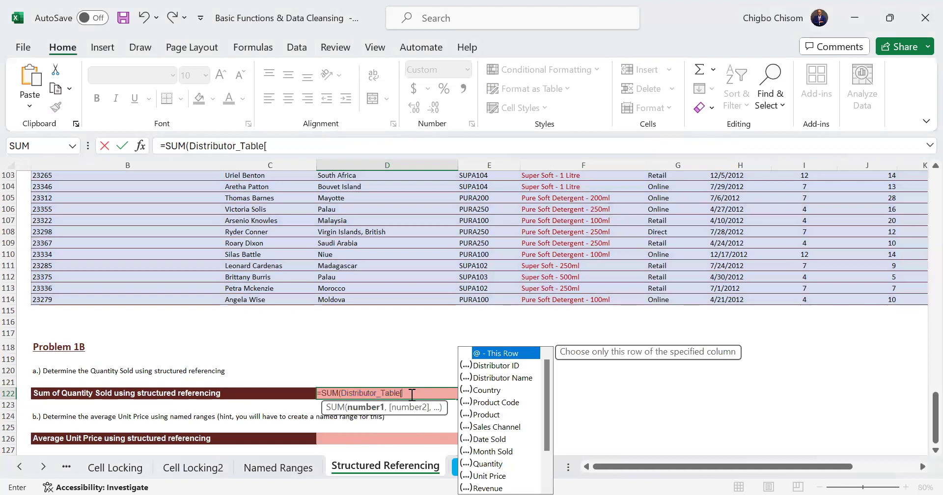
left_click_drag(546, 385, 548, 412)
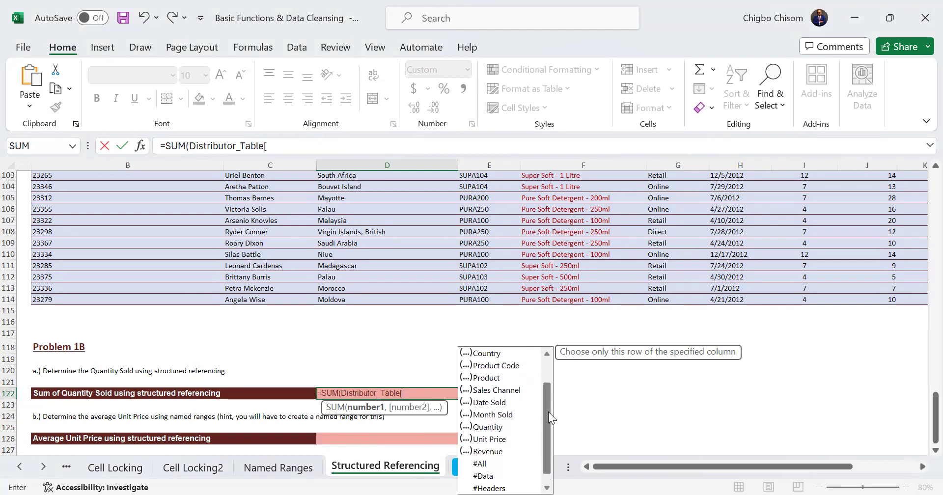
left_click(487, 430)
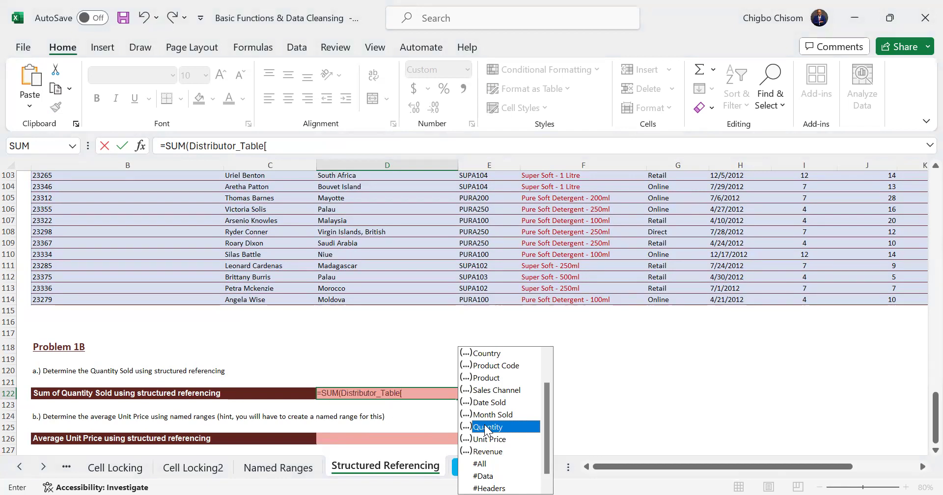
double_click(485, 427)
type("]")
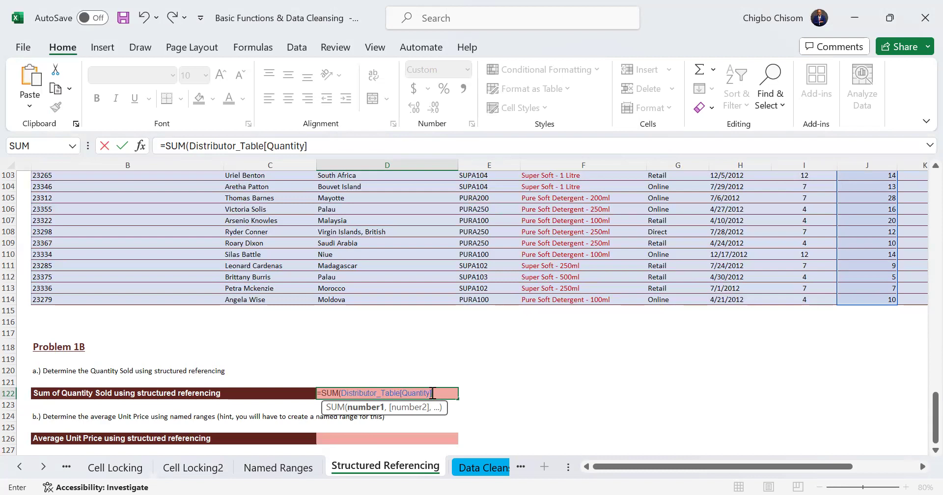
key("Return")
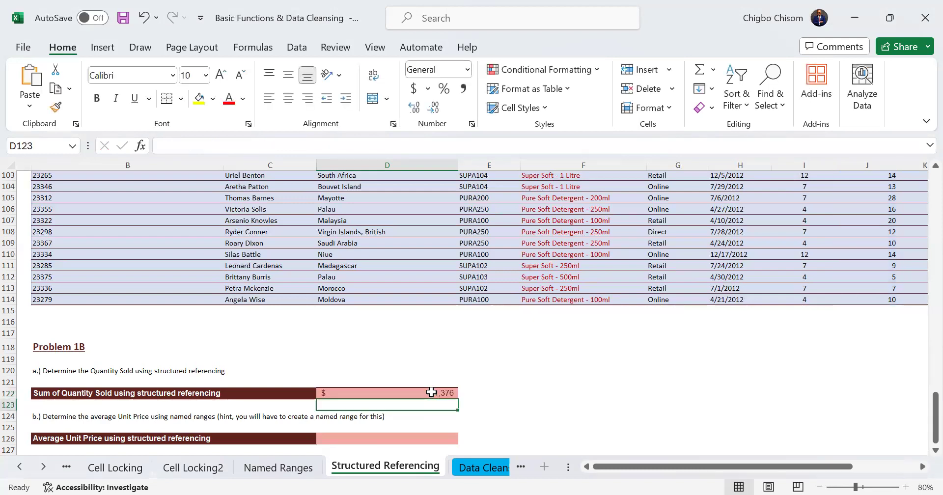
Step: Build =AVERAGE(Distributor_Table[Unit Price] in the Average Unit Price cell, not yet committed
scroll(431, 392, "down", 2)
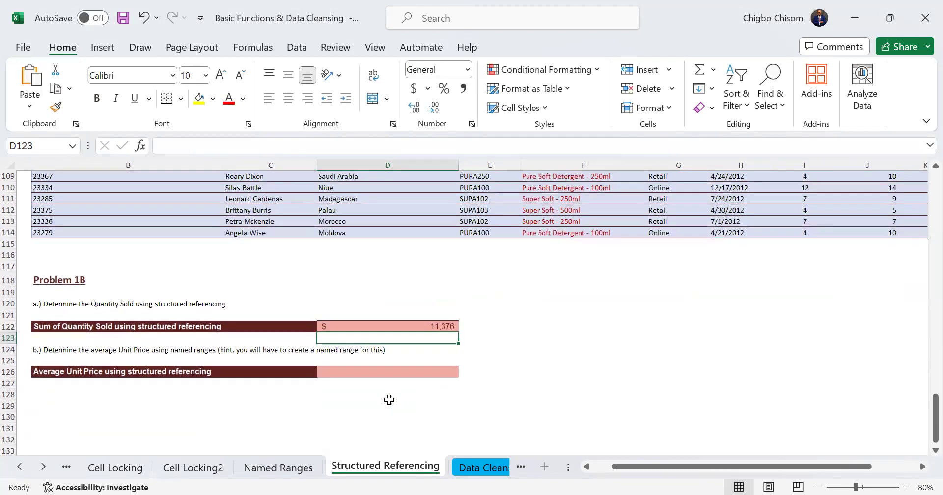
left_click(364, 370)
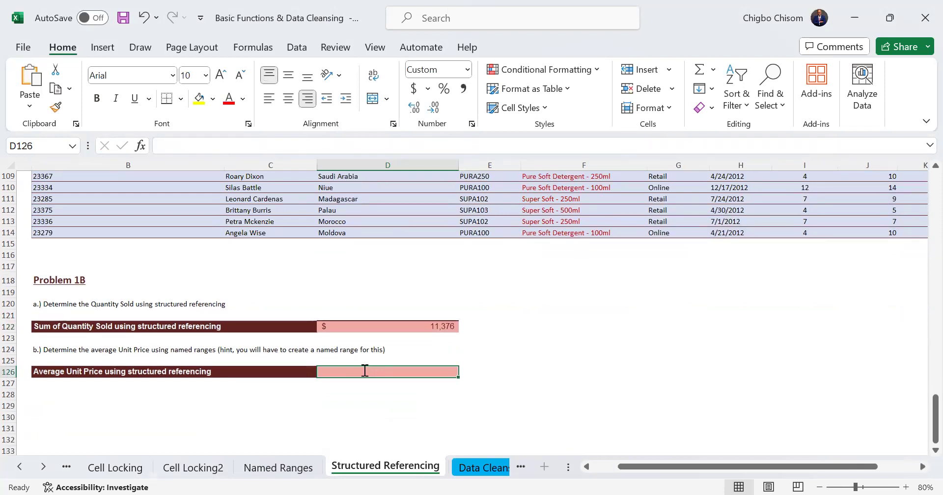
type("=")
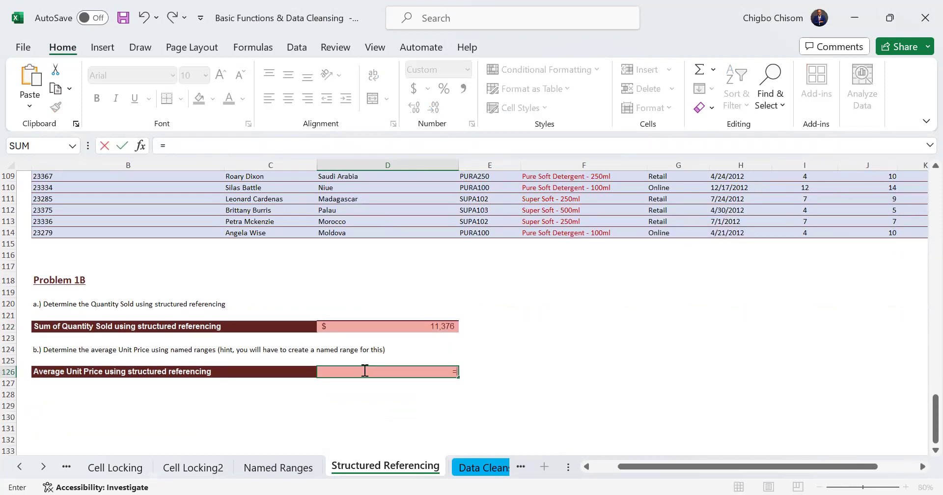
type("aver")
key("Tab")
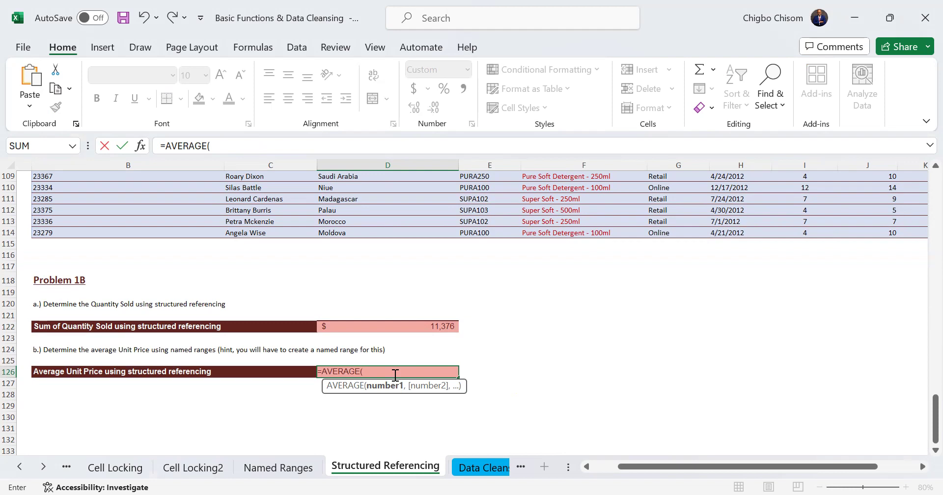
type("di")
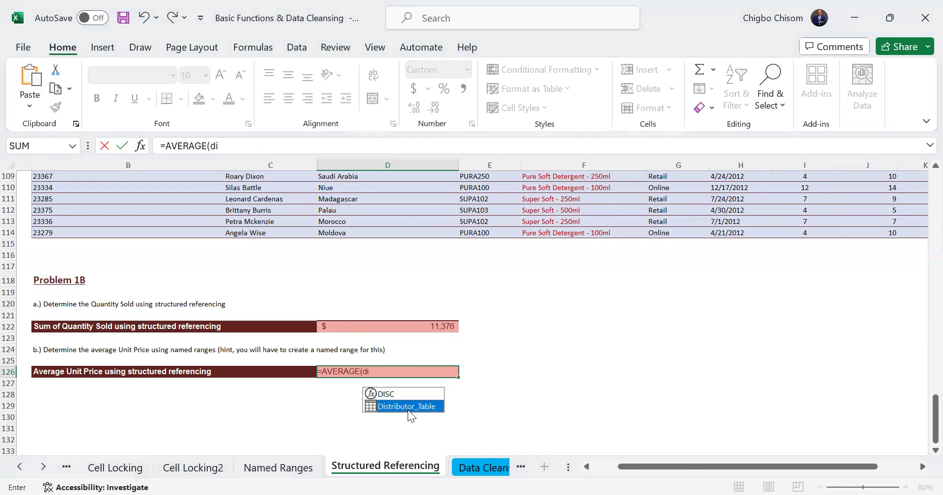
double_click(407, 407)
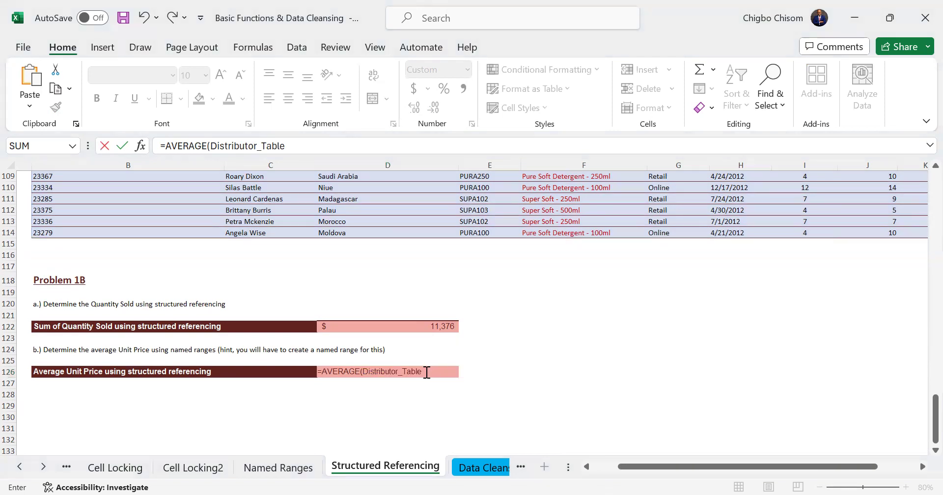
left_click(426, 372)
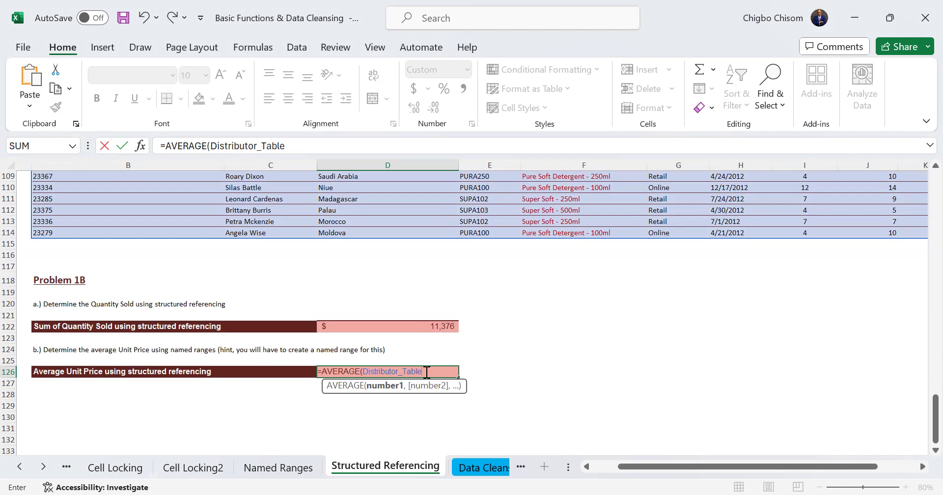
type("[")
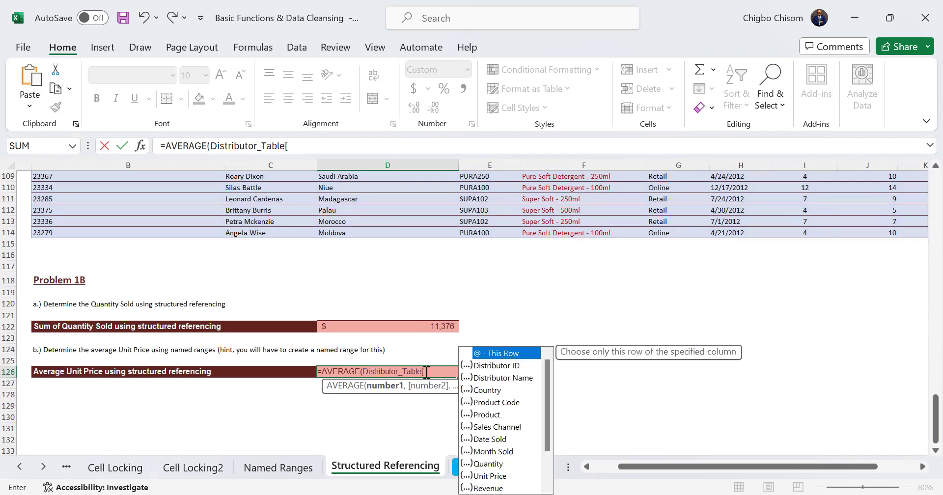
left_click_drag(552, 403, 552, 452)
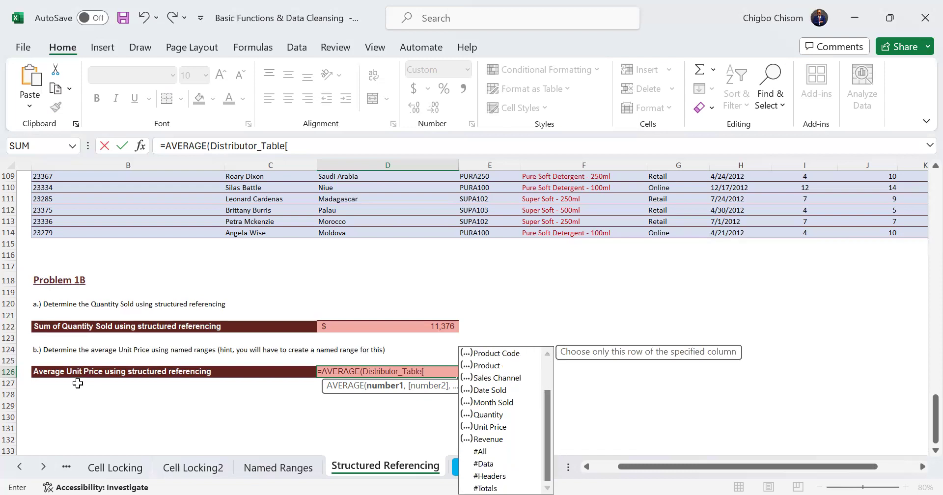
left_click(490, 428)
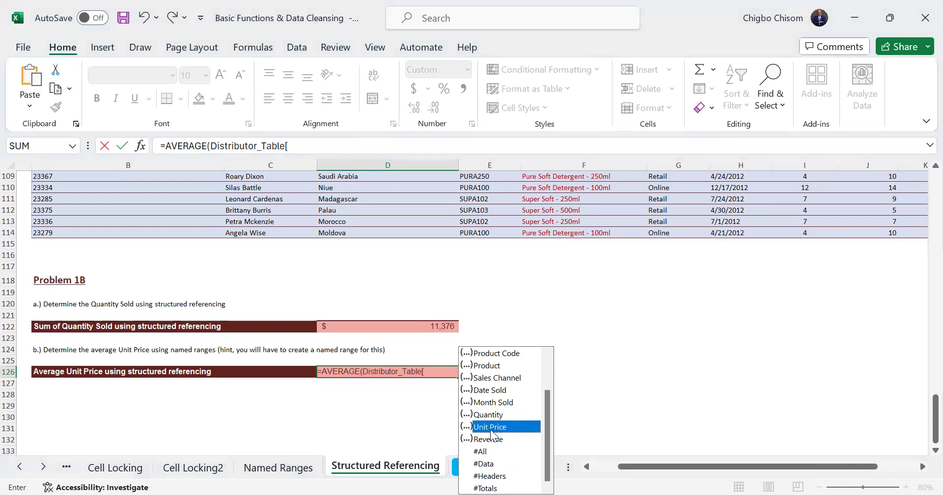
double_click(490, 427)
type("]")
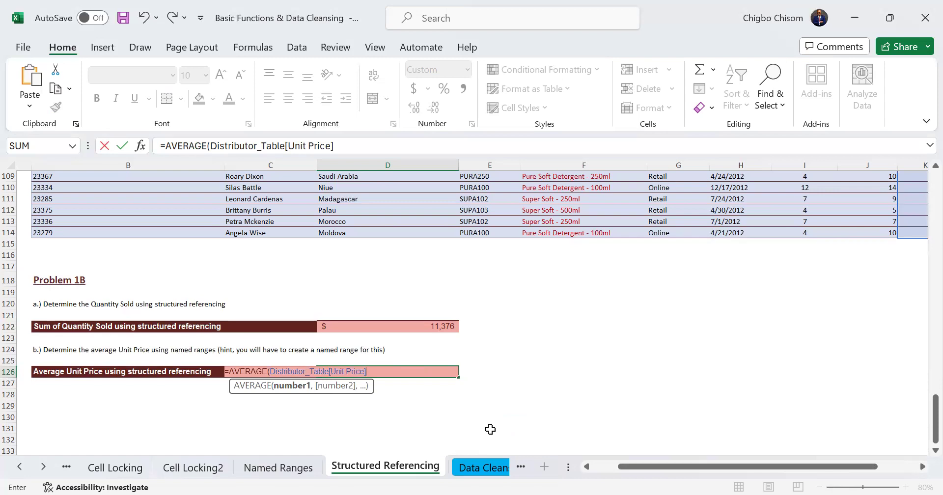
key("Return")
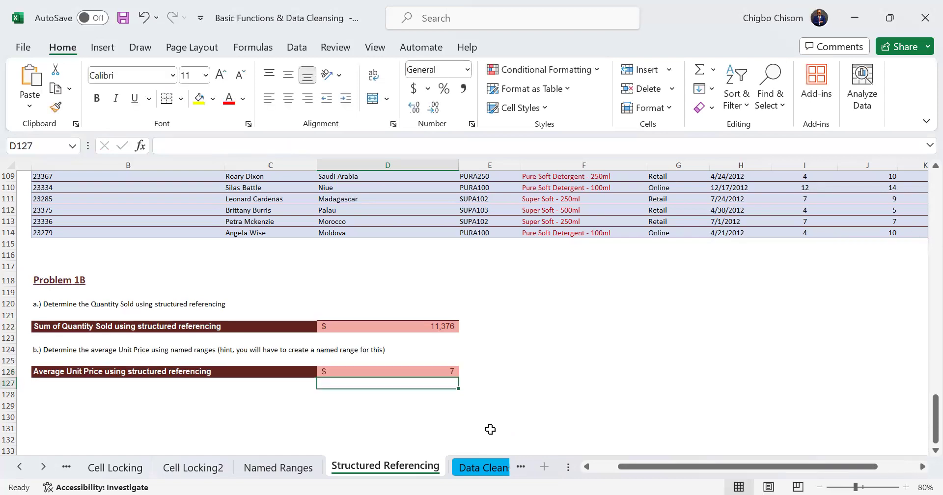
left_click(415, 369)
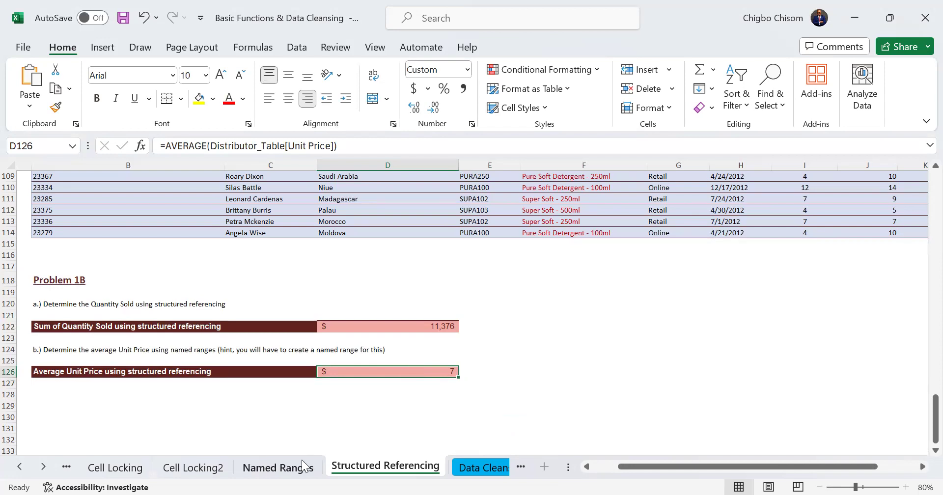
left_click(293, 471)
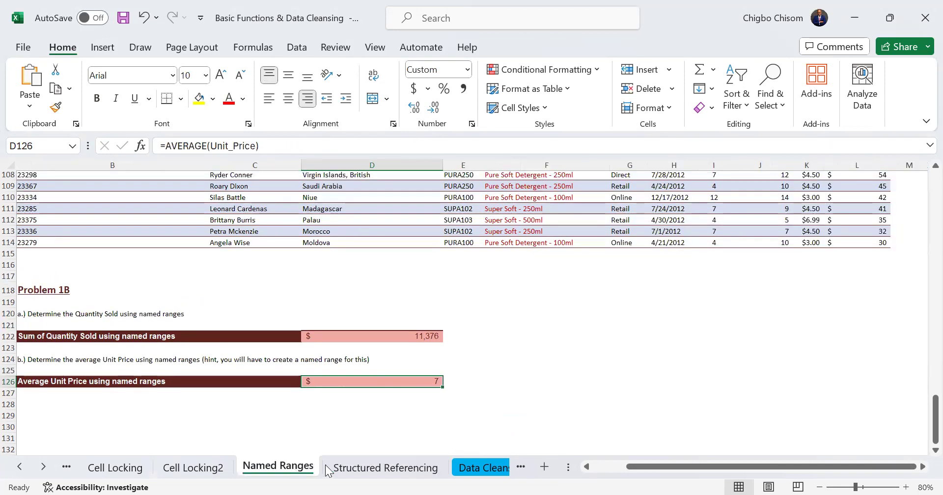
left_click(357, 468)
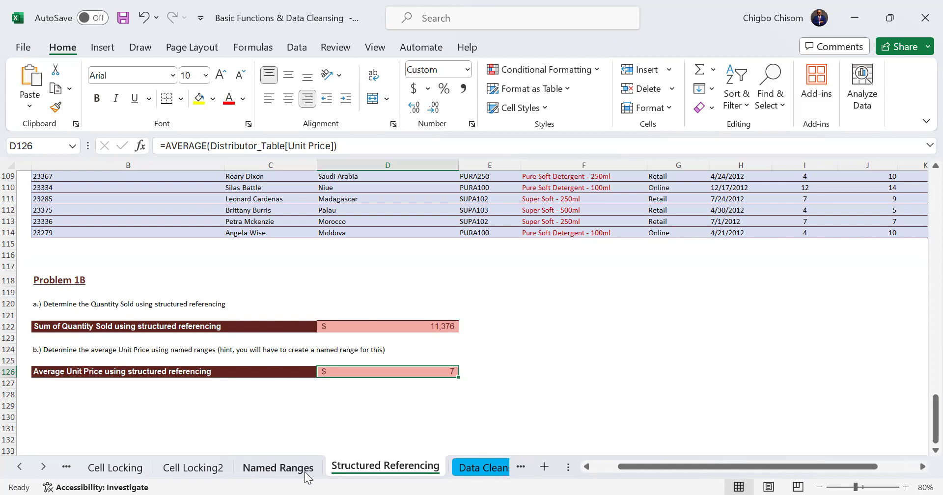
Step: Visit the Data Cleansing and Section 1 - Clean sheets, then switch to the Data Cleaning Exe… workbook
scroll(306, 477, "up", 20)
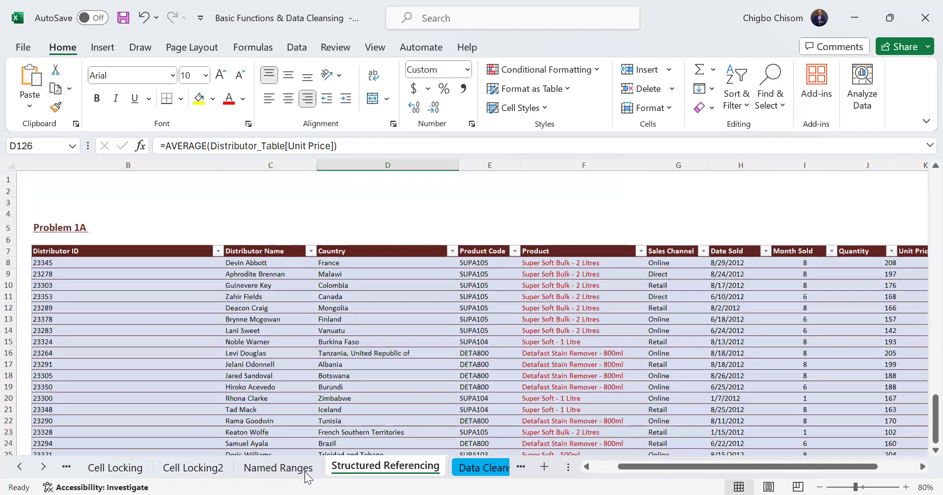
left_click(487, 469)
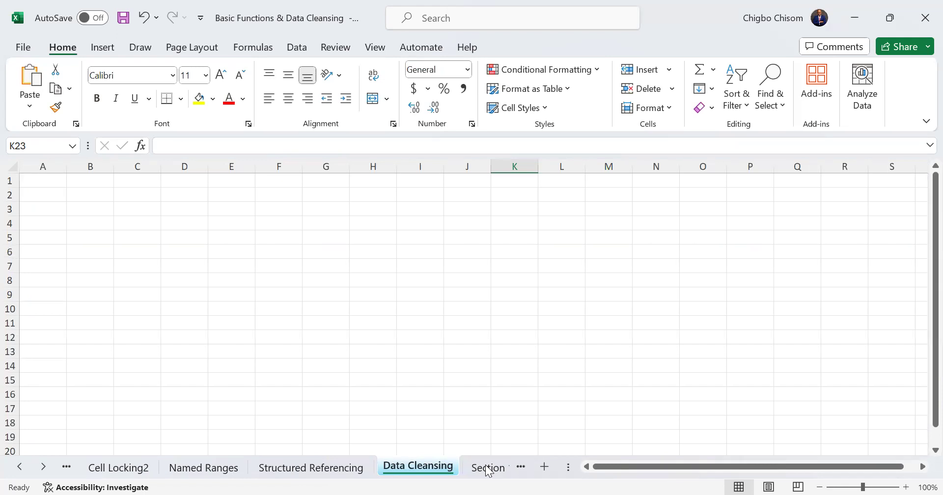
left_click(488, 471)
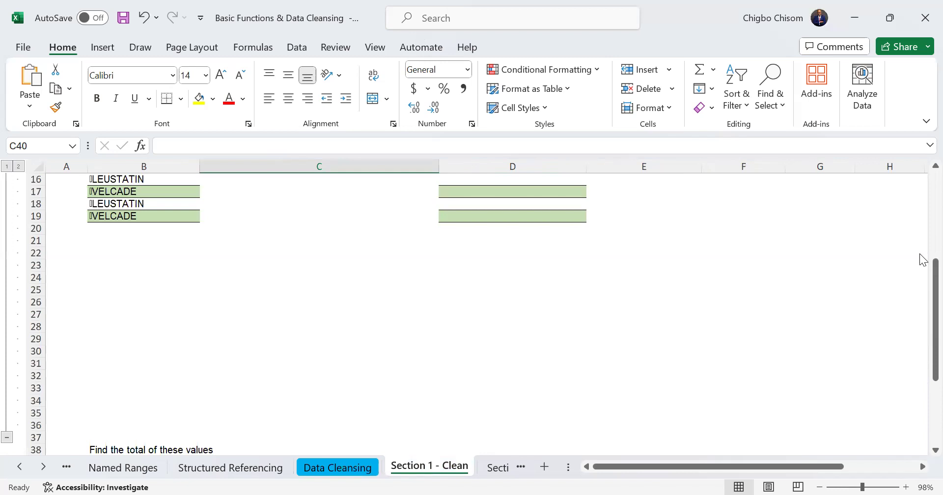
scroll(923, 188, "up", 5)
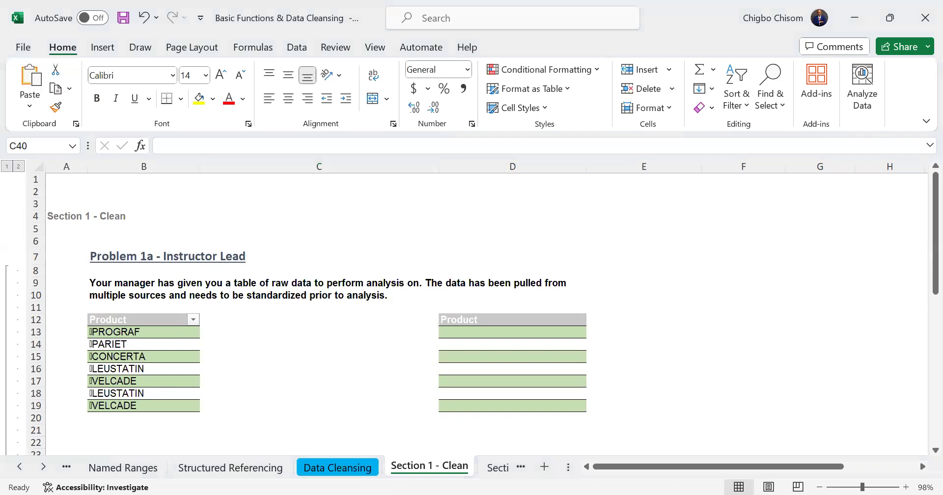
left_click_drag(936, 263, 936, 264)
key("alt+Tab")
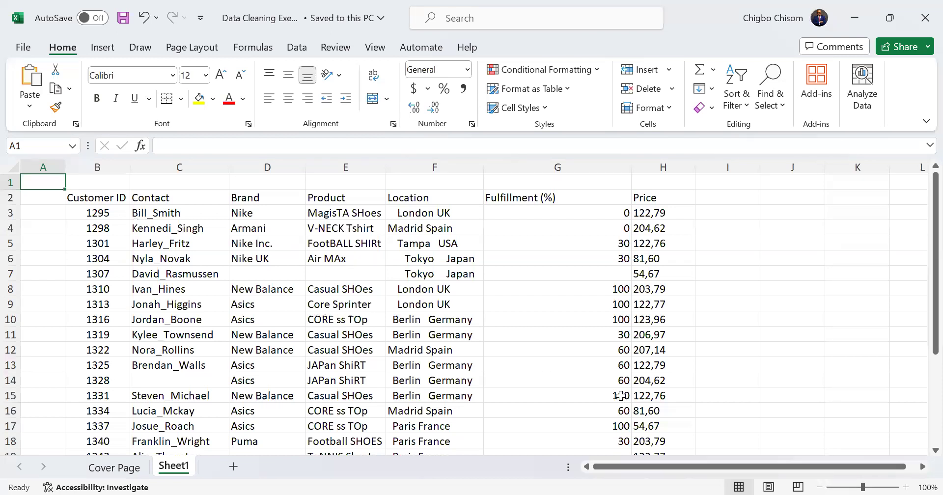
Step: Select and deselect the customer data, then return to the Basic Functions & Data Cleansing workbook
key("ctrl+a")
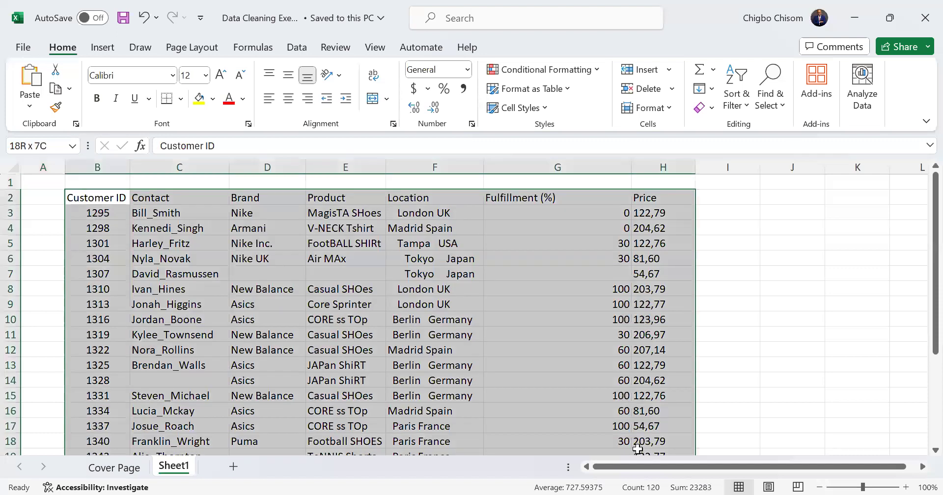
left_click(663, 411)
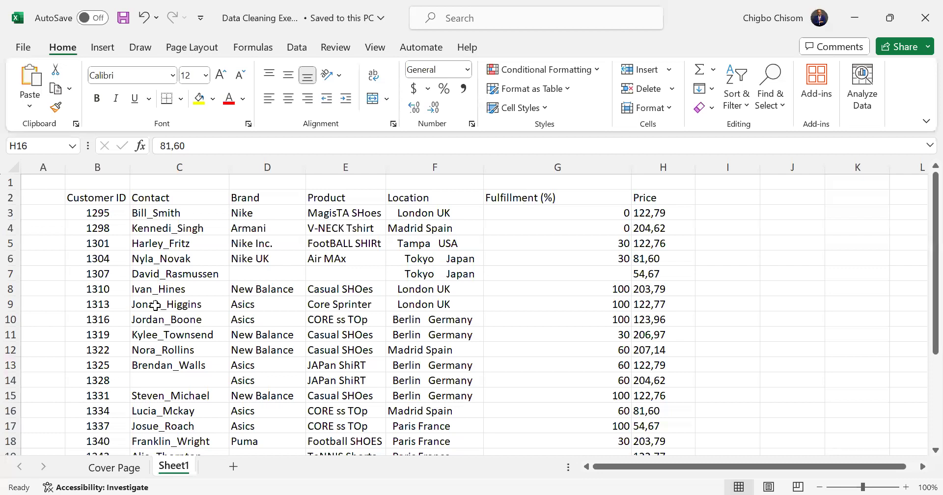
key("alt+Tab")
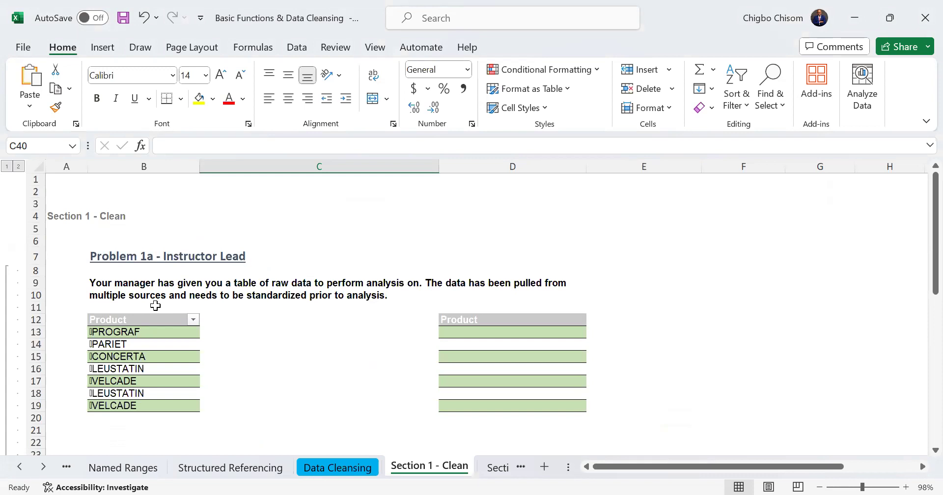
left_click(469, 329)
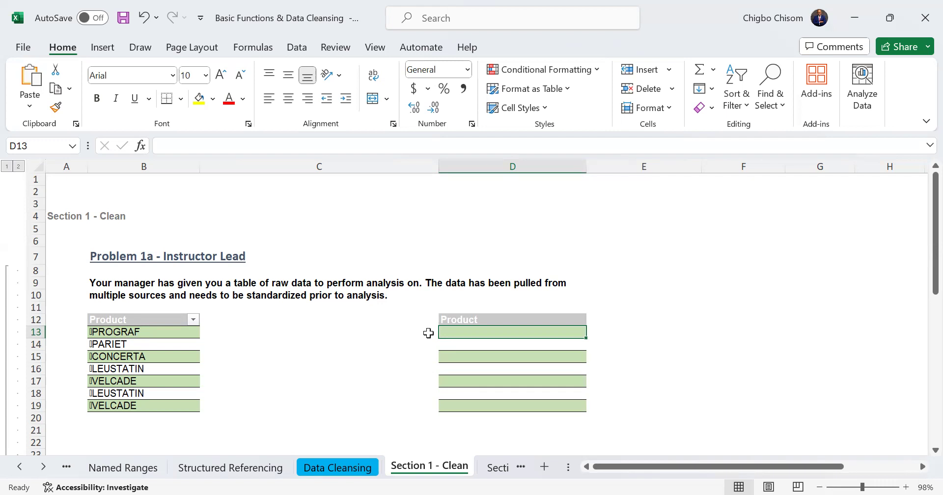
type("=")
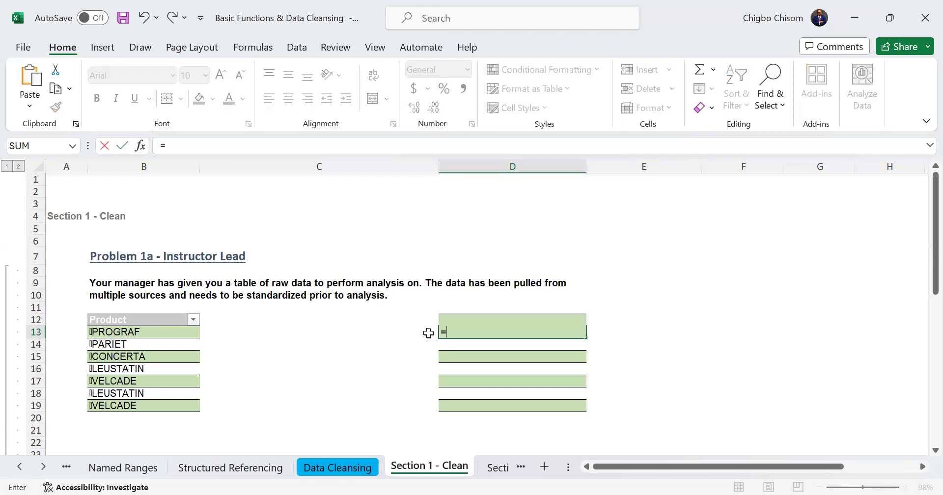
type("lean")
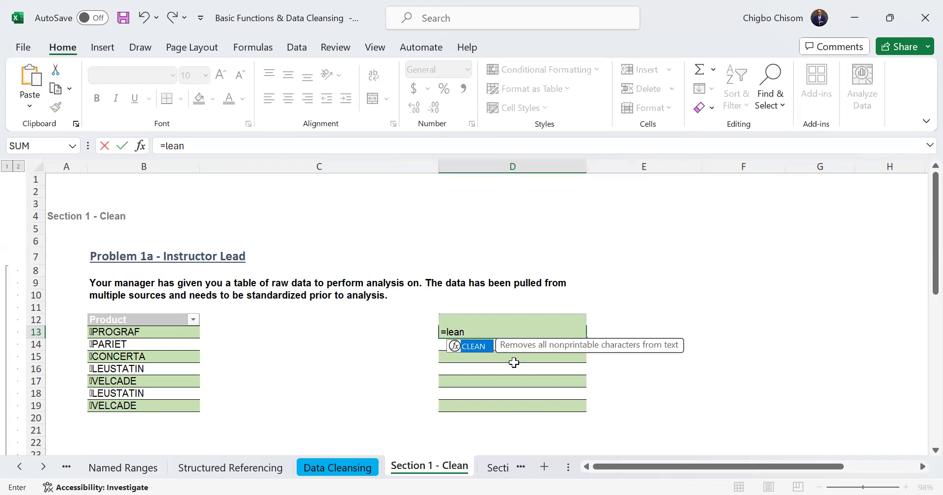
double_click(477, 346)
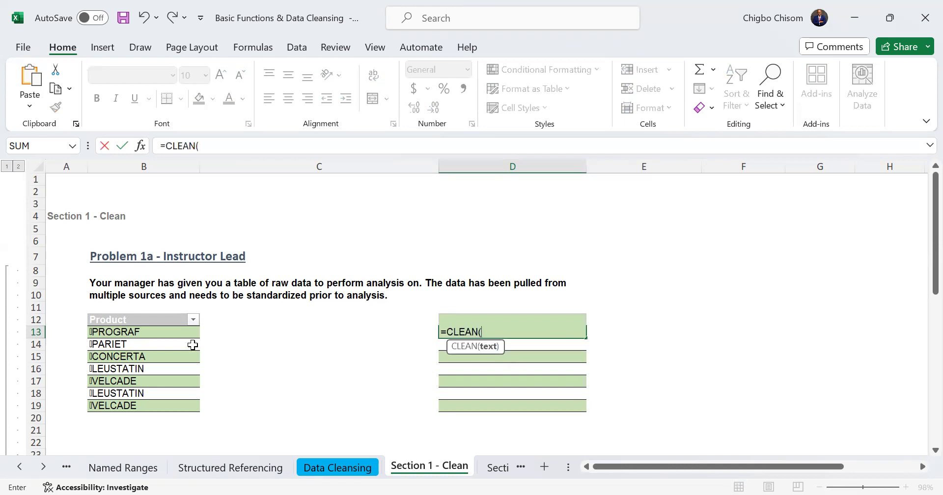
left_click(168, 337)
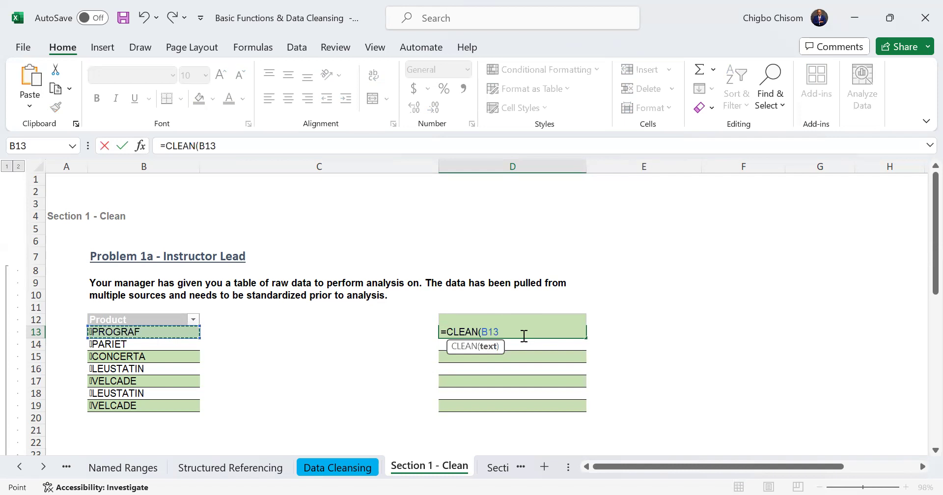
key("Return")
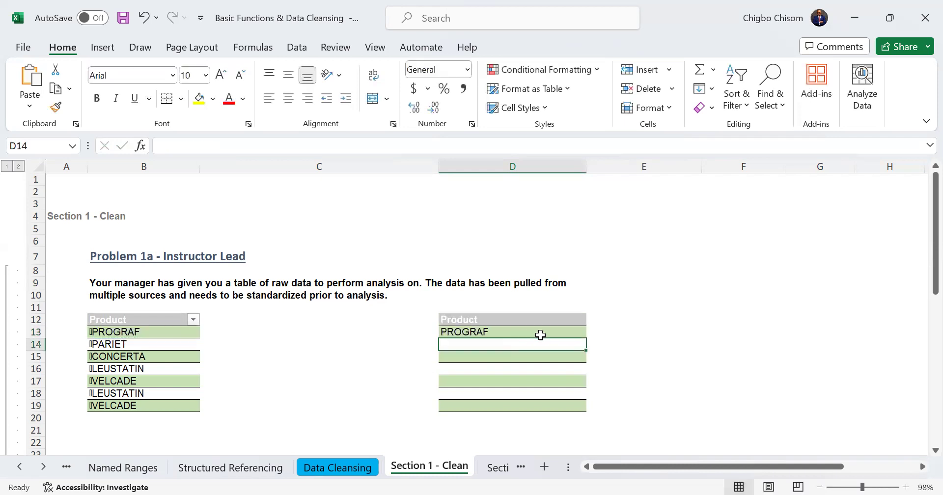
left_click(541, 335)
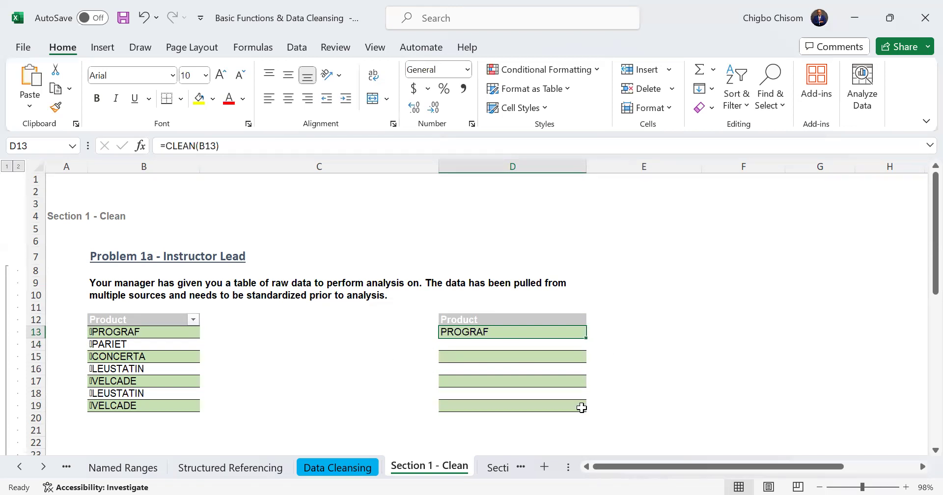
key("shift+Down")
key("shift+Down")
key("shift+Down")
key("shift+Down")
key("shift+Down")
key("shift+Down")
key("ctrl+d")
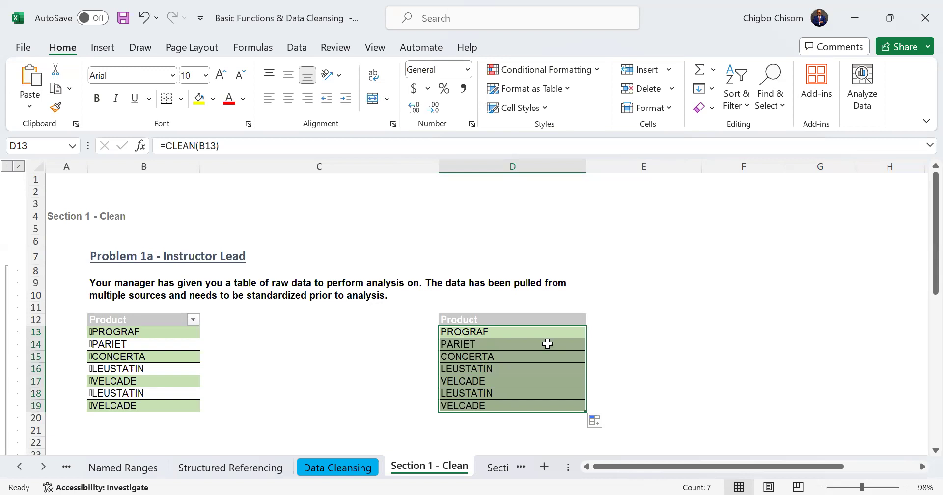
left_click_drag(922, 208, 920, 366)
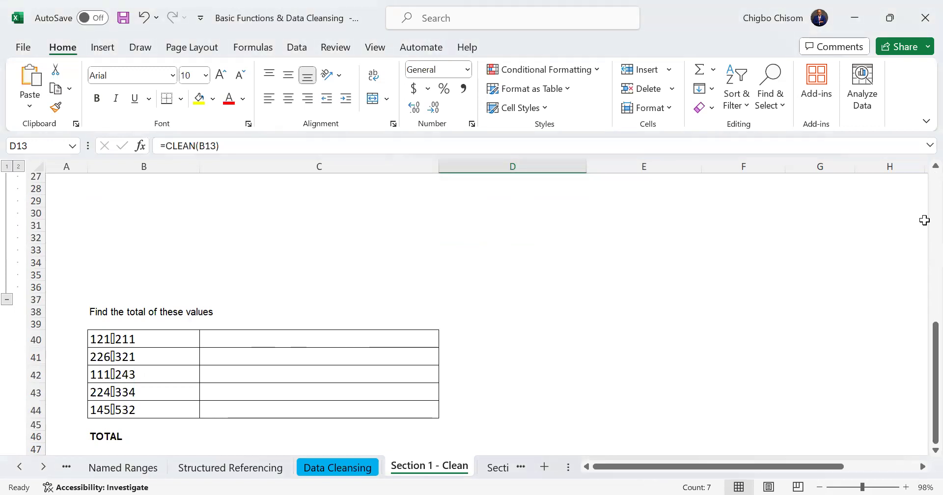
scroll(919, 220, "up", 7)
left_click_drag(513, 279, 523, 353)
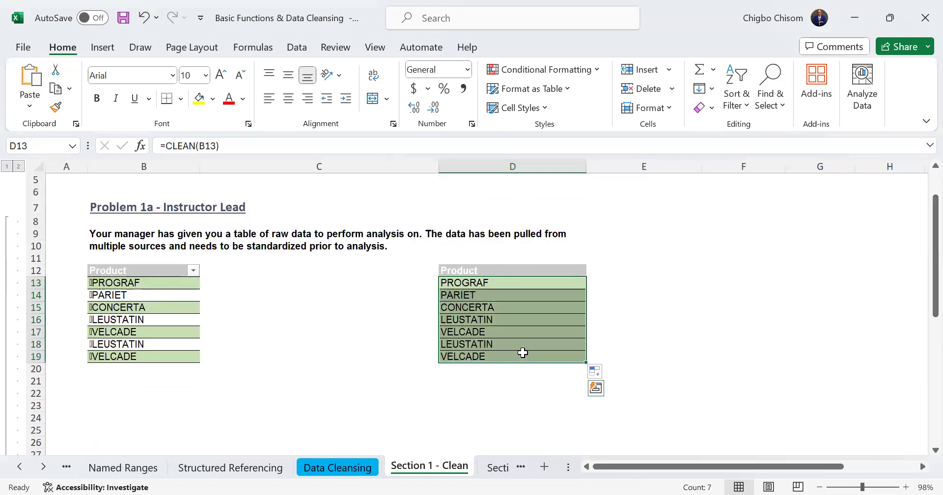
key("Delete")
left_click(482, 287)
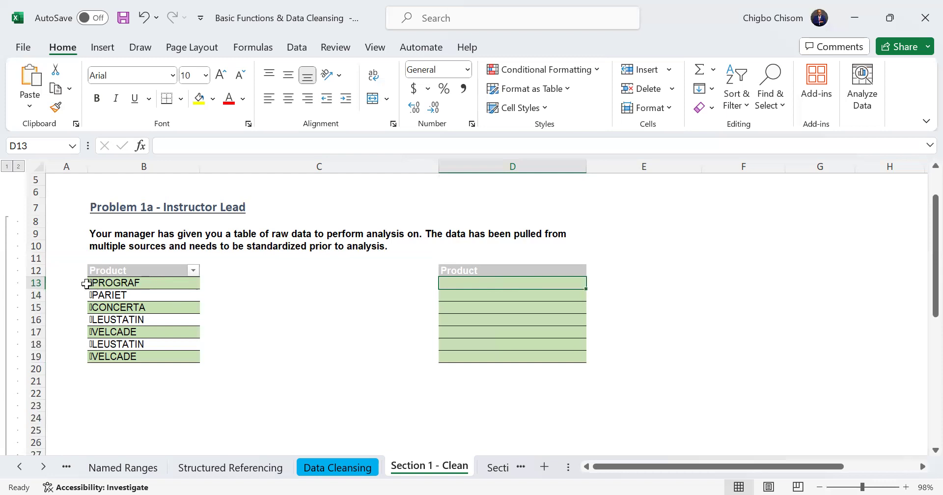
Step: Enter =CLEAN(B13) in D13 to strip stray characters from the product name
double_click(533, 282)
key("Escape")
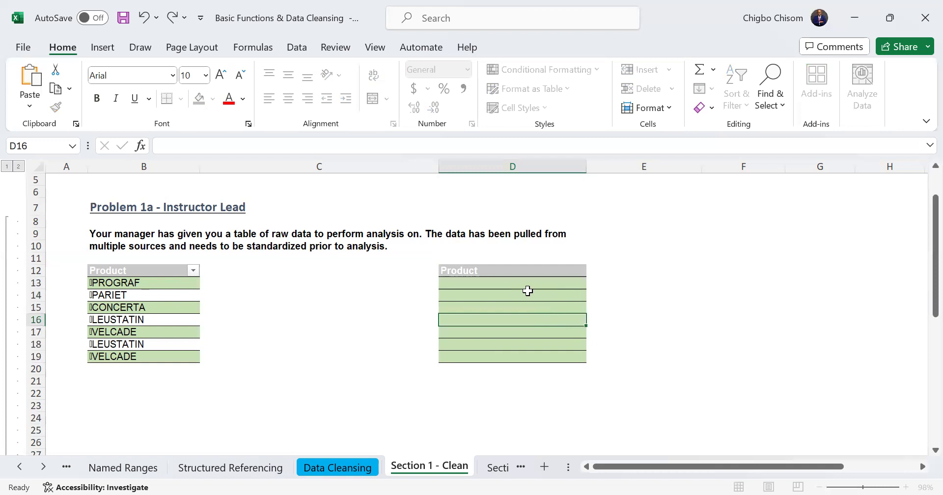
type("=")
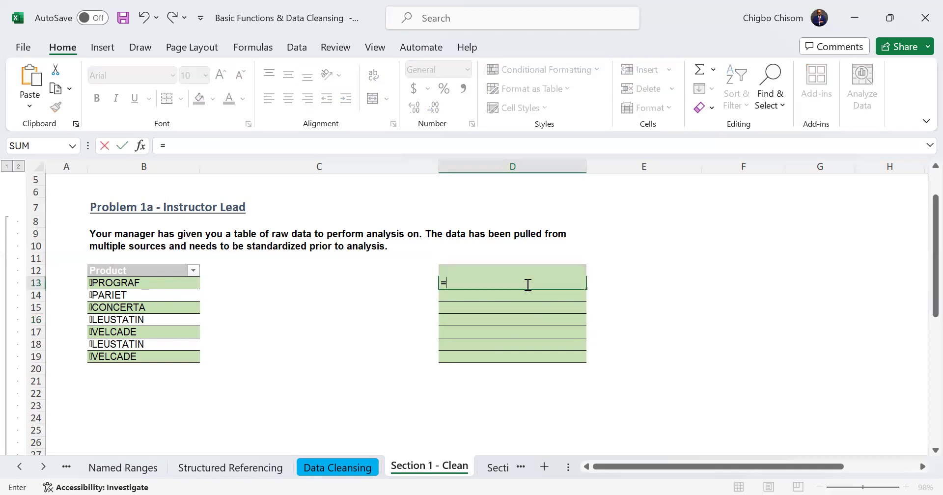
type("clea")
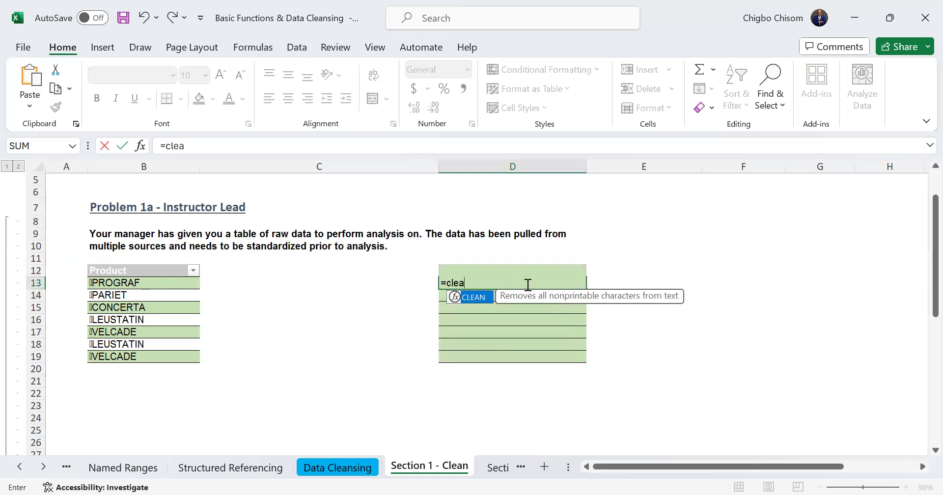
key("Tab")
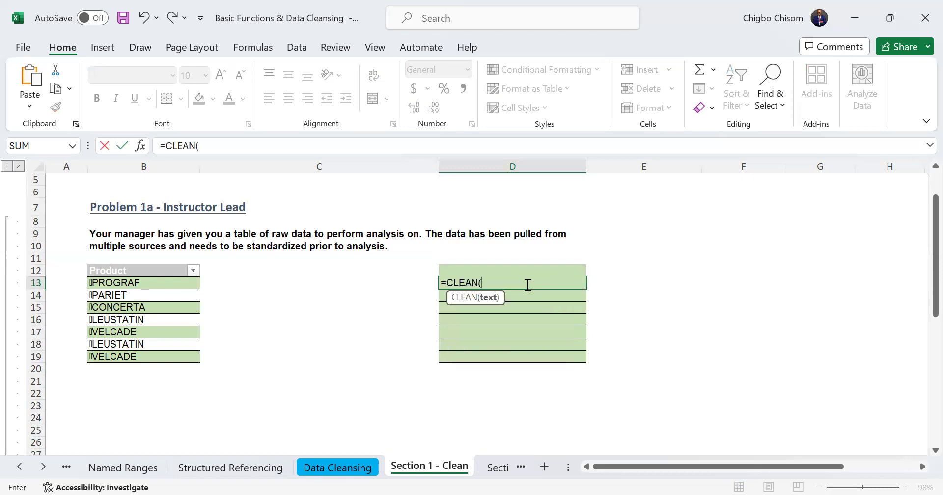
key("BackSpace")
key("BackSpace")
key("BackSpace")
key("BackSpace")
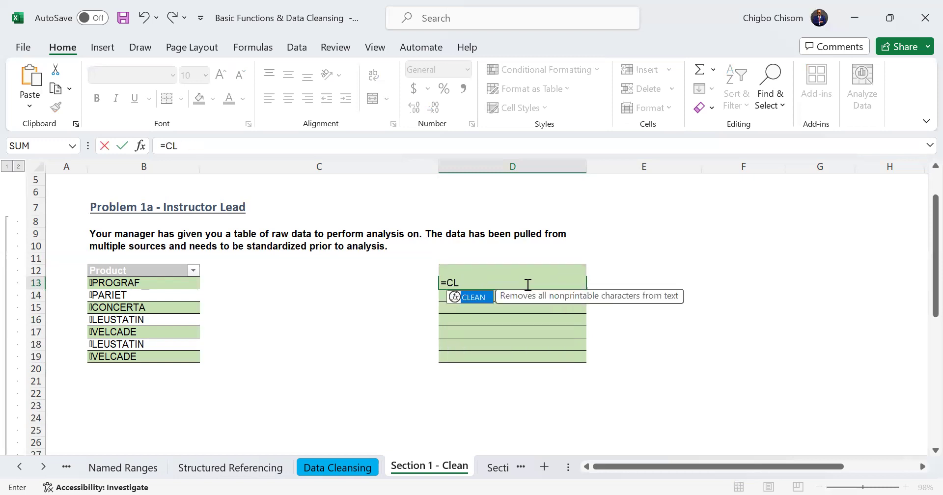
key("ctrl+z")
key("Tab")
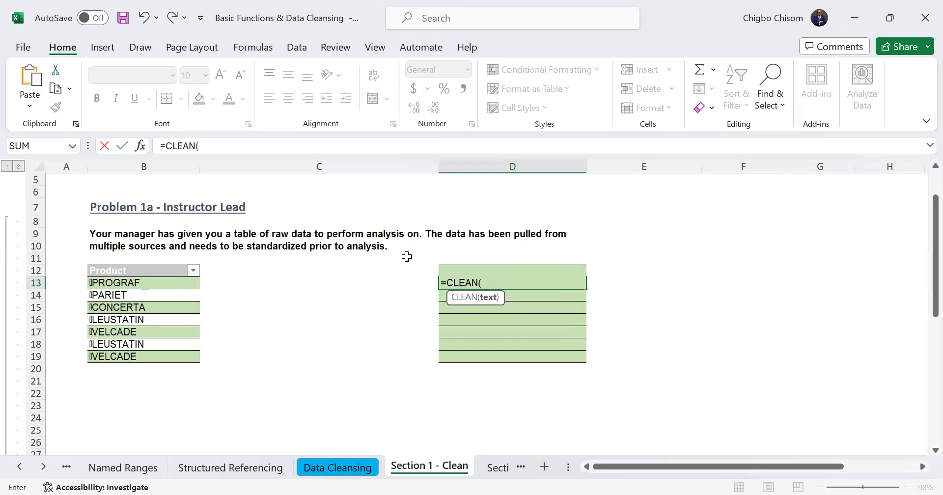
left_click(164, 285)
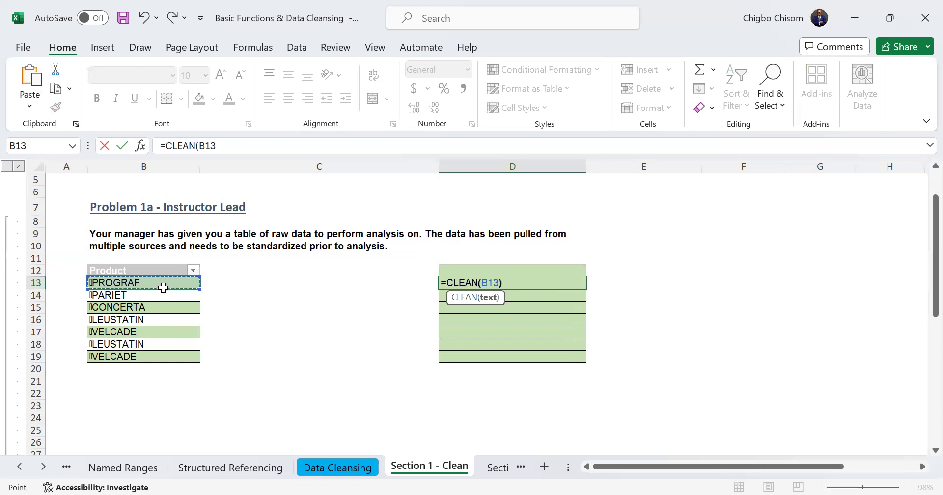
key("Return")
Step: Fill the CLEAN formula down from D13 through D19 and scroll down to the totals table
left_click(518, 283)
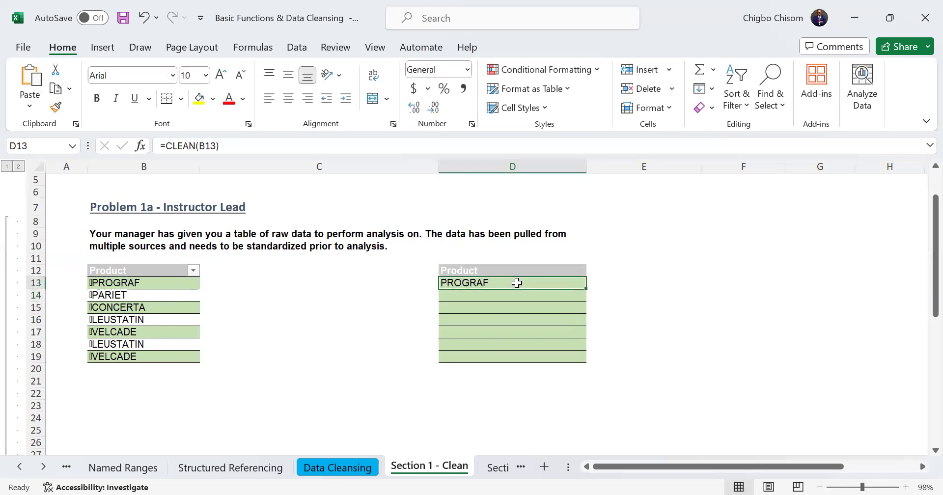
left_click_drag(586, 289, 583, 362)
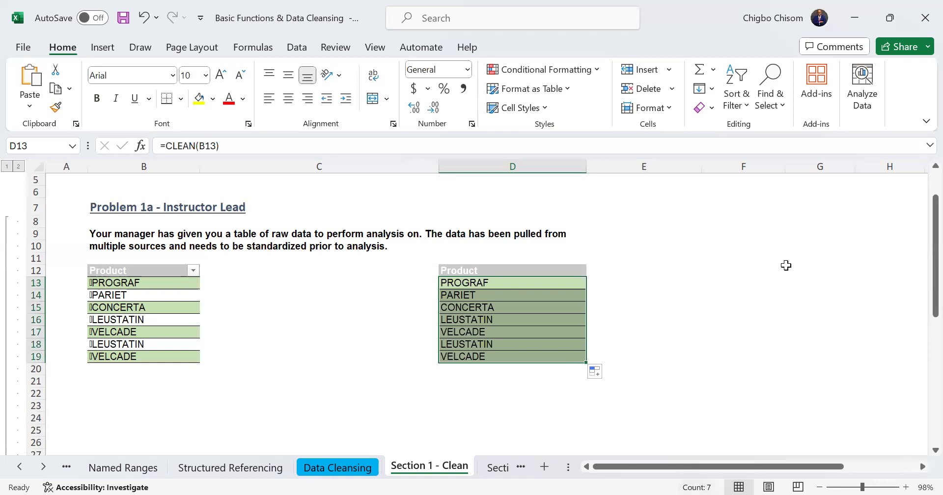
left_click_drag(925, 245, 921, 393)
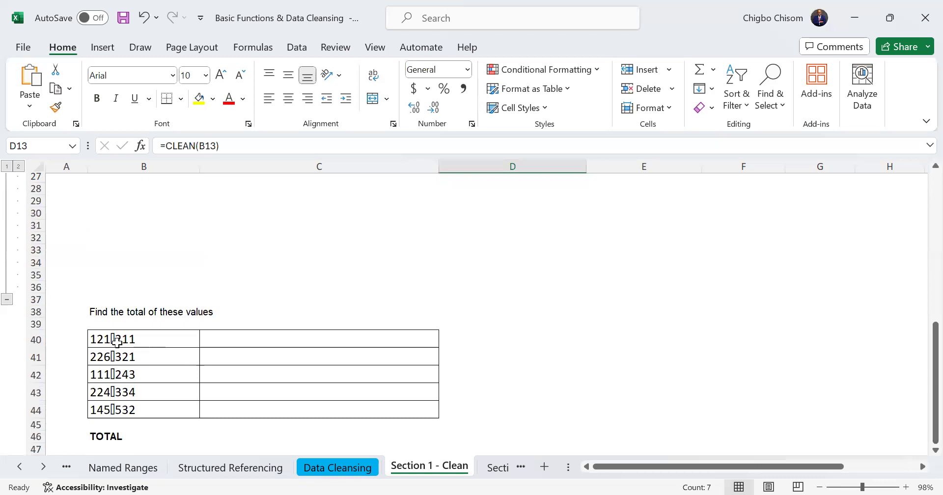
left_click_drag(142, 340, 138, 402)
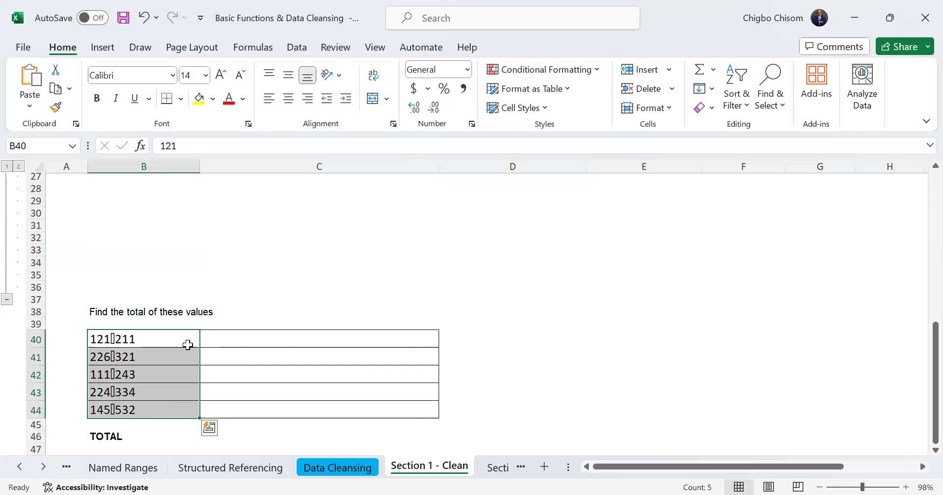
left_click(223, 339)
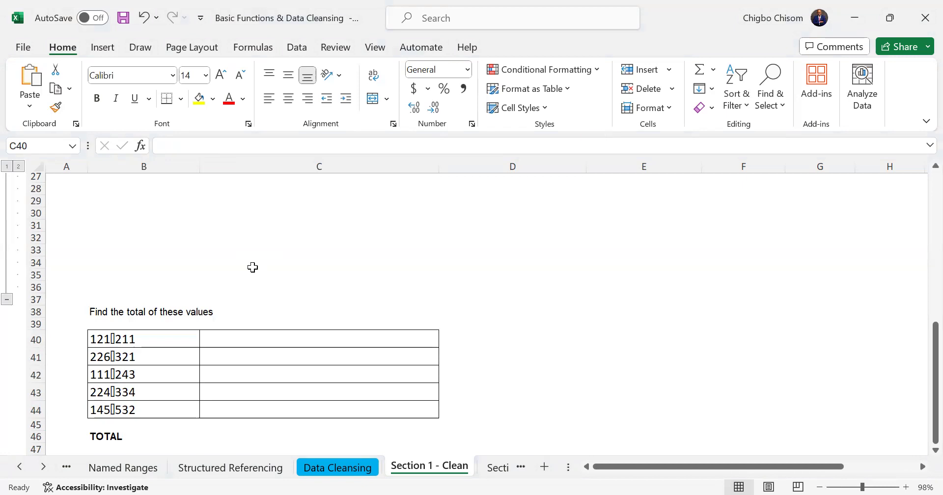
left_click(247, 341)
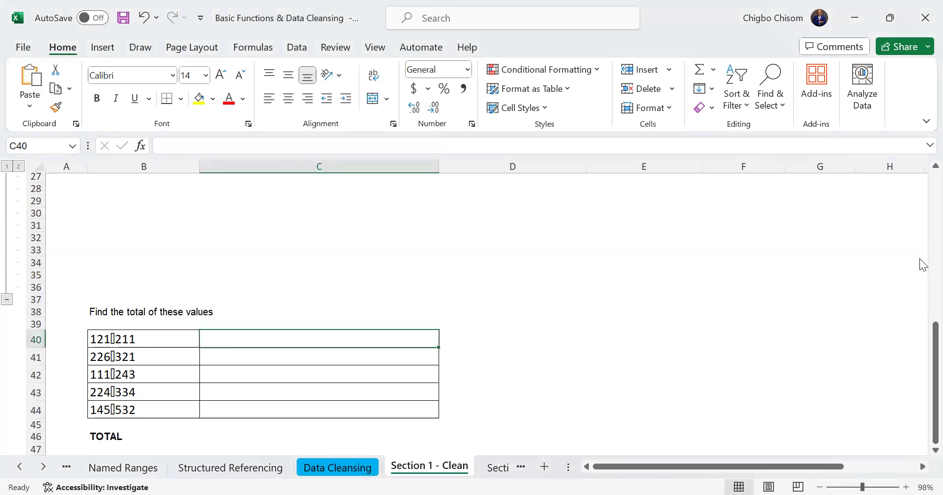
scroll(919, 259, "up", 6)
scroll(919, 295, "down", 6)
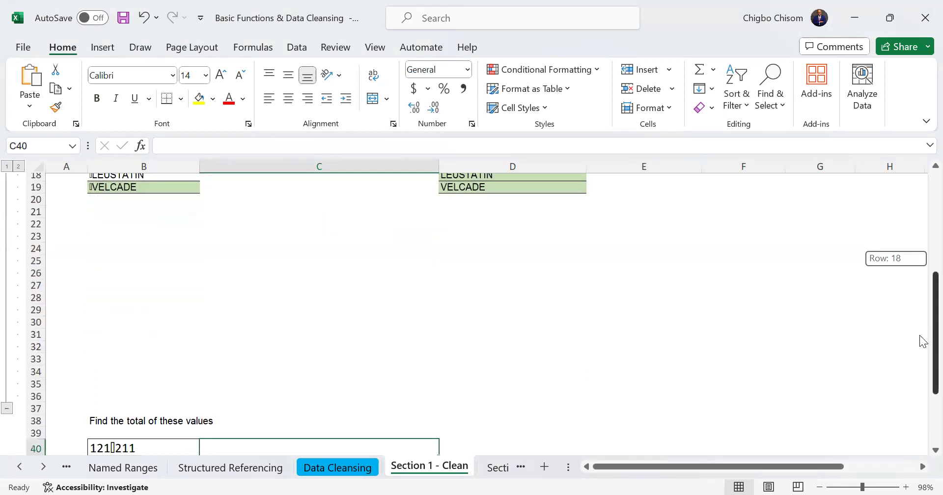
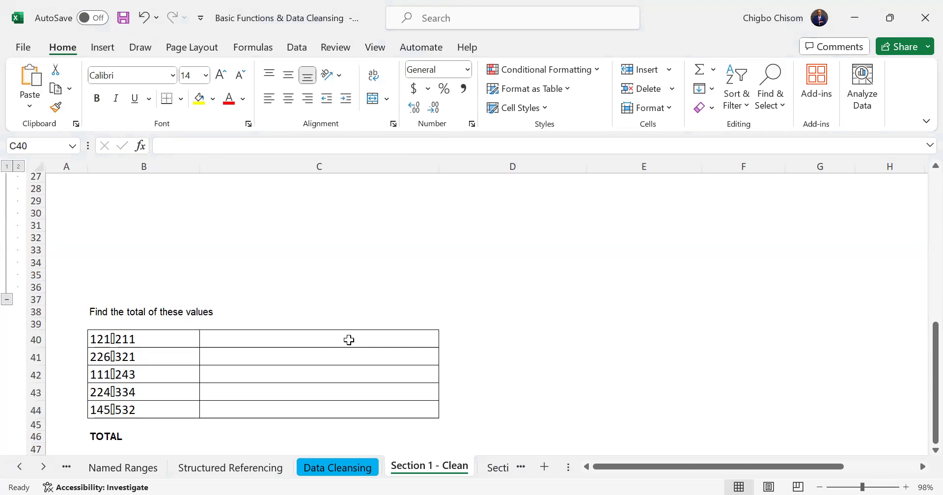
Step: Enter =CLEAN(B40) in C40 to strip the stray character
left_click(349, 340)
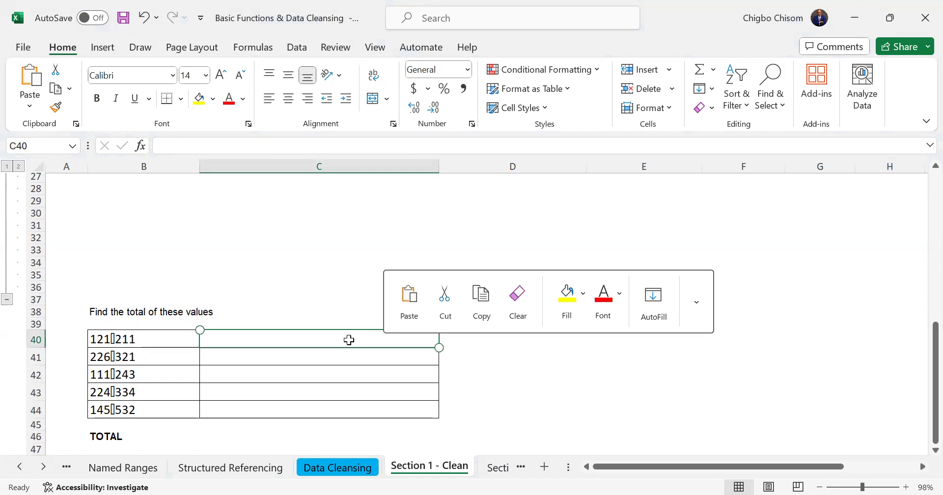
type("=")
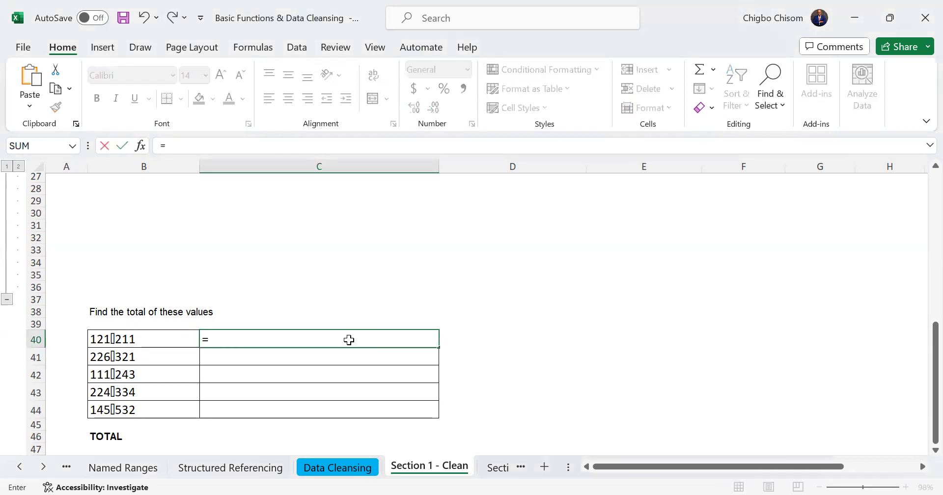
type("clean")
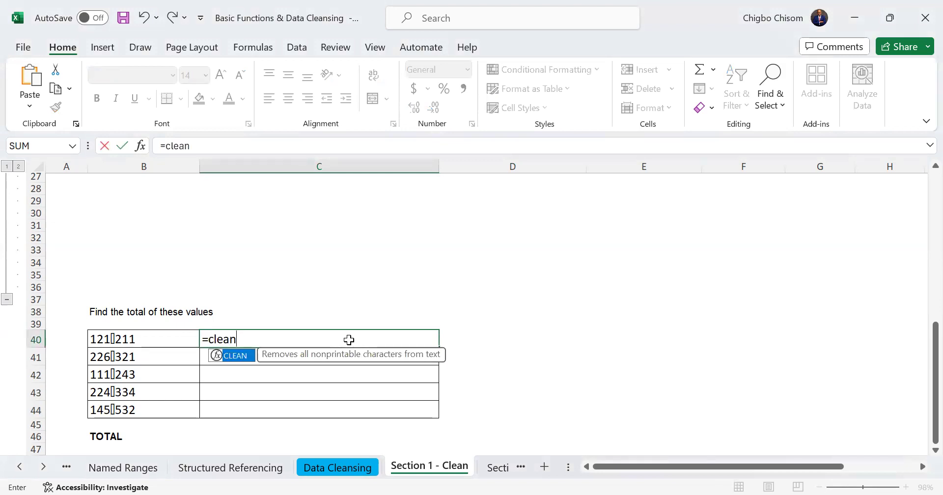
key("Tab")
left_click(170, 338)
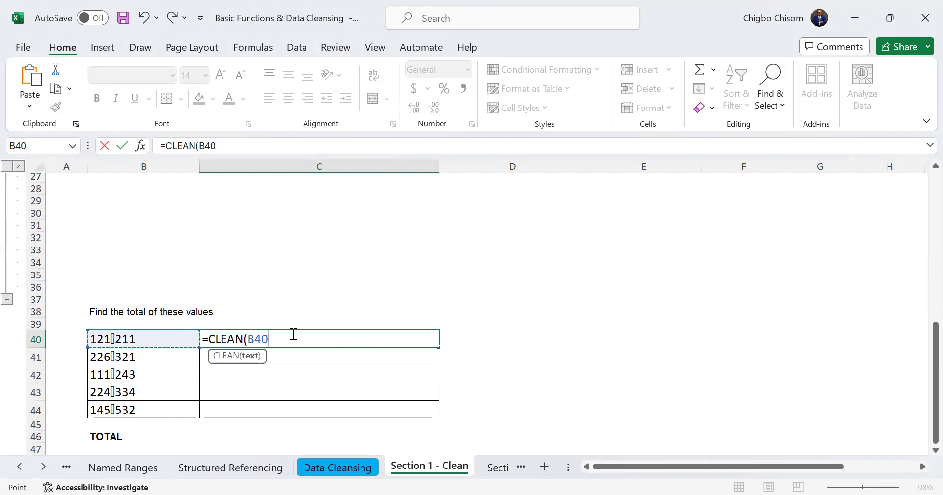
type(")")
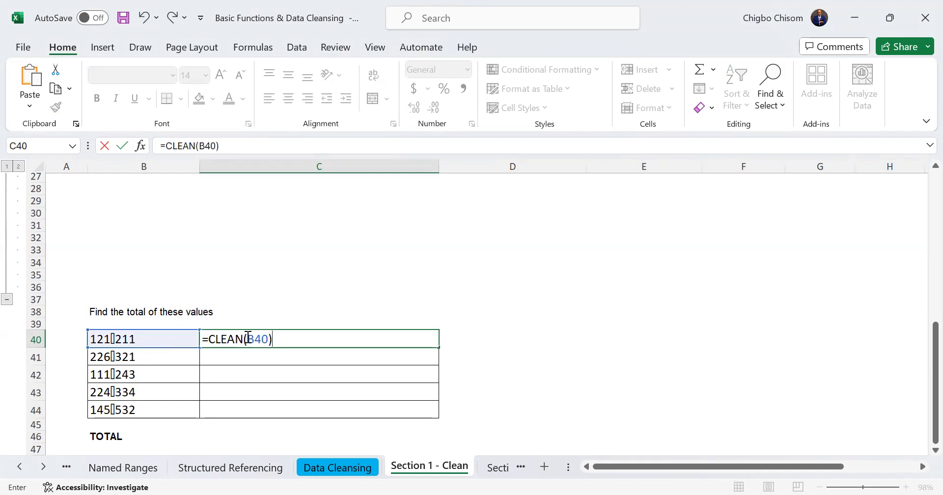
key("Return")
Step: Copy the CLEAN formula down through C44 and select the cleaned values C40:C44
left_click(305, 336)
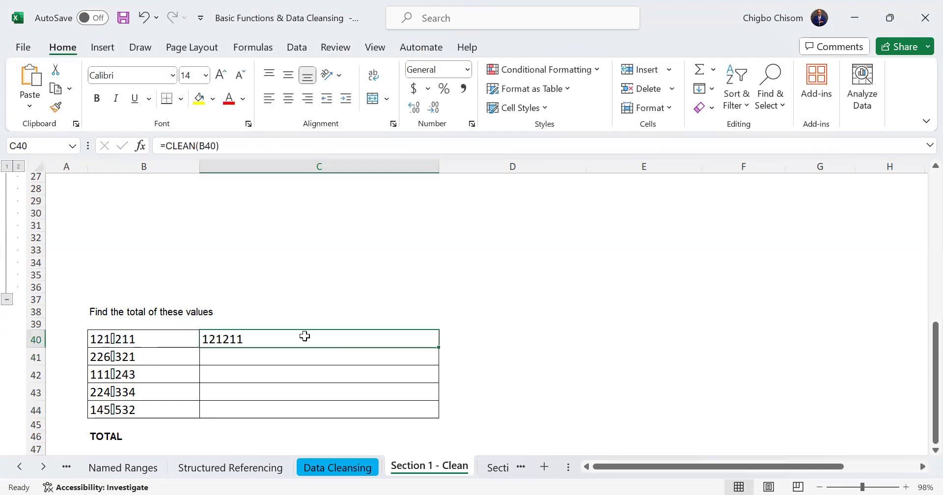
double_click(440, 347)
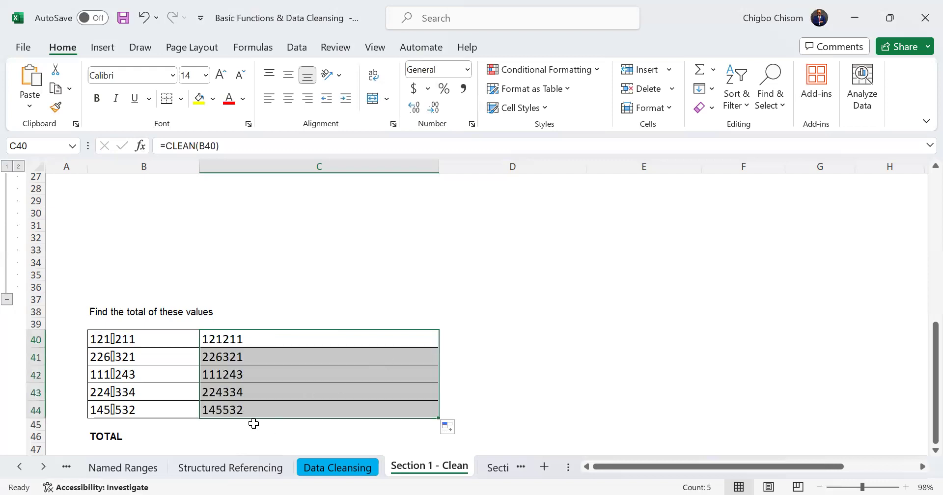
left_click(282, 336)
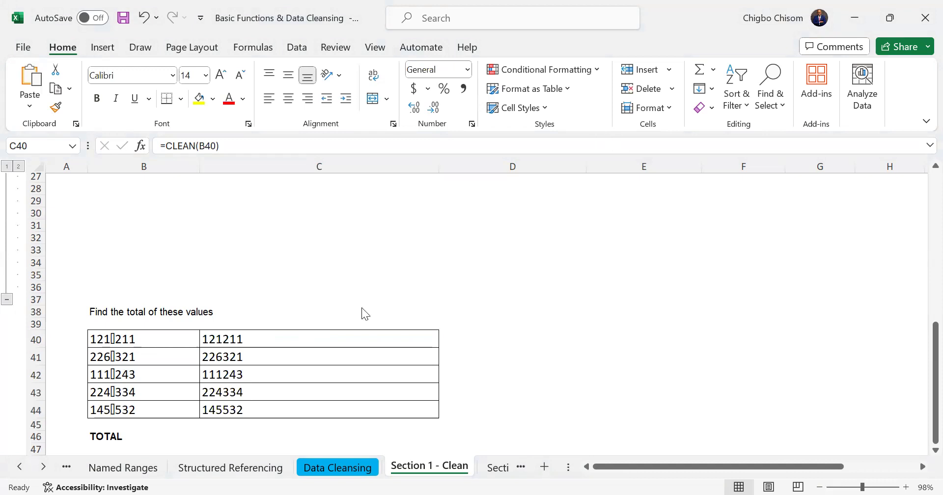
left_click_drag(300, 341, 282, 414)
Step: Enter =SUM(C40:C44) in the TOTAL cell C46
left_click(276, 440)
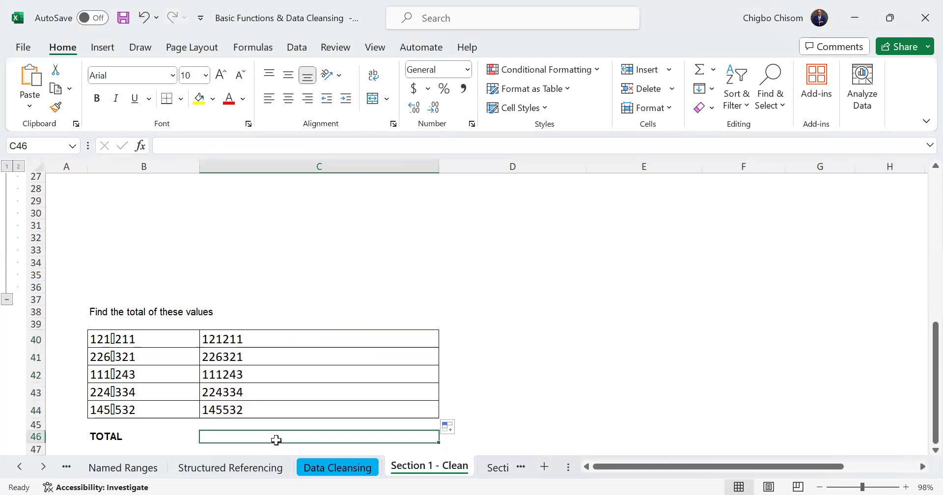
left_click_drag(243, 339, 255, 409)
left_click(256, 436)
type("=")
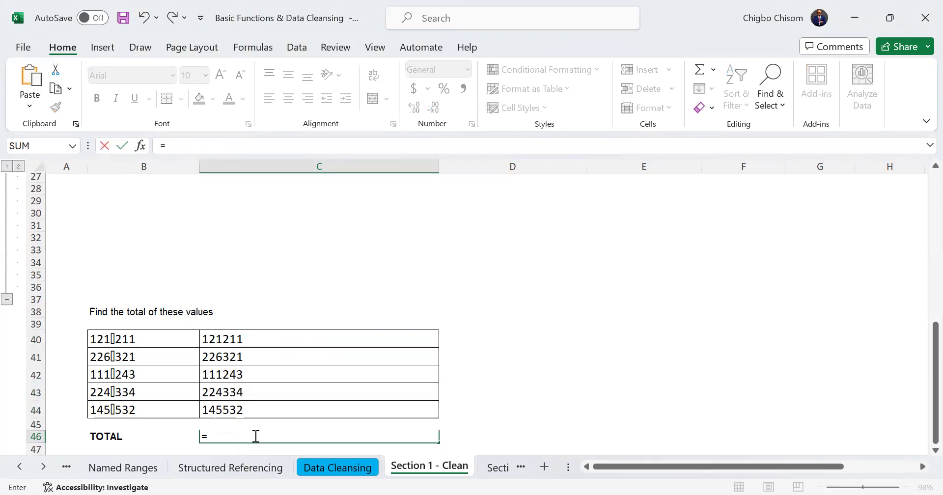
type("sum")
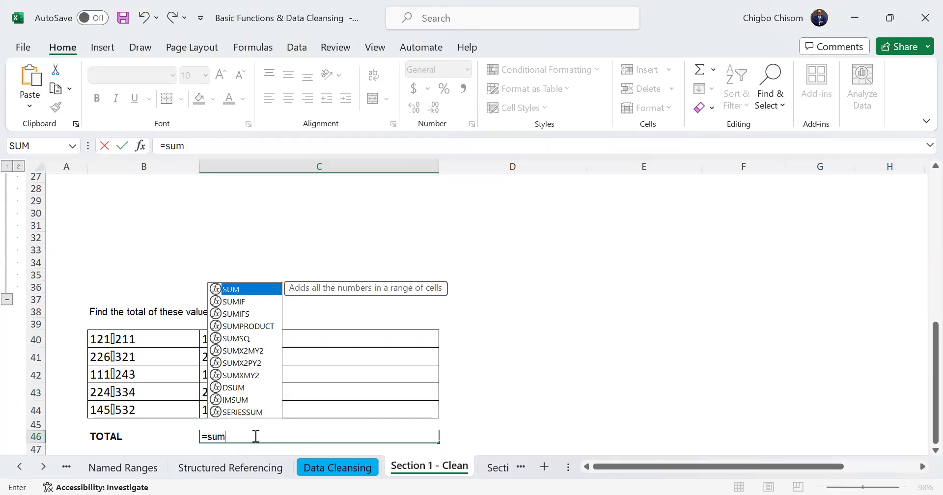
key("Tab")
left_click(263, 339)
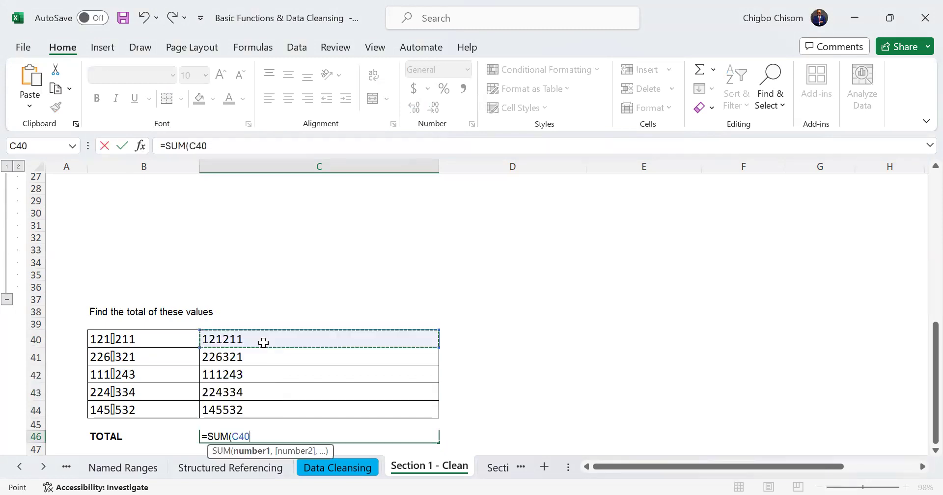
left_click(274, 408, "shift")
key("Return")
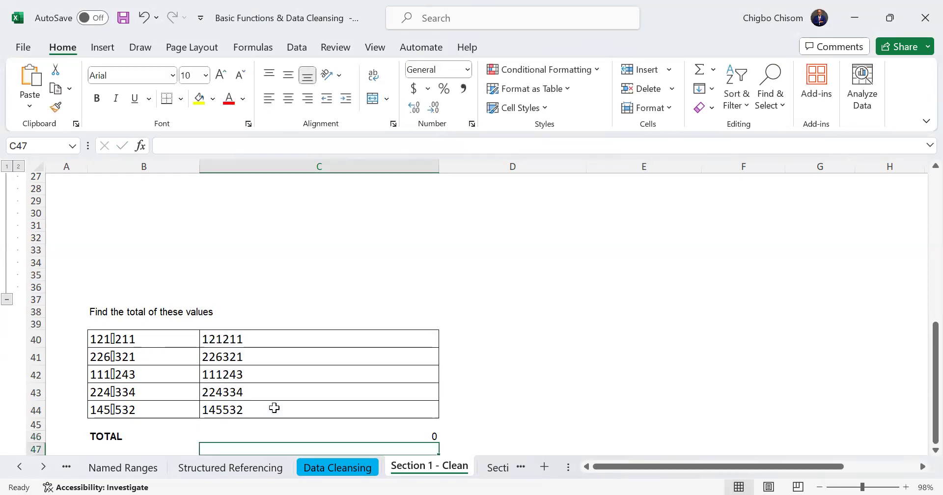
left_click(305, 433)
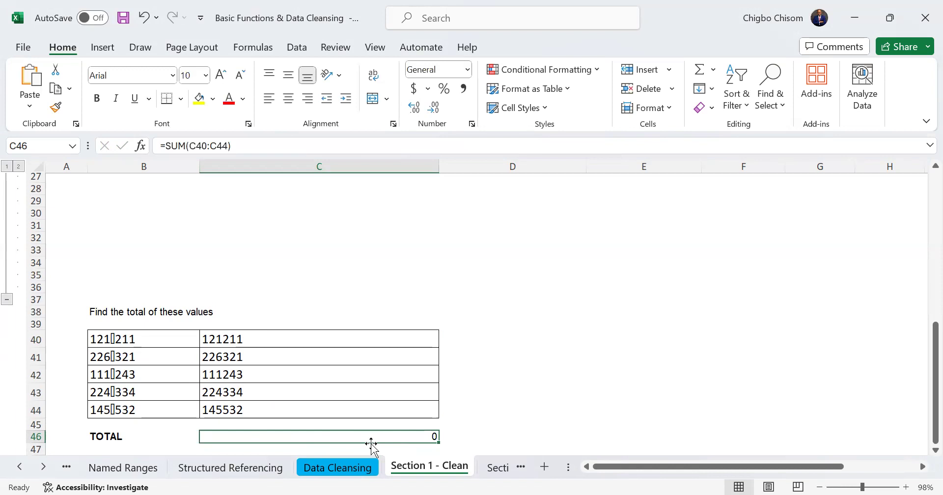
left_click_drag(304, 338, 314, 409)
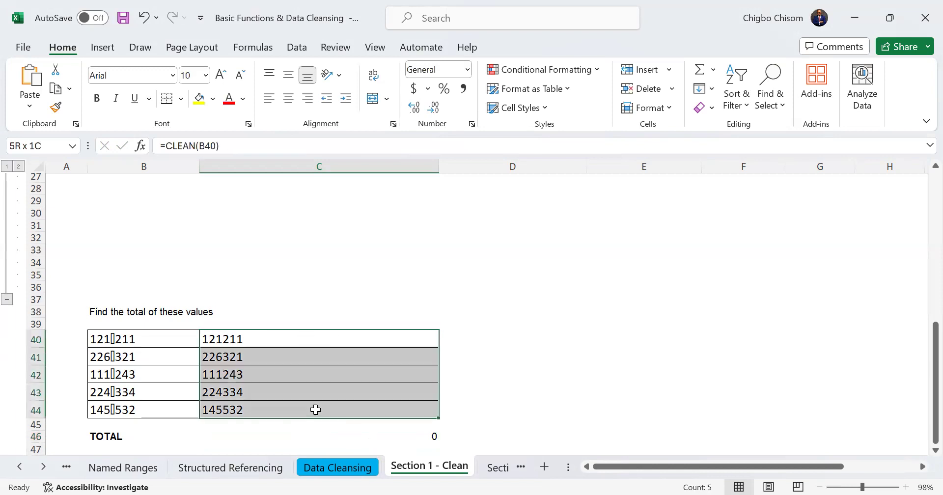
left_click(316, 436)
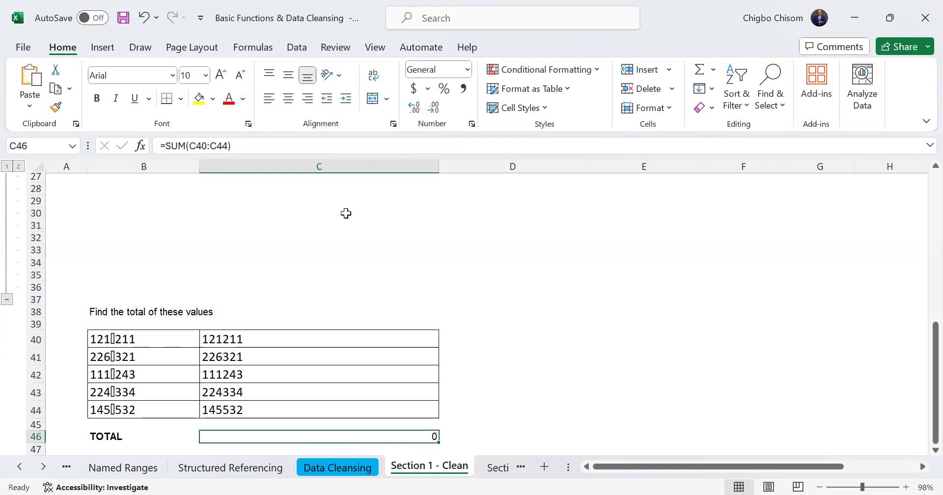
left_click(282, 344)
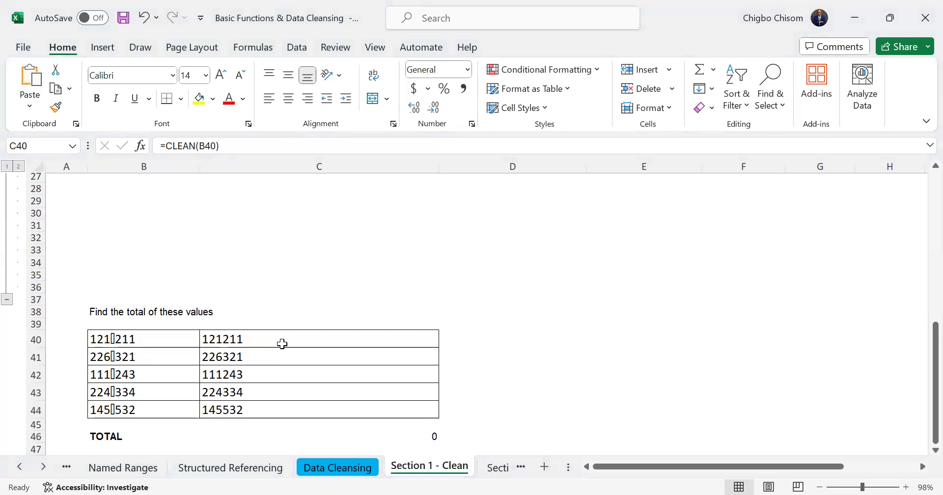
left_click_drag(272, 339, 286, 410)
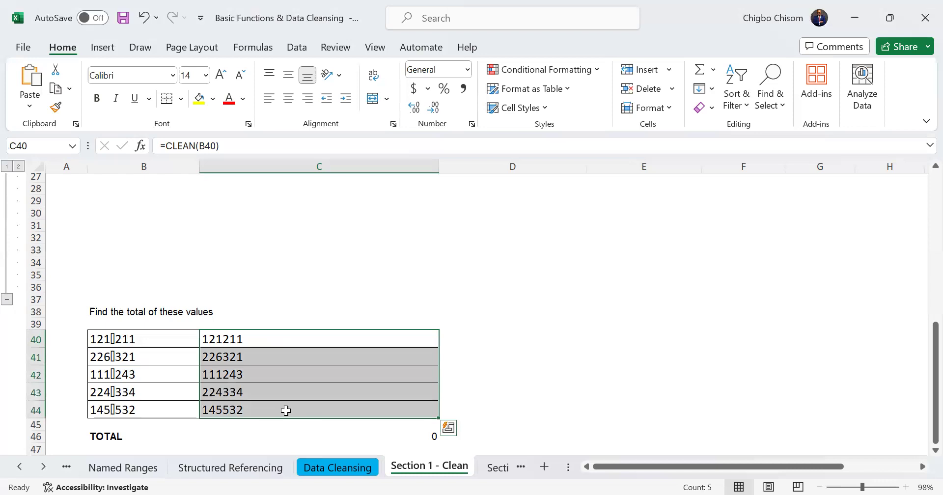
left_click(278, 436)
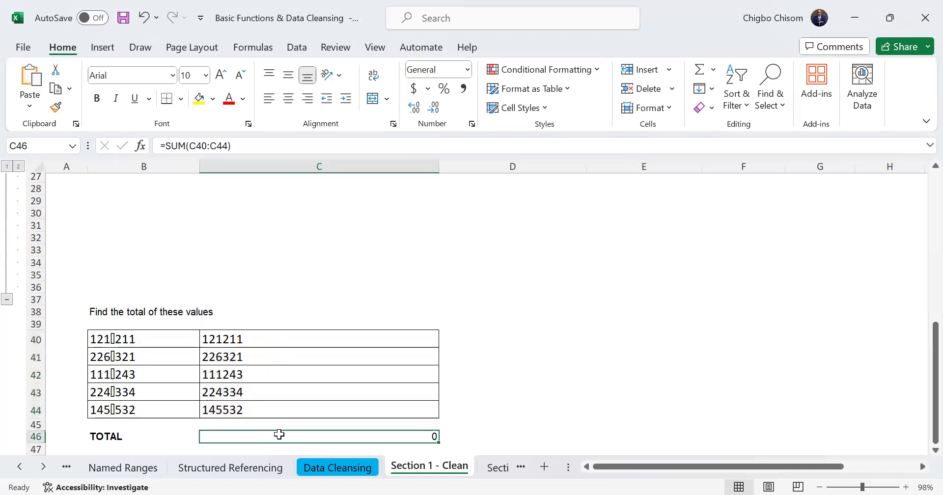
left_click_drag(261, 340, 278, 411)
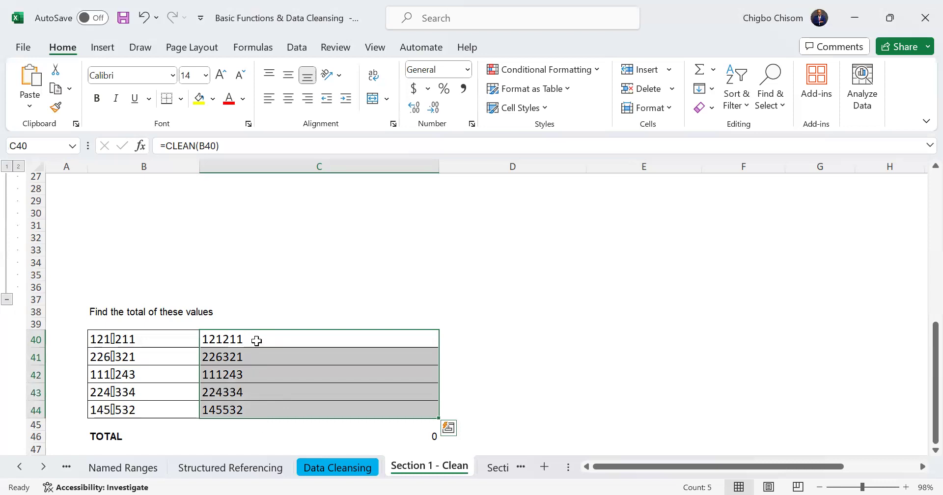
left_click(321, 434)
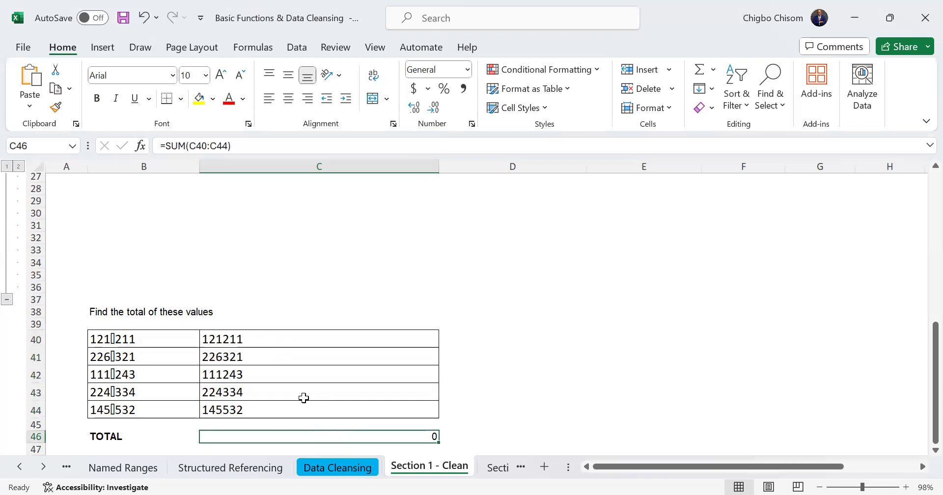
left_click_drag(245, 336, 258, 404)
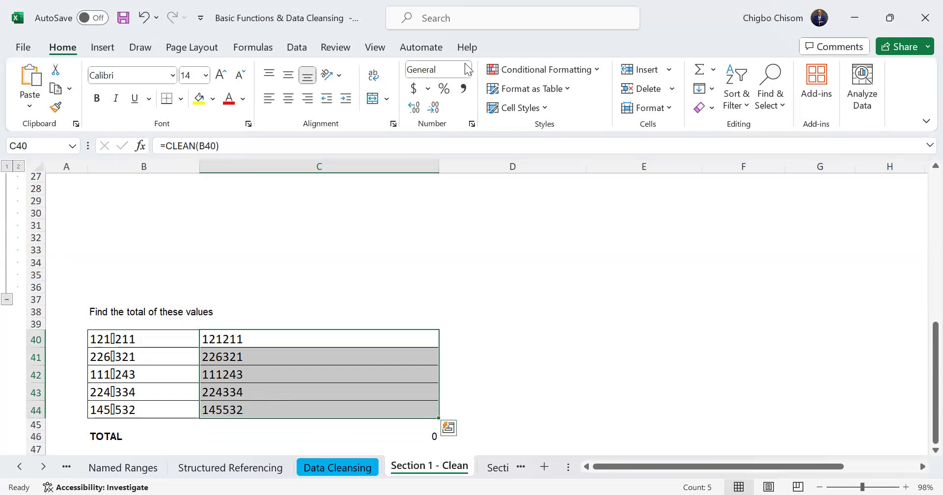
left_click_drag(271, 342, 282, 410)
left_click_drag(326, 338, 335, 410)
left_click(263, 344)
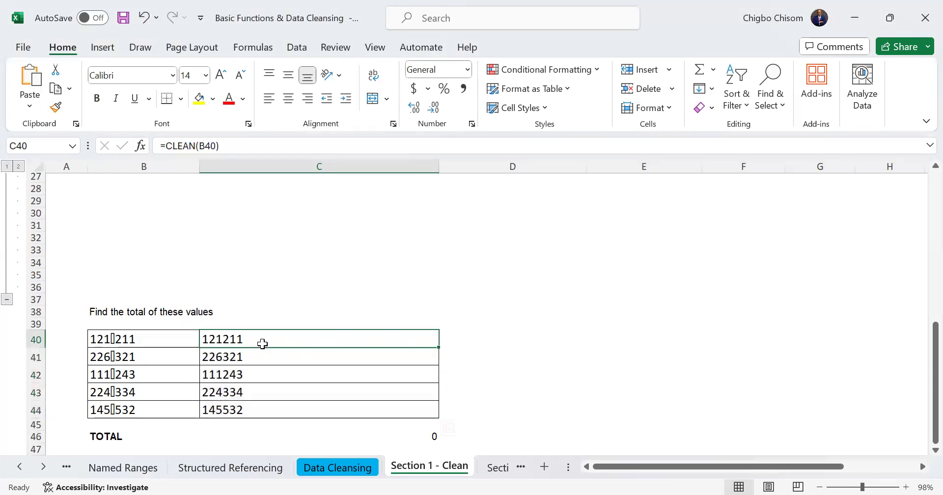
left_click_drag(250, 337, 261, 402)
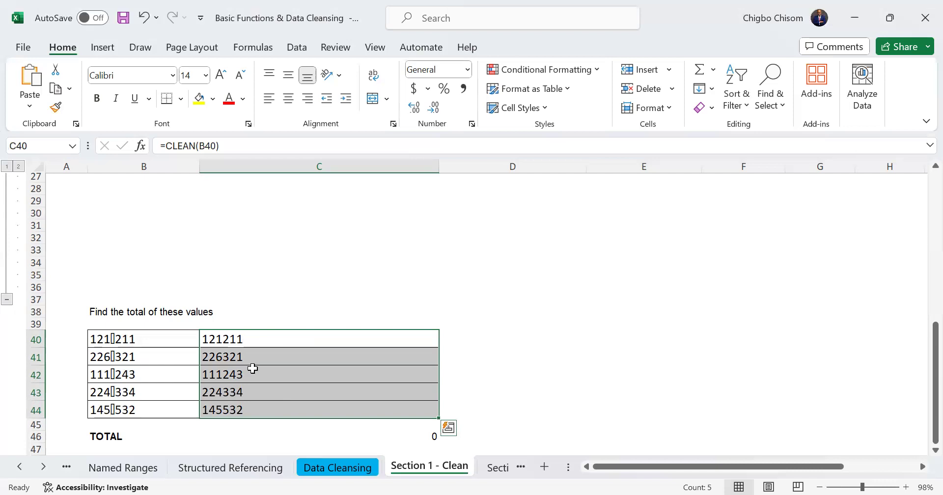
left_click(300, 436)
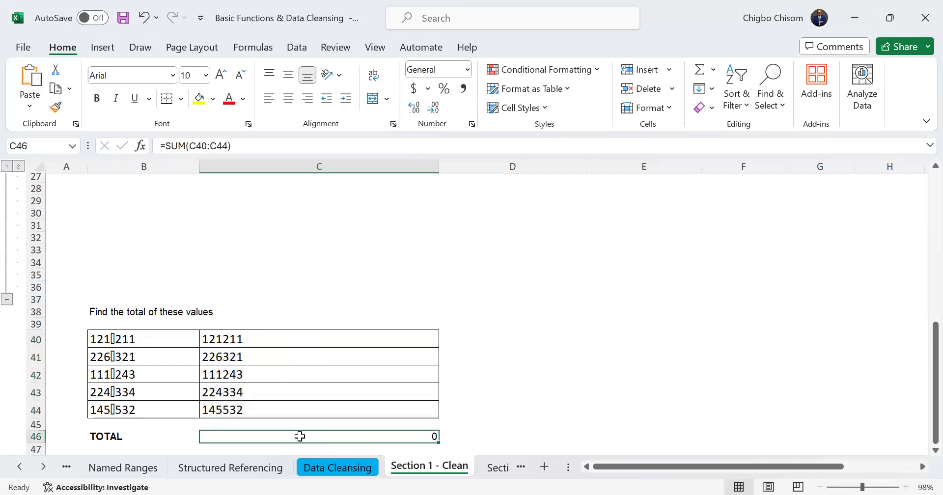
left_click_drag(254, 338, 275, 410)
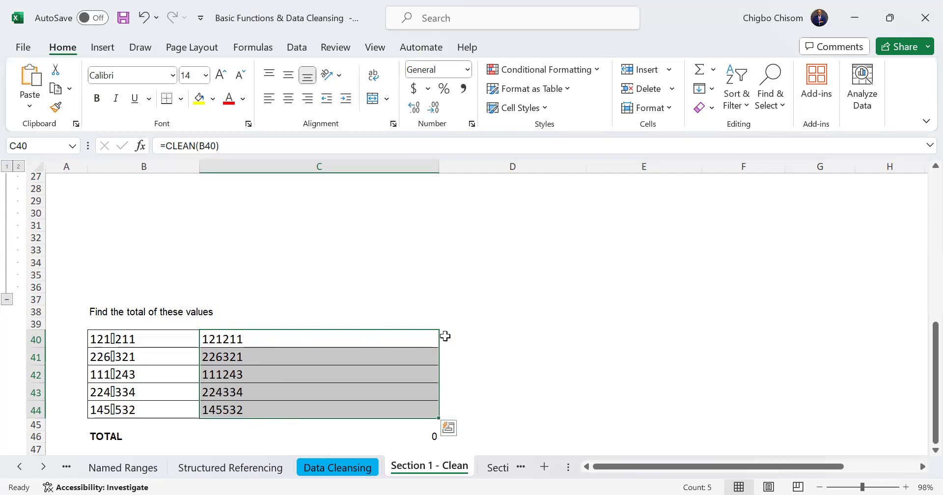
left_click(461, 337)
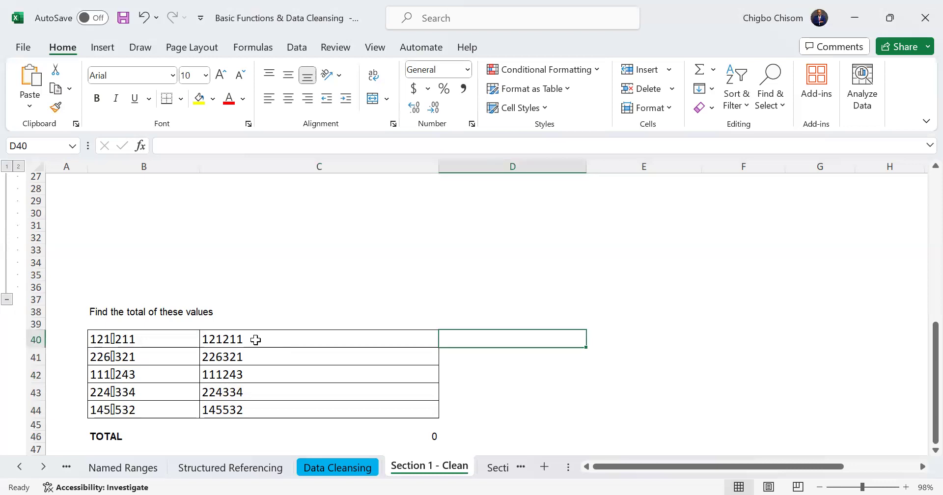
Step: Enter =VALUE(C40) in D40 and fill it down to D44
type("=")
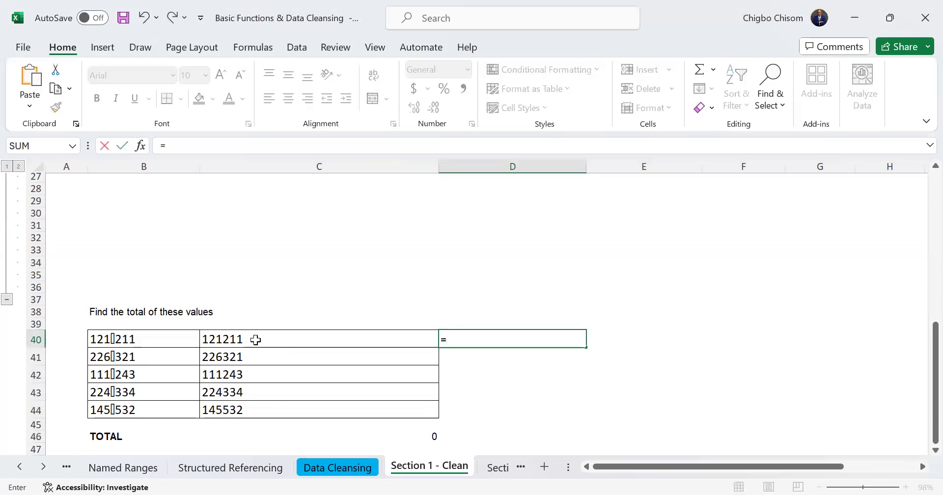
type("valu")
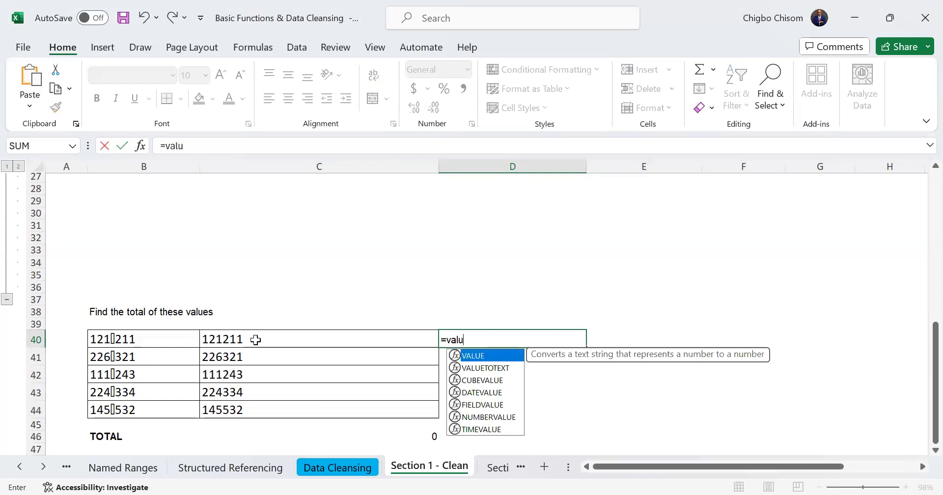
key("Tab")
left_click(267, 338)
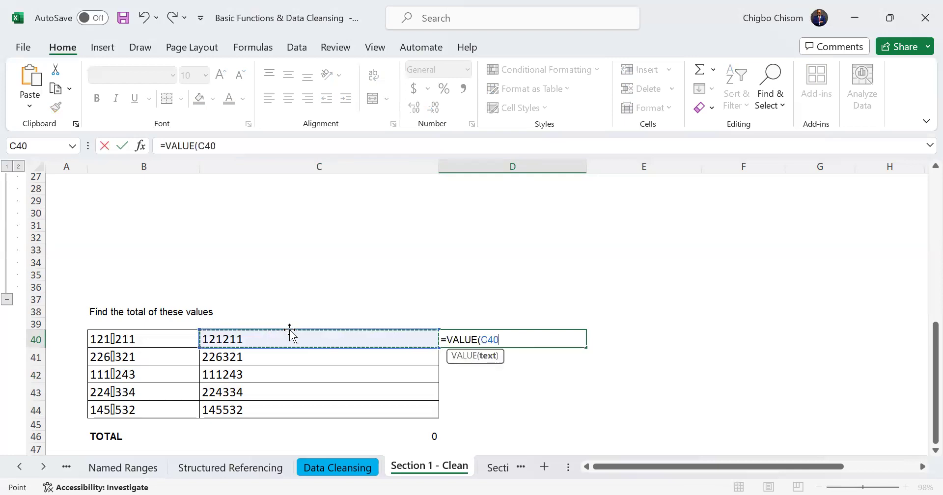
key("Return")
left_click(554, 340)
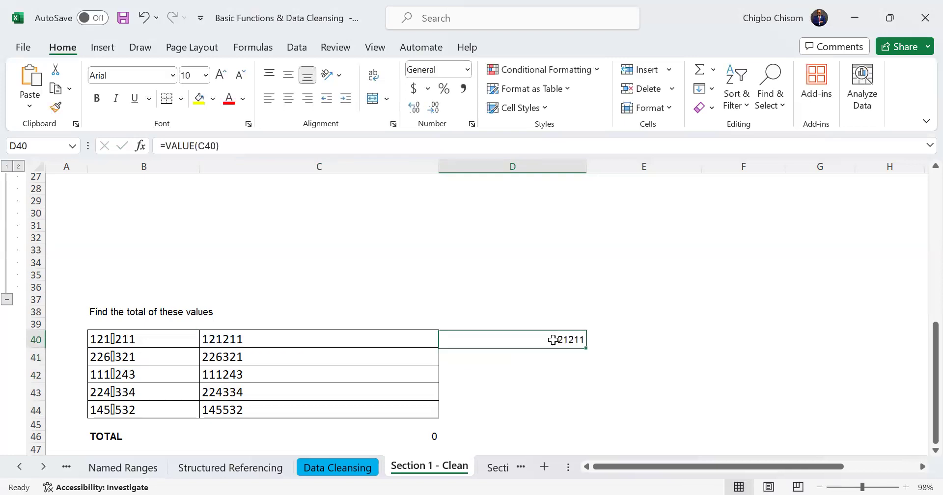
left_click_drag(587, 348, 587, 417)
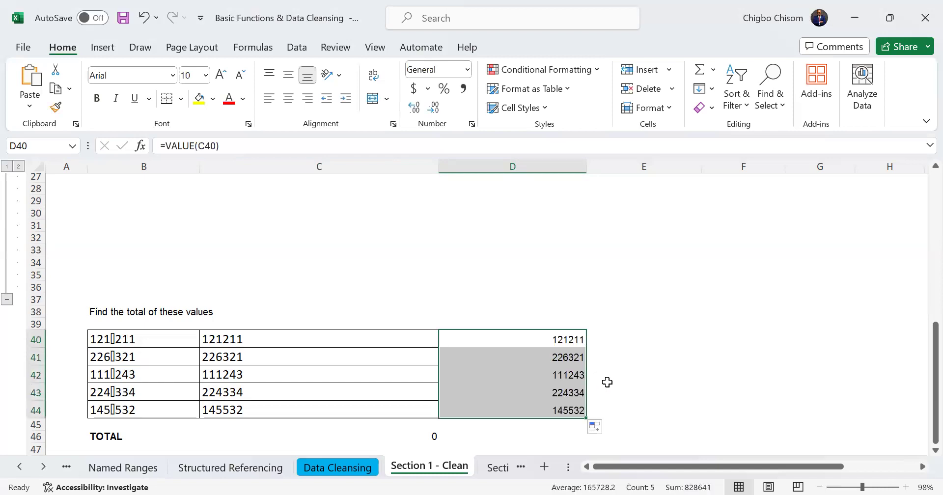
Step: Total D40:D44 in D46 with =SUM(D40:D44), giving 828641
left_click(532, 434)
type("=")
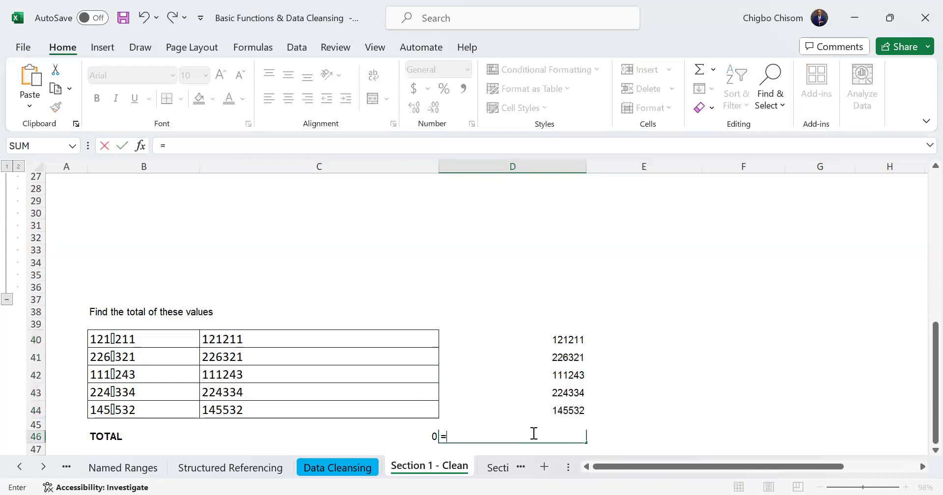
type("sum(")
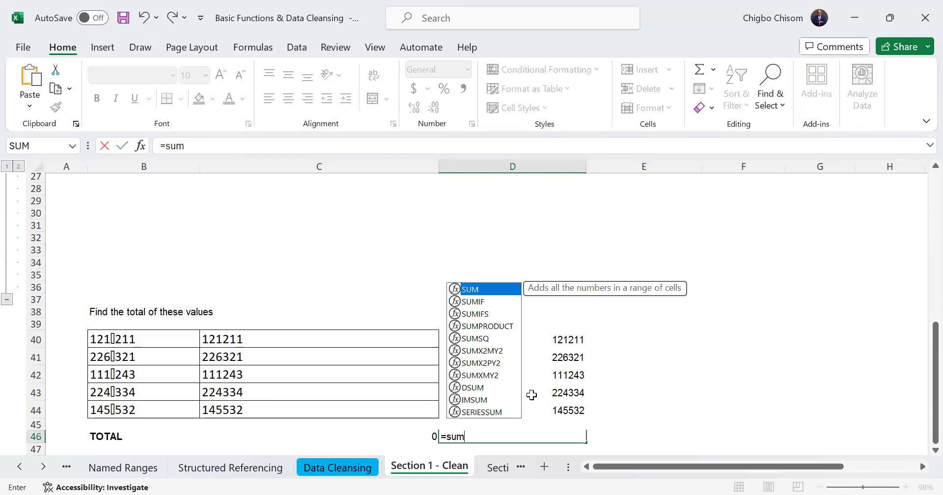
left_click(543, 341)
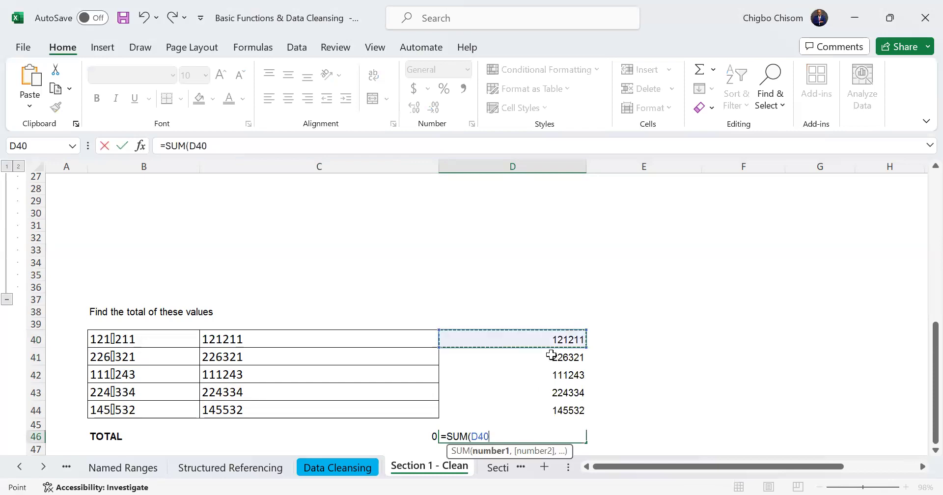
left_click(565, 409, "shift")
type(")")
key("Return")
left_click(565, 437)
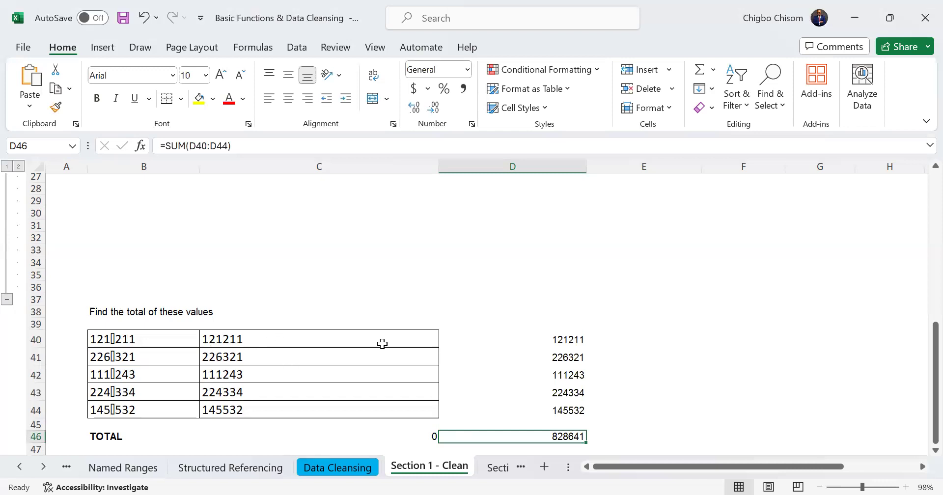
Step: Inspect the VALUE conversions in D40:D44 and the CLEAN values in C40:C44
left_click(544, 341)
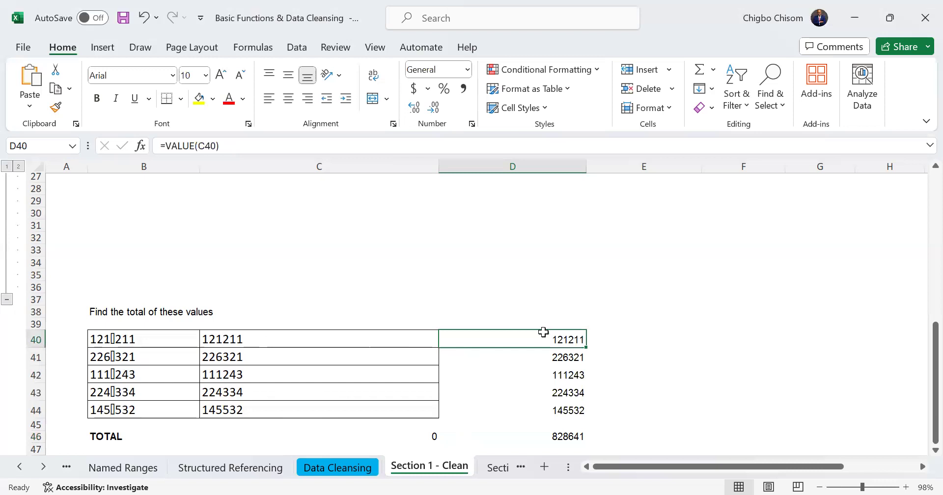
left_click_drag(559, 335, 567, 412)
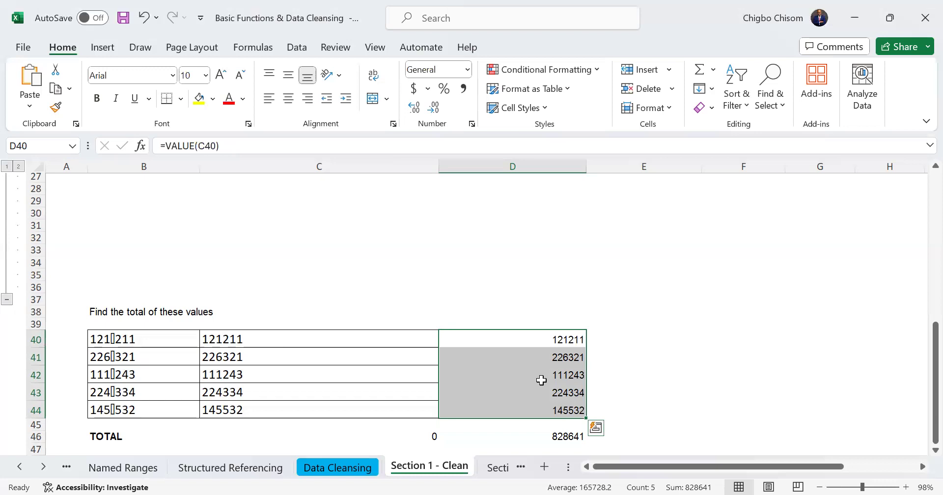
left_click_drag(238, 339, 248, 411)
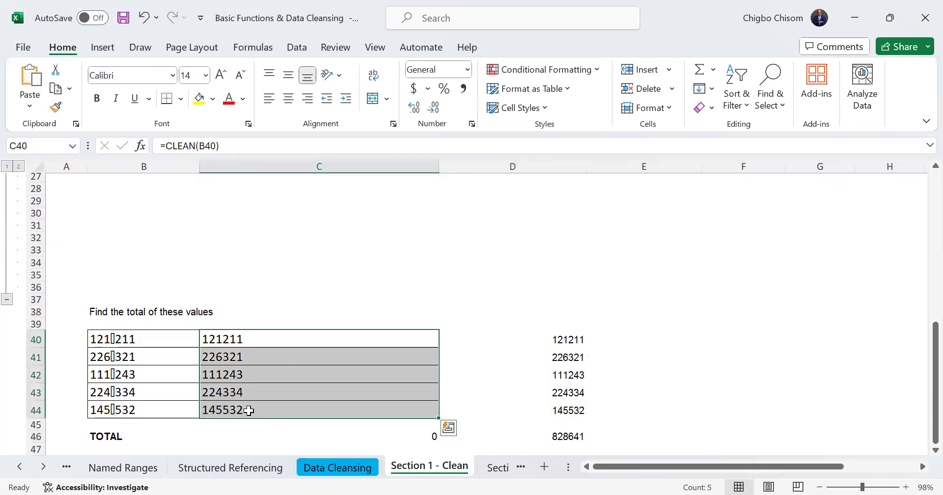
left_click(228, 345)
left_click_drag(227, 345, 245, 411)
left_click_drag(228, 338, 242, 407)
left_click_drag(225, 345, 251, 409)
left_click_drag(248, 338, 266, 408)
Step: Clear the helper VALUE formulas and the SUM total from D40:D46
left_click(535, 342)
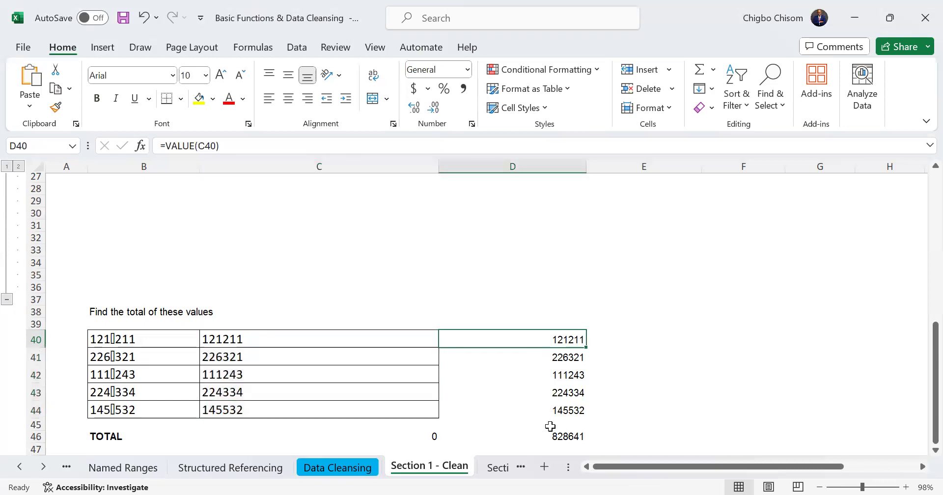
left_click(558, 440)
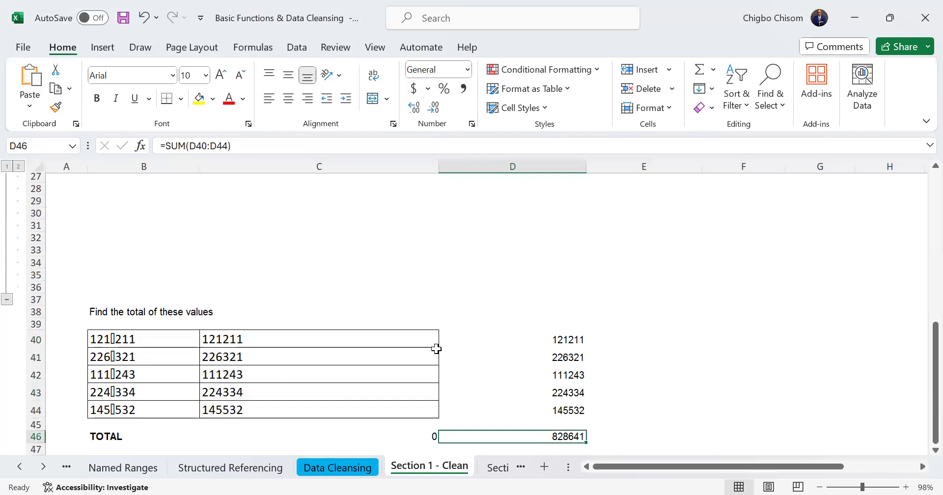
left_click(390, 337)
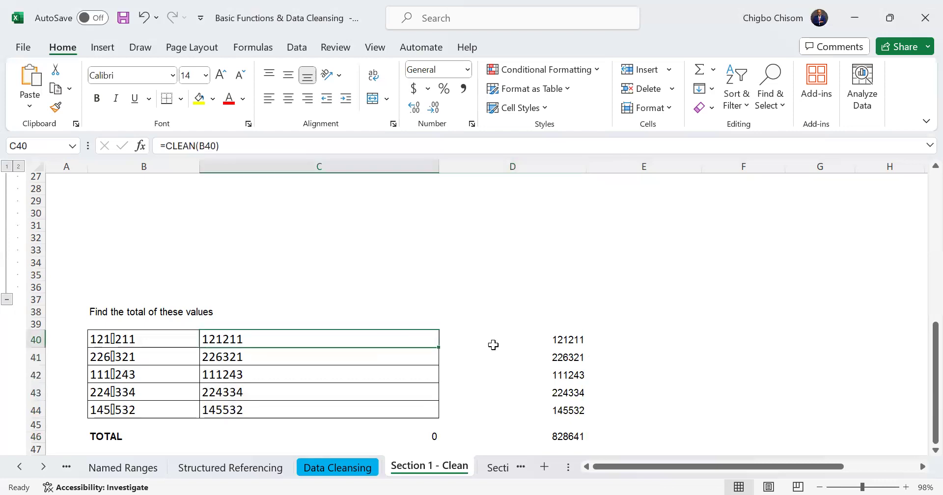
left_click_drag(514, 338, 552, 438)
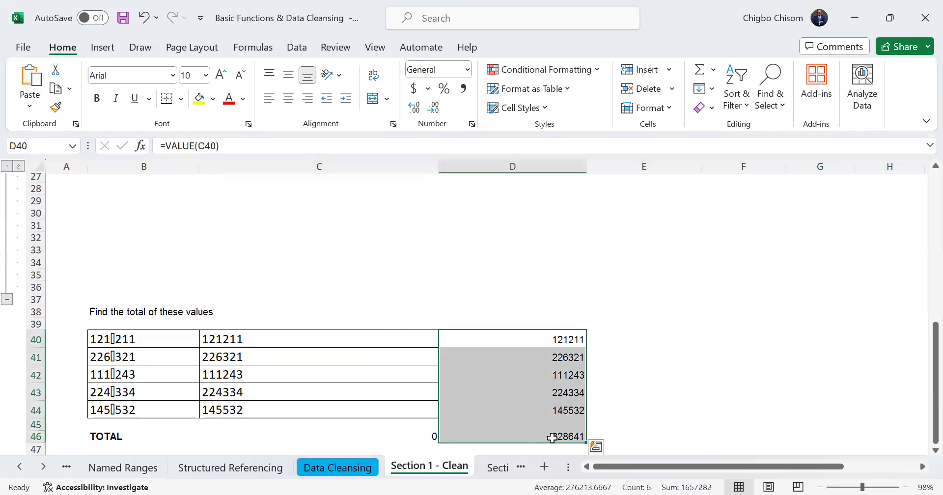
key("Delete")
left_click(335, 343)
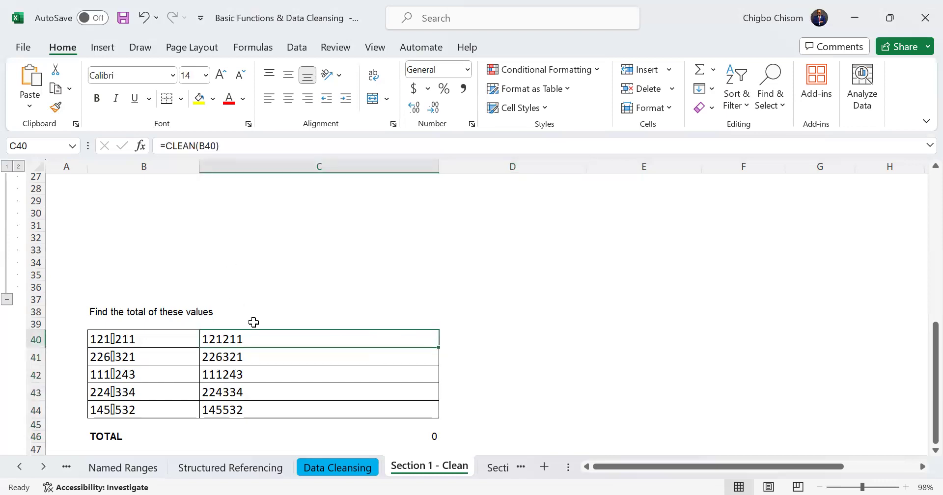
Step: Rewrite C40 as =VALUE(CLEAN(B40)) and fill it to C44, making the TOTAL 828641
double_click(257, 337)
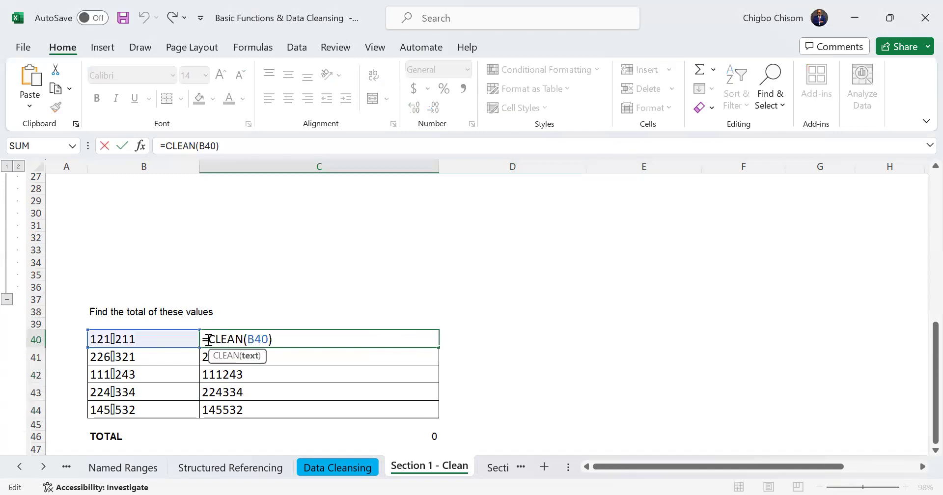
left_click(241, 340)
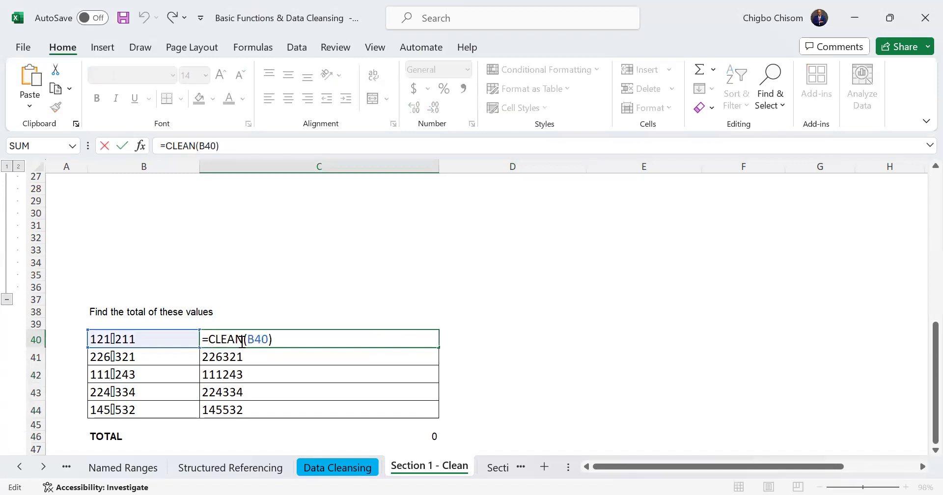
type("VALUE(")
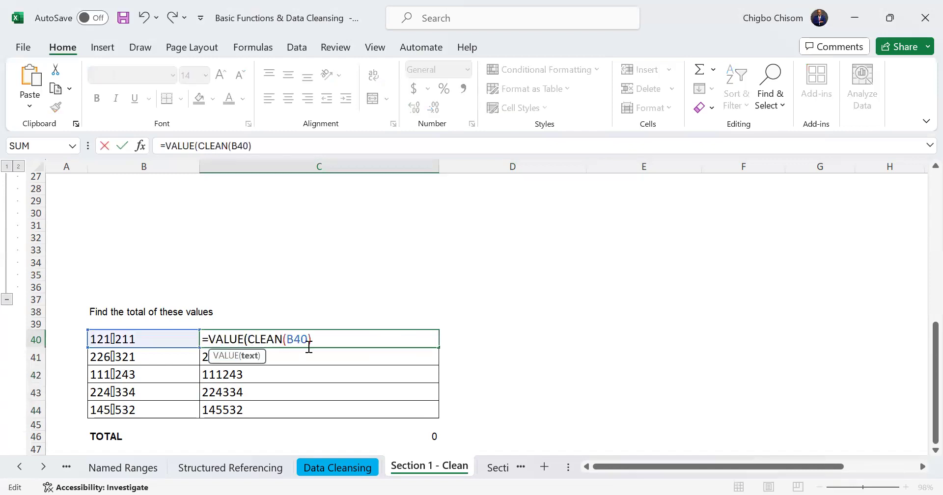
left_click(346, 339)
type(")")
key("Return")
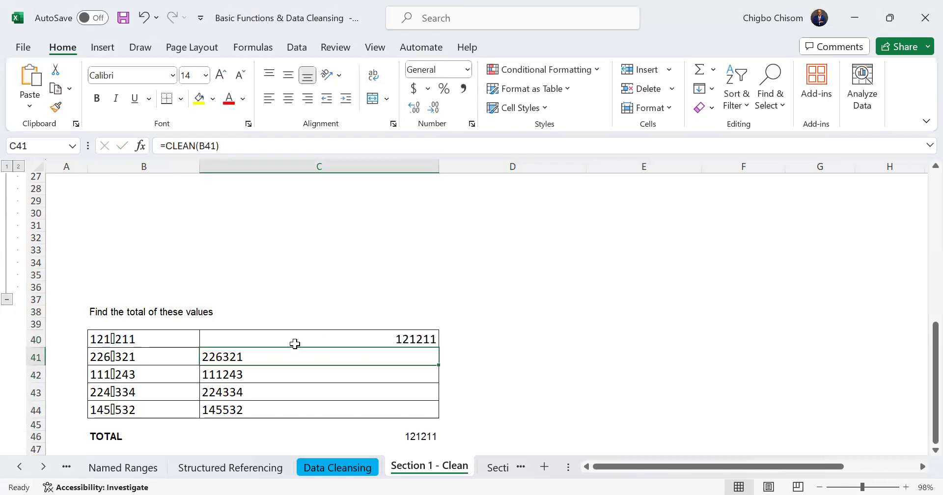
left_click(334, 339)
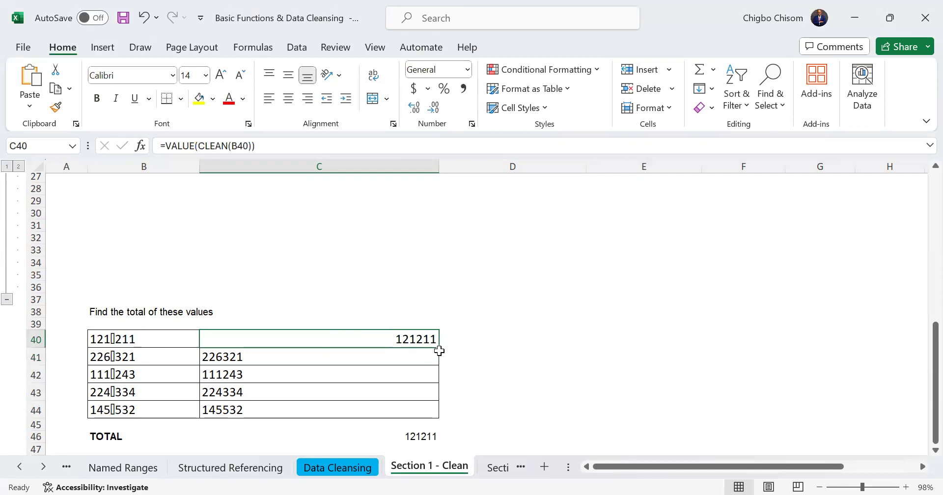
left_click_drag(440, 348, 440, 418)
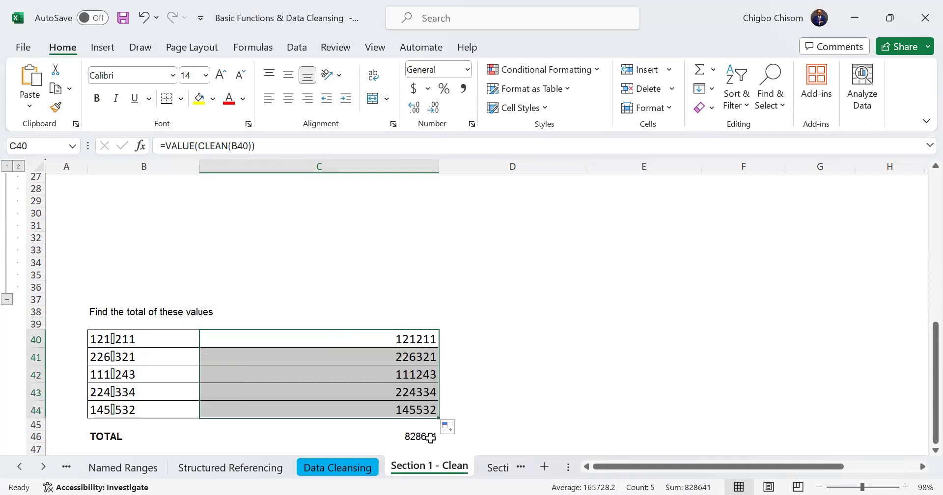
left_click(429, 437)
Step: Check C40's =VALUE(CLEAN(B40)) formula, the now-empty D40 and the B38 instruction text
left_click(365, 339)
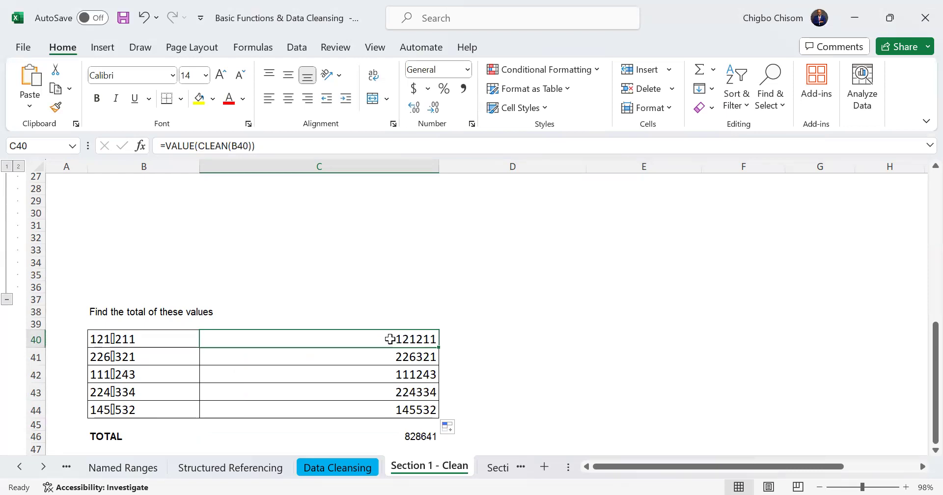
left_click(466, 350)
left_click(421, 339)
left_click(460, 338)
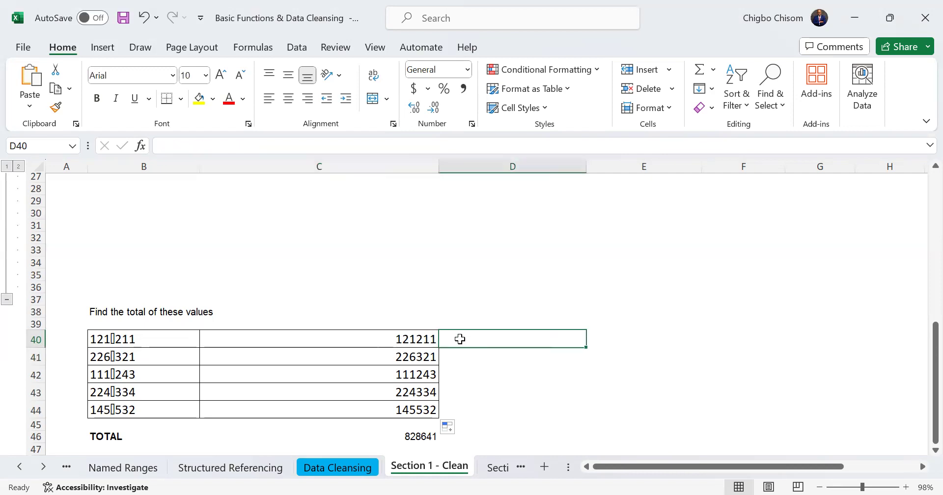
left_click(421, 339)
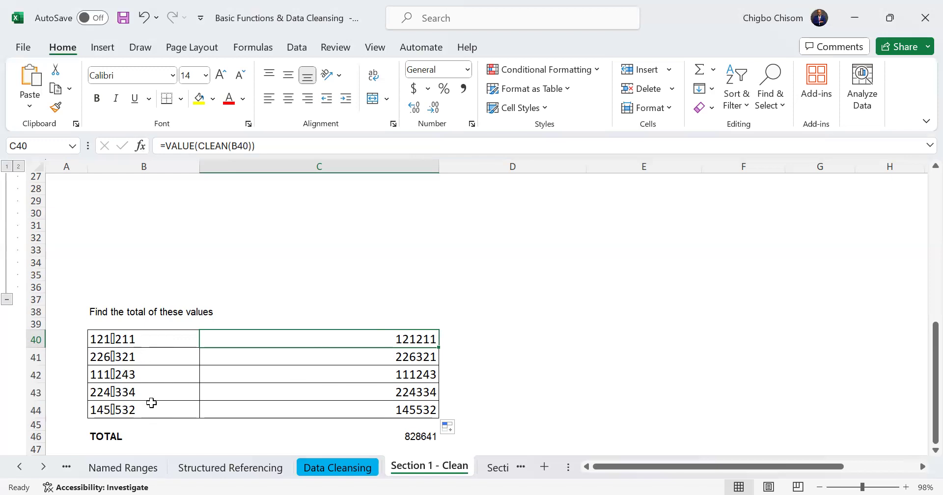
left_click(222, 307)
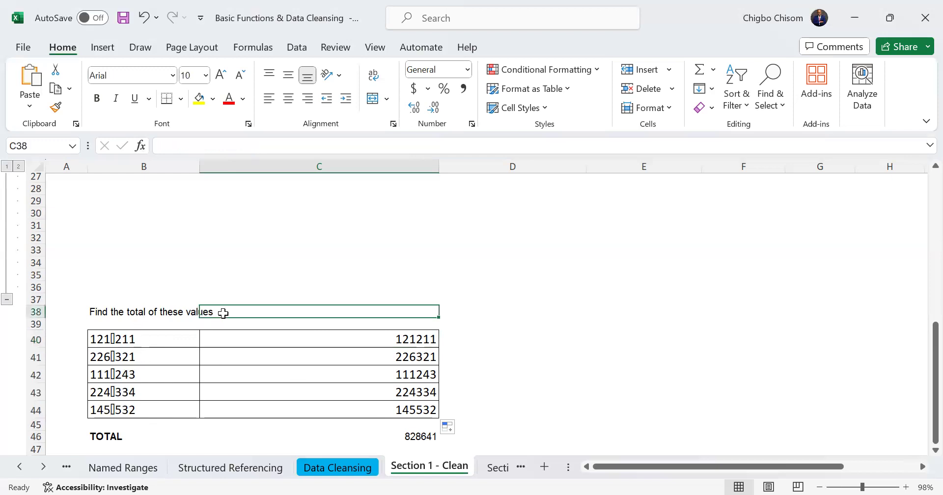
double_click(203, 312)
left_click(158, 312)
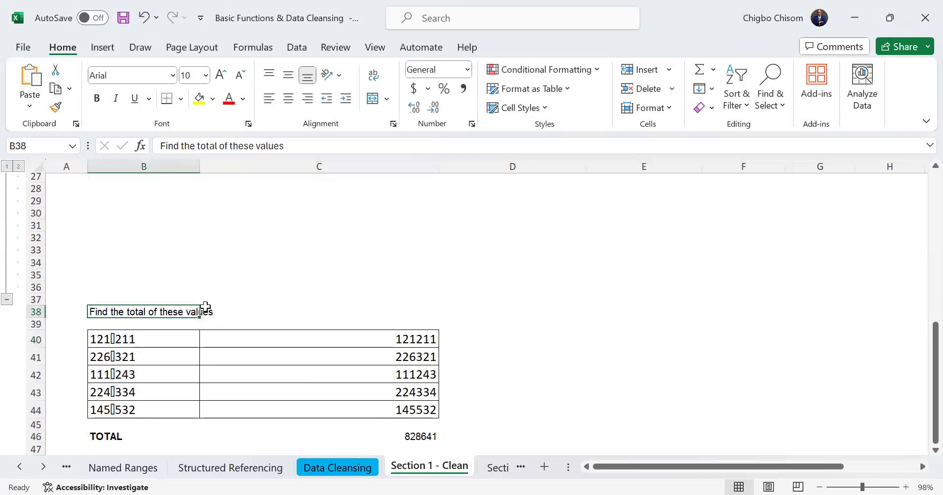
left_click(302, 343)
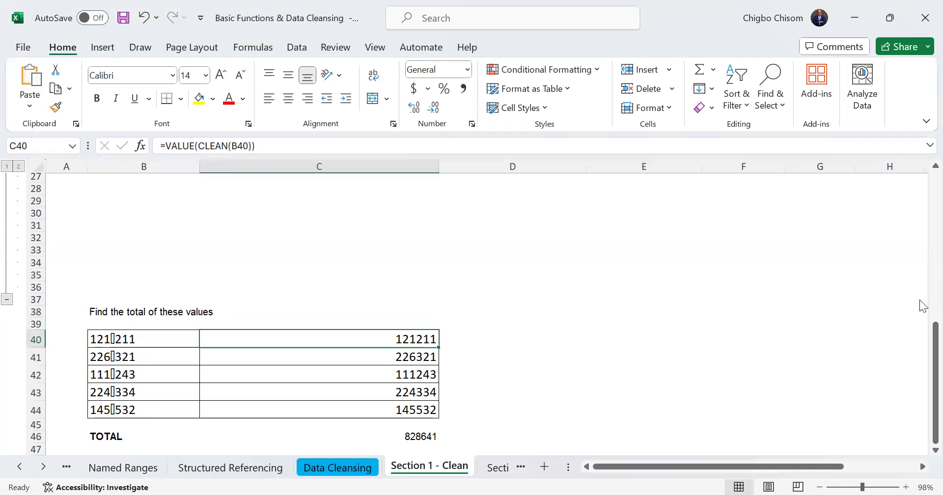
Step: Review the cleaned table once more and switch to the Section 2 - Trim sheet
scroll(921, 289, "up", 7)
left_click_drag(920, 271, 920, 423)
left_click_drag(921, 297, 921, 435)
left_click_drag(124, 338, 143, 408)
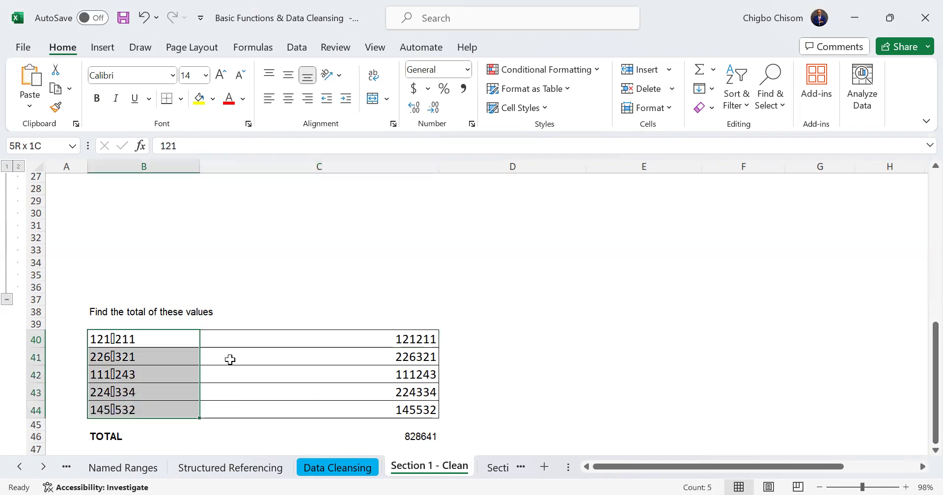
left_click(245, 339)
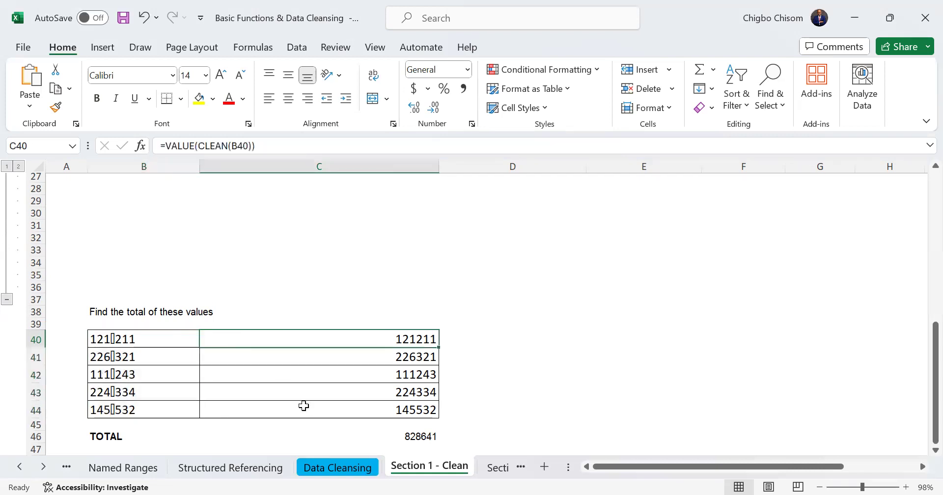
left_click(484, 469)
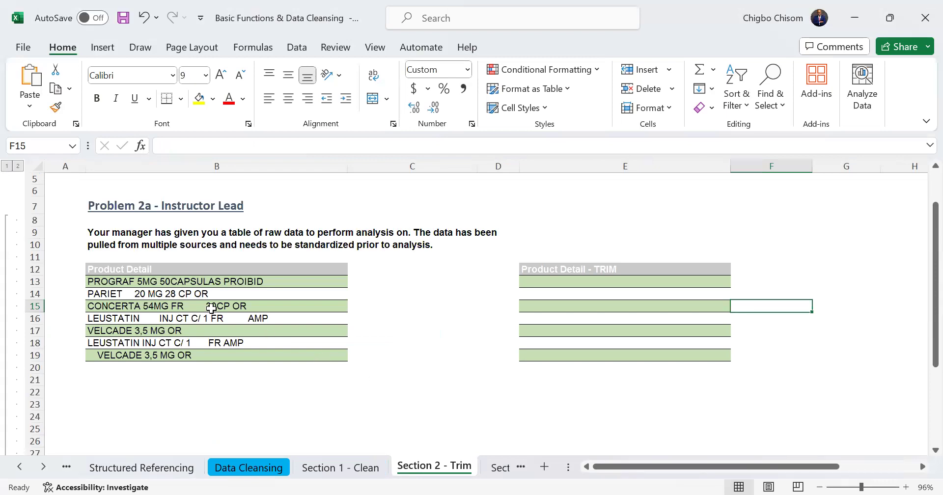
Step: Enter =TRIM(B13) in E13 and fill it down to E19
left_click(536, 280)
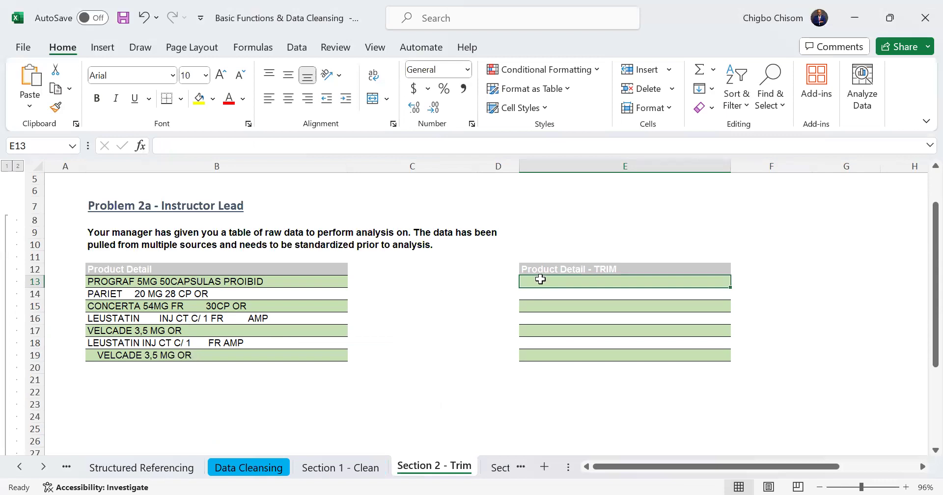
type("=")
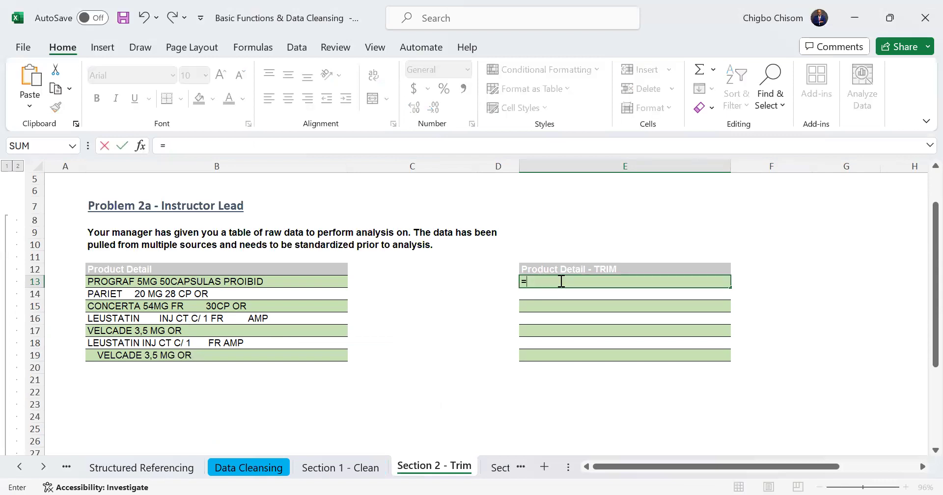
type("TRIM(")
left_click(334, 293)
left_click(290, 281)
type(")")
key("Return")
left_click(675, 278)
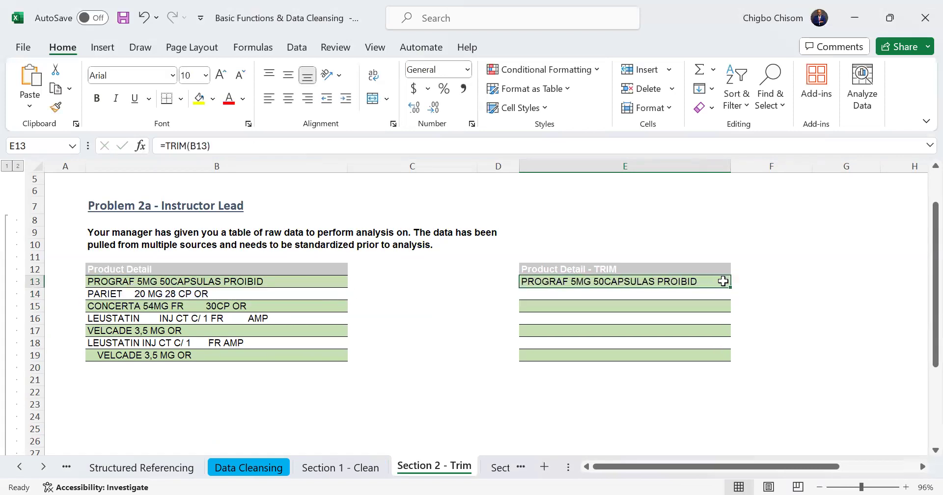
left_click_drag(731, 285, 732, 355)
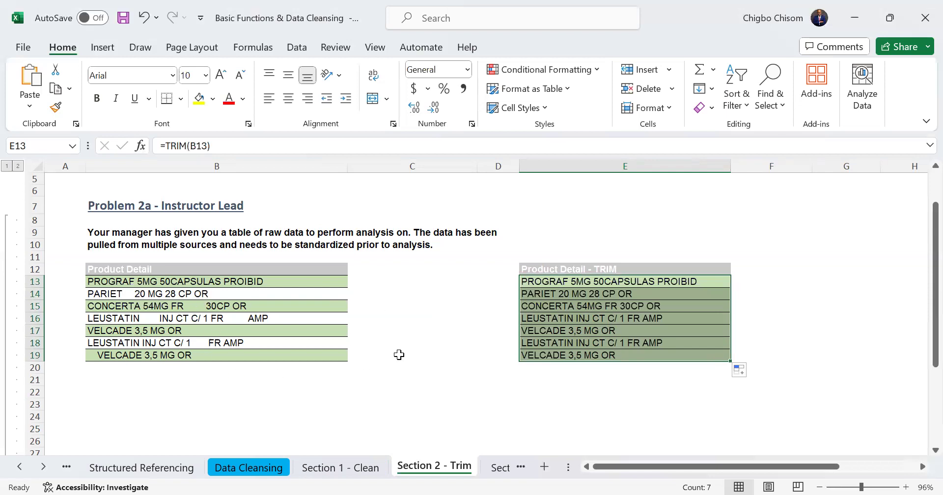
Step: Check the trimmed result in E16 and move to the Section 3 - Substitute sheet
left_click(591, 323)
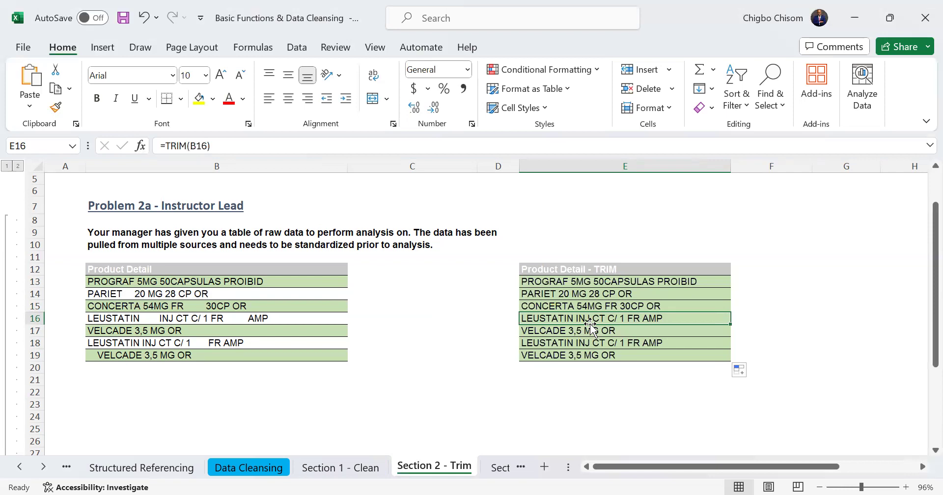
scroll(591, 325, "down", 7)
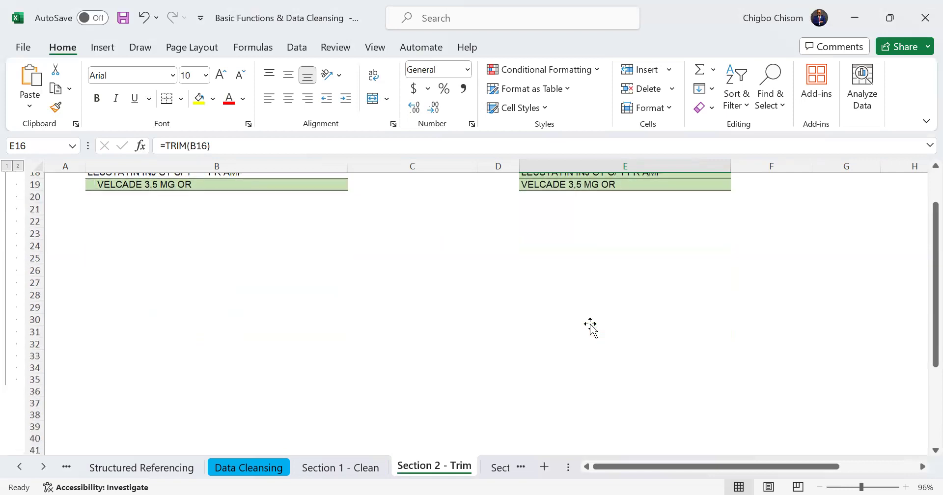
scroll(591, 324, "up", 9)
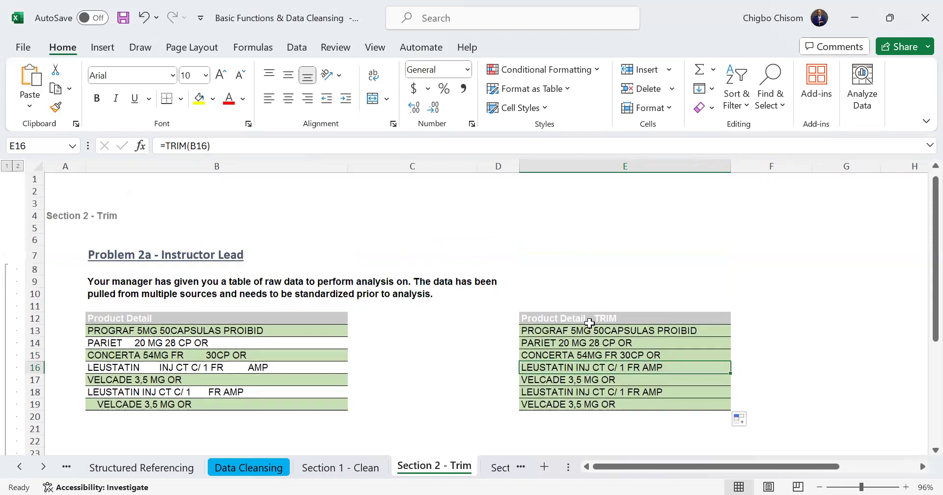
left_click(493, 470)
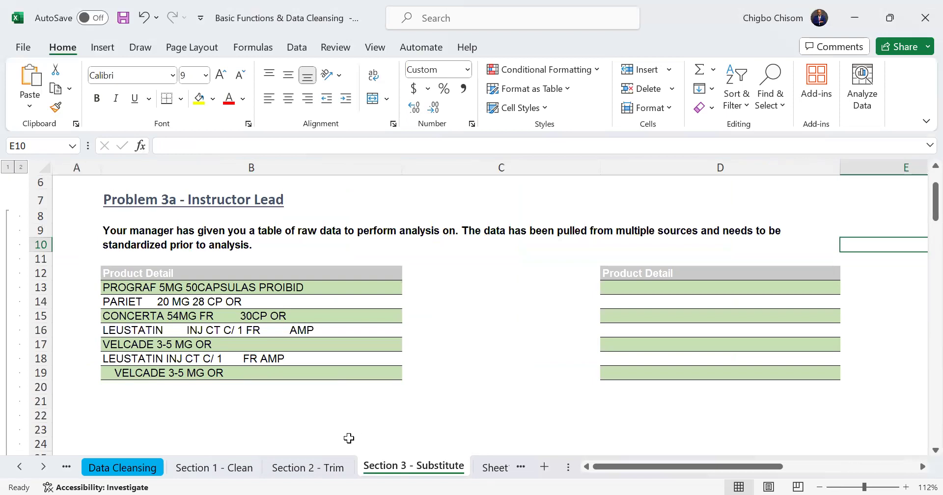
Step: Look over the PROGRAF and PARIET entries, cancelling the accidental replace prompt
left_click(620, 290)
scroll(659, 272, "up", 2)
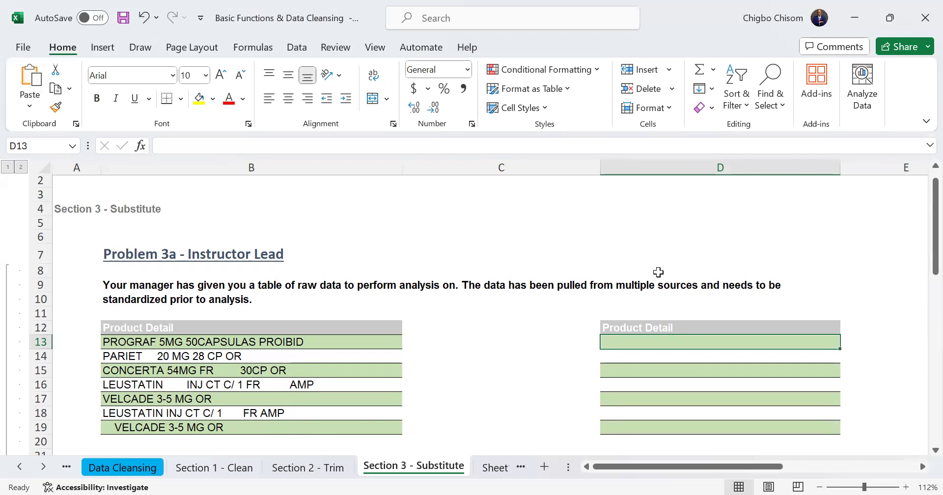
scroll(658, 272, "down", 2)
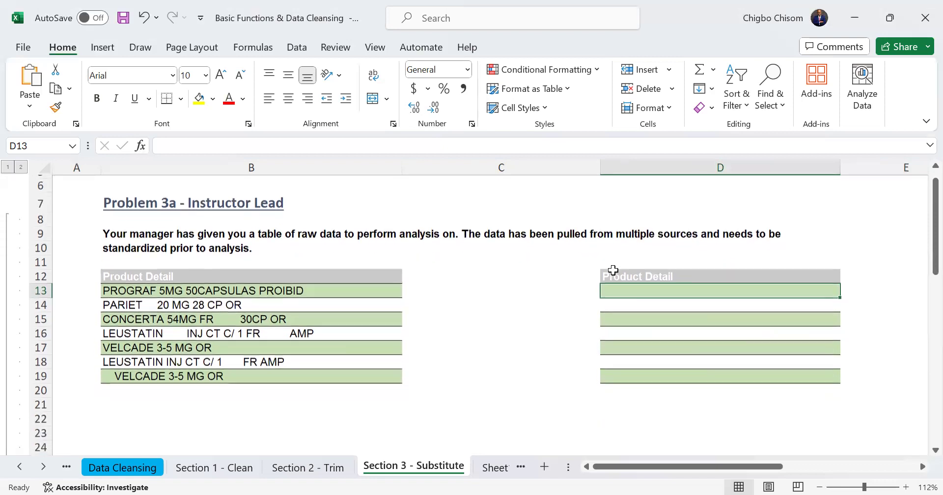
left_click(163, 285)
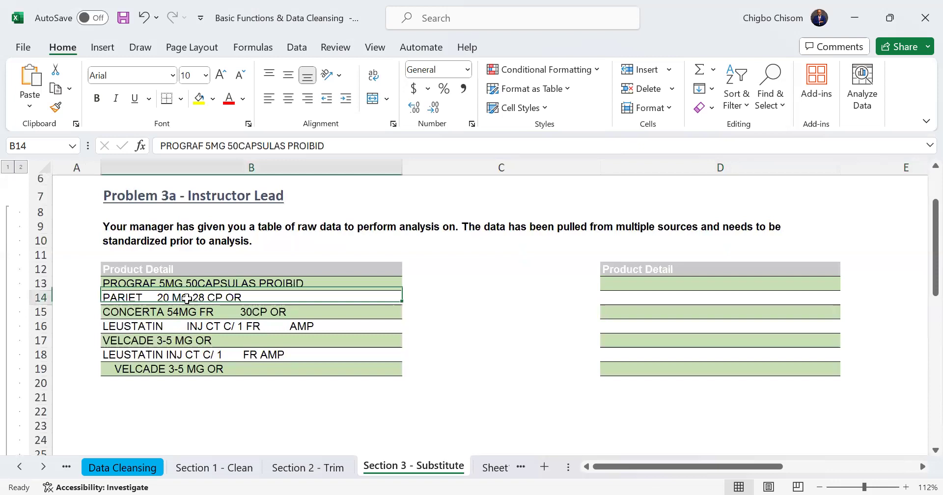
left_click(177, 298)
left_click_drag(176, 288, 167, 287)
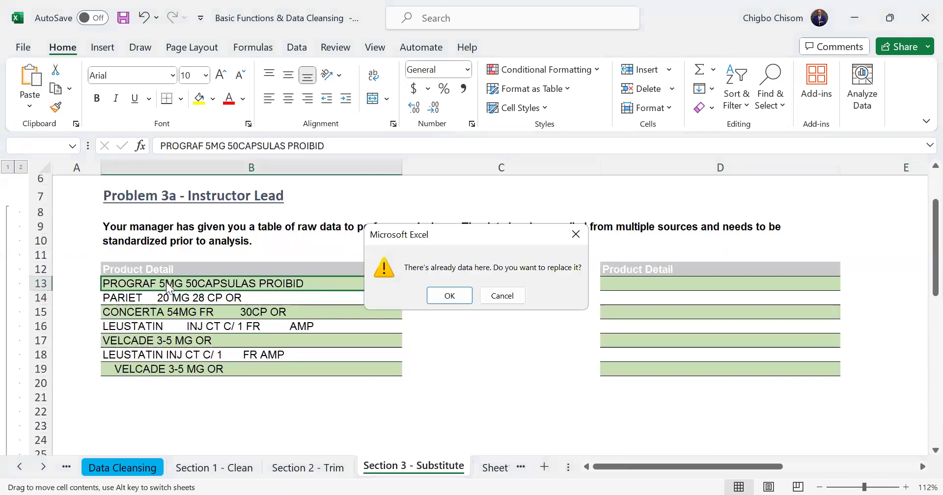
key("Escape")
left_click(215, 284)
Step: Step through the B14:B19 entries from PARIET to the indented VELCADE, then go to Sheet1
left_click(214, 298)
left_click(204, 311)
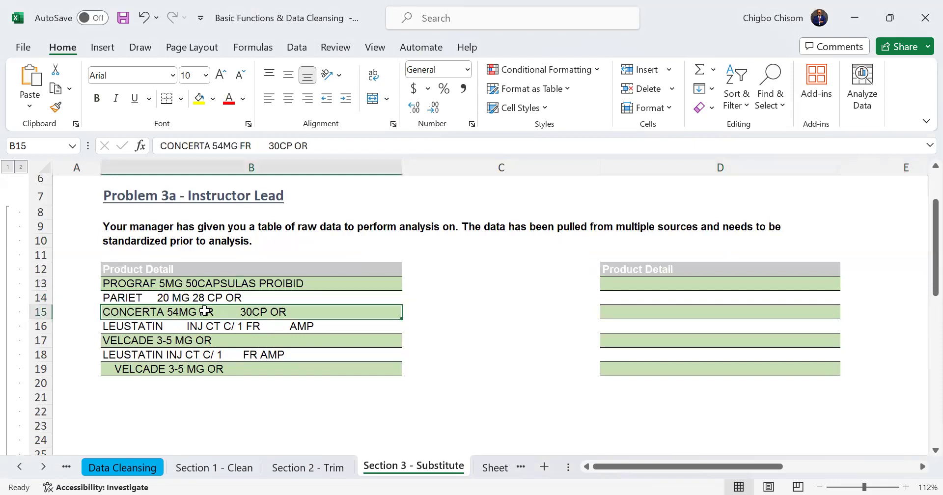
left_click(219, 327)
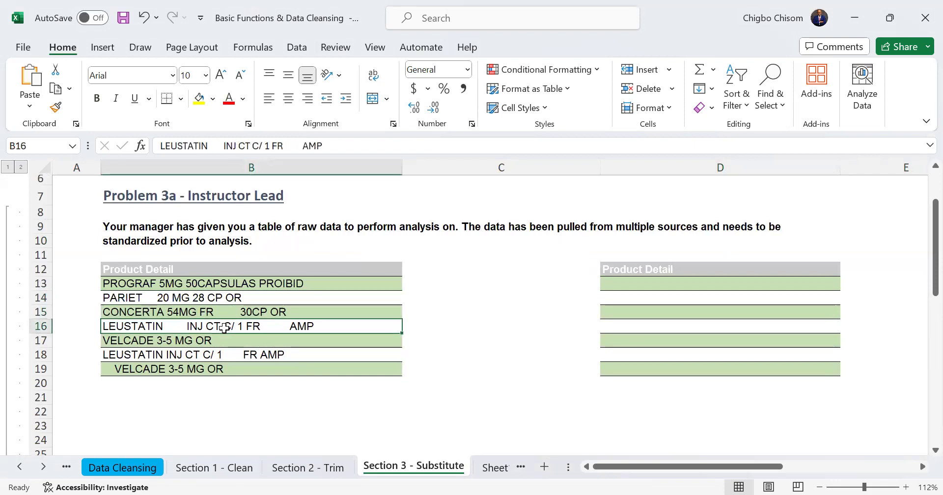
left_click(206, 342)
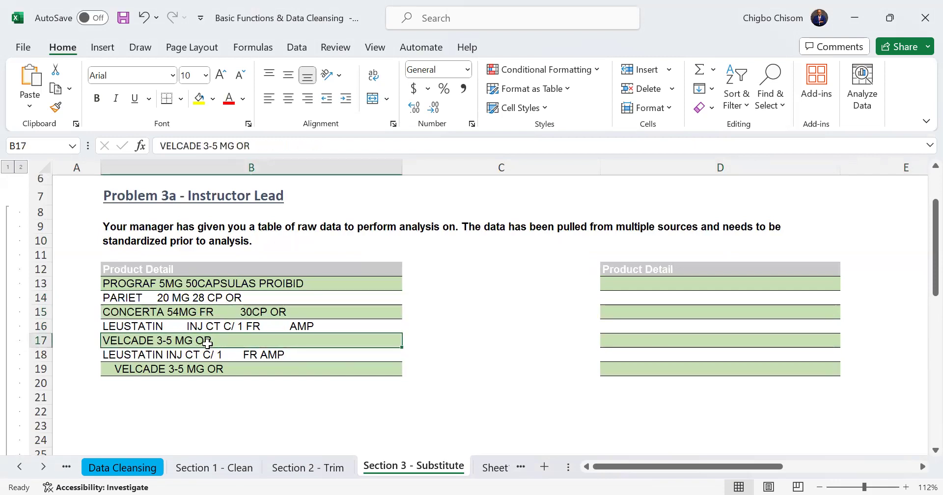
left_click(214, 356)
left_click(214, 365)
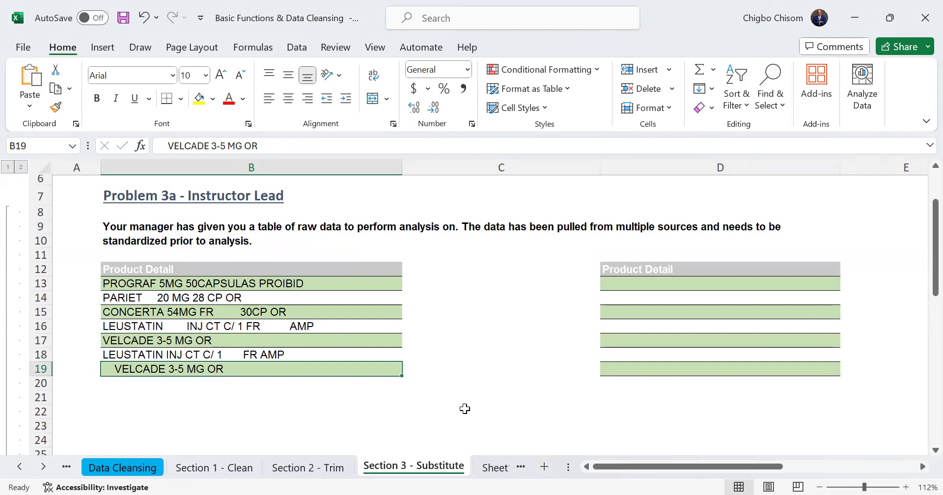
left_click(489, 468)
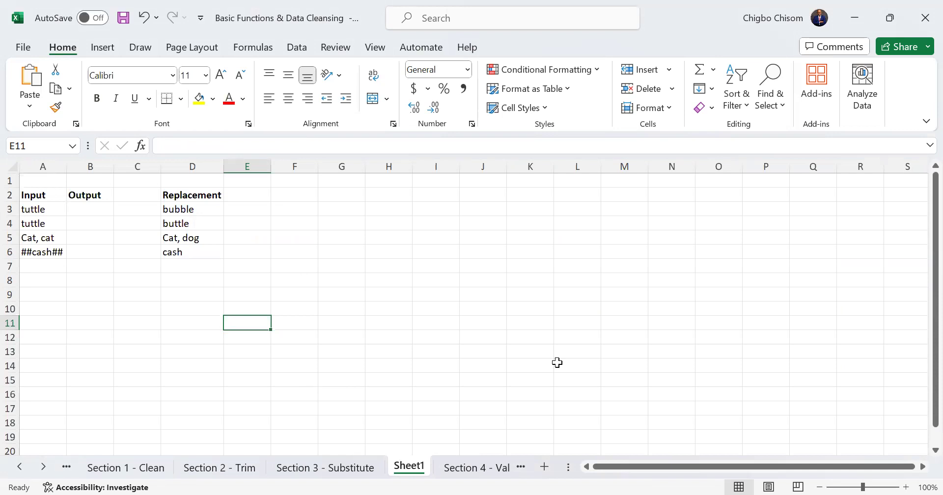
Step: Zoom in and review the Input values in column A and Replacement values D3:D6
left_click_drag(866, 473, 873, 487)
key("Up")
key("Up")
key("Up")
key("Up")
key("Up")
key("Up")
key("Up")
key("Up")
key("Left")
key("Left")
key("Left")
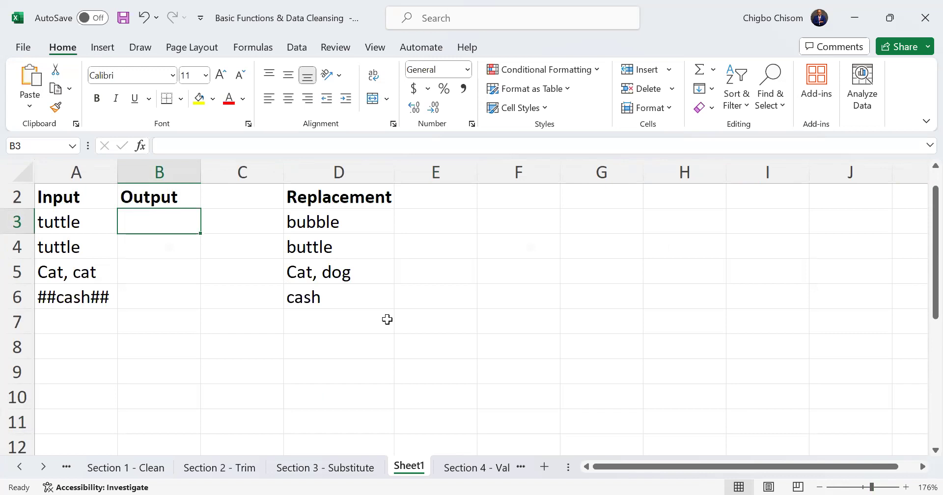
key("Left")
left_click_drag(73, 222, 86, 374)
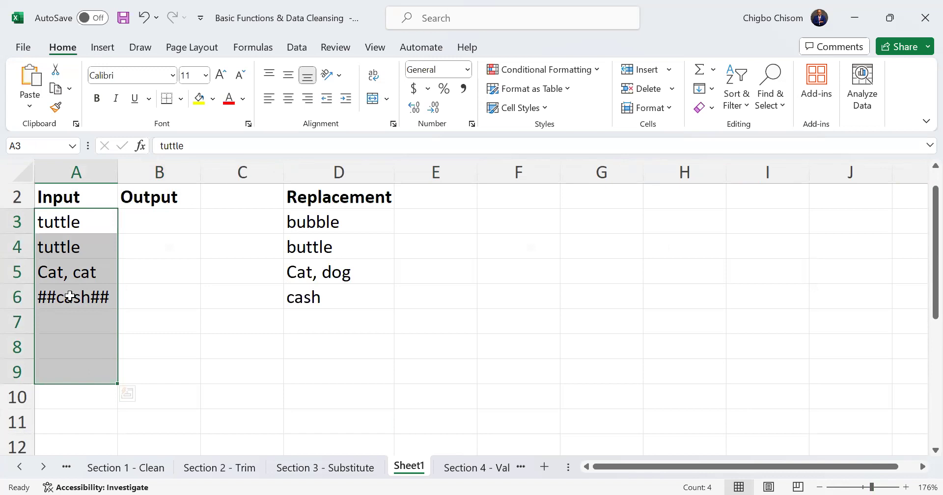
key("Right")
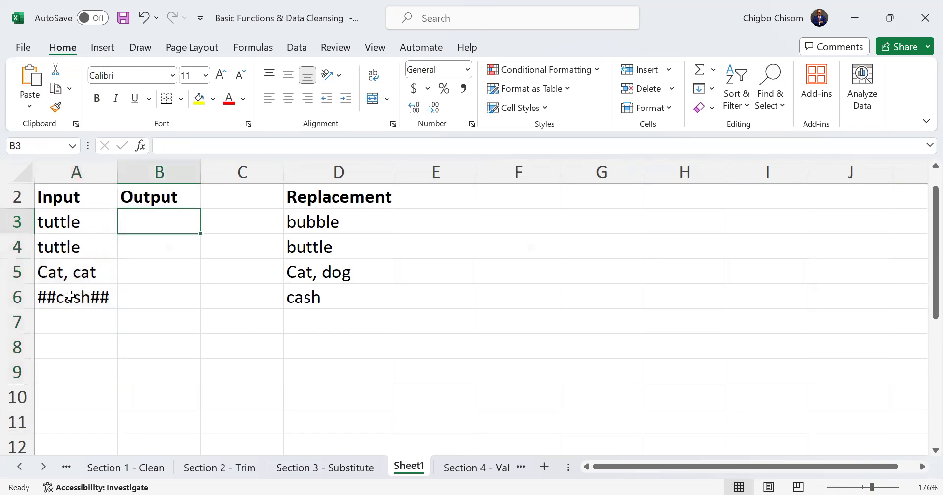
key("Right")
key("Right")
key("Left")
key("Left")
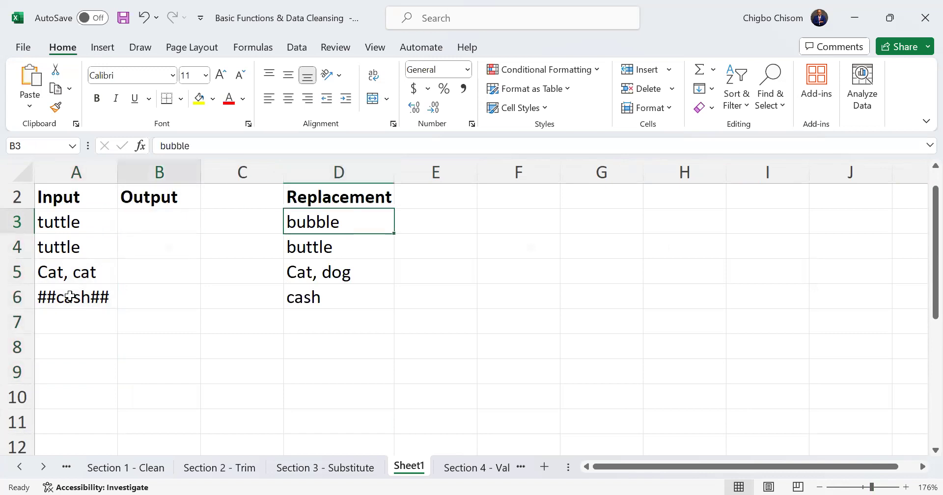
left_click_drag(319, 222, 324, 297)
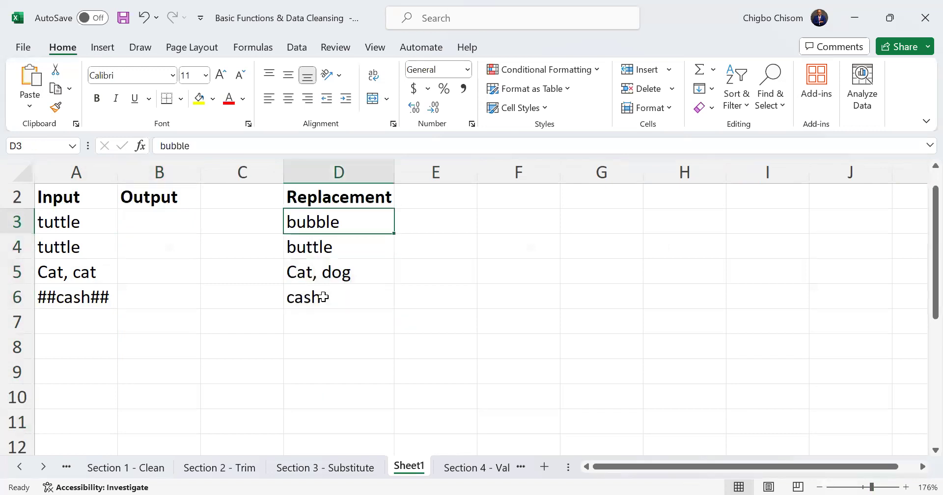
Step: Compare the tuttle input with its bubble replacement and settle on empty Output cell B3
key("Left")
key("Left")
key("Left")
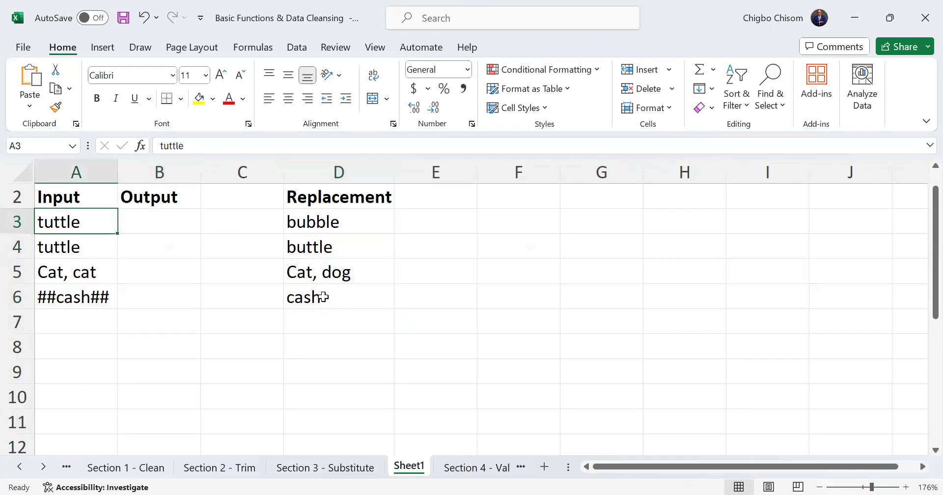
key("Right")
key("Right")
key("Right")
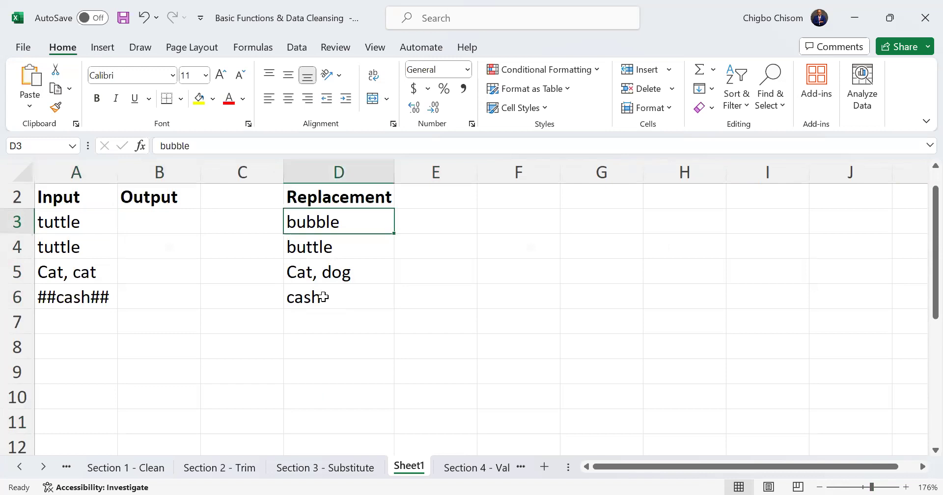
key("Left")
key("Left")
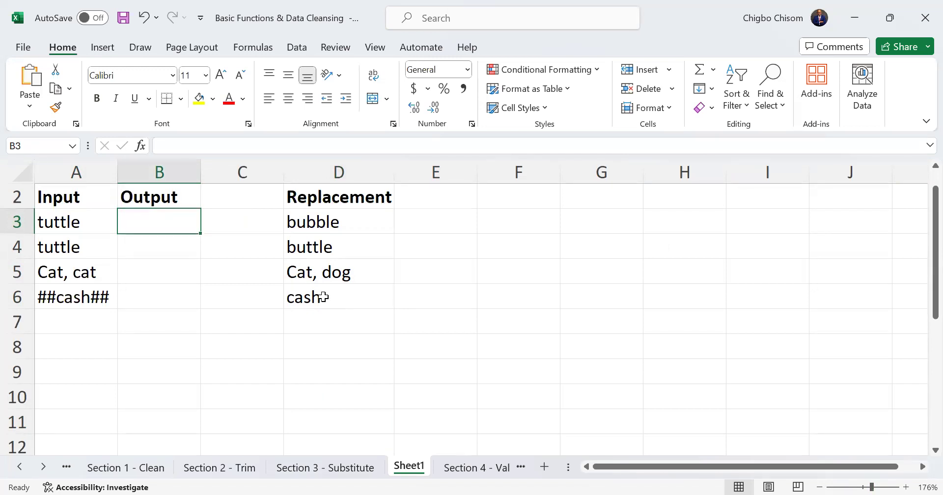
key("Right")
key("Right")
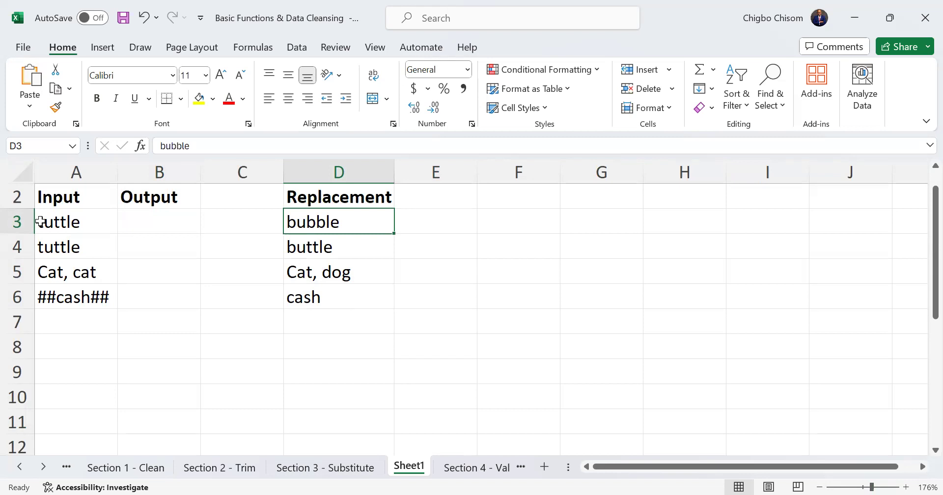
key("Return")
key("Up")
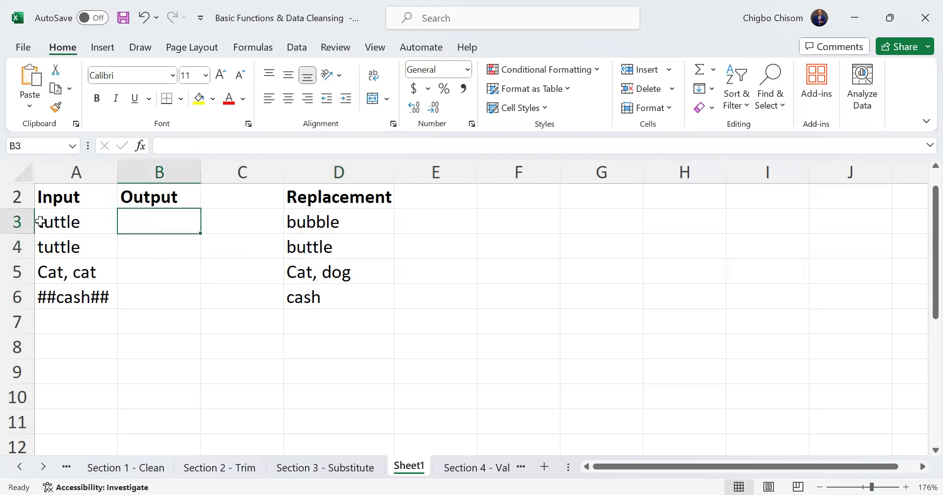
key("Left")
key("F2")
key("Escape")
key("ctrl+y")
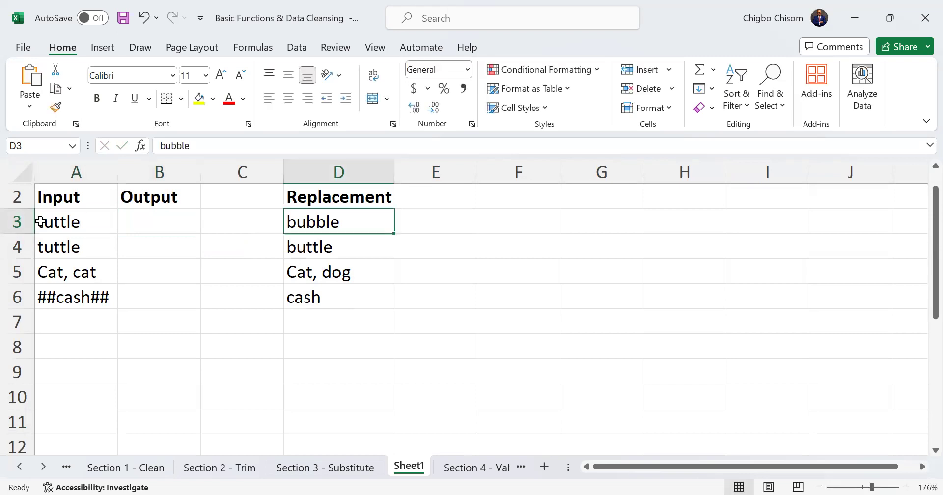
key("Left")
key("Left")
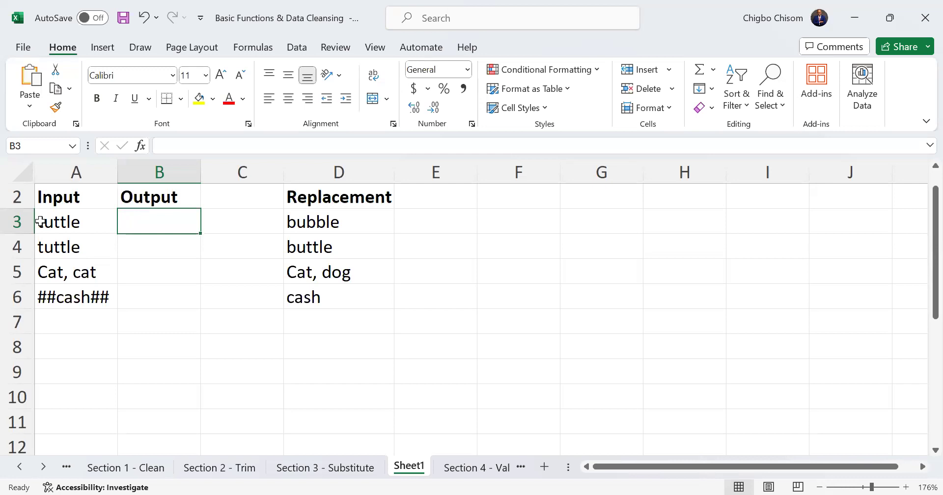
Step: Enter =SUBSTITUTE(A3, "t", "b") in B3, turning tuttle into bubble
type("=")
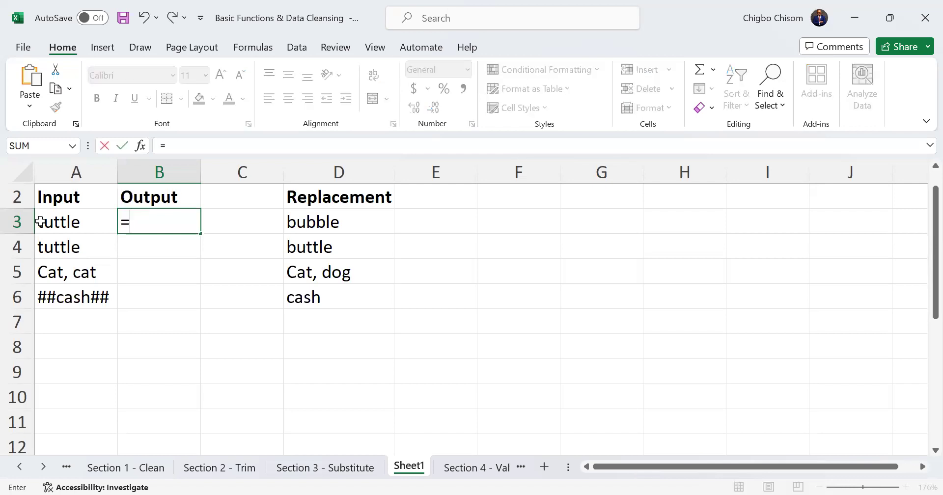
type("sub")
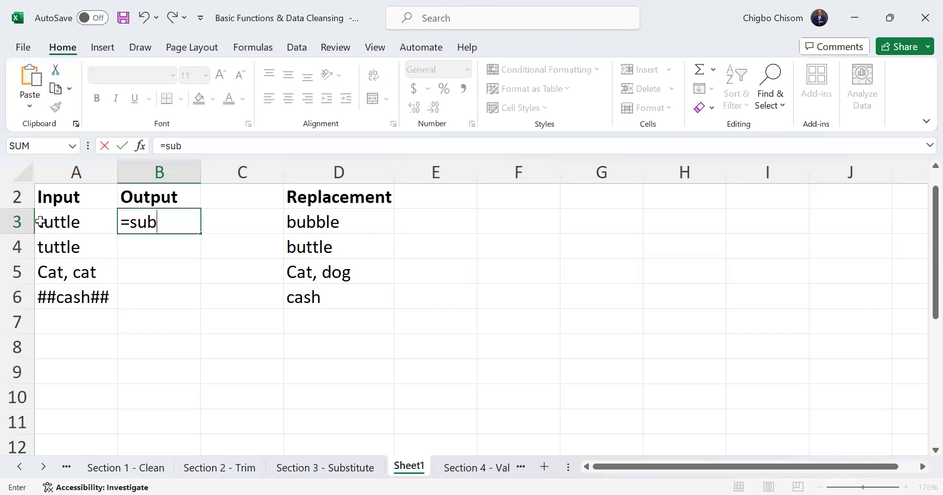
key("BackSpace")
key("Tab")
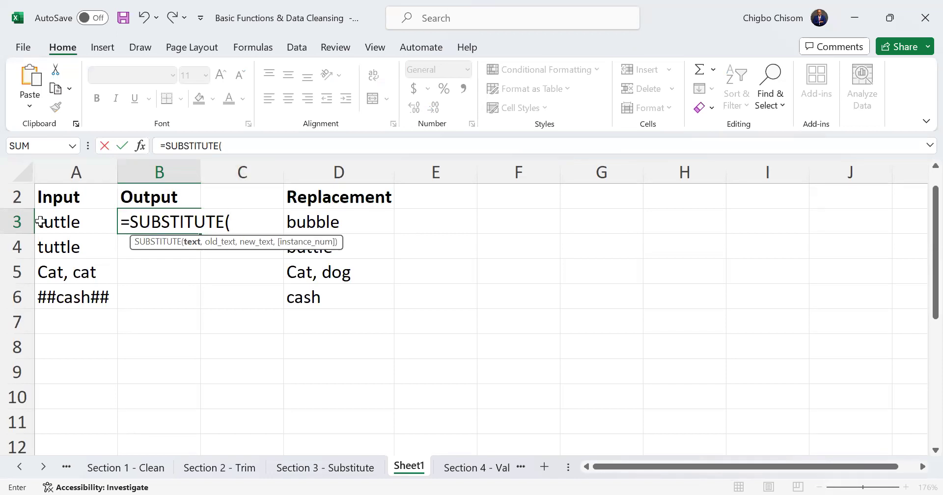
left_click(41, 222)
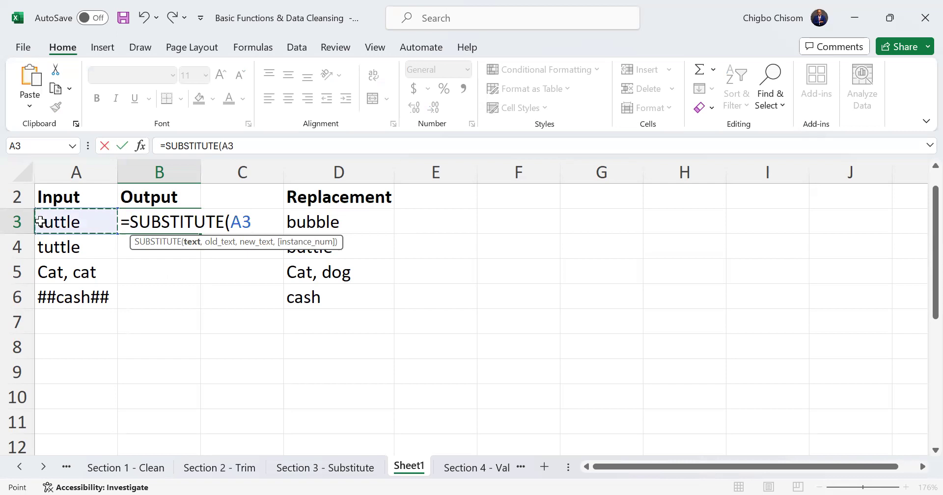
type(",")
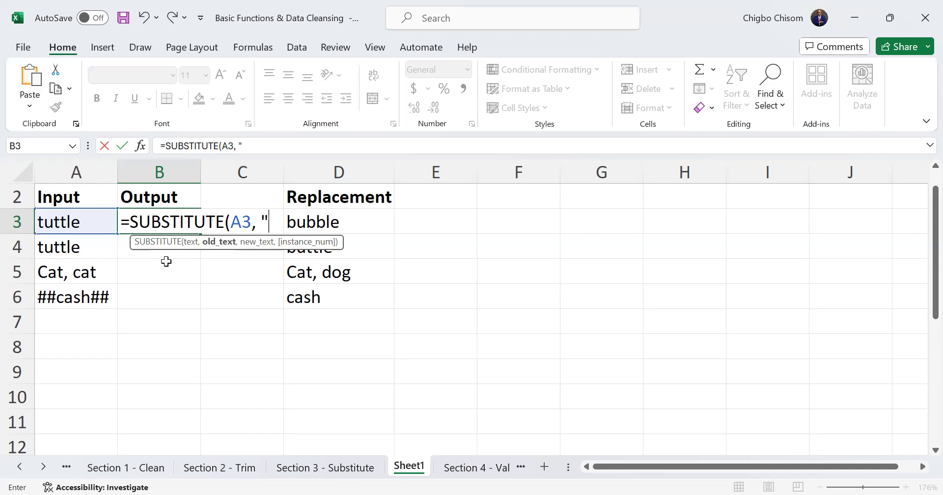
type("t\"")
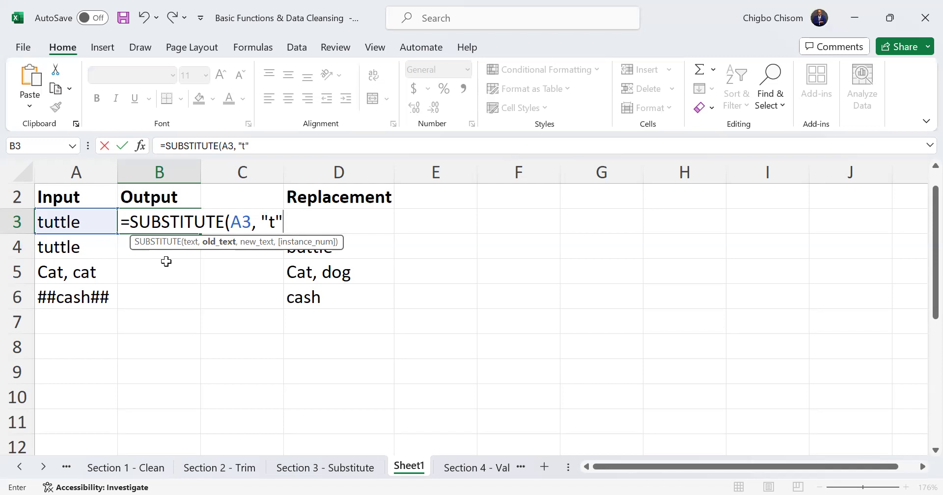
type(",")
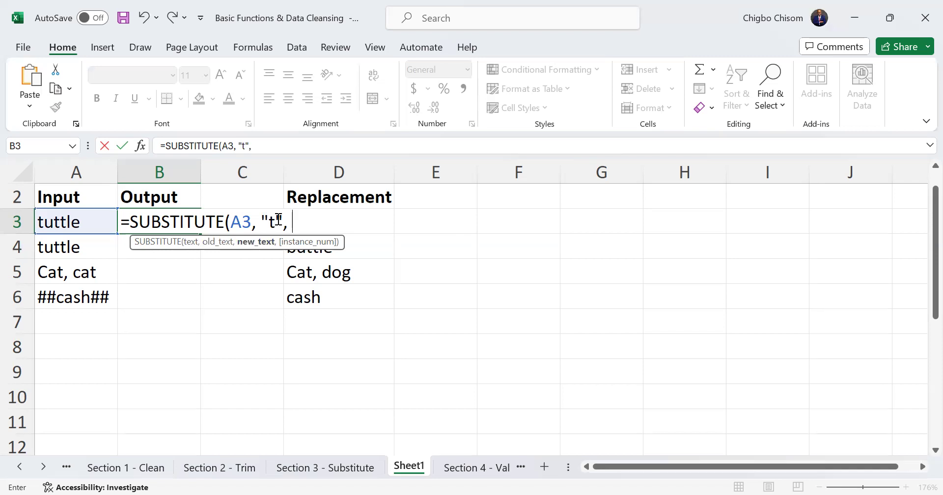
type("\"b\")")
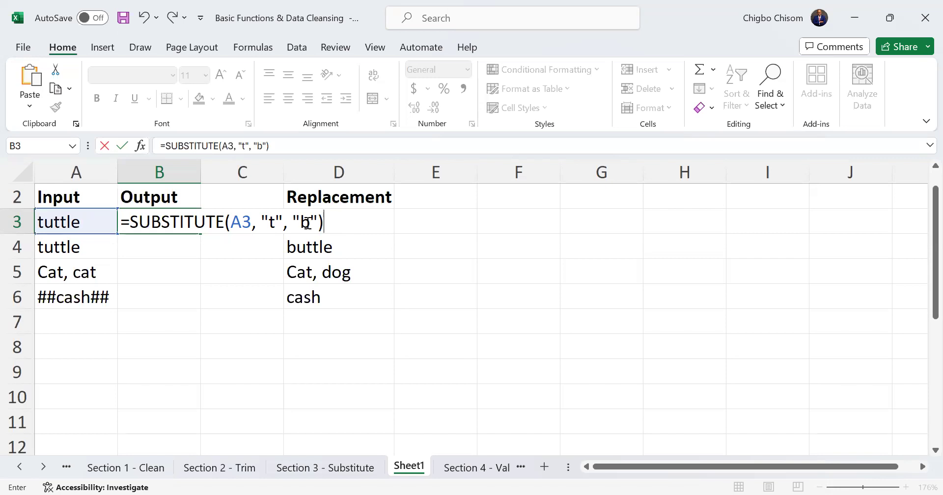
key("Return")
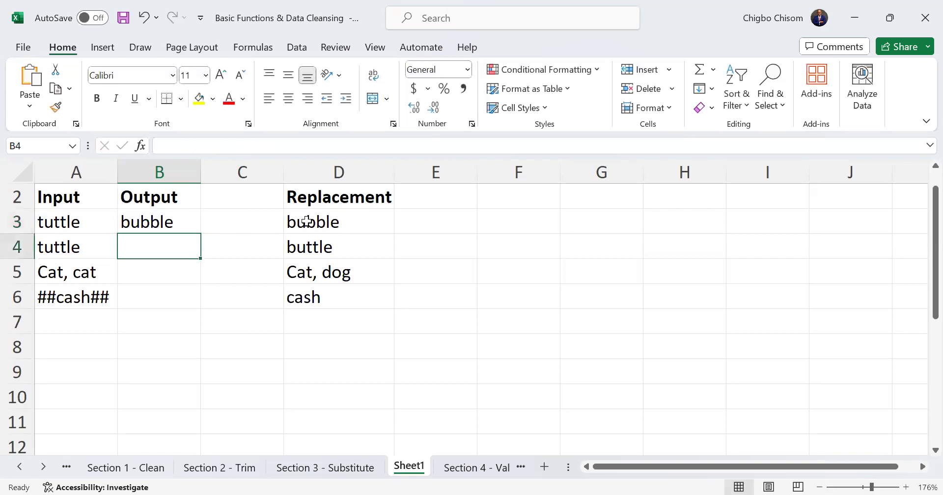
Step: Review B3's formula and the tuttle value in A4 before working in B4
left_click(170, 218)
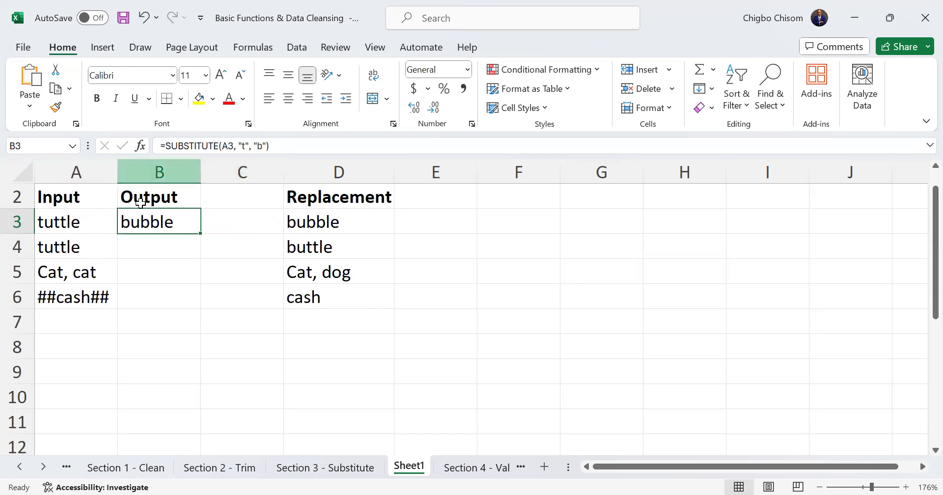
left_click(142, 242)
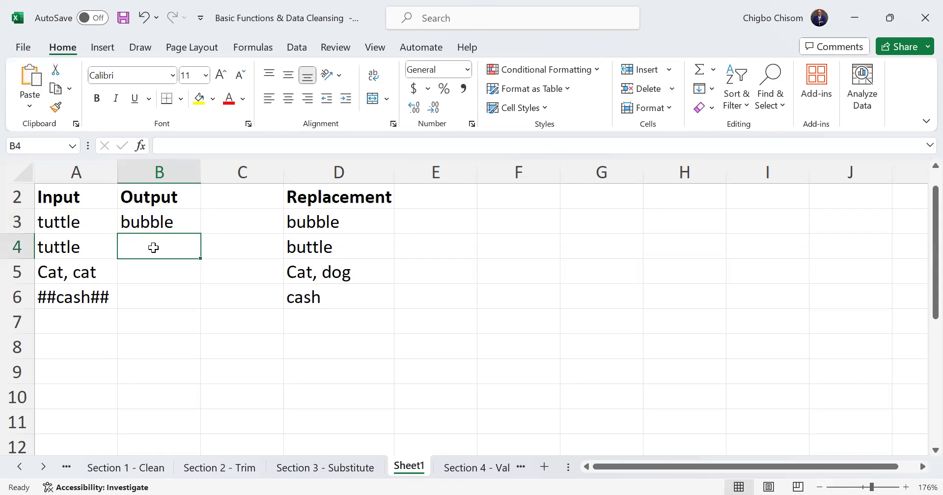
left_click(78, 252)
left_click(179, 244)
Step: Build =SUBSTITUTE(A4, "t", "b") in B4, fixing the mistyped B and a stray C4 reference
type("=")
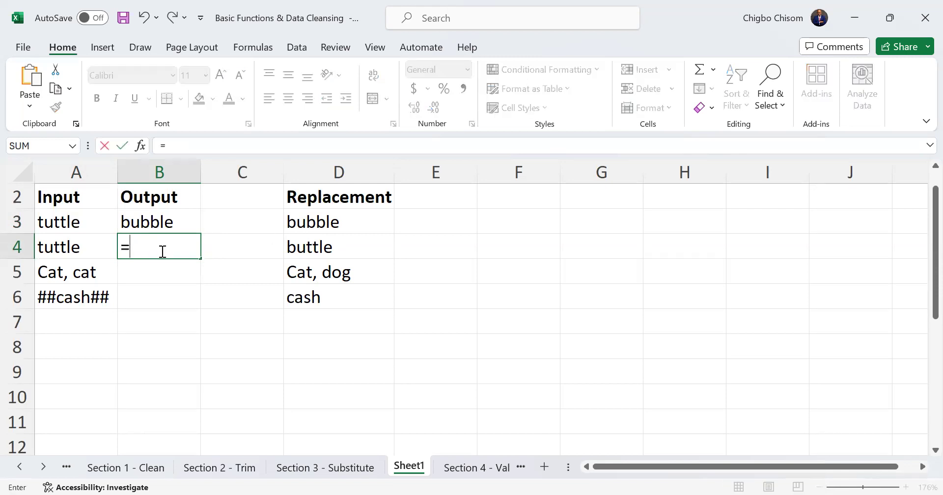
key("Tab")
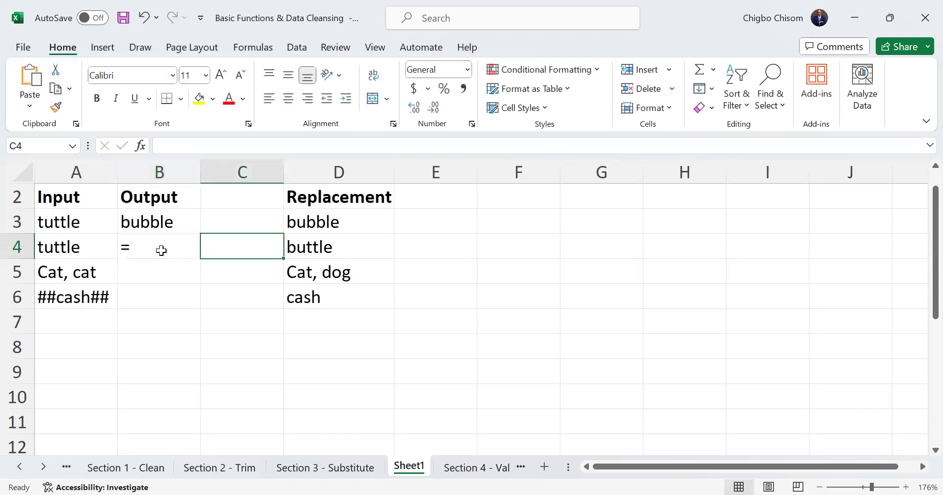
double_click(162, 252)
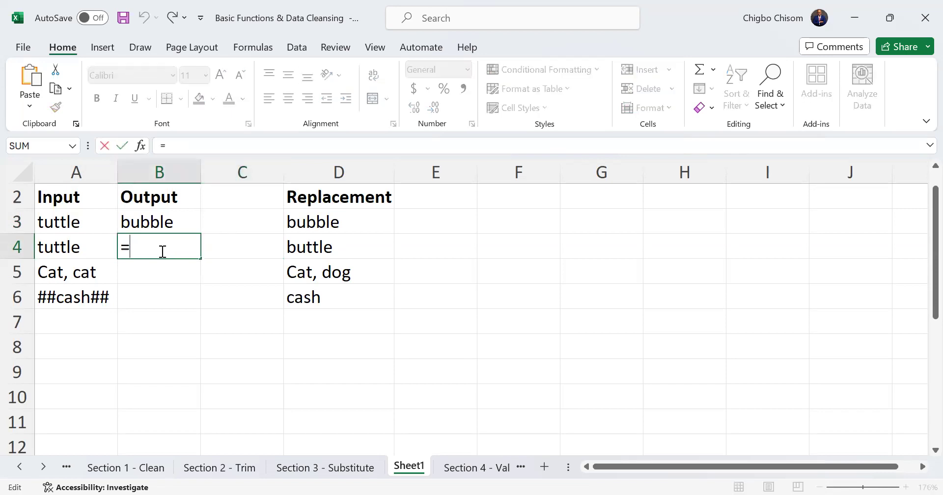
type("SUBSTITUTE(")
left_click(101, 254)
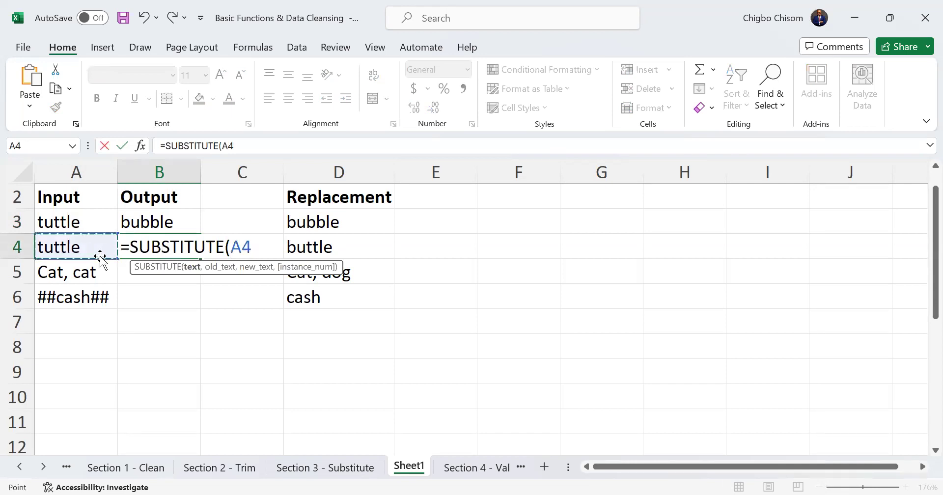
type(",")
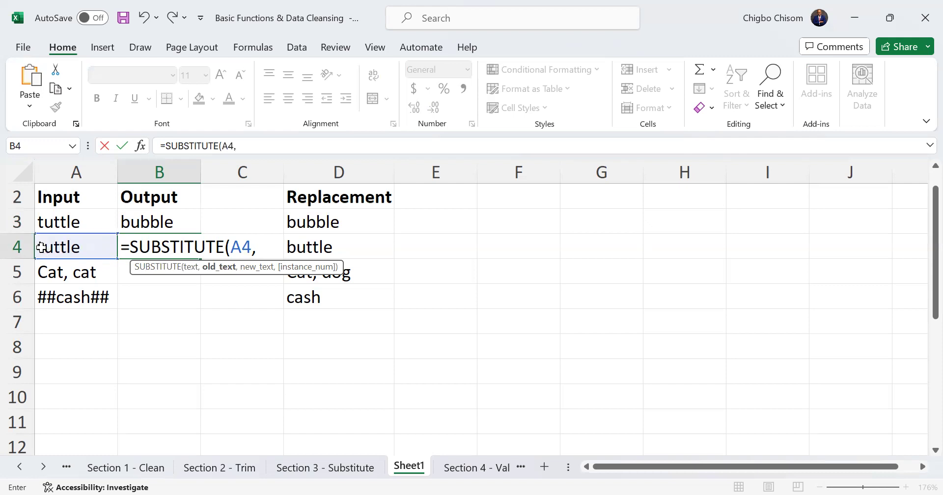
type("\"t\", ")
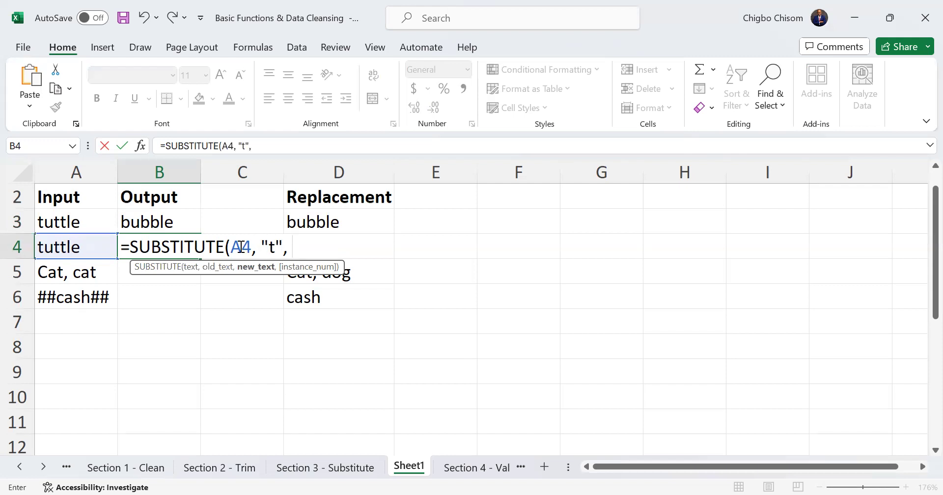
type("\"B\"")
key("BackSpace")
key("BackSpace")
key("BackSpace")
left_click(241, 246)
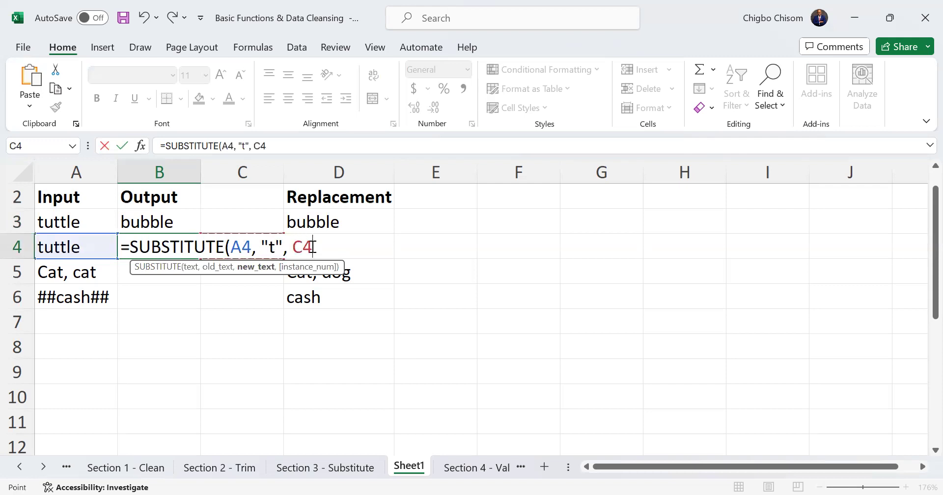
key("BackSpace")
key("BackSpace")
type("\"b")
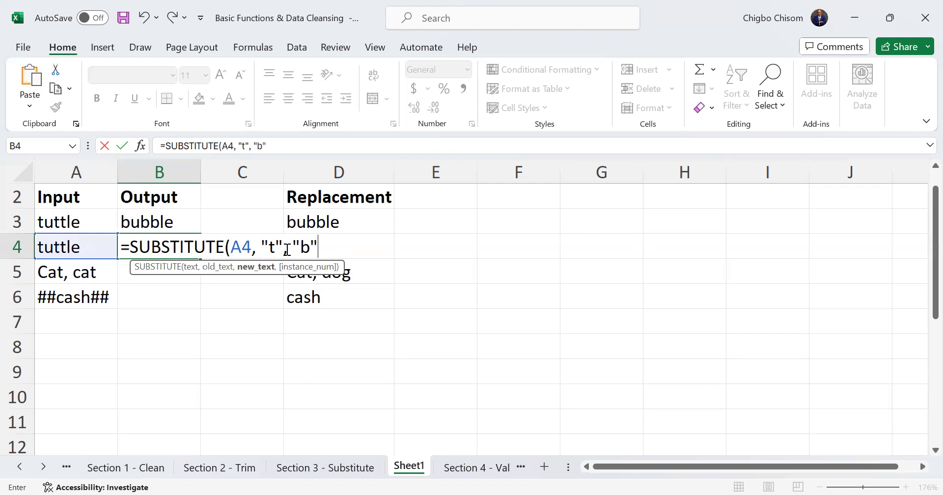
Step: Commit the B4 formula, reopening it to confirm it returns bubble
left_click(287, 188)
left_click(186, 240)
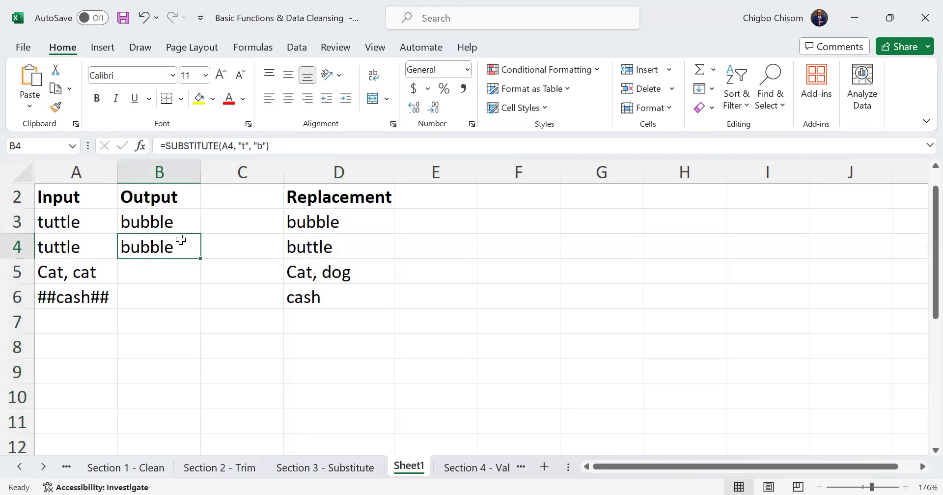
double_click(191, 238)
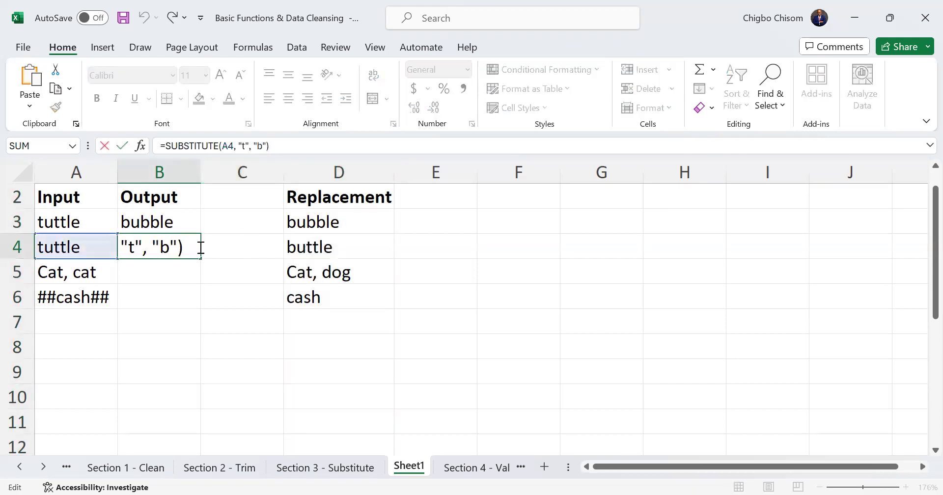
left_click(281, 179)
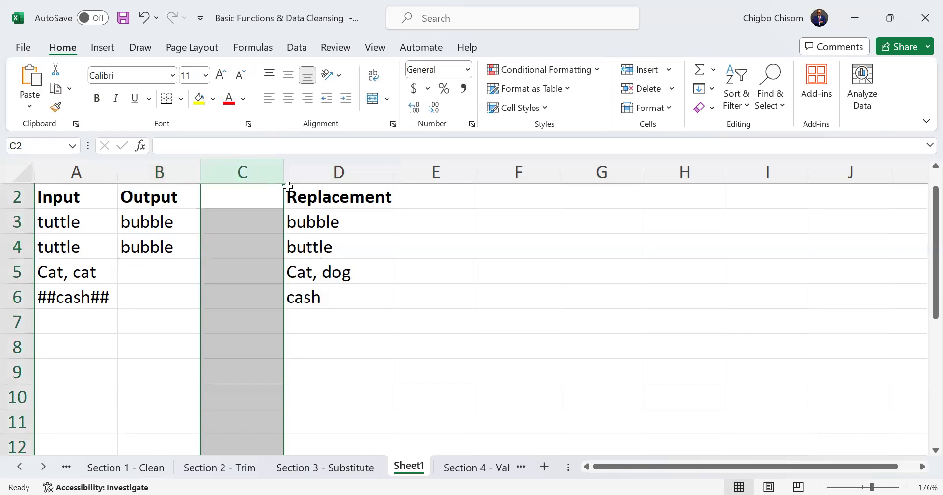
left_click(169, 246)
double_click(169, 246)
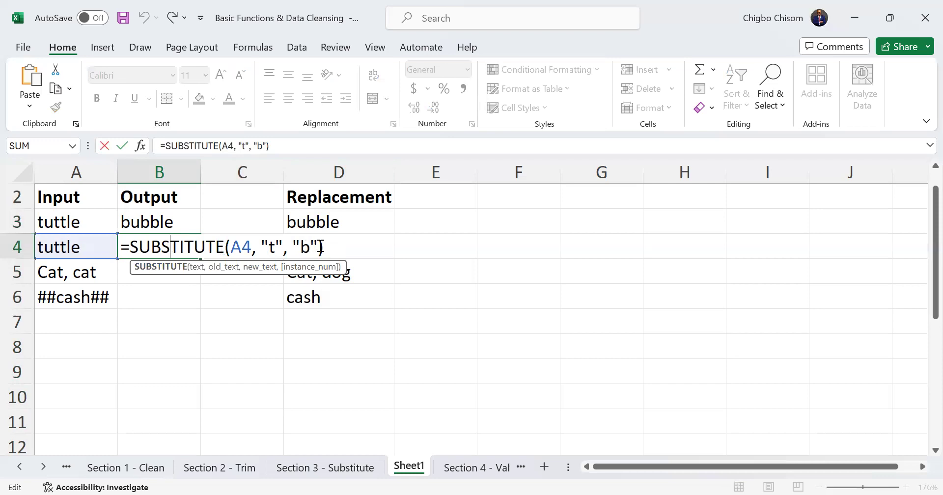
key("Return")
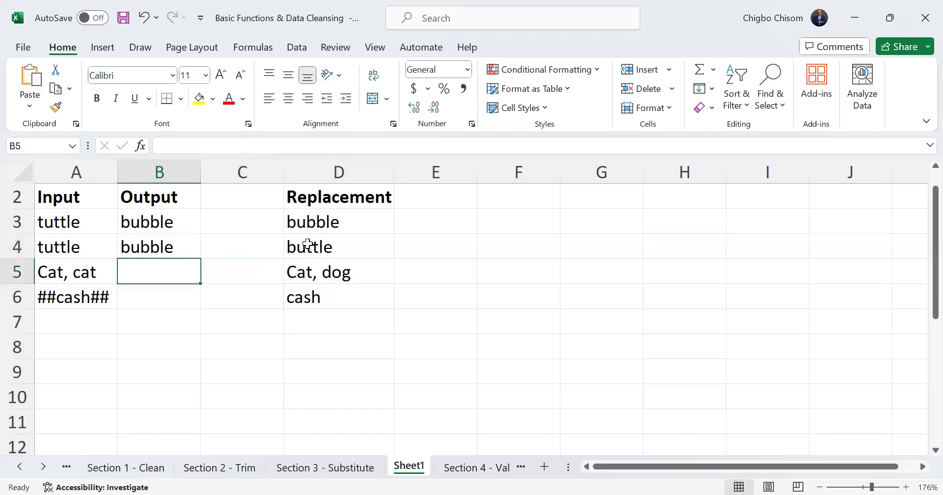
Step: Add instance number 1 so B4 reads =SUBSTITUTE(A4, "t", "b", 1) and returns buttle
left_click(170, 249)
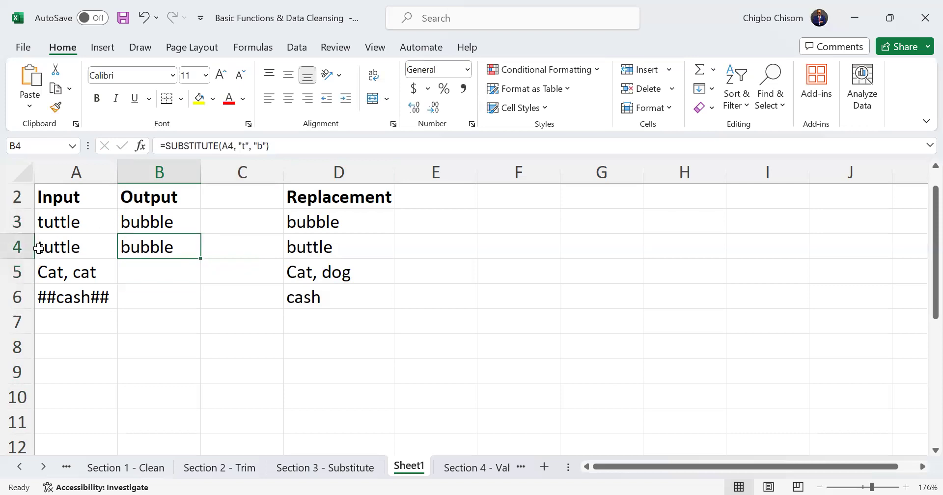
double_click(184, 248)
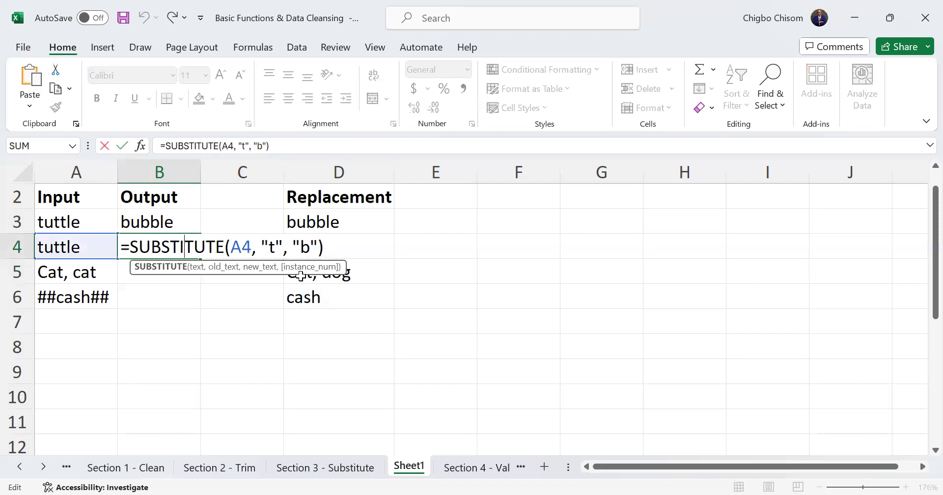
left_click(317, 248)
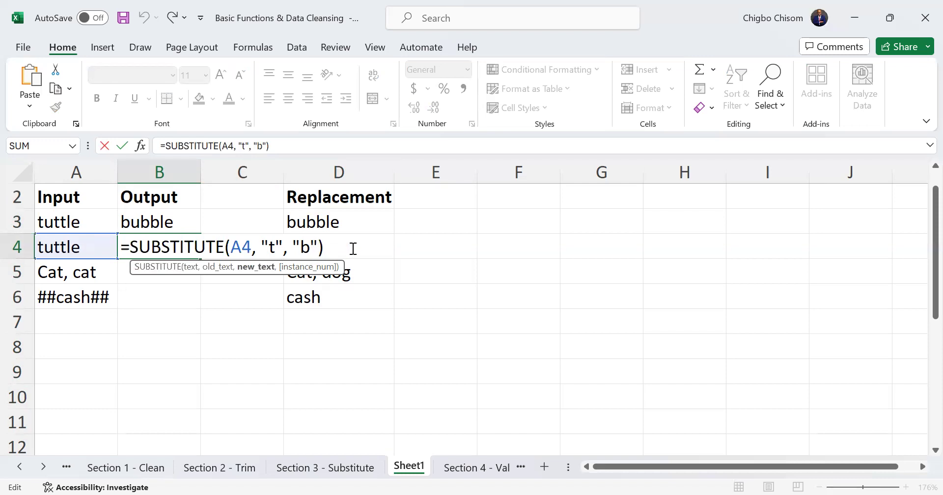
type(",")
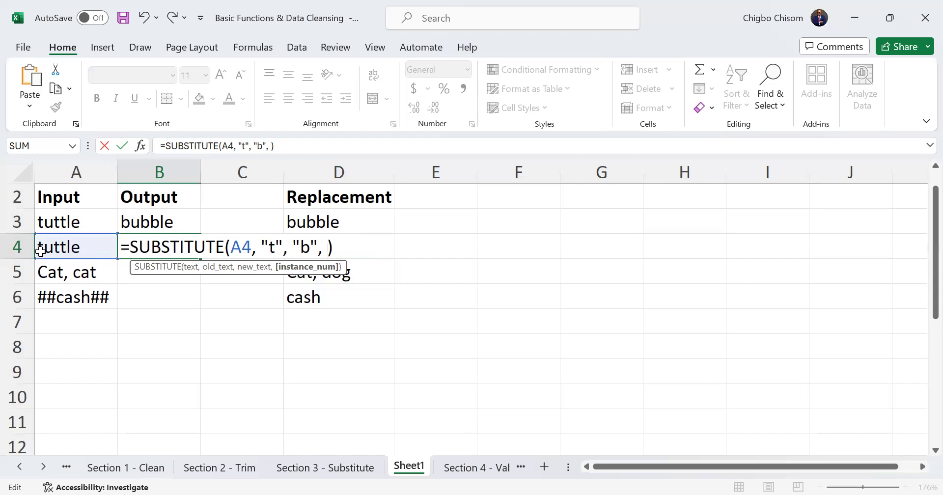
type("1")
key("Return")
left_click(165, 247)
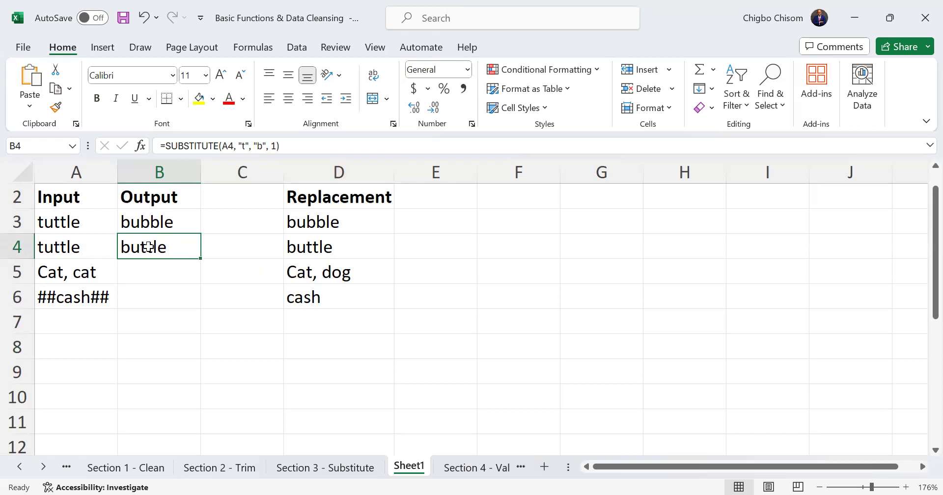
double_click(179, 247)
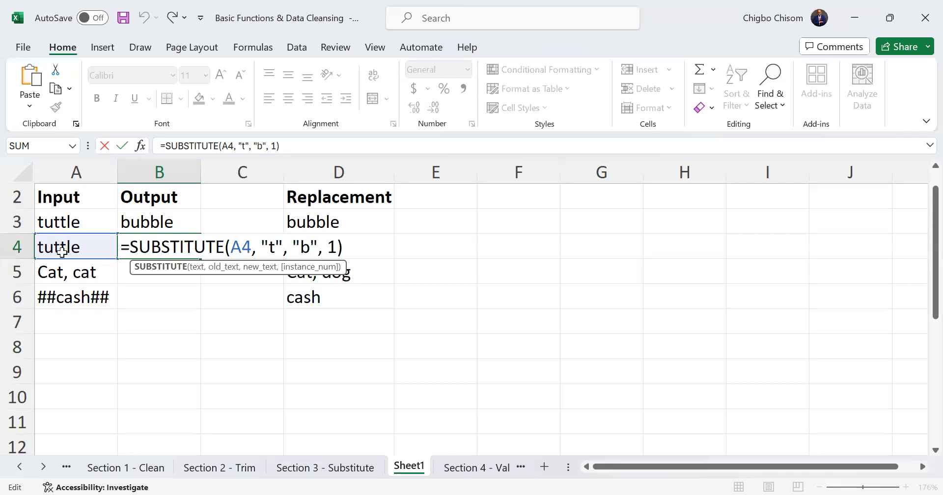
key("Return")
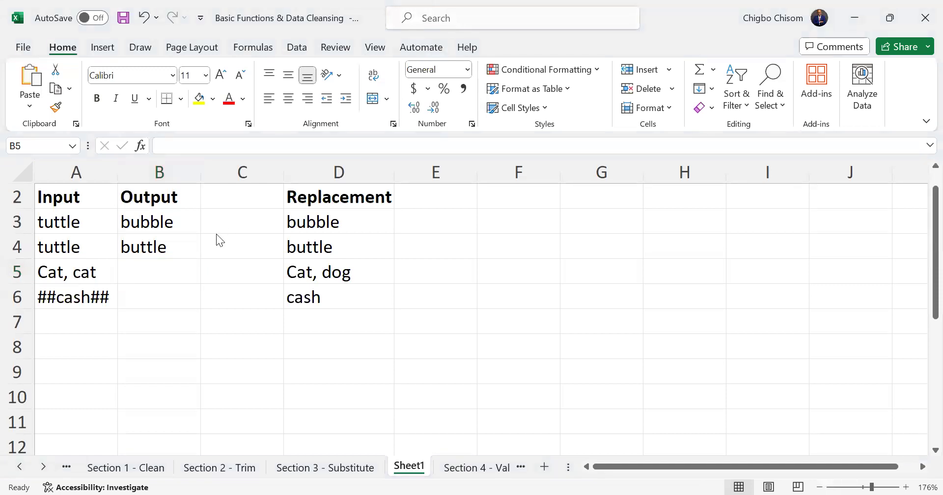
left_click(192, 249)
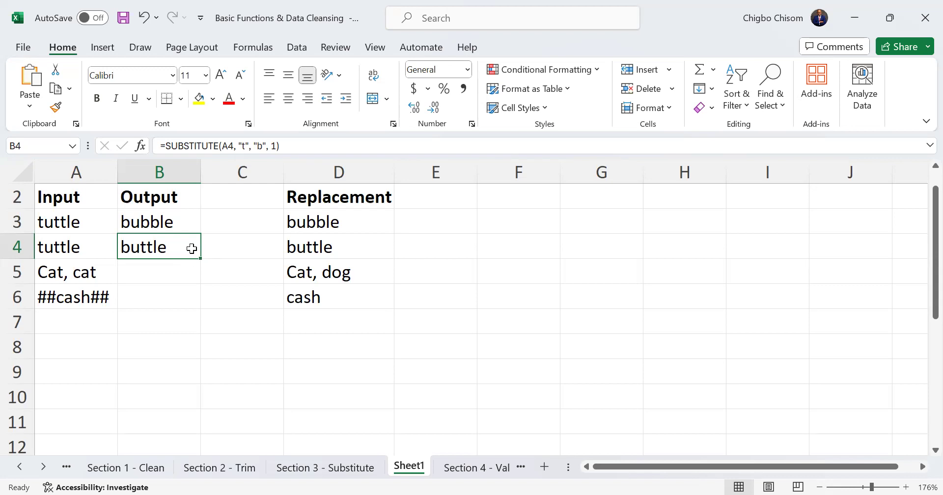
left_click(185, 278)
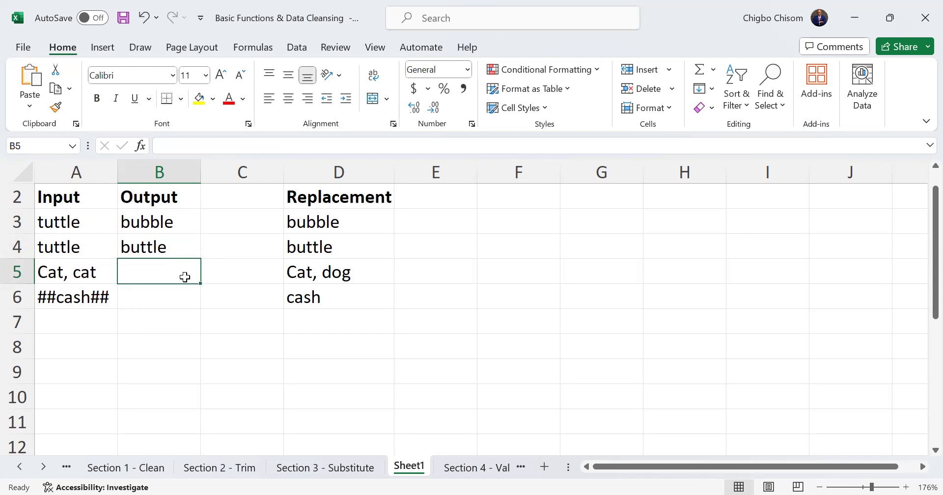
left_click(85, 274)
left_click(146, 273)
left_click(314, 269)
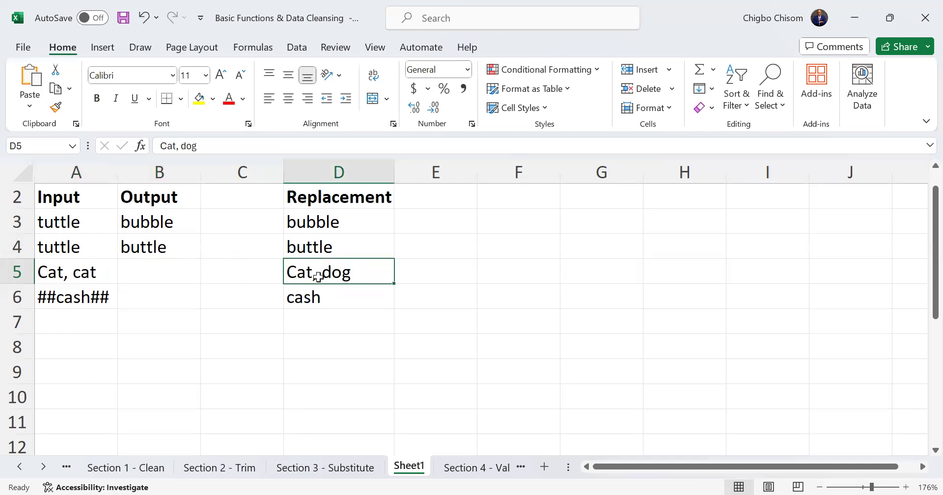
left_click(137, 273)
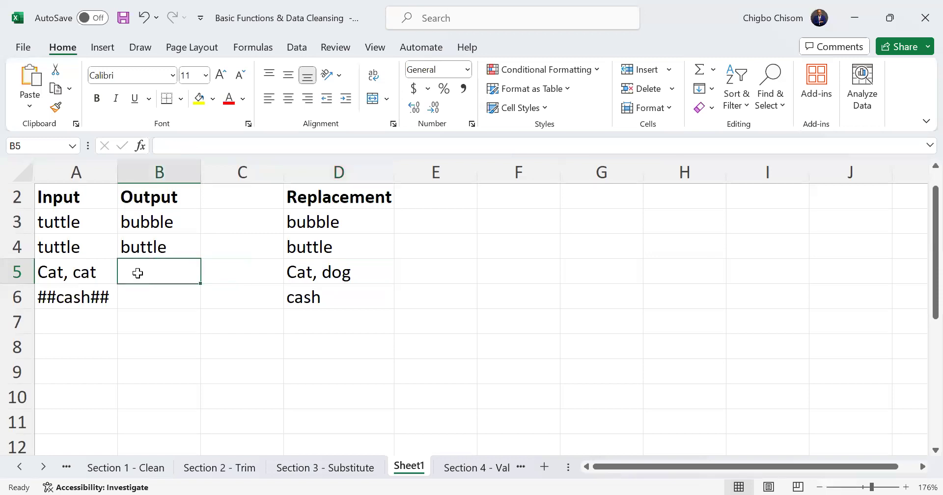
Step: Enter =SUBSTITUTE(A5, "cat", "dog") in B5 so it shows Cat, dog
double_click(132, 272)
type("=s")
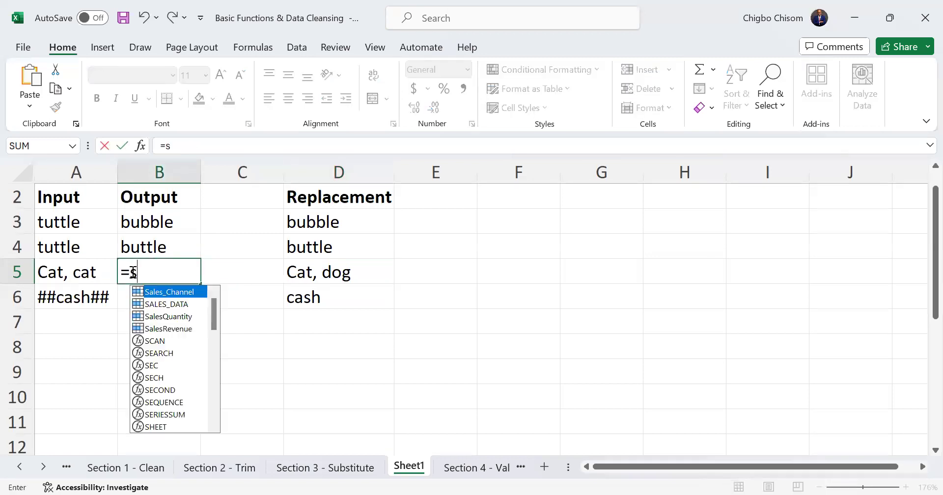
type("ubs")
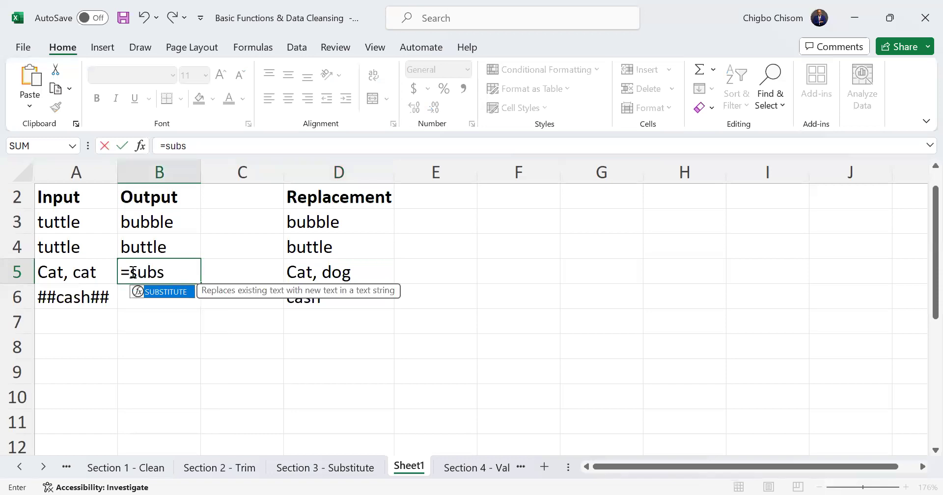
key("Tab")
left_click(90, 274)
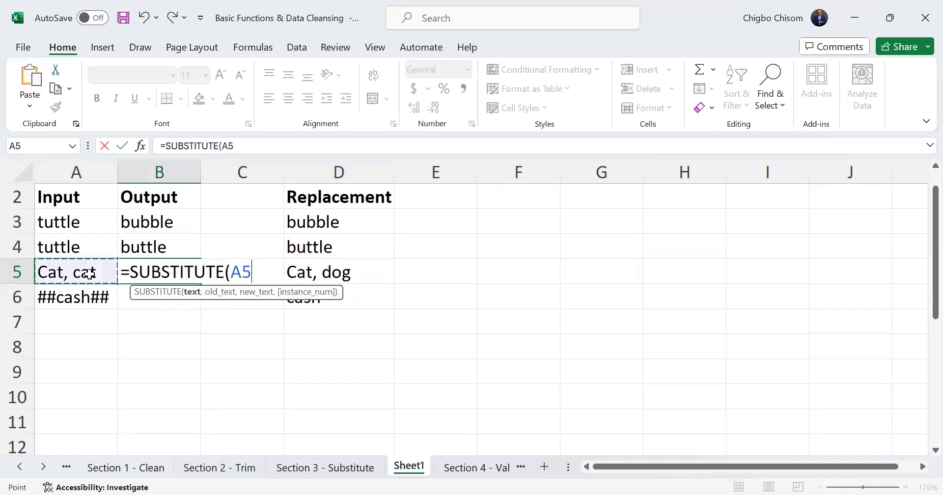
type(",")
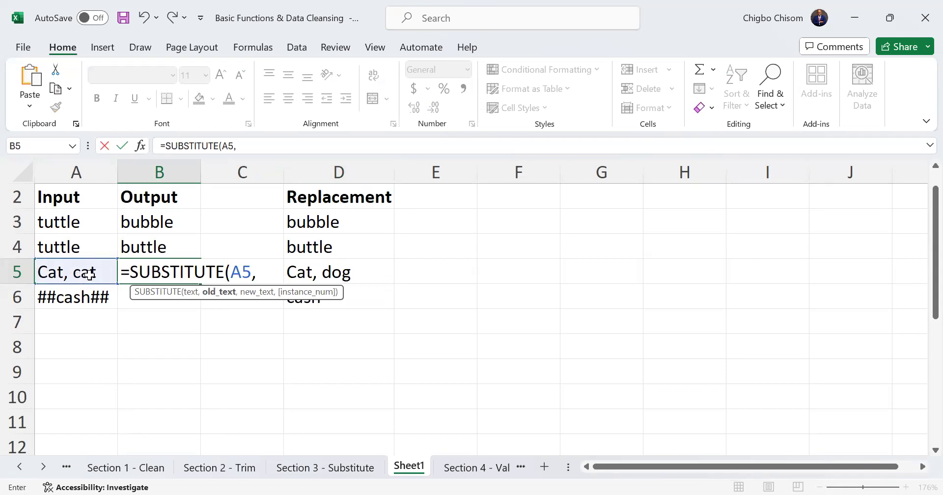
type(" \"cat\"")
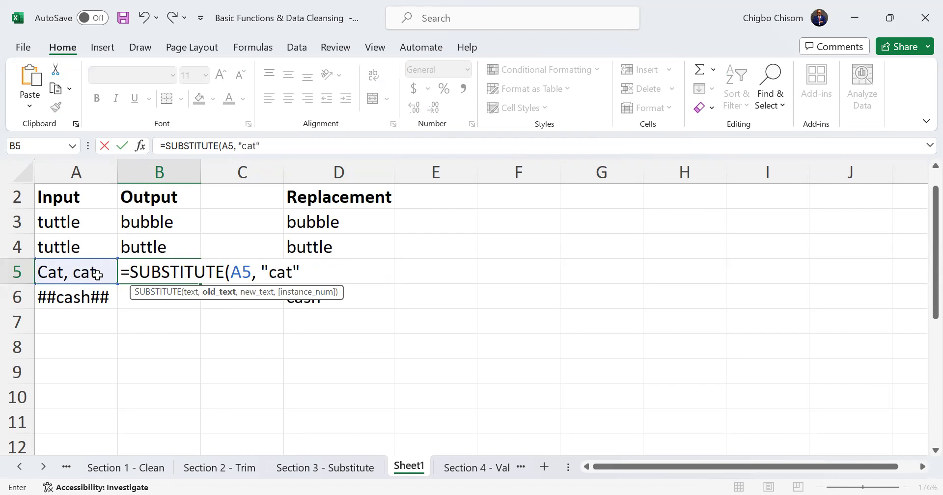
type(", \"")
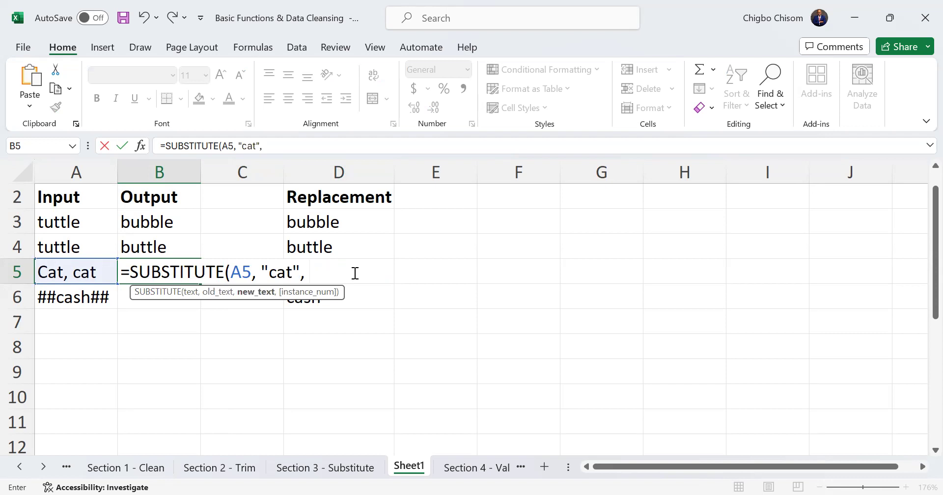
type("dog\")")
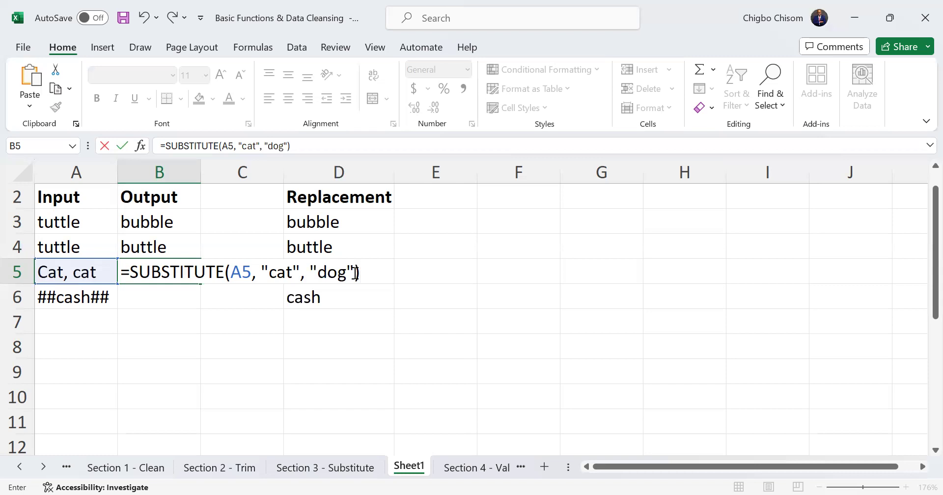
key("Return")
left_click(176, 278)
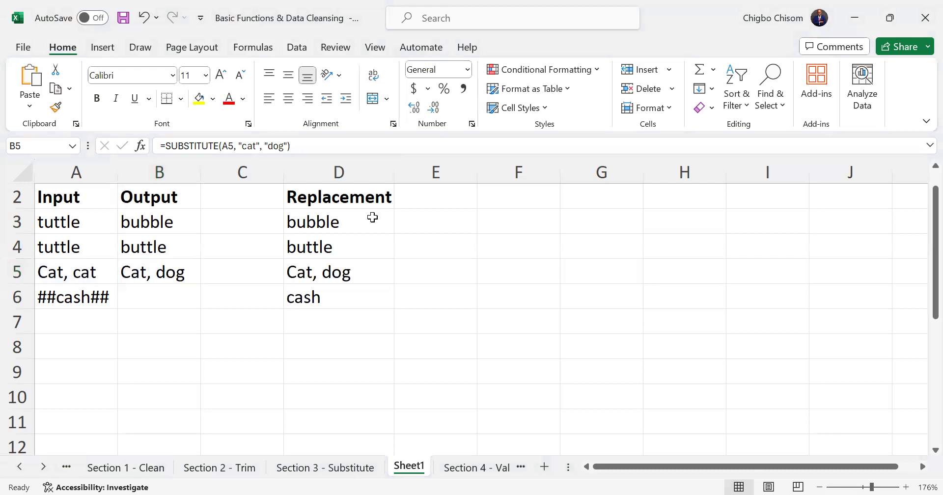
Step: Compare expected cash in D6 with ##cash## in A6, then begin =SUBSTITUTE( in B6
left_click(159, 298)
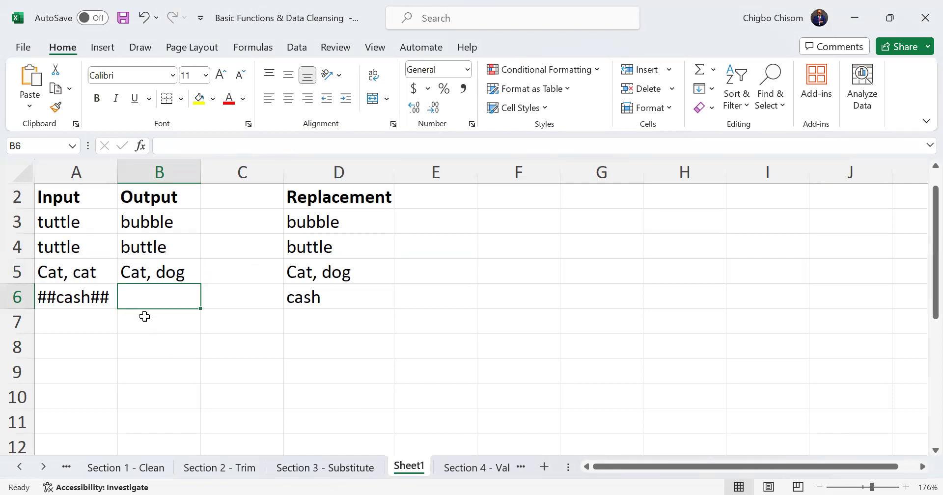
left_click(314, 297)
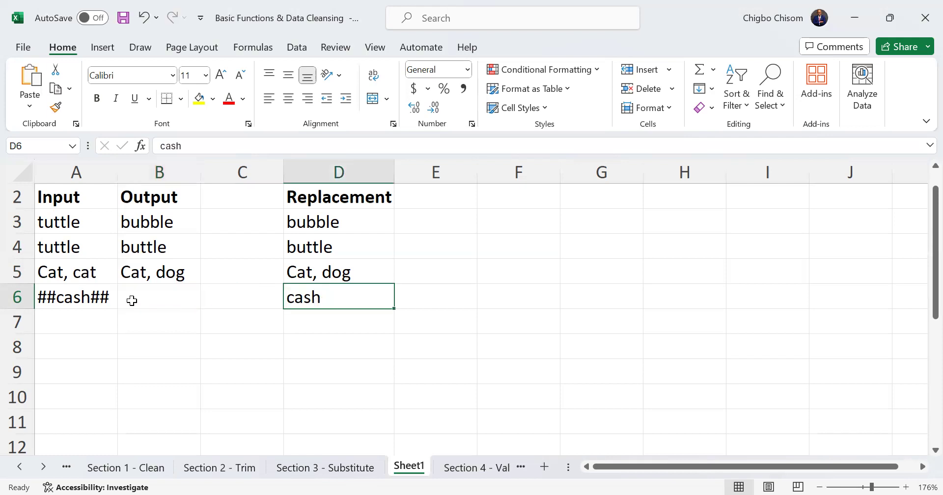
left_click(116, 299)
left_click(152, 296)
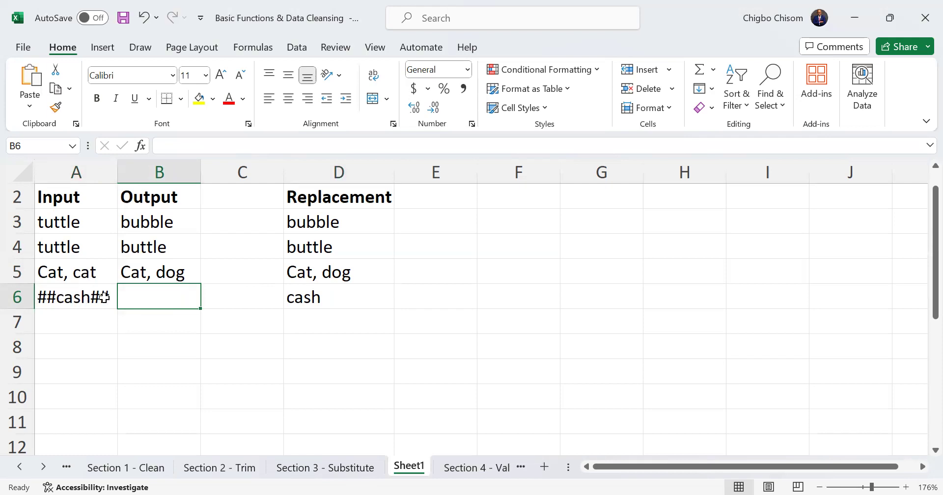
type("=")
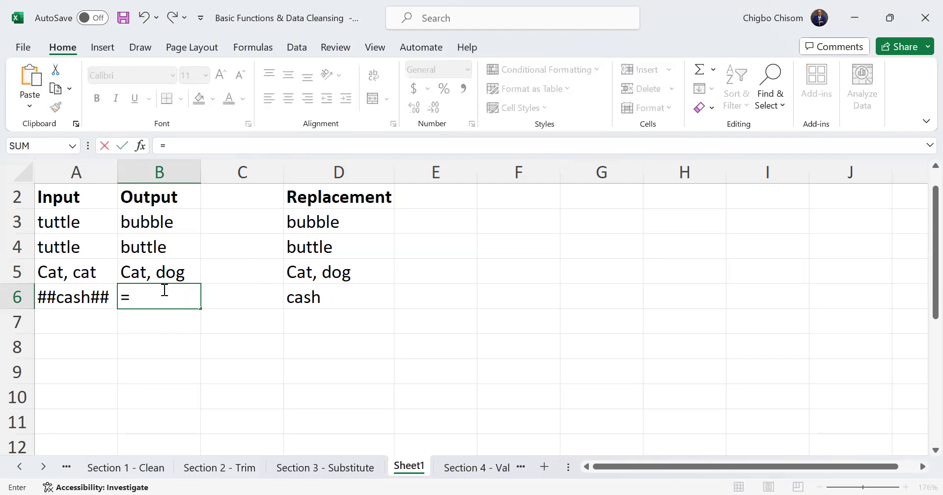
type("SUBSTITUTE(")
Step: Complete B6 as =SUBSTITUTE(A6, "#", "") so it returns cash
left_click(99, 299)
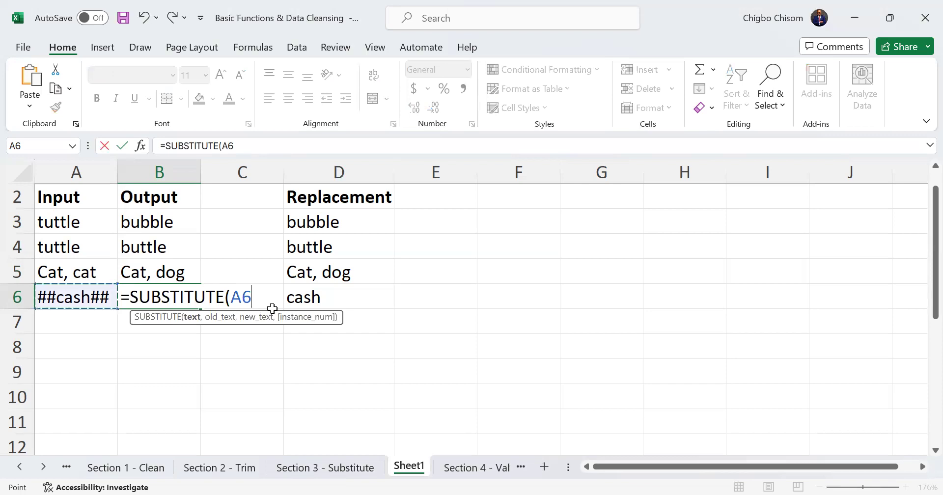
type(",")
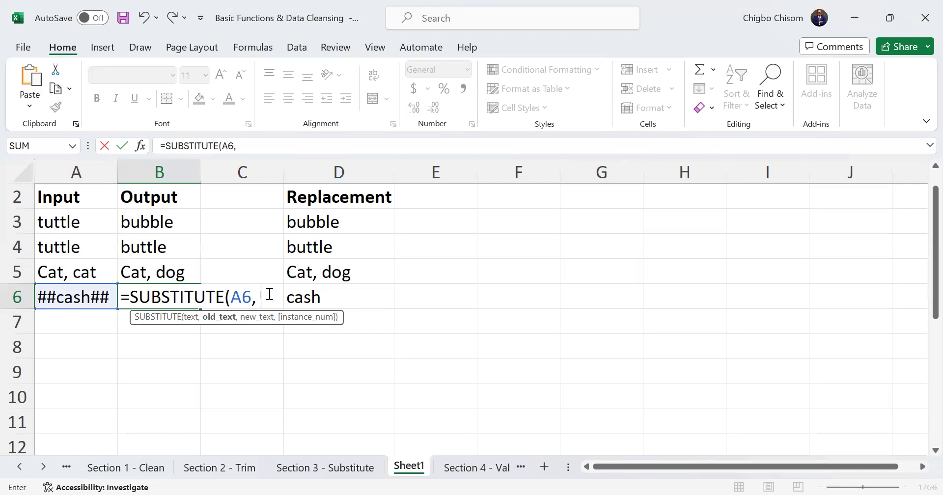
type("\"#")
type("\" , \"")
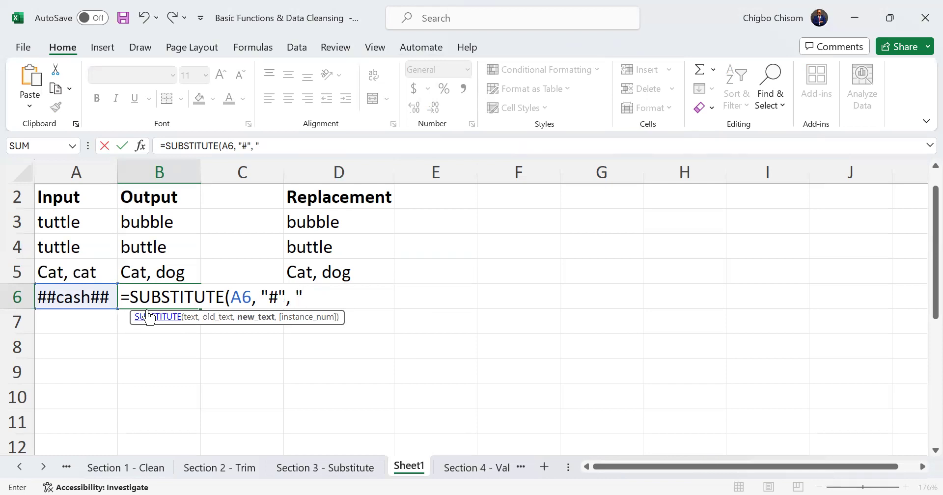
type("\")")
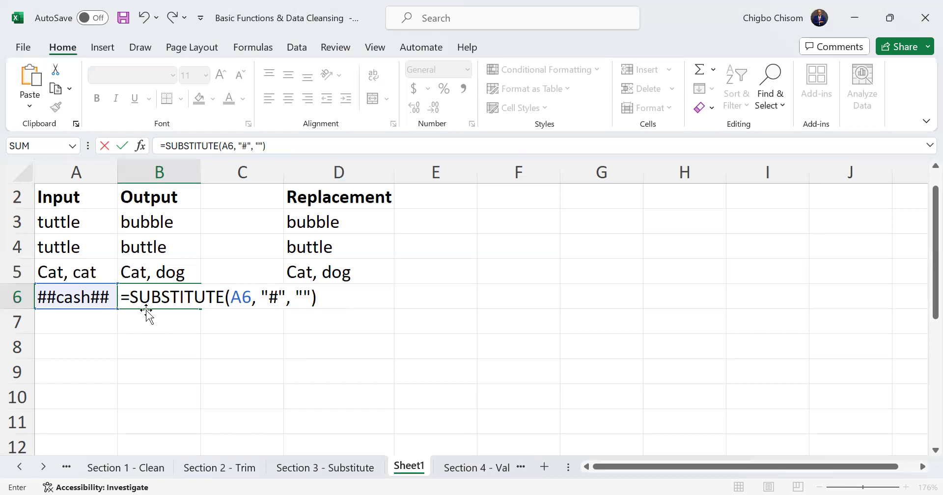
key("Return")
left_click(162, 297)
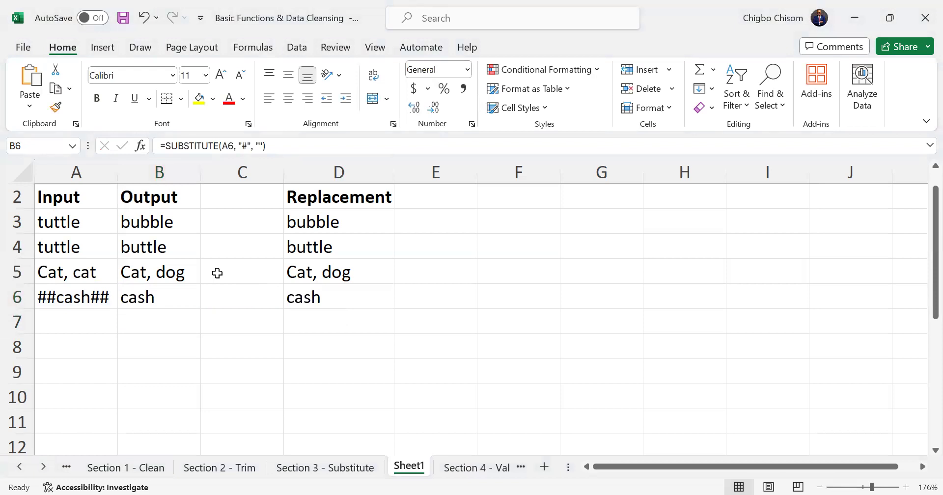
left_click(191, 306)
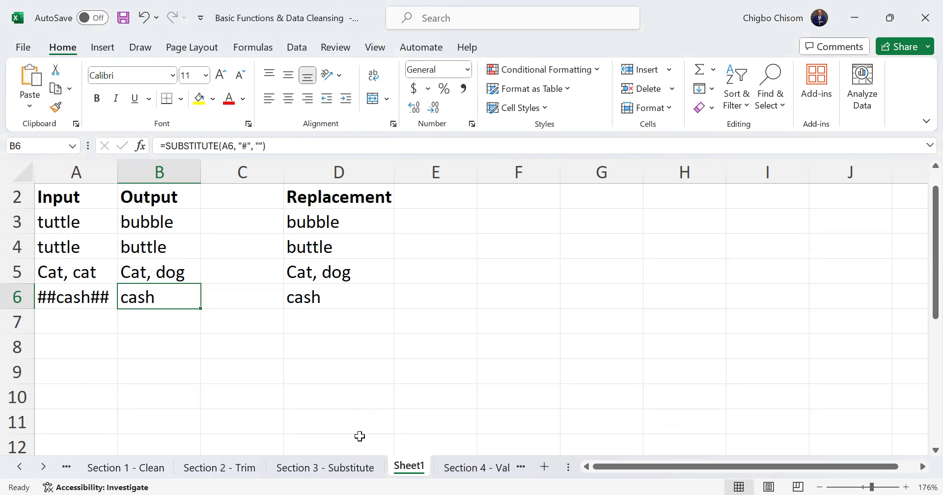
Step: Switch to the Section 3 - Substitute sheet and select cell D13
left_click(358, 462)
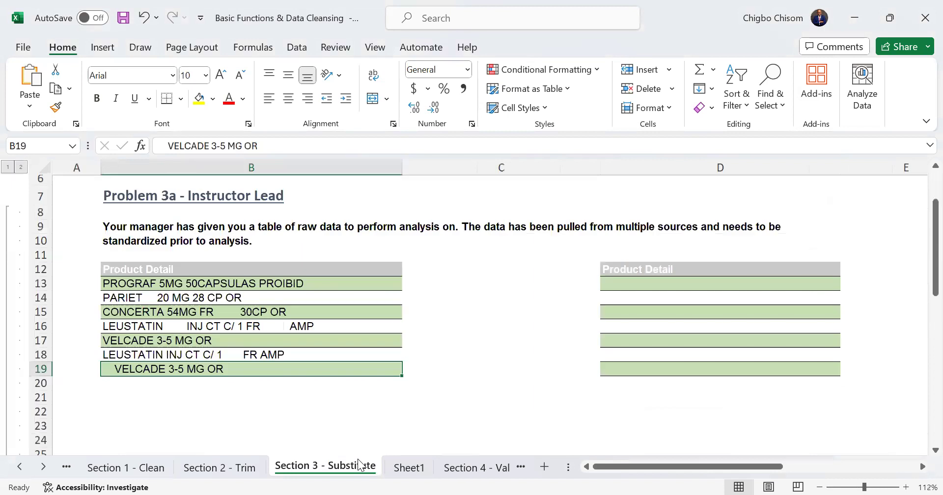
left_click(619, 278)
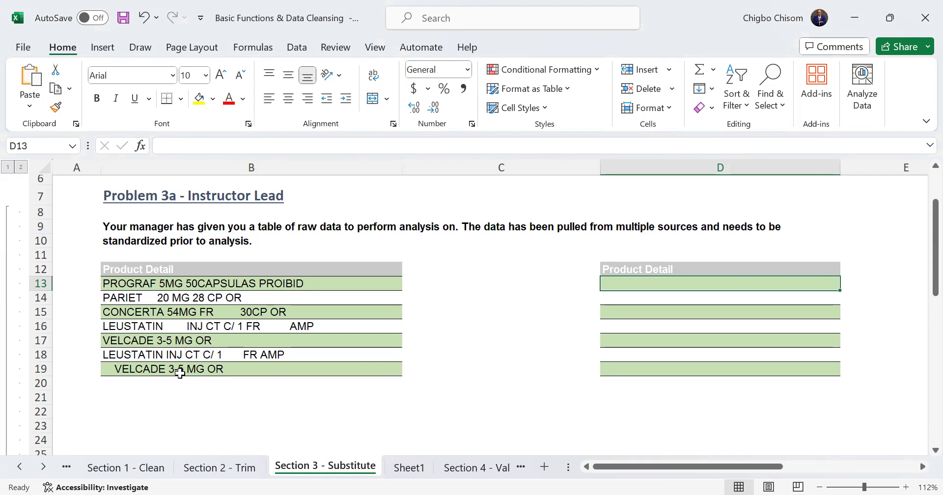
Step: Enter =SUBSTITUTE(B13, "-", "") in D13, giving PROGRAF 5MG 50CAPSULAS PROIBID
type("=")
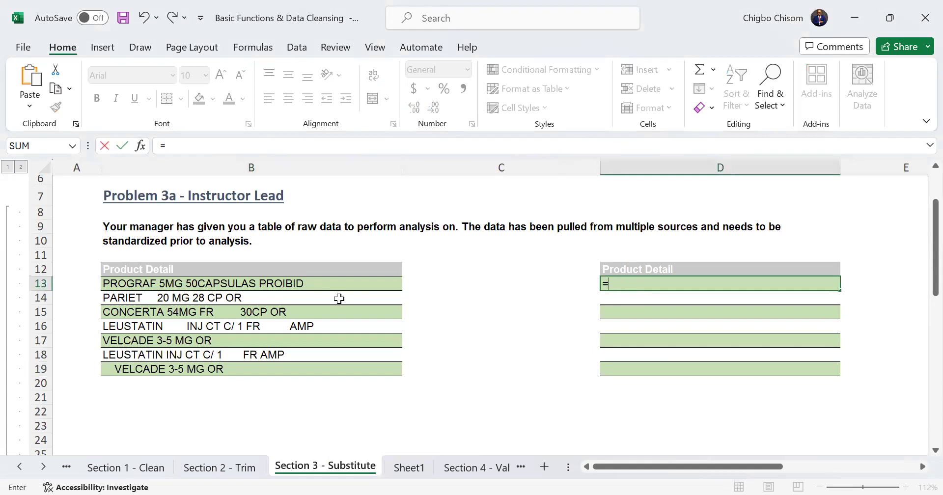
type("SUBSTITUTE(")
left_click(273, 282)
type(", \"")
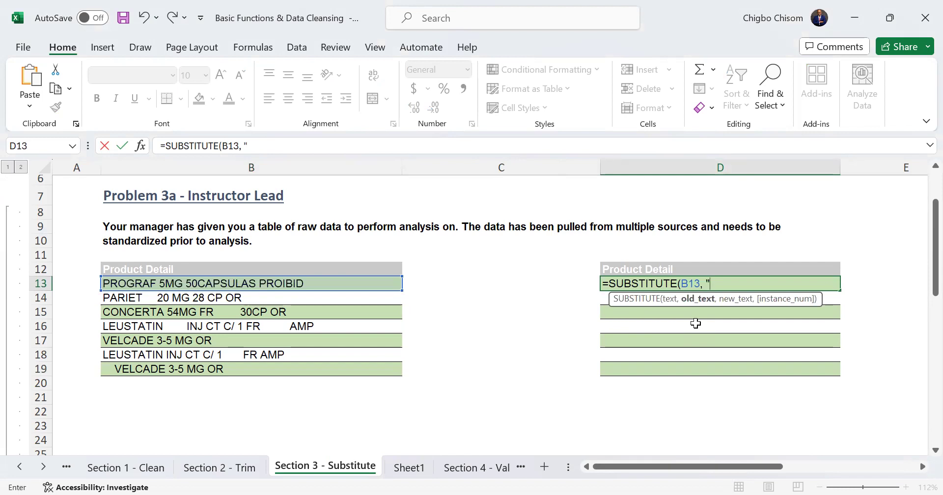
type("-\", \"")
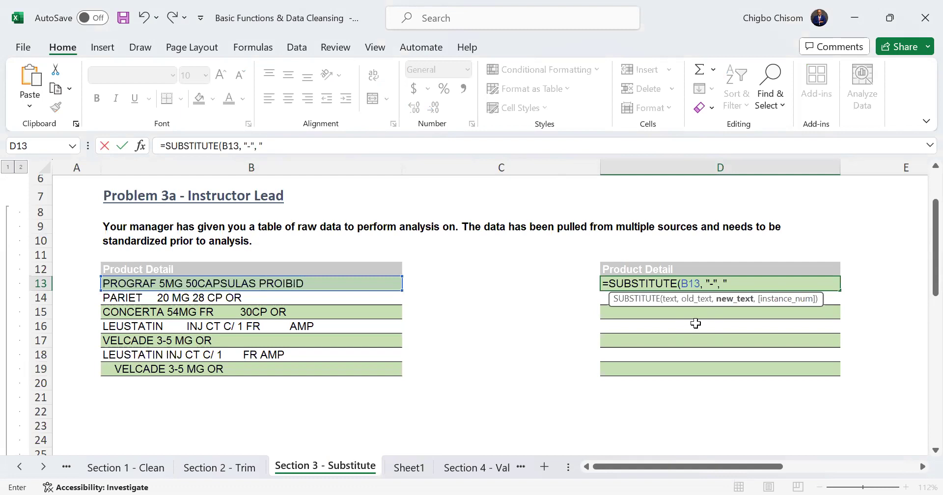
type("\")")
key("Return")
left_click(757, 285)
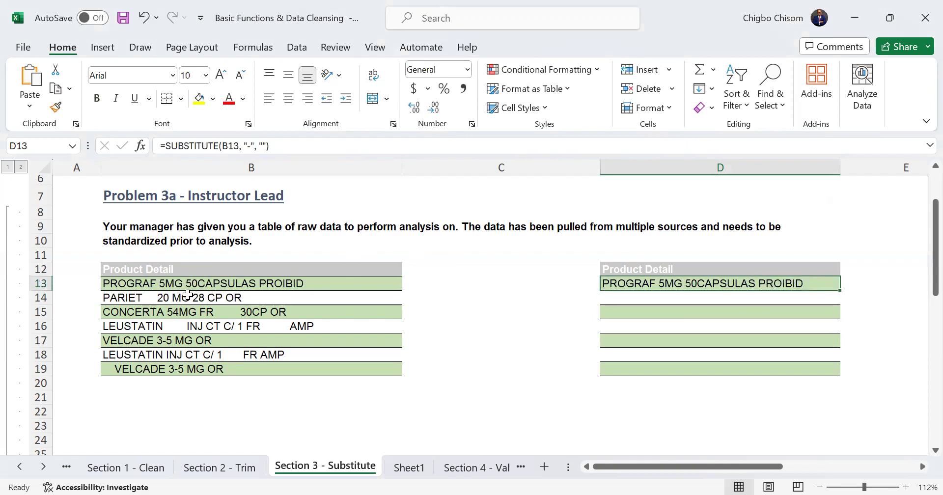
Step: Fill D13's hyphen-removing formula down through D19 and select D13:D19 to check the results
left_click_drag(841, 290, 832, 373)
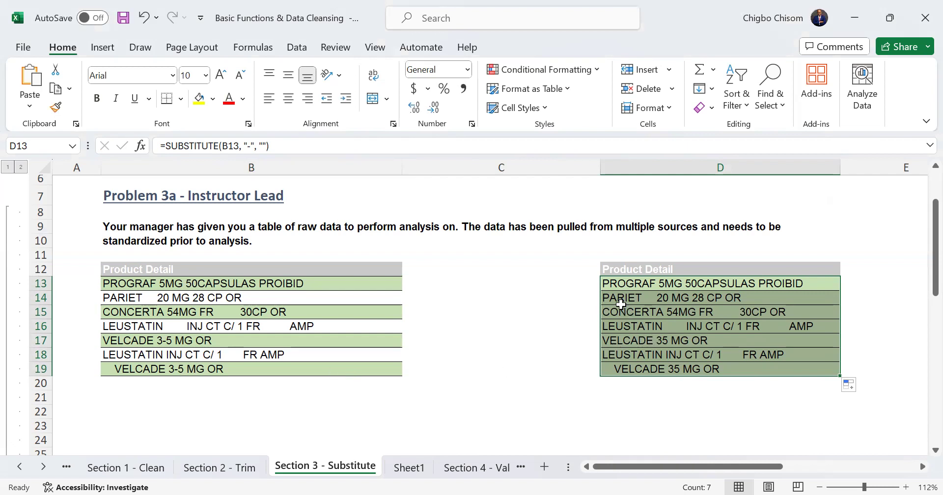
left_click_drag(616, 285, 638, 366)
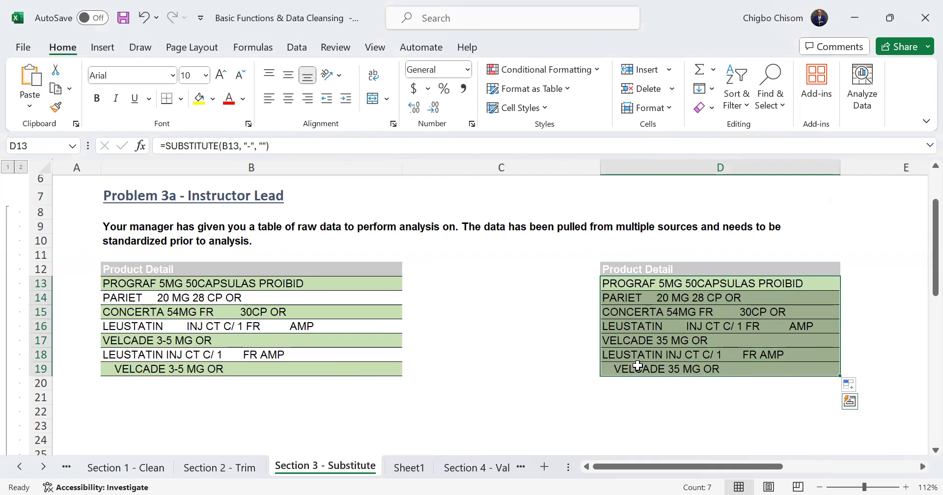
left_click_drag(619, 285, 632, 368)
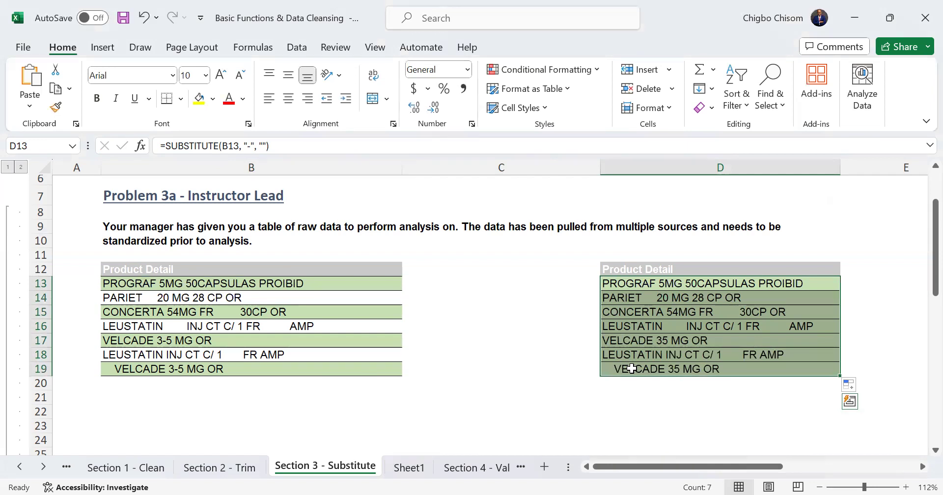
left_click_drag(623, 285, 629, 367)
left_click_drag(623, 285, 633, 367)
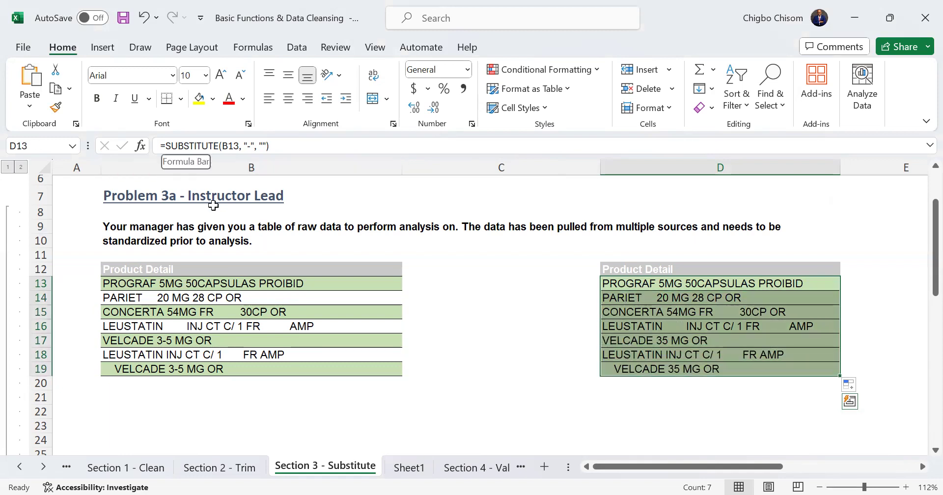
key("F2")
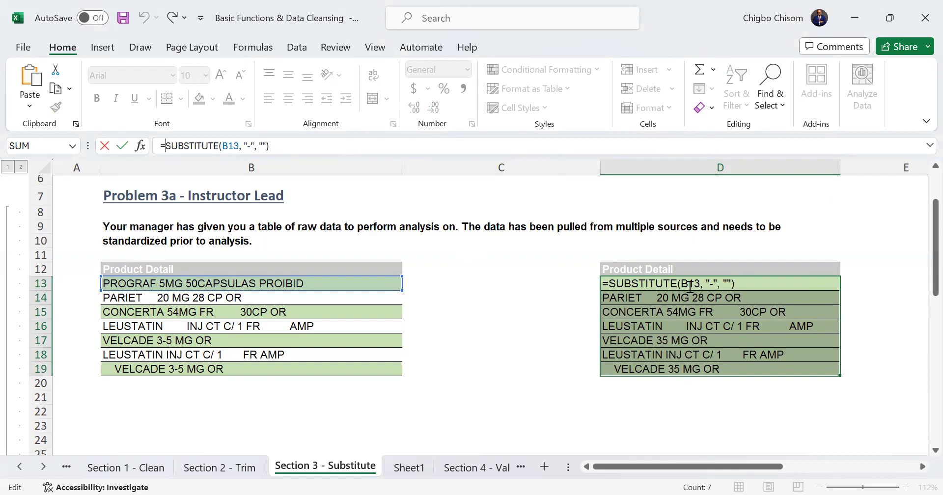
Step: Wrap D13 as =TRIM(SUBSTITUTE(B13, "-", "")) and fill it down to D19
left_click(611, 282)
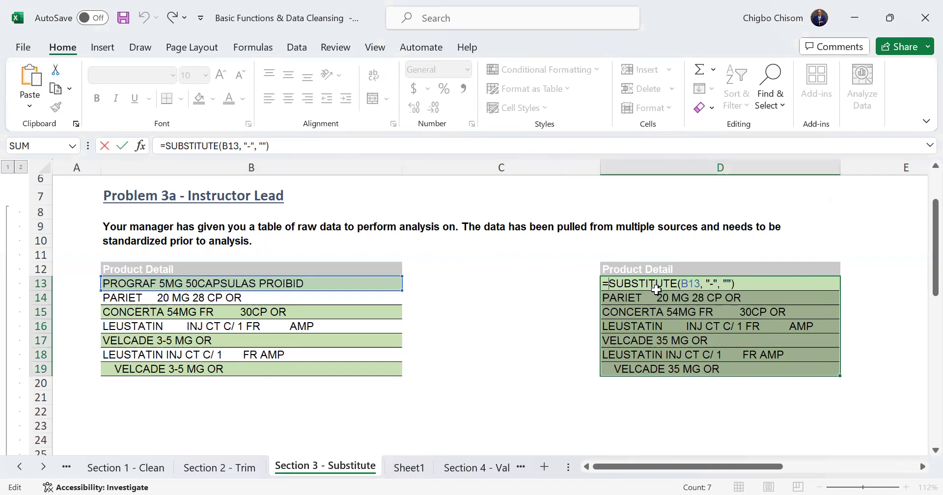
type("tri")
key("Tab")
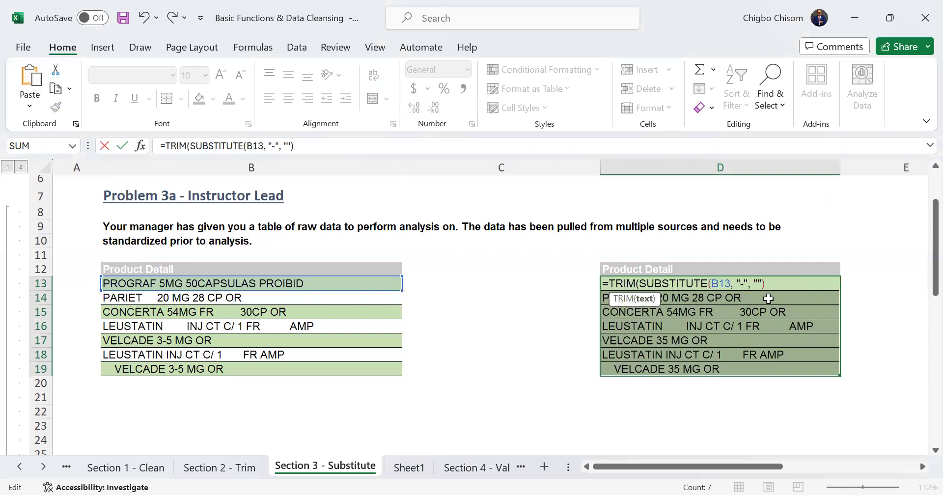
type(")")
key("Return")
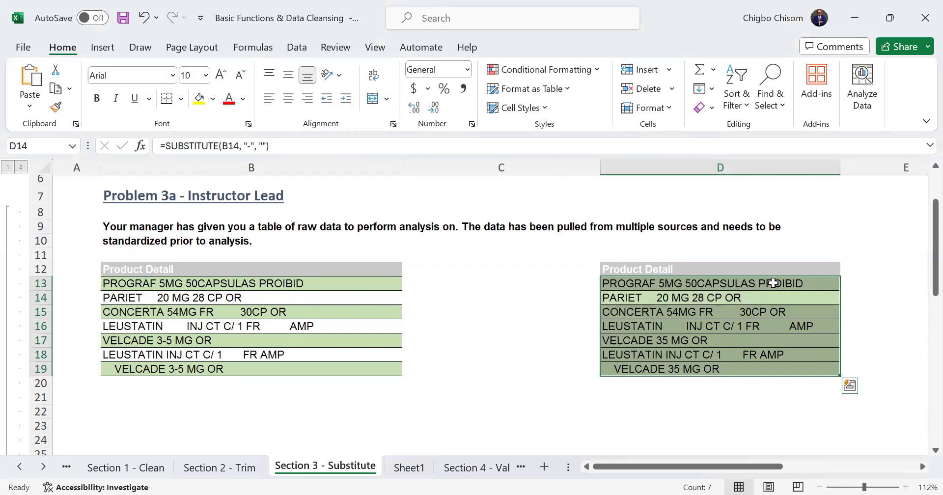
left_click(773, 283)
double_click(841, 290)
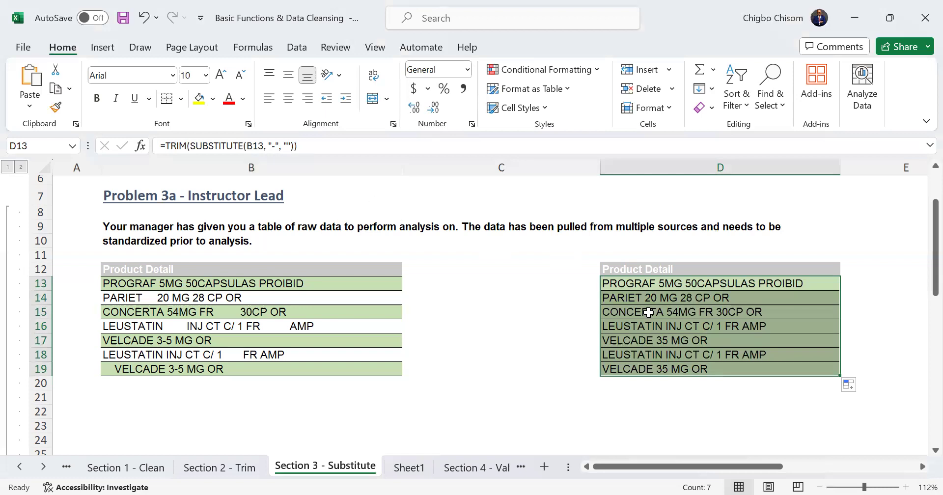
Step: Scroll to Problem 3b and check the Quarter 1, 2013 label beside answer cell C42
scroll(649, 312, "down", 7)
scroll(648, 312, "down", 4)
scroll(649, 312, "up", 2)
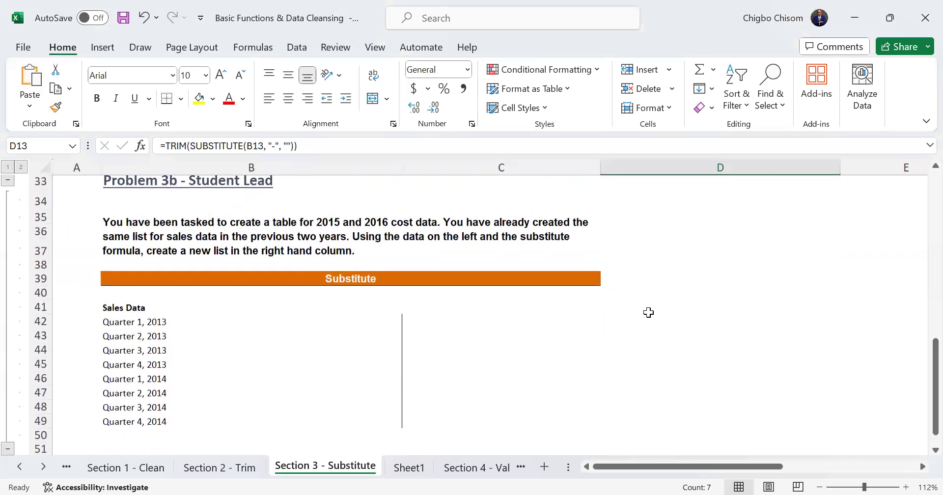
scroll(649, 313, "up", 1)
left_click(430, 366)
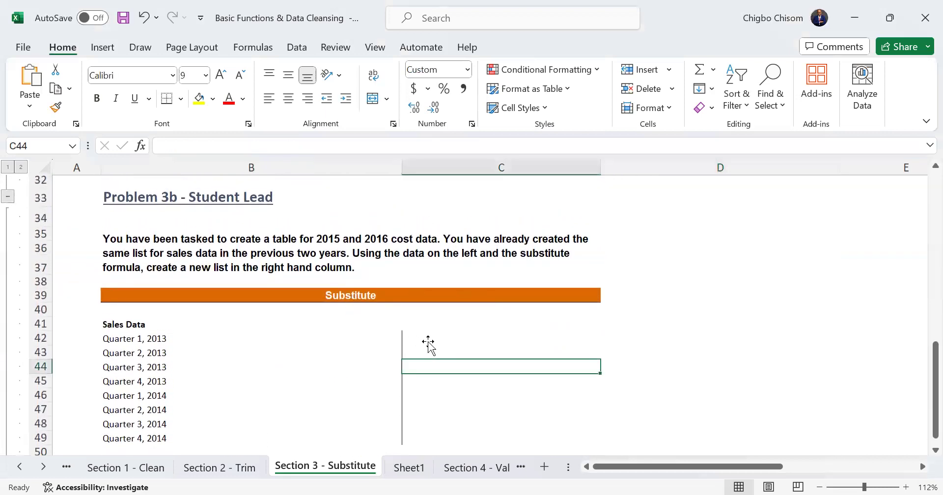
key("Up")
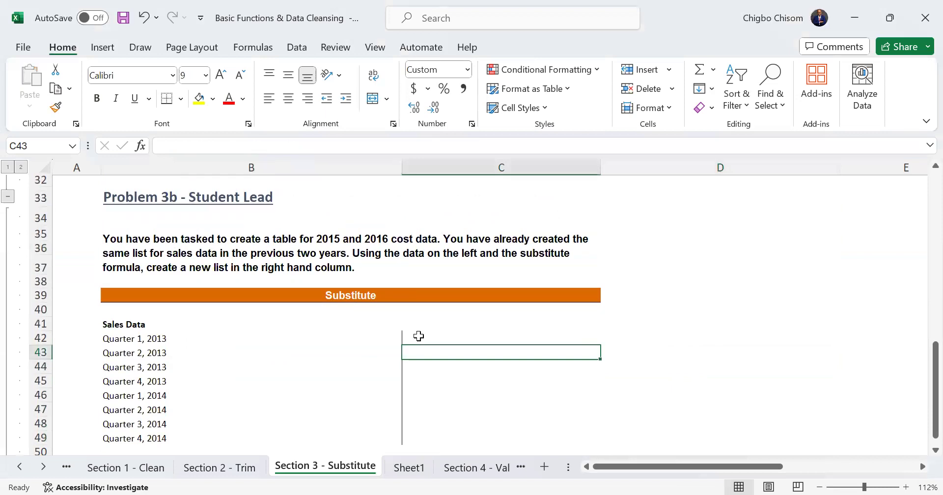
left_click(399, 339)
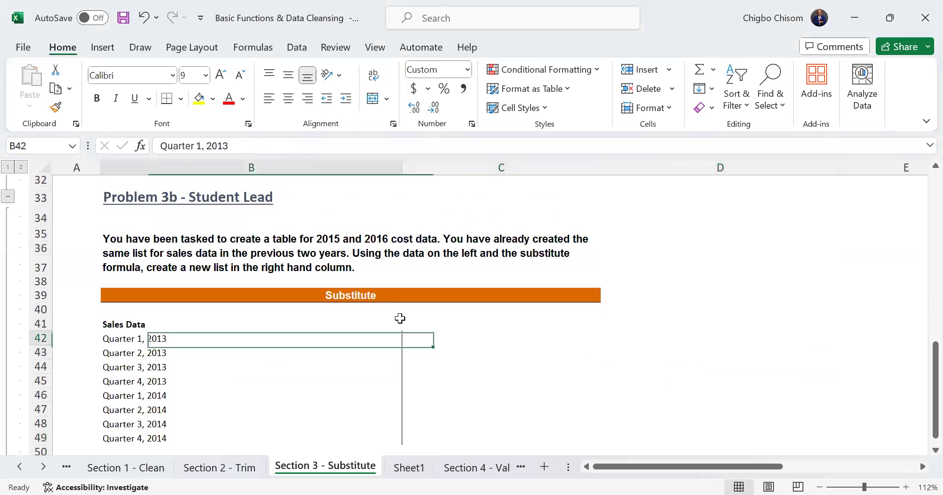
left_click(422, 336)
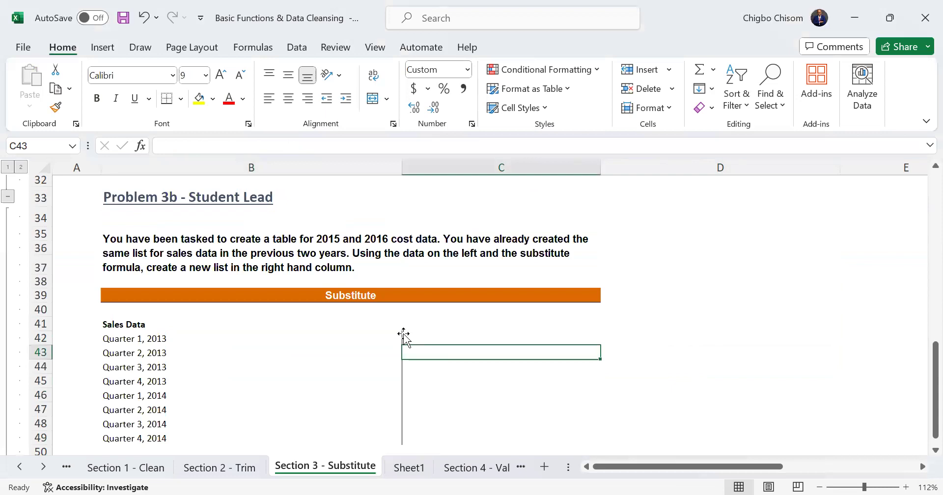
left_click(459, 327)
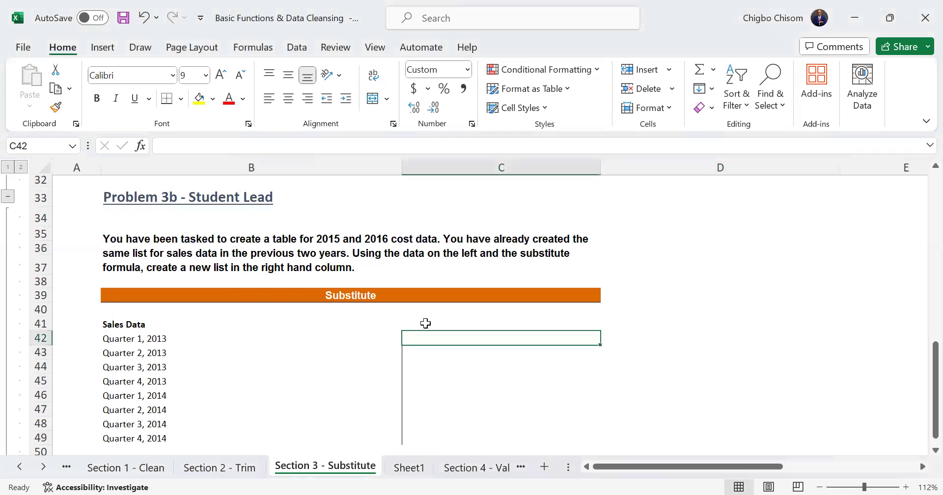
key("F2")
key("Return")
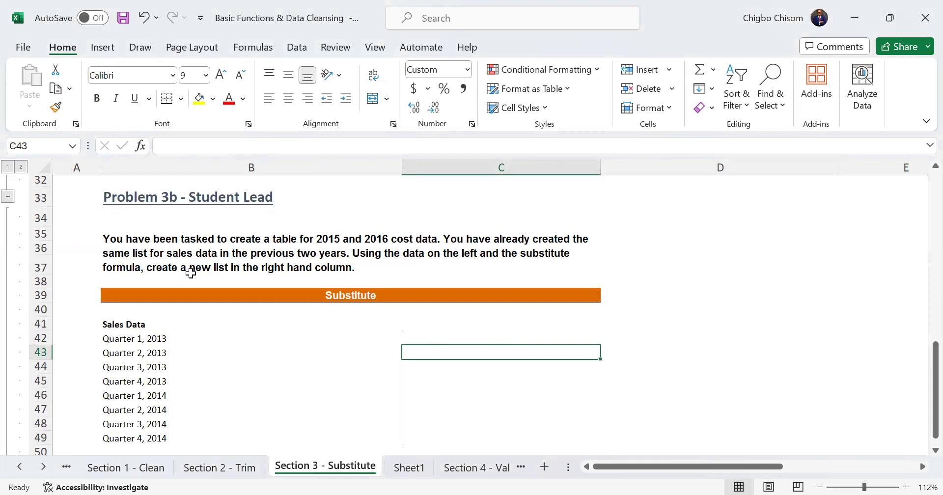
Step: Inspect the quarter labels in B43:B48 and try answer cell C43 without entering anything
left_click(495, 13)
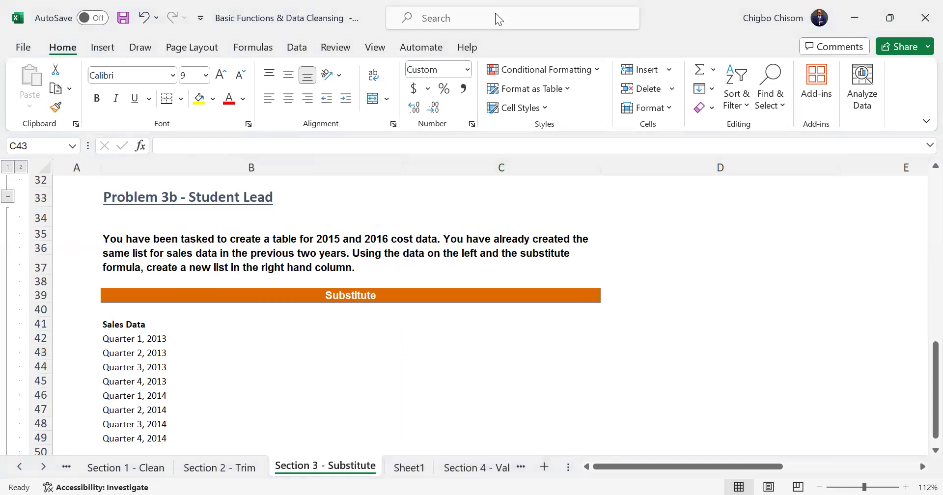
left_click(423, 332)
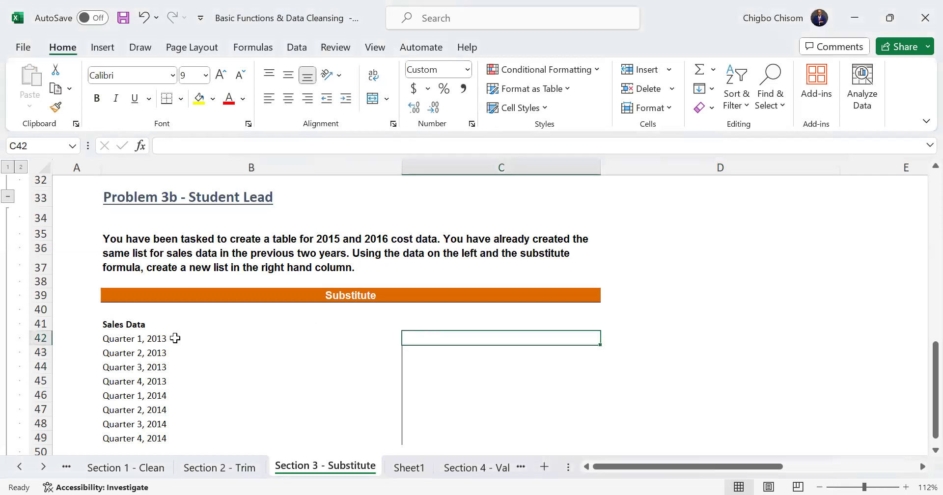
left_click(153, 347)
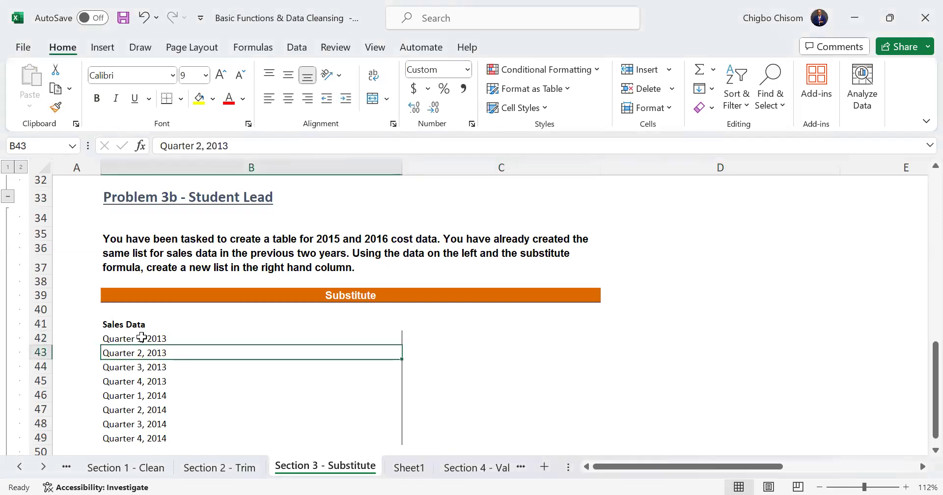
left_click_drag(152, 351, 158, 420)
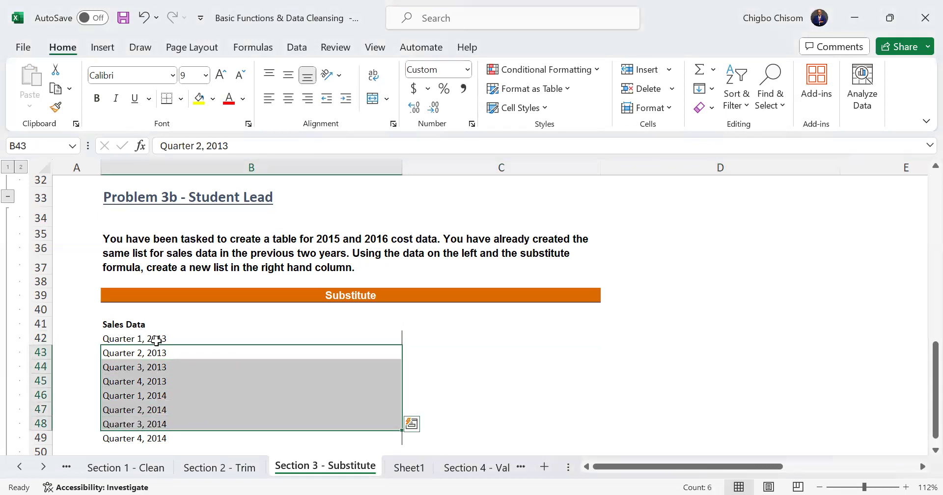
key("shift+BackSpace")
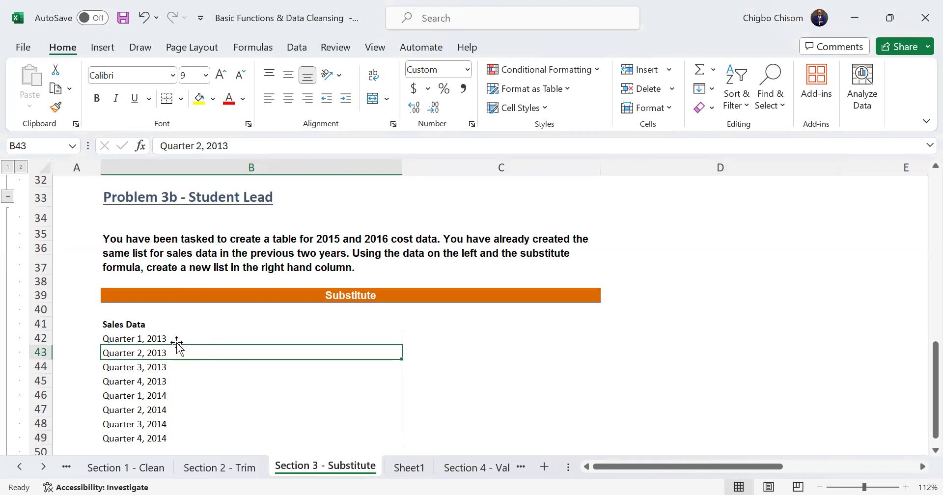
left_click(452, 350)
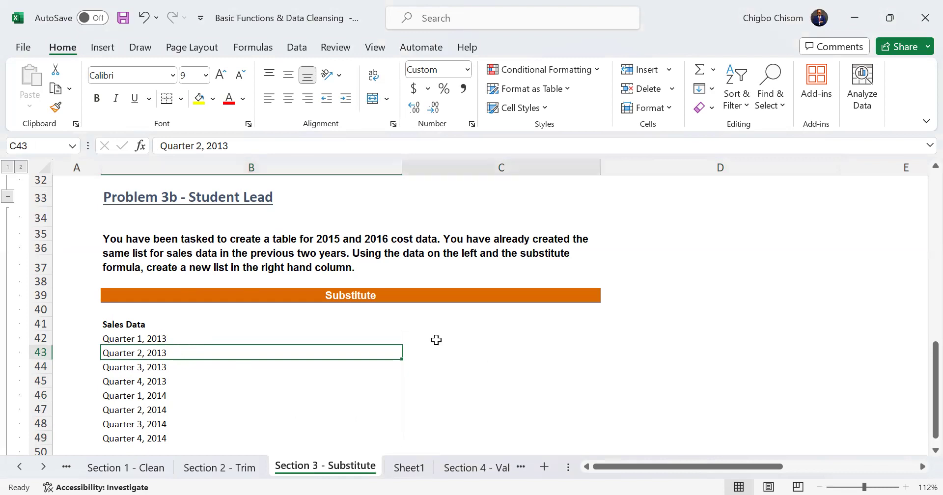
double_click(428, 335)
key("Escape")
key("Down")
key("Down")
key("Down")
key("Up")
key("Up")
key("Up")
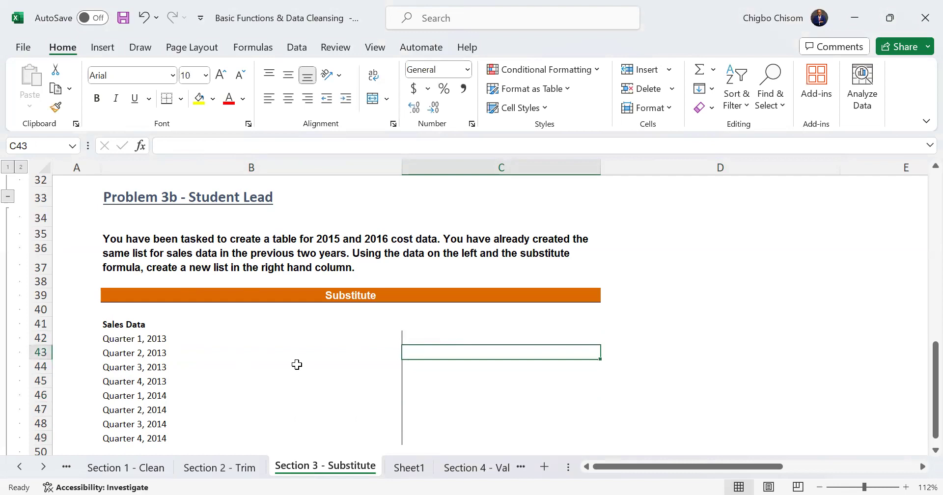
Step: Reopen answer cell C43 for editing to begin a formula
left_click_drag(435, 329, 419, 330)
left_click(460, 320)
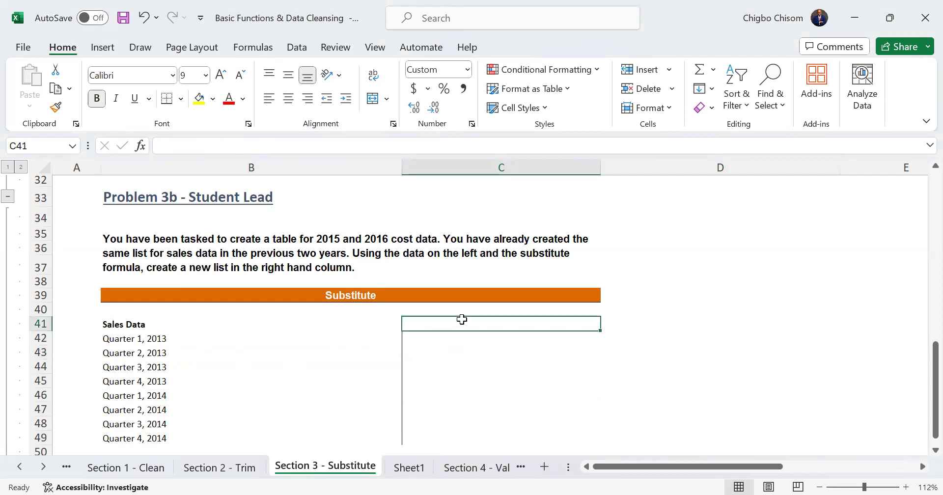
left_click(461, 344)
left_click(434, 337)
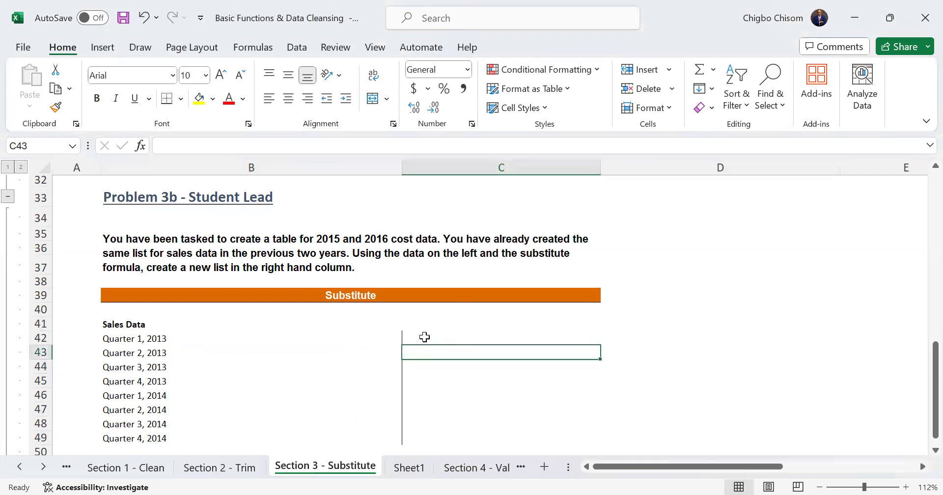
double_click(424, 335)
left_click(426, 337)
Step: Enter =SUBSTITUTE(B42, 2013, 2016) in C43 so it shows Quarter 1, 2016
type("=")
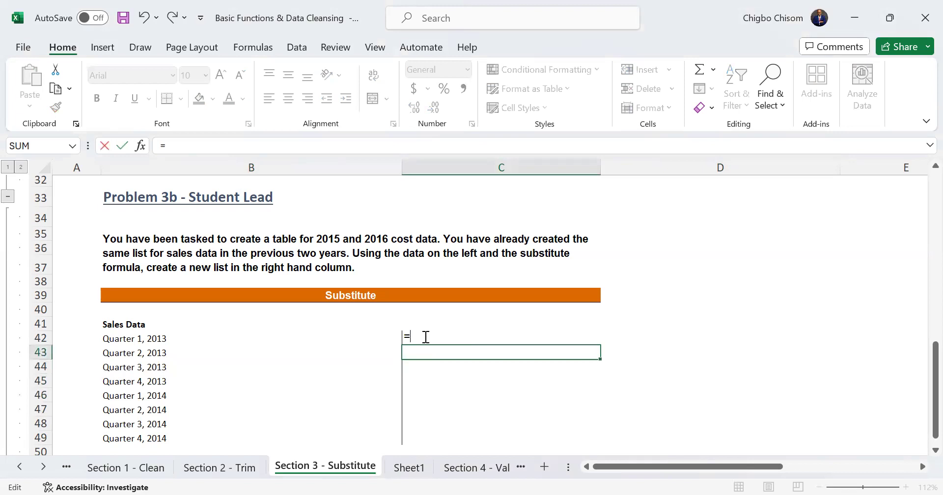
type("SUBSTITUTE(")
left_click(153, 348)
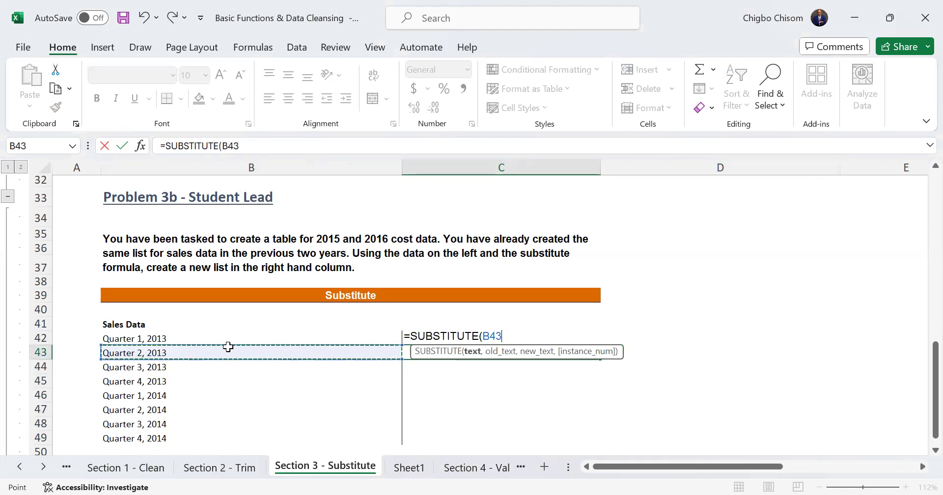
key("BackSpace")
type("2")
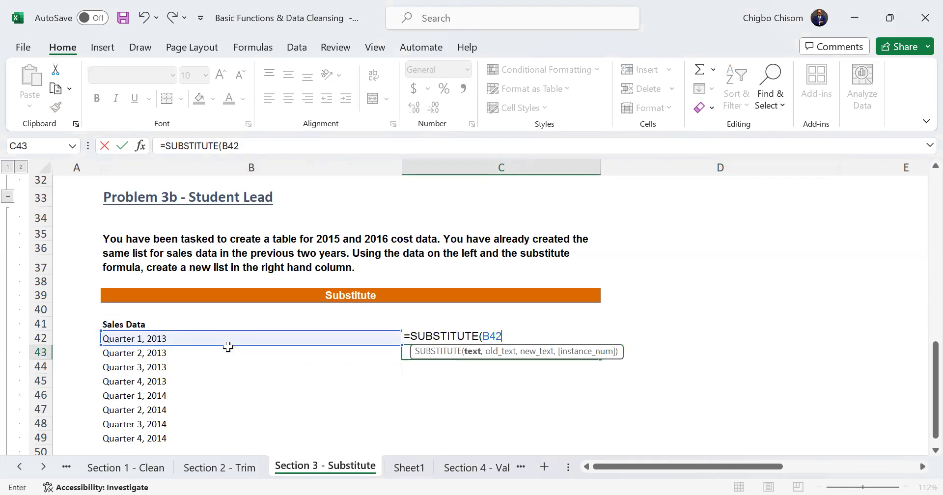
type(",")
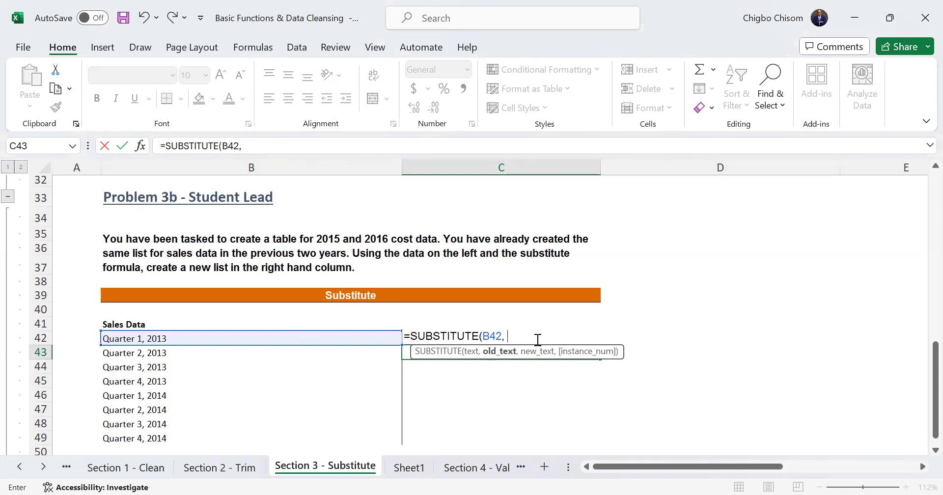
type("2")
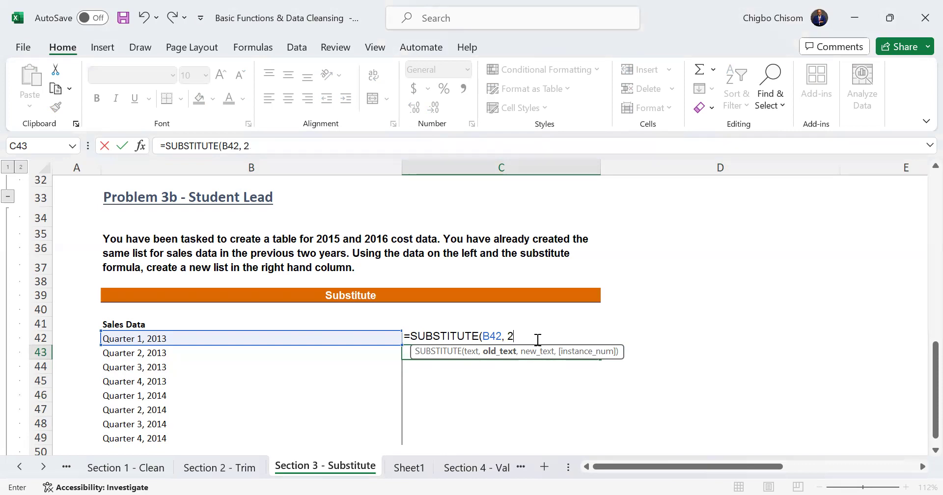
type("013,")
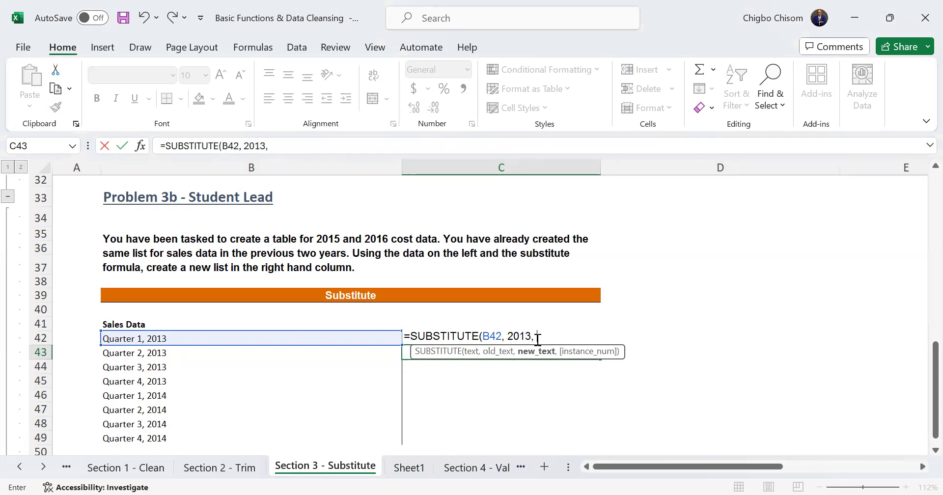
type(" 2016)")
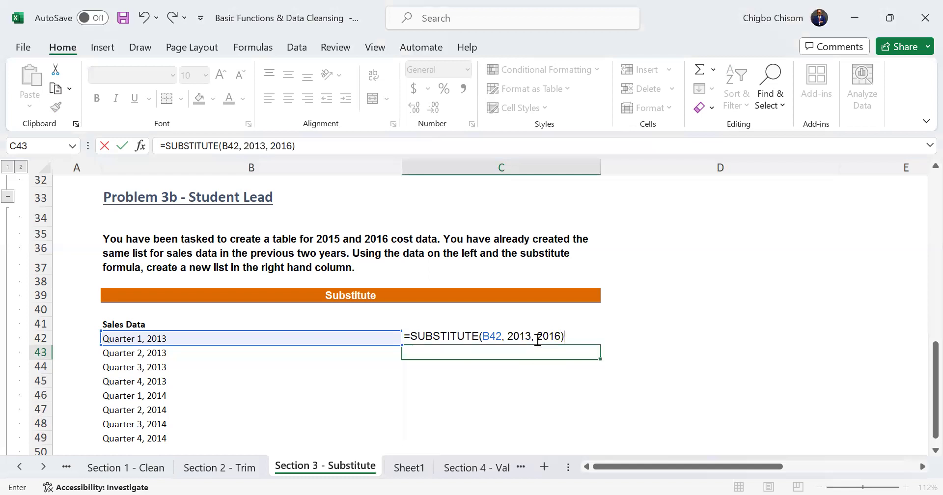
key("Return")
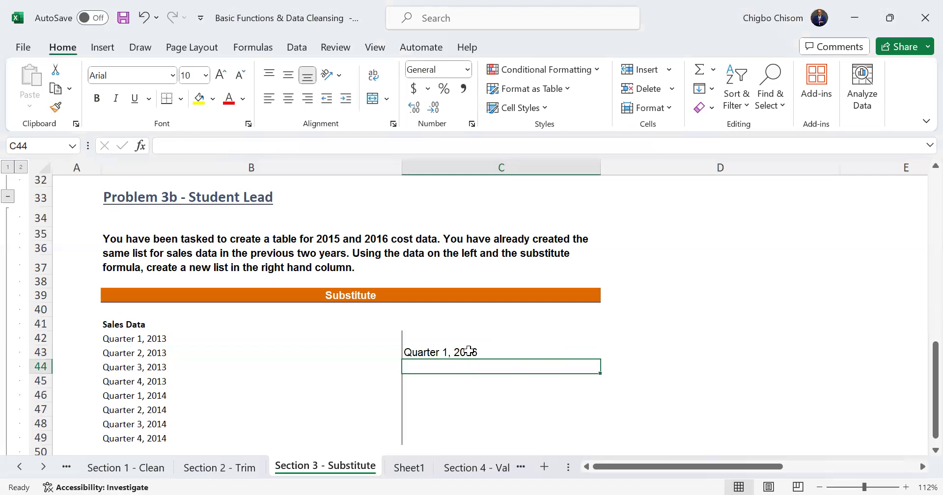
left_click_drag(468, 360, 426, 336)
left_click(576, 234)
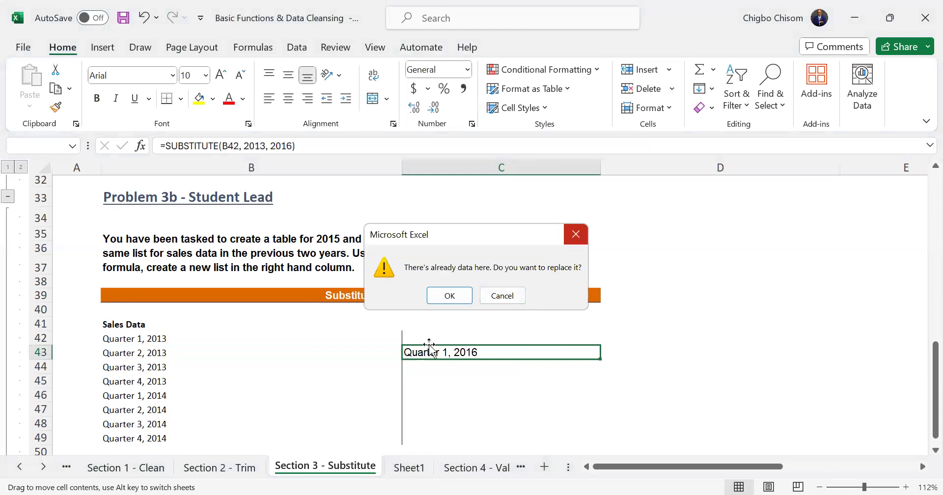
key("ctrl+z")
double_click(514, 334)
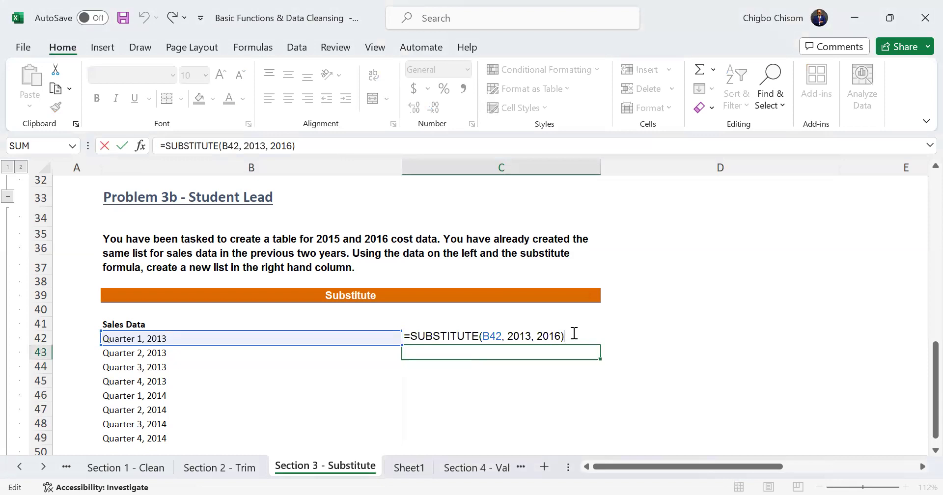
key("Return")
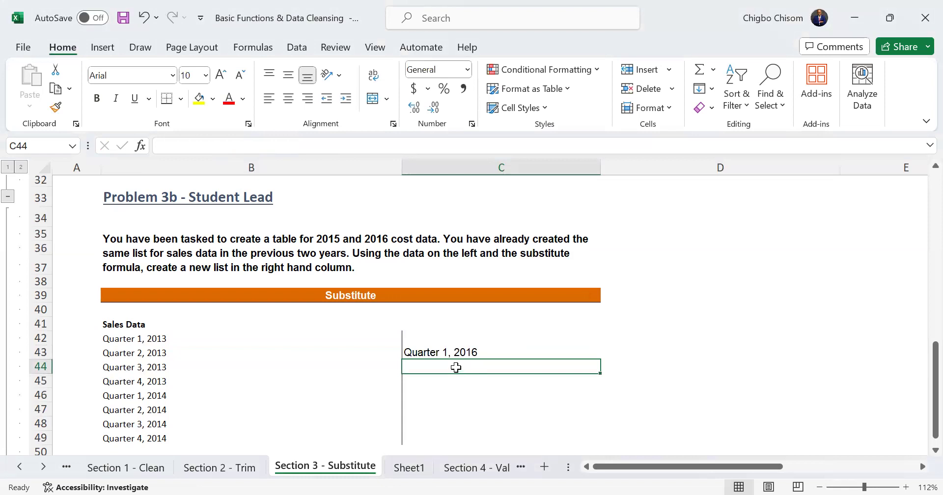
left_click(138, 351)
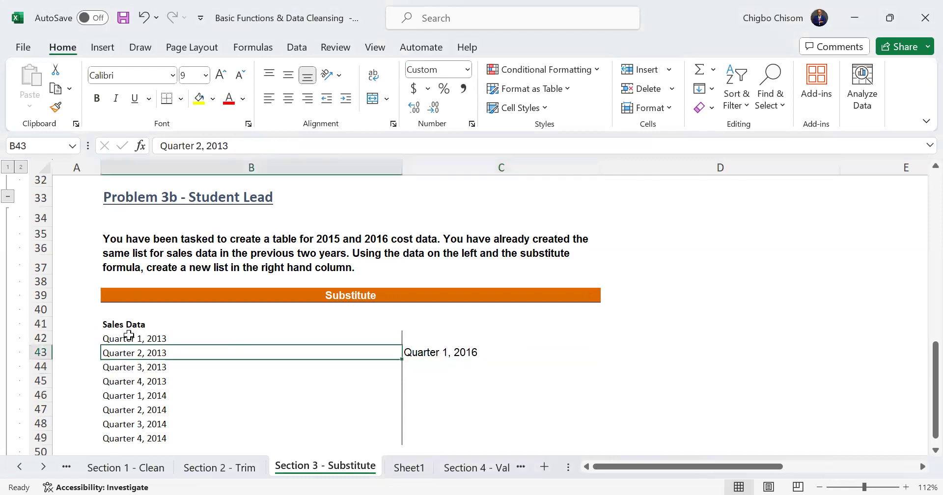
left_click(138, 335)
left_click_drag(138, 332, 348, 314)
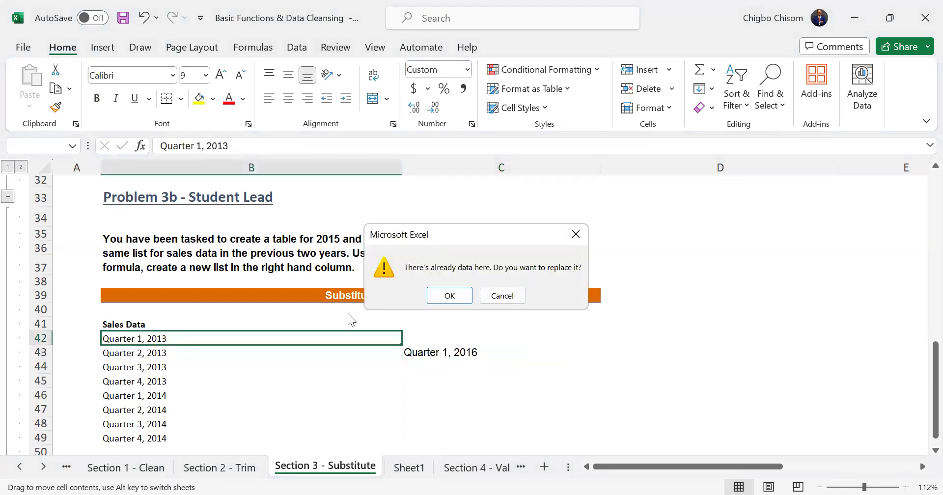
left_click(457, 296)
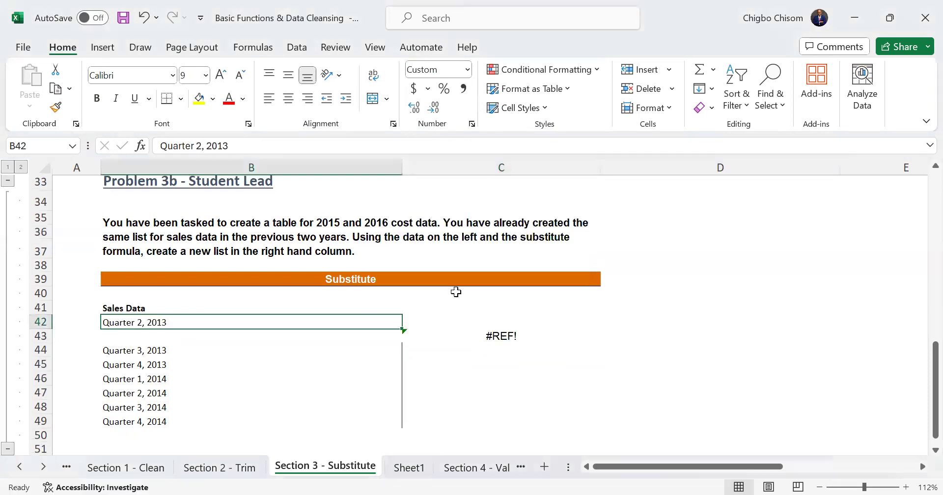
key("ctrl+z")
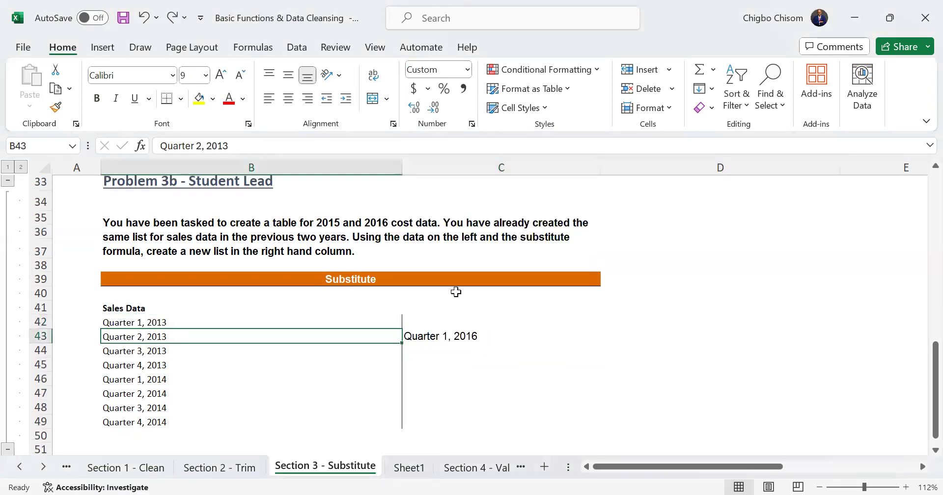
Step: Enter =SUBSTITUTE(B42, 2013, 2016) in C42 beside the Quarter 1, 2013 label
left_click(458, 336)
left_click(439, 317)
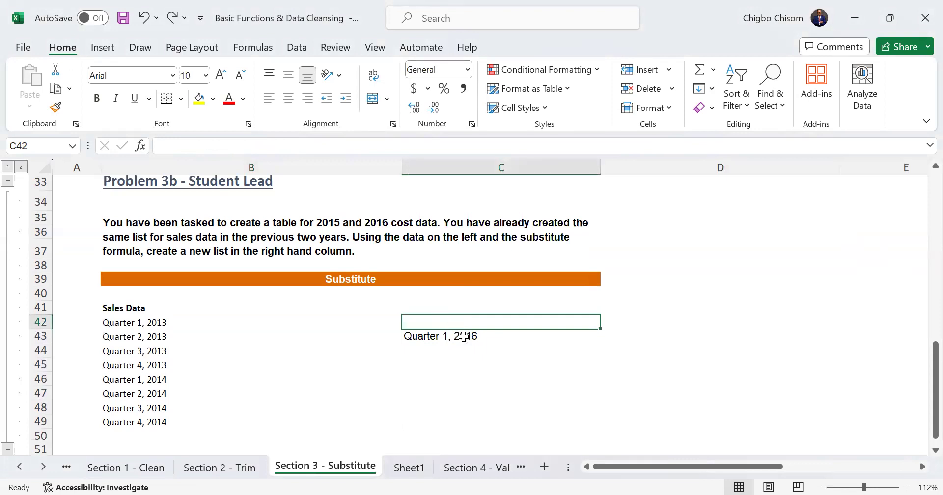
type("=")
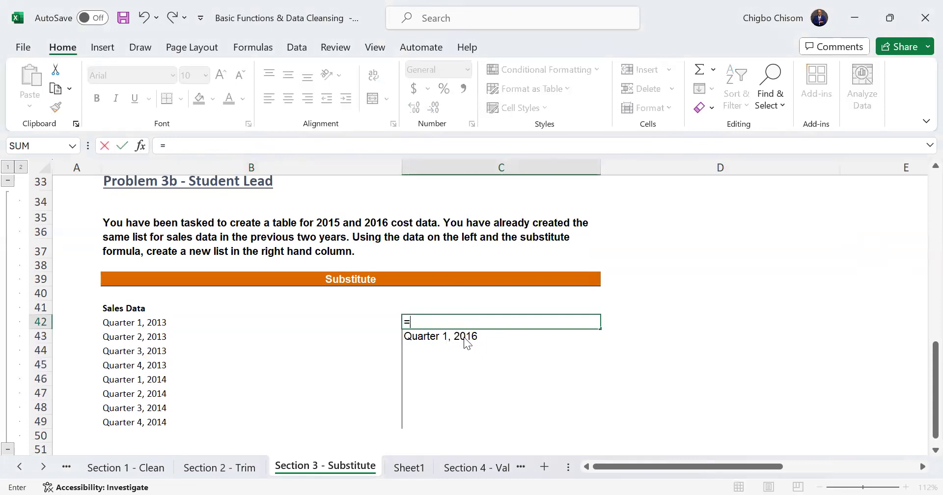
type("SUBSTITUTE(")
left_click(257, 323)
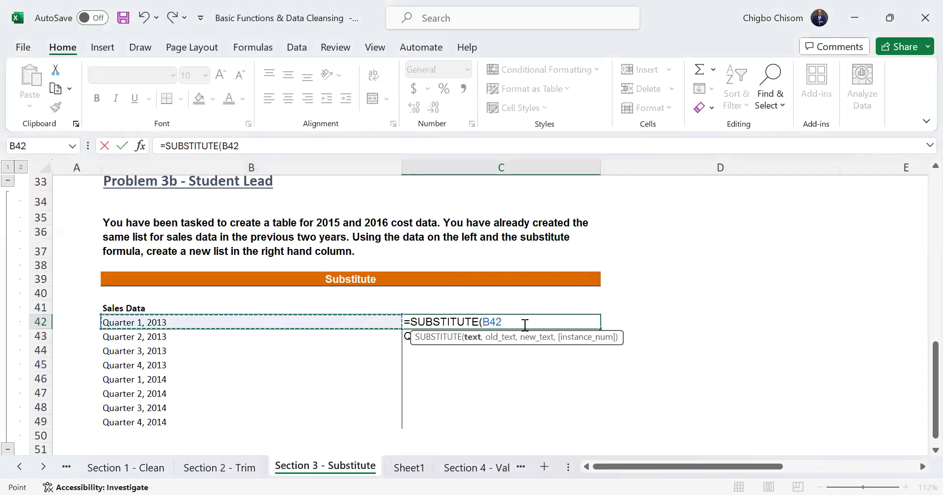
type(", 2013, 2016")
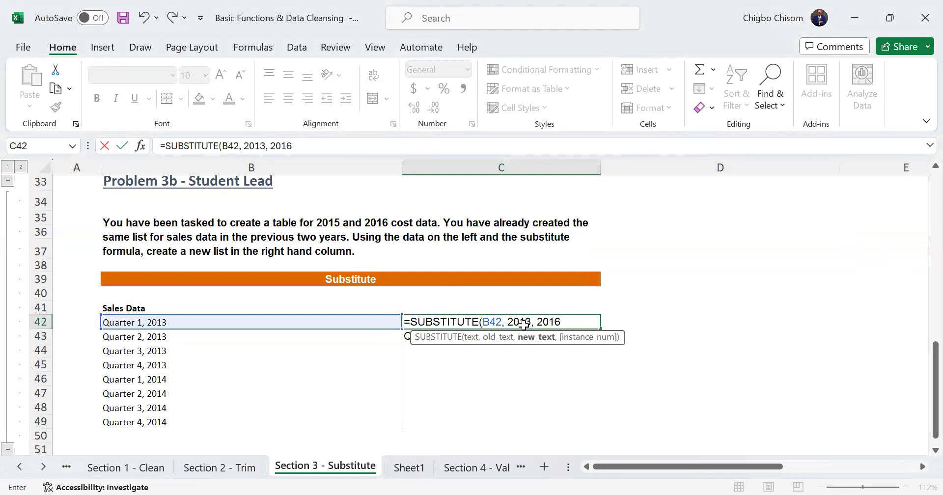
key("Return")
Step: Fill the C42 formula down through C49
left_click(534, 322)
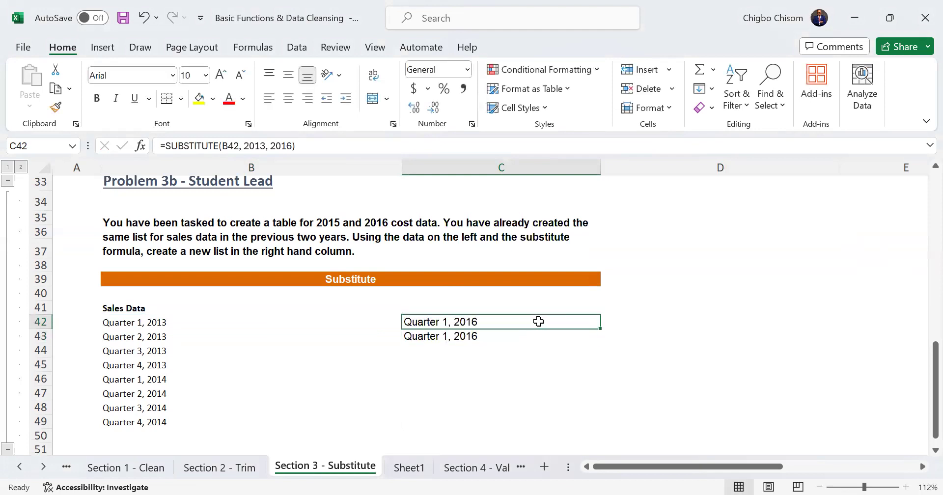
left_click_drag(600, 330, 594, 426)
left_click(631, 414)
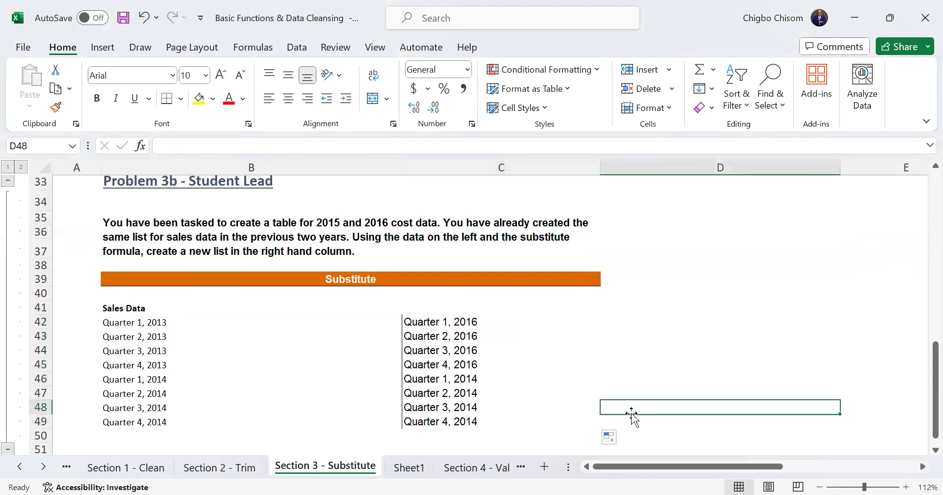
left_click(462, 322)
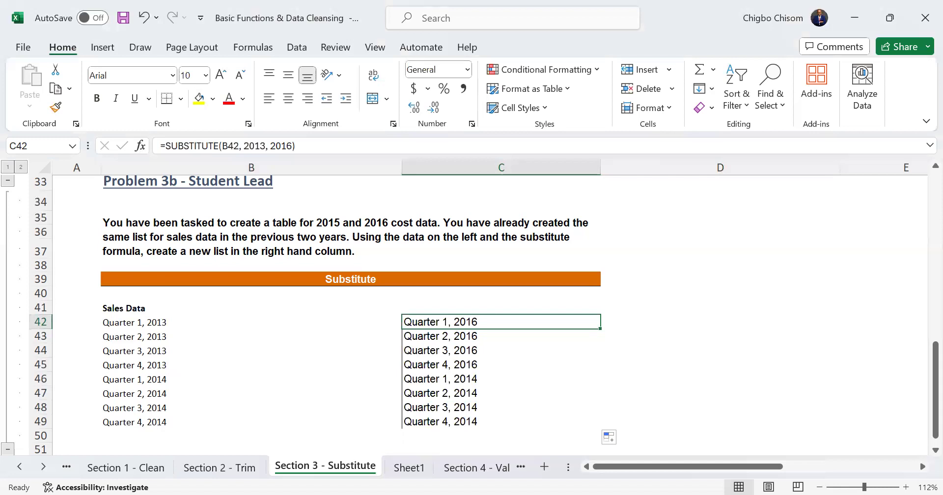
left_click_drag(471, 381, 473, 420)
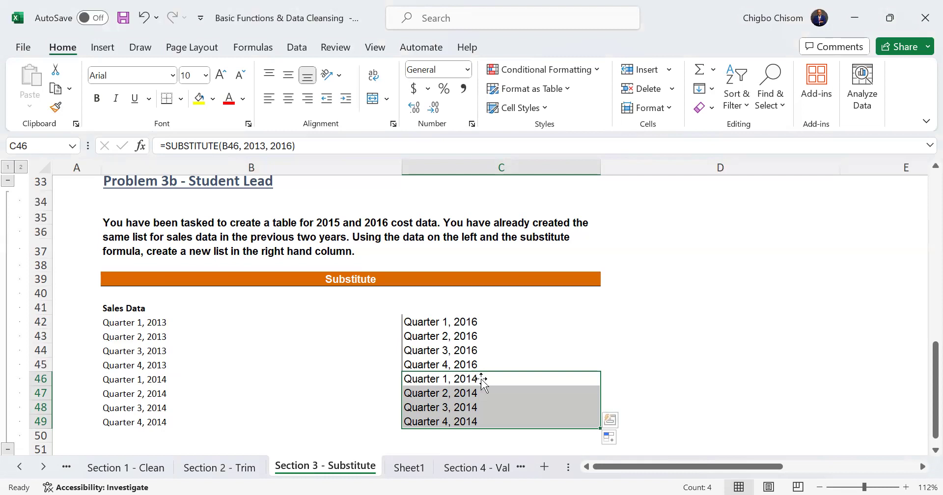
Step: Change C42's replacement year from 2016 to 2015 and fill it down to C49
left_click(474, 324)
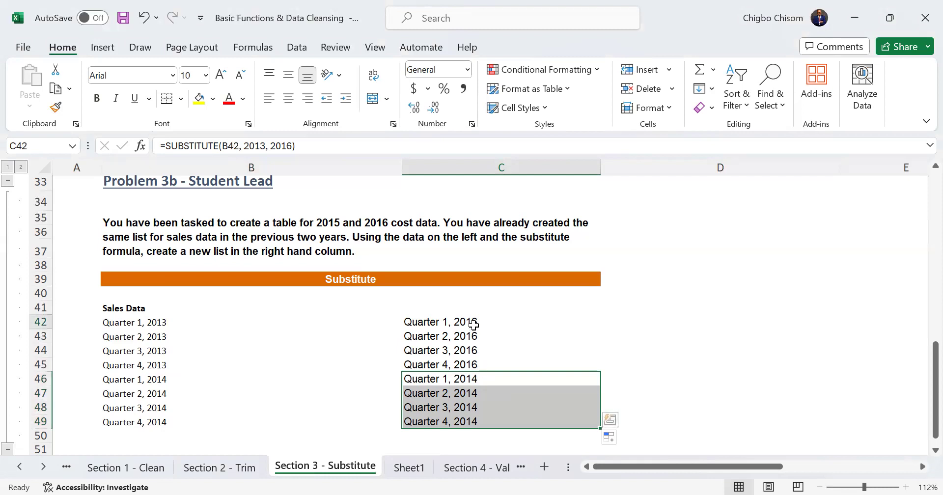
double_click(563, 319)
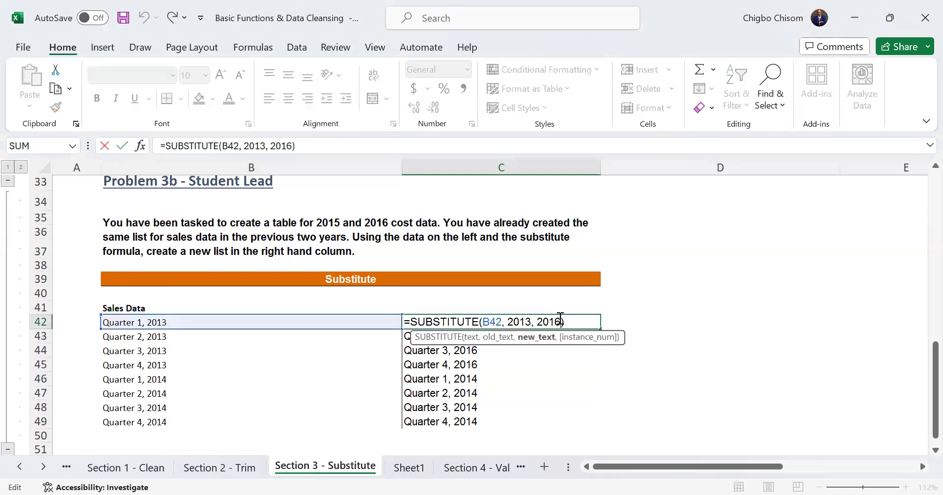
key("BackSpace")
type("5")
key("Return")
left_click(564, 322)
left_click_drag(599, 331, 587, 425)
left_click(453, 380)
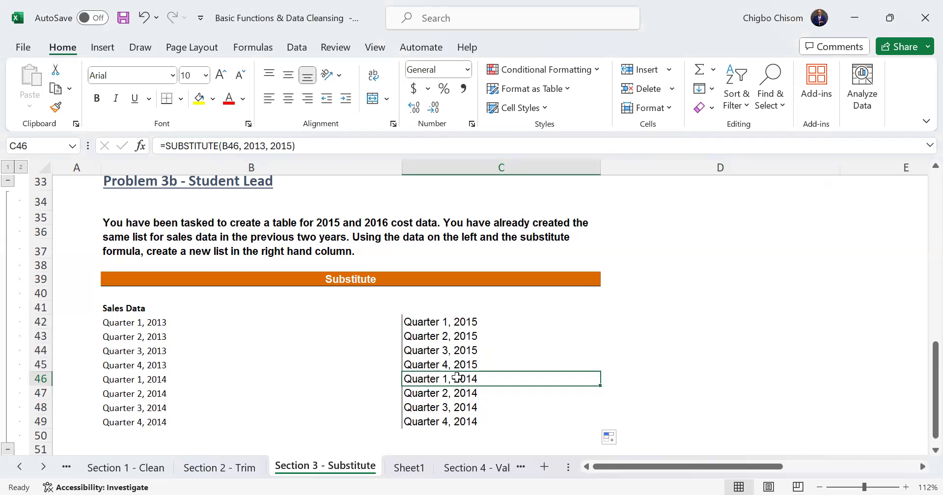
Step: Change the replacement year in C46 from 2015 to 2016 and fill it down to C49
double_click(490, 378)
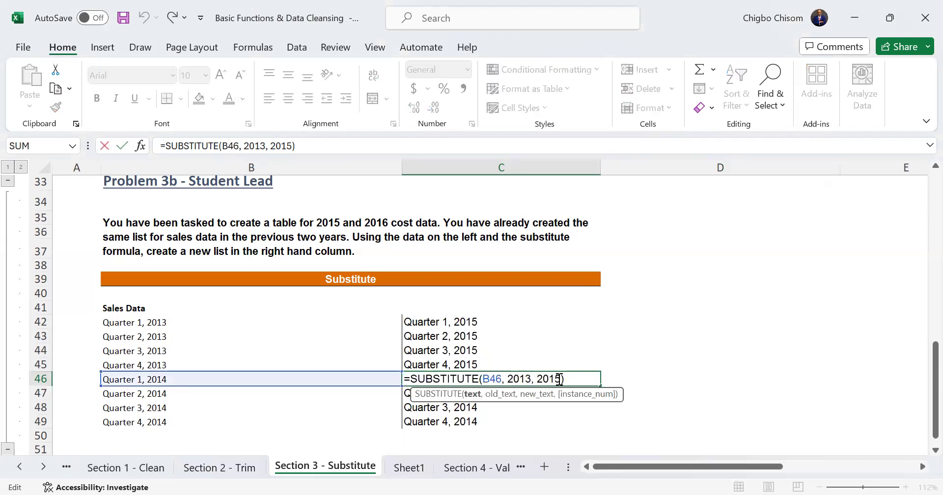
left_click(559, 380)
key("BackSpace")
type("6")
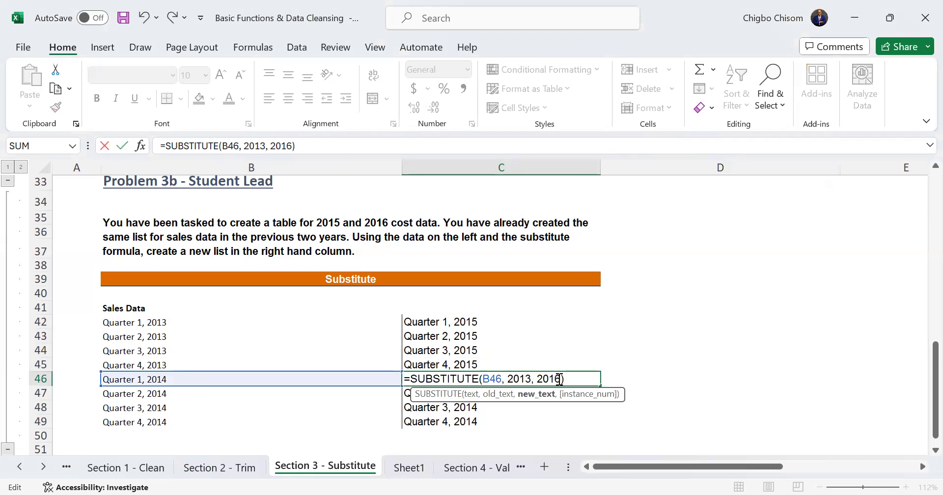
key("ctrl+Return")
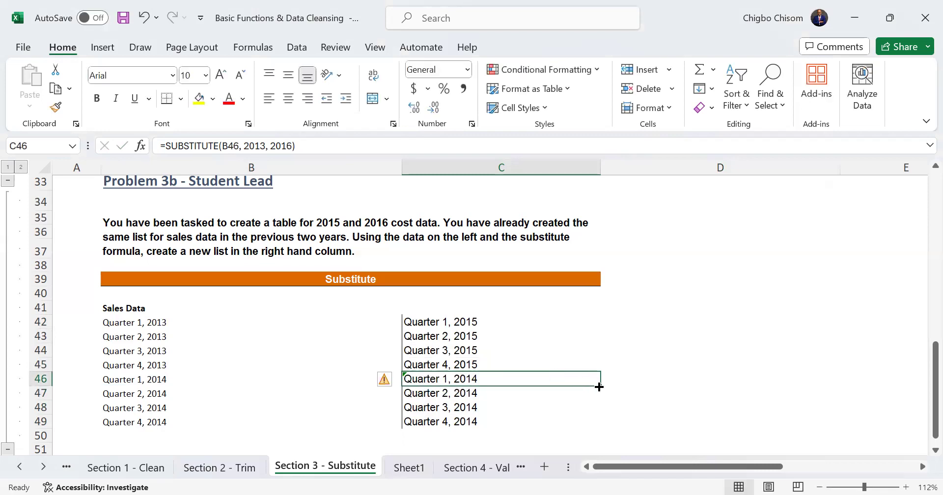
left_click_drag(604, 387, 596, 434)
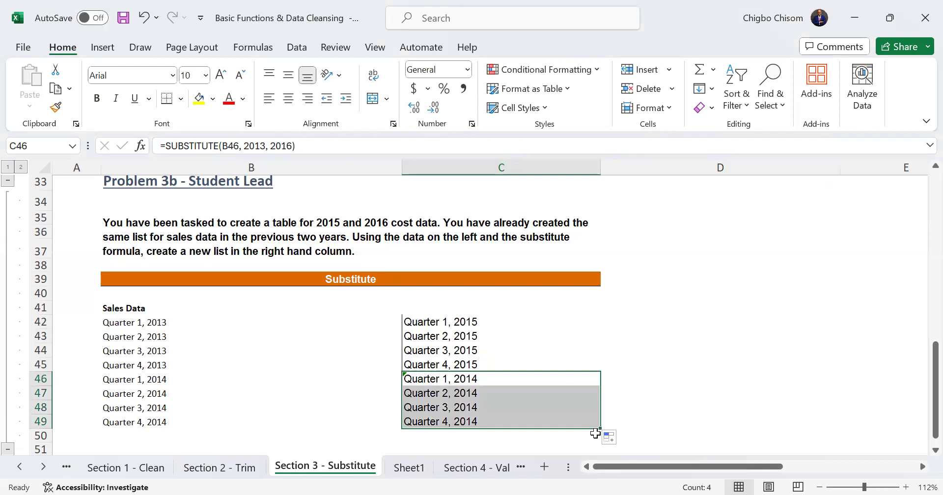
Step: Change the search year in C46 from 2013 to 2014 and fill it down to C49
left_click(495, 382)
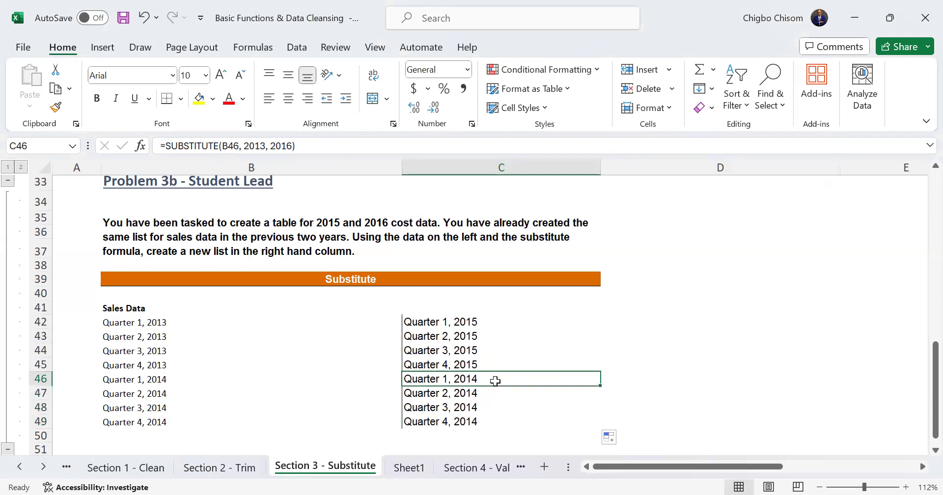
double_click(495, 381)
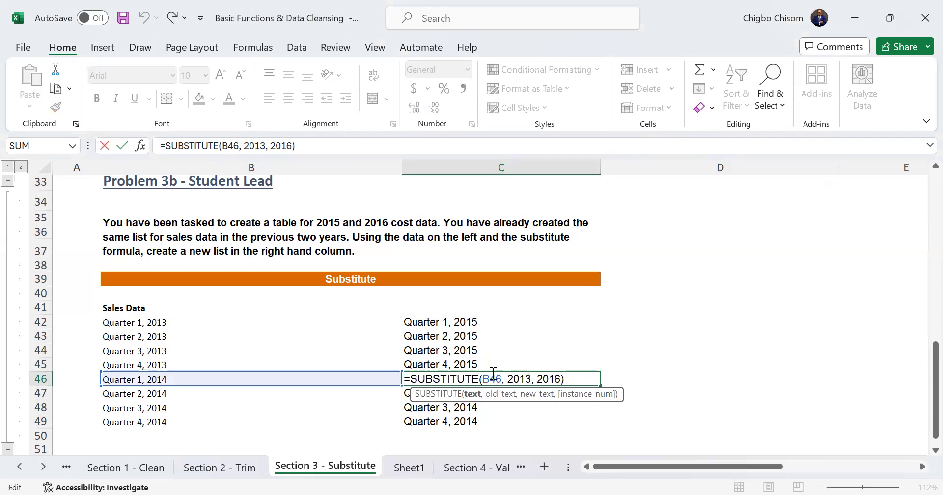
left_click(530, 378)
key("BackSpace")
type("4")
key("ctrl+Return")
left_click_drag(598, 387, 590, 425)
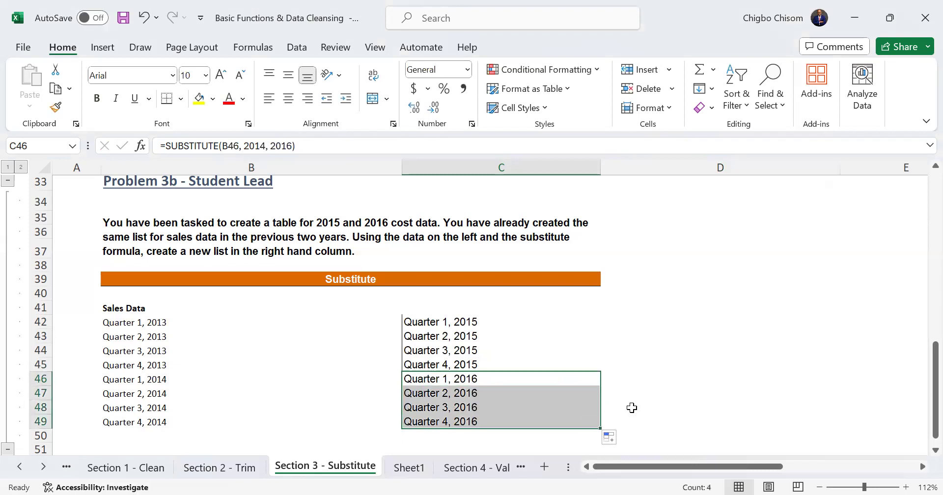
left_click(632, 408)
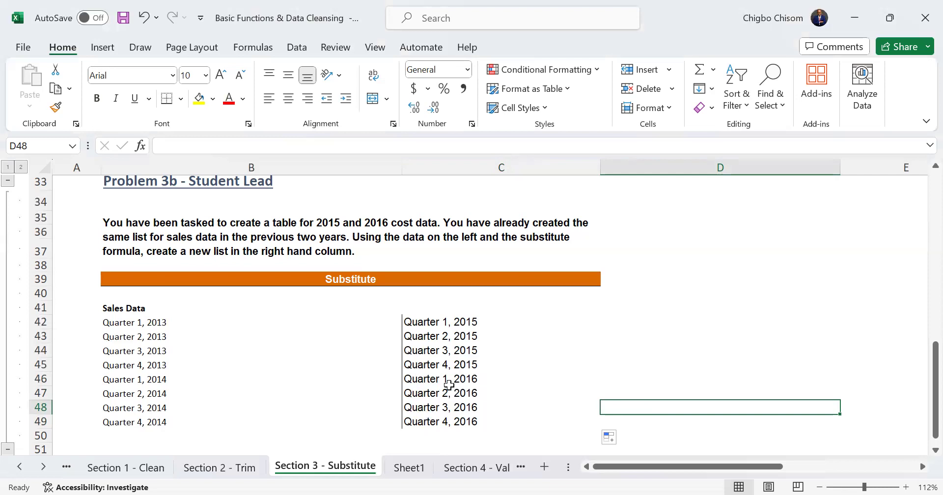
Step: Clear the results in C43:C49, keeping only the C42 formula
left_click_drag(437, 380, 452, 418)
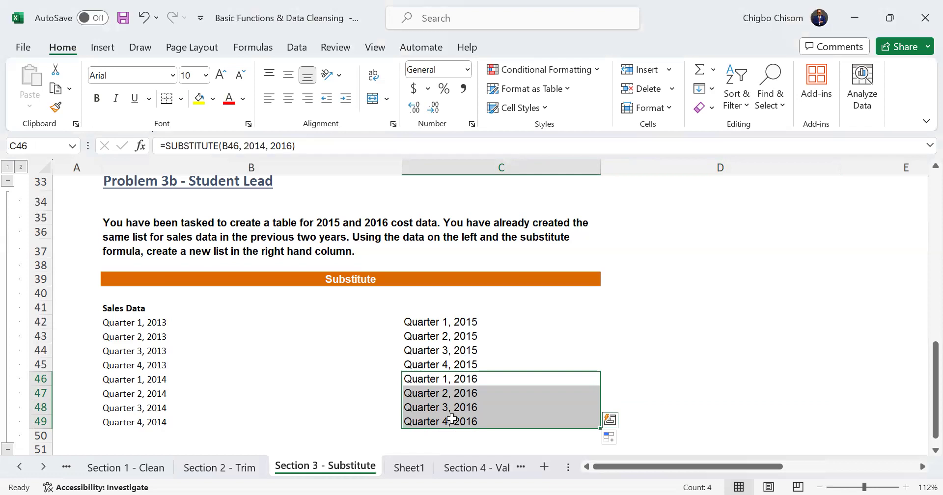
left_click_drag(438, 322, 457, 420)
left_click(457, 421)
left_click(439, 336)
left_click_drag(438, 336, 458, 419)
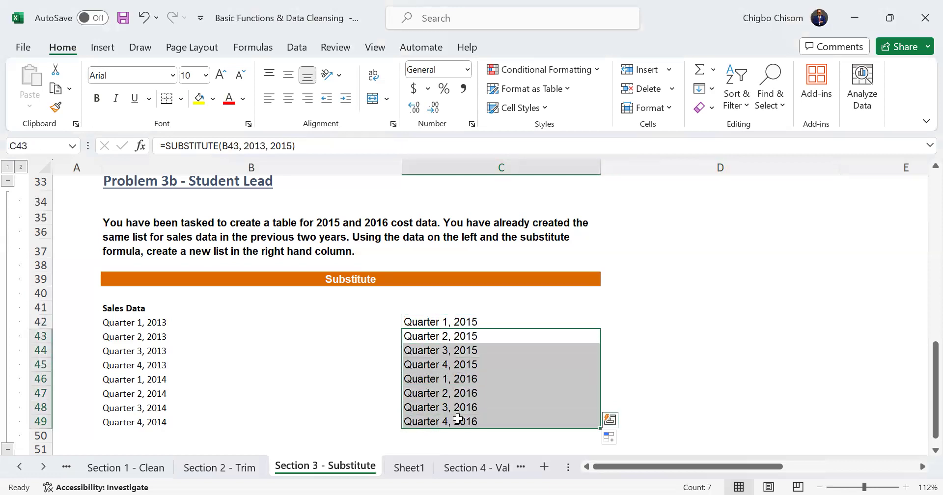
key("Delete")
Step: Wrap C42's formula in an outer SUBSTITUTE that replaces 2014 with 2016
left_click(421, 325)
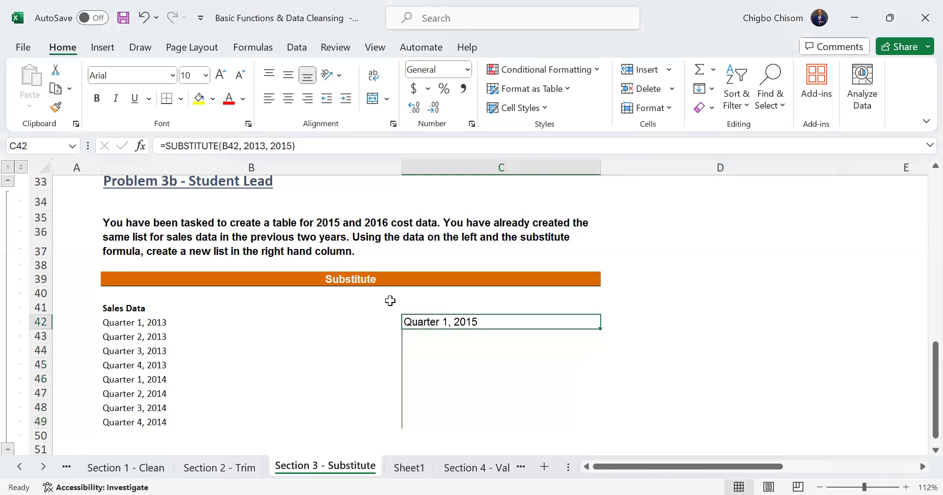
key("F2")
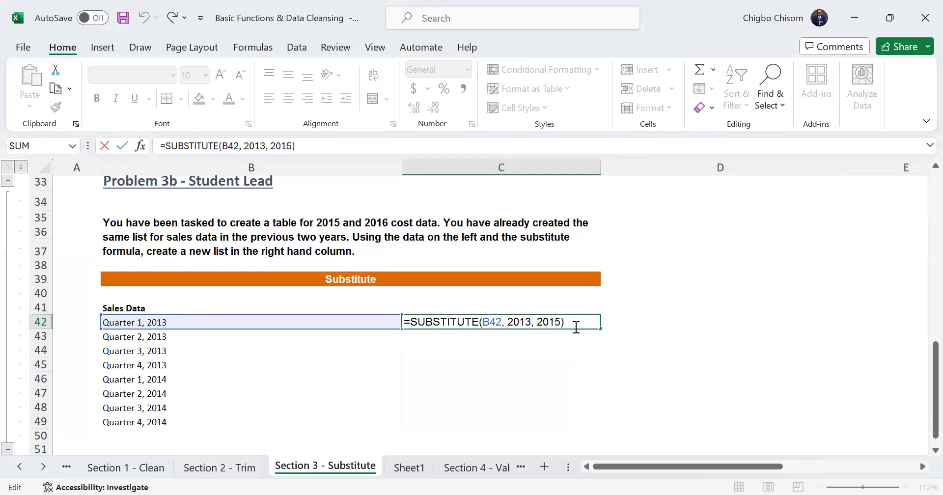
type("sub")
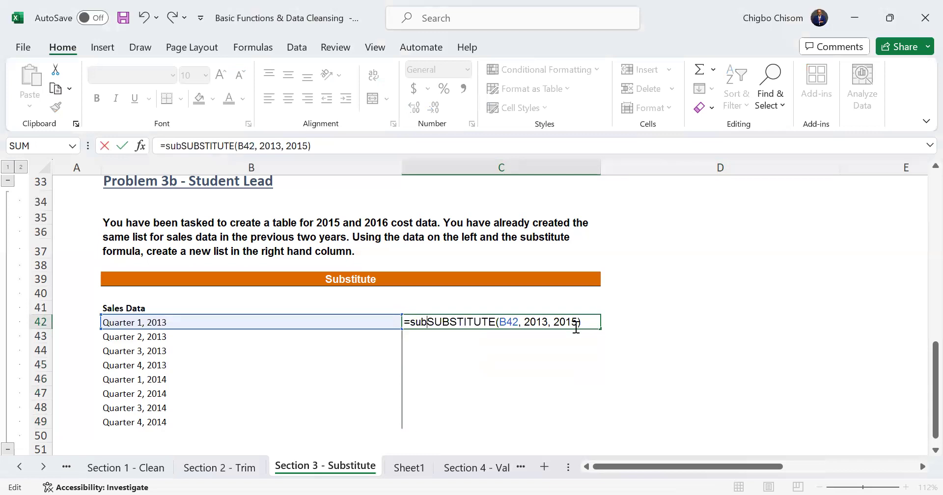
key("BackSpace")
key("BackSpace")
key("BackSpace")
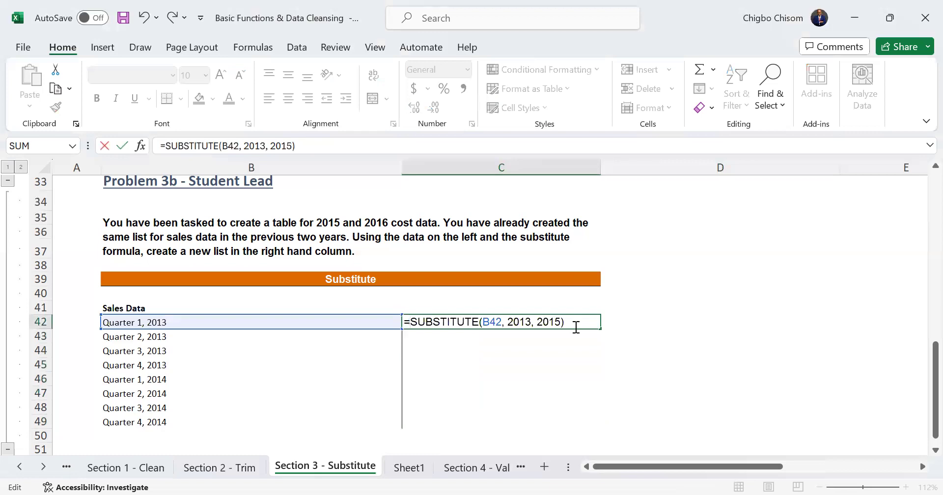
type("SUB")
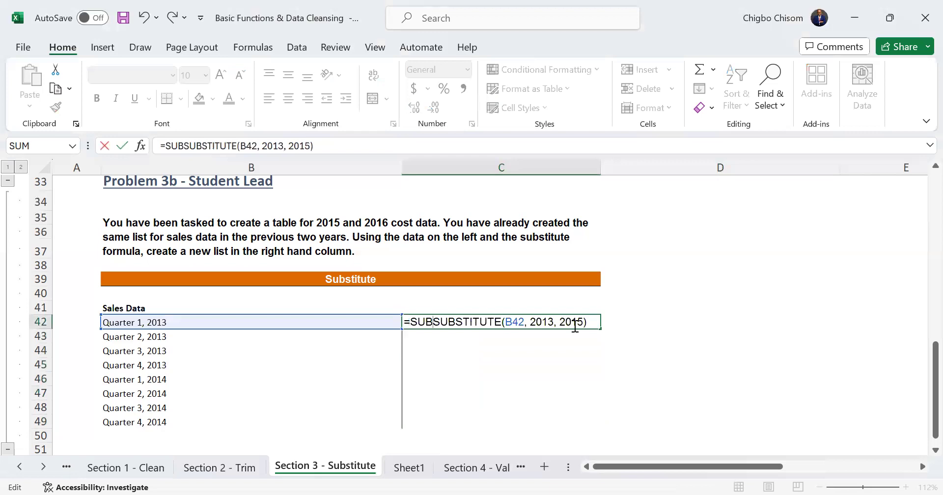
key("BackSpace")
key("BackSpace")
key("BackSpace")
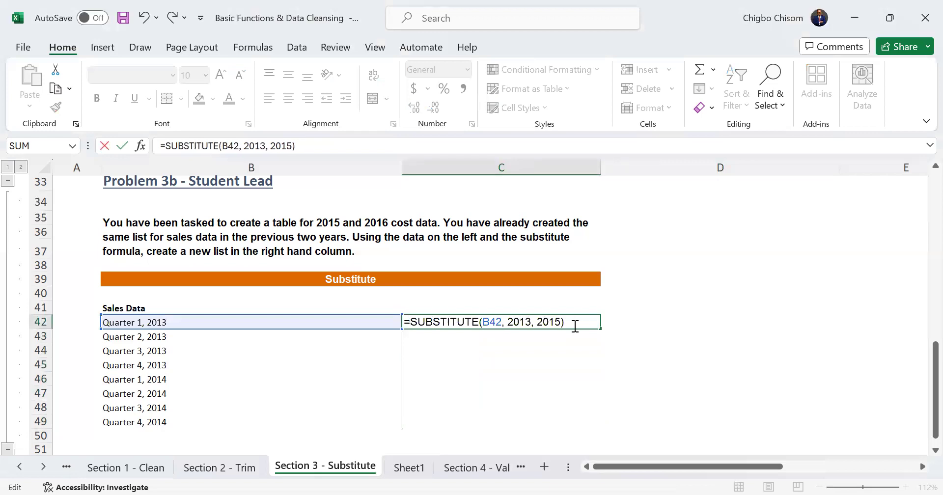
type("SUBSTITUTE(")
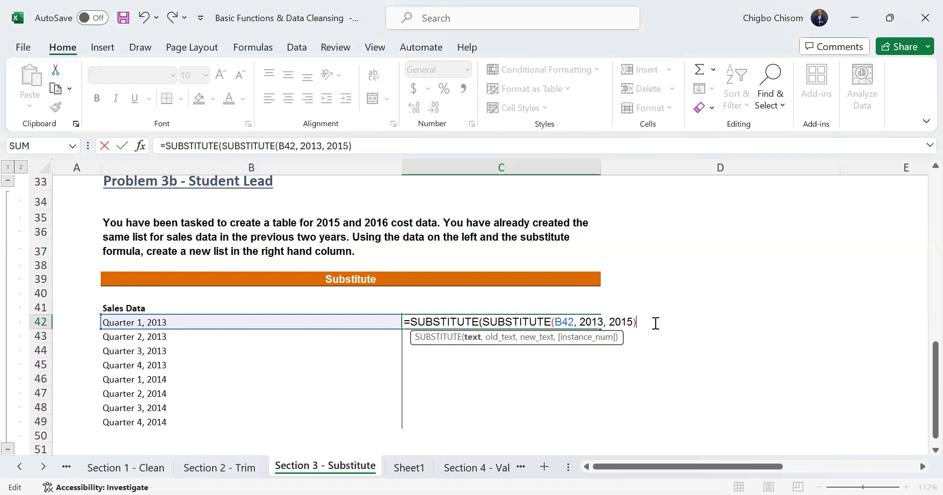
type(",")
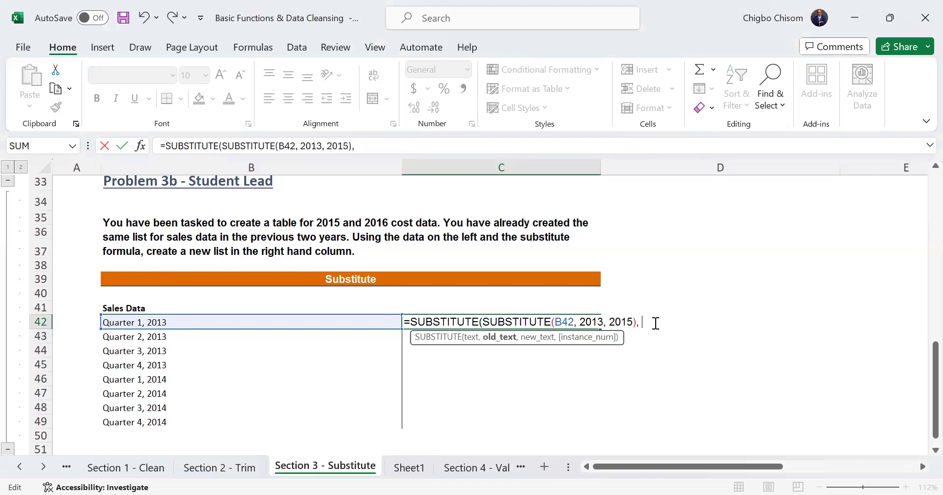
type(" 2014, 20")
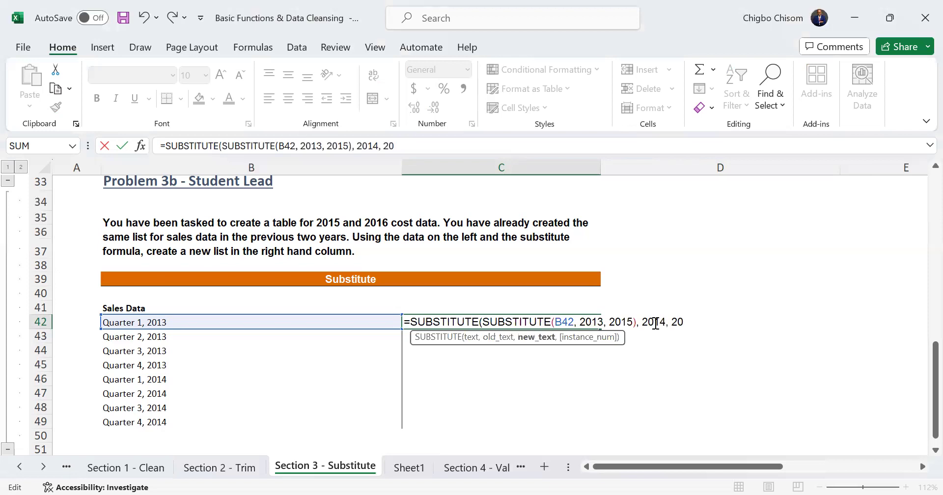
type("16)")
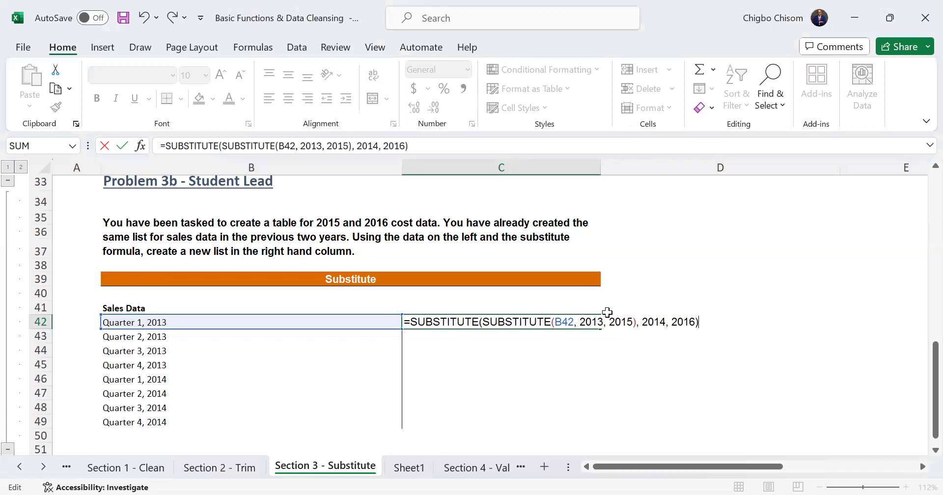
Step: Confirm the nested formula in C42, fill it down to row 49, and reopen C42 to review it
key("Return")
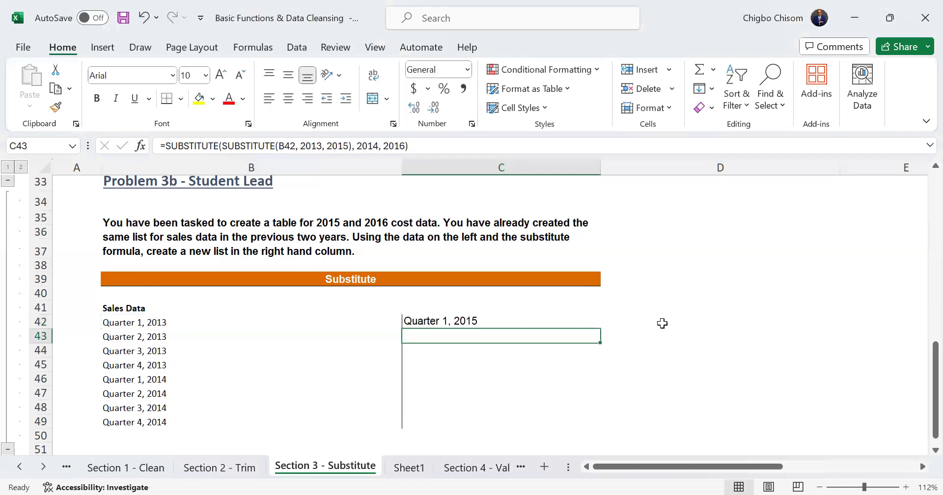
left_click(579, 323)
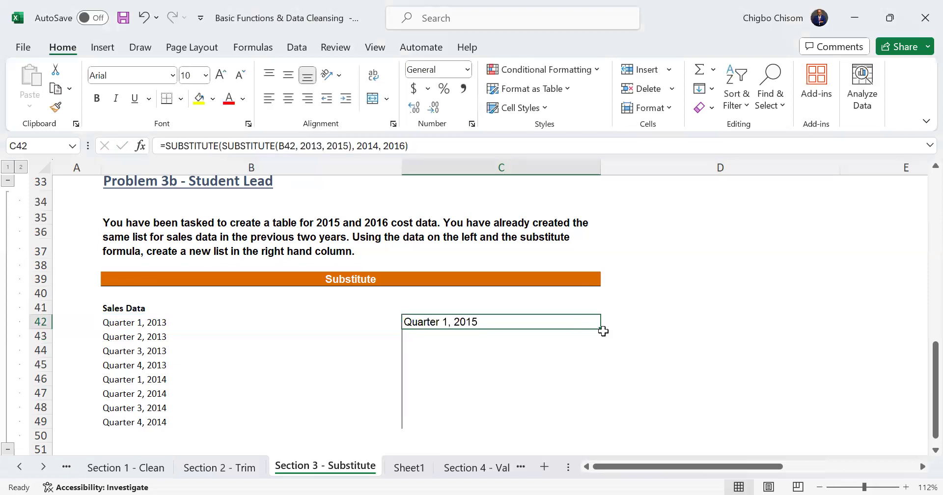
left_click_drag(603, 329, 590, 436)
left_click(630, 424)
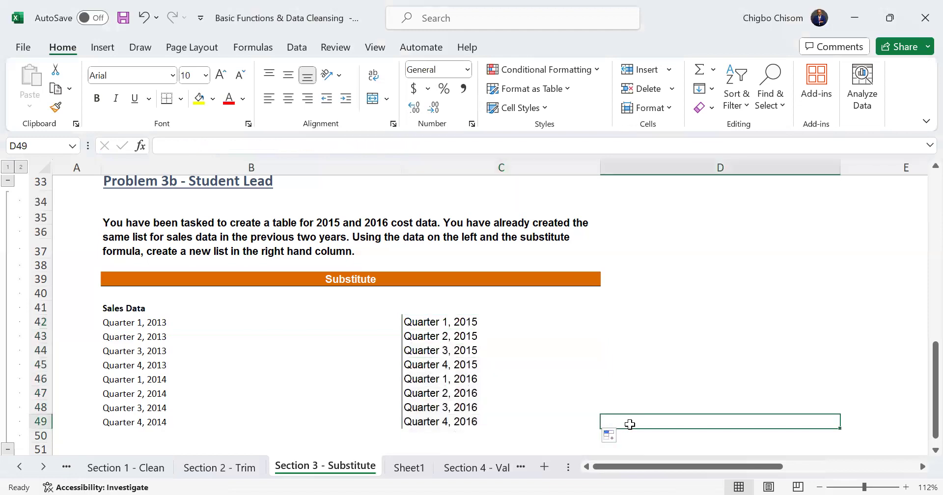
left_click(445, 323)
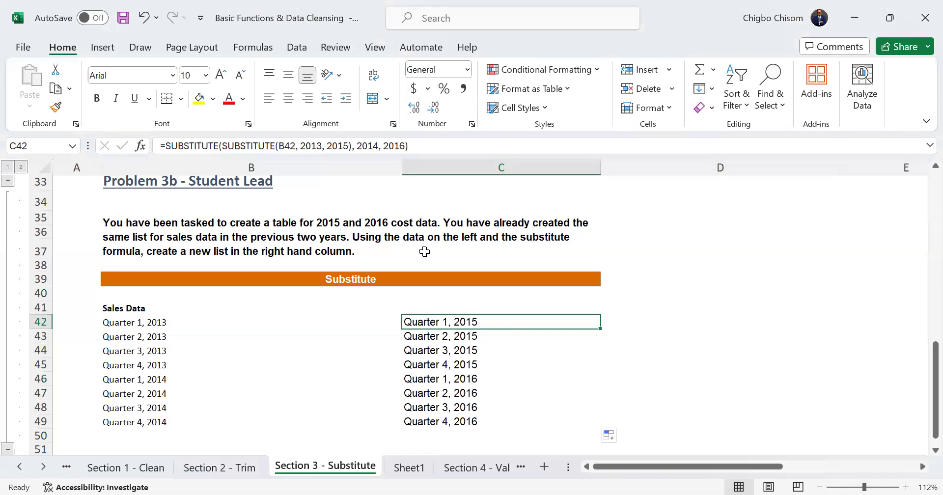
double_click(591, 321)
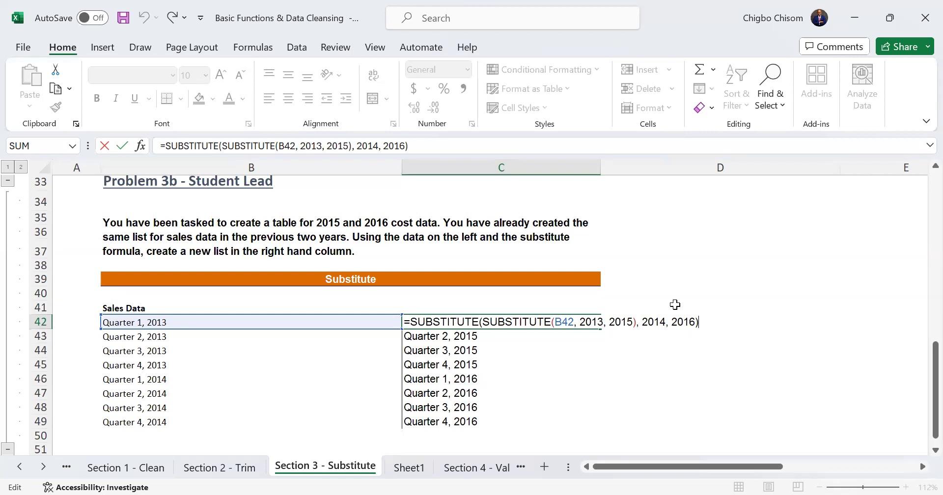
Step: Glance at Sheet1, return to Section 3 - Substitute, recheck C42's formula, and scroll up to row 8
key("Return")
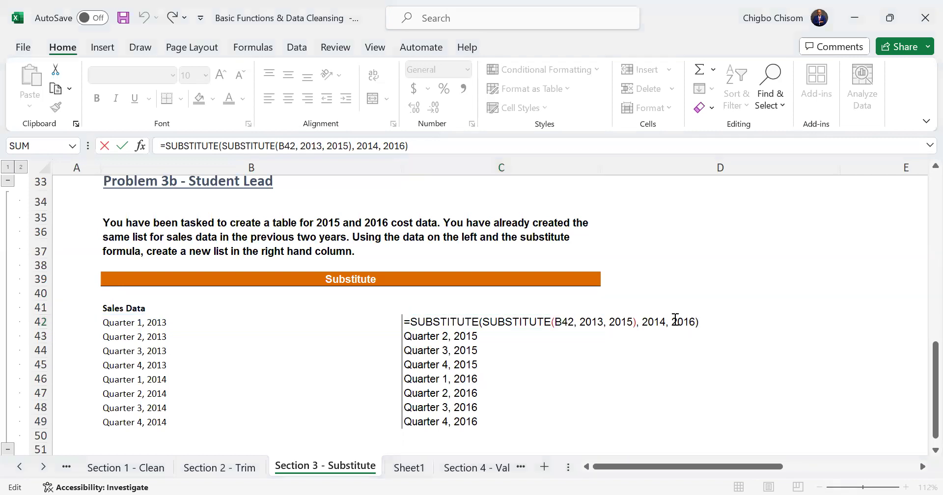
left_click(475, 322)
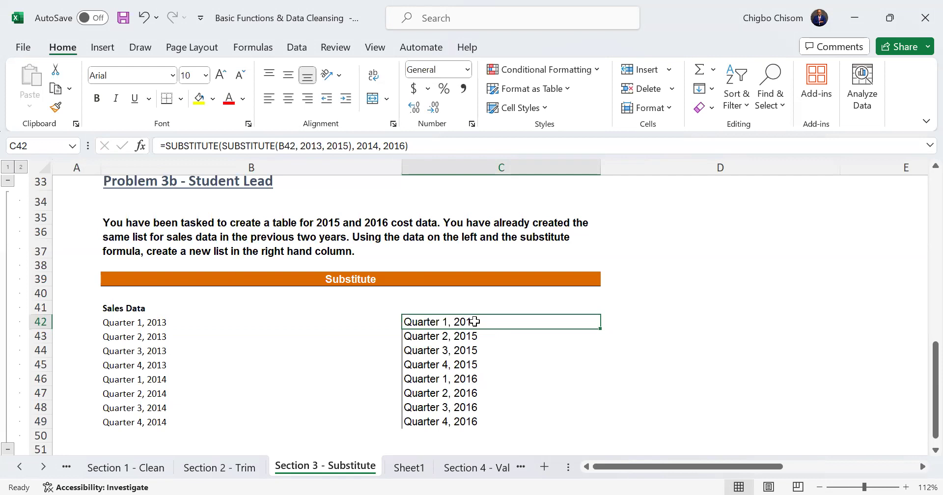
left_click(424, 471)
left_click(339, 468)
left_click_drag(922, 364, 923, 367)
double_click(458, 324)
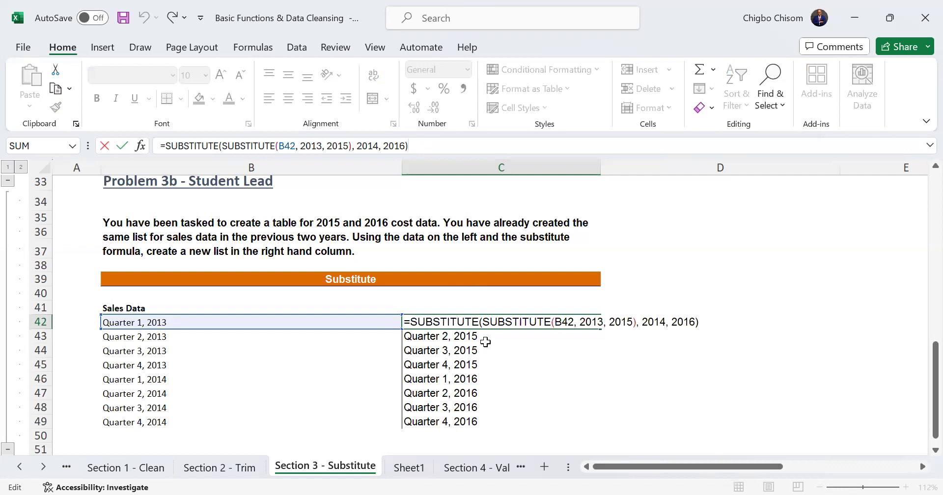
left_click_drag(922, 372, 921, 235)
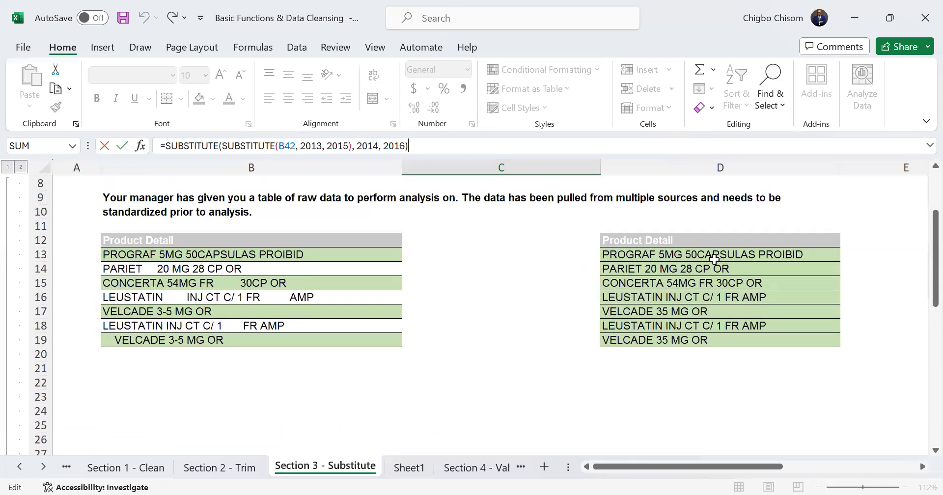
Step: Show D13's =TRIM(SUBSTITUTE(B13, "-", "")) formula inside the cell
left_click(715, 260)
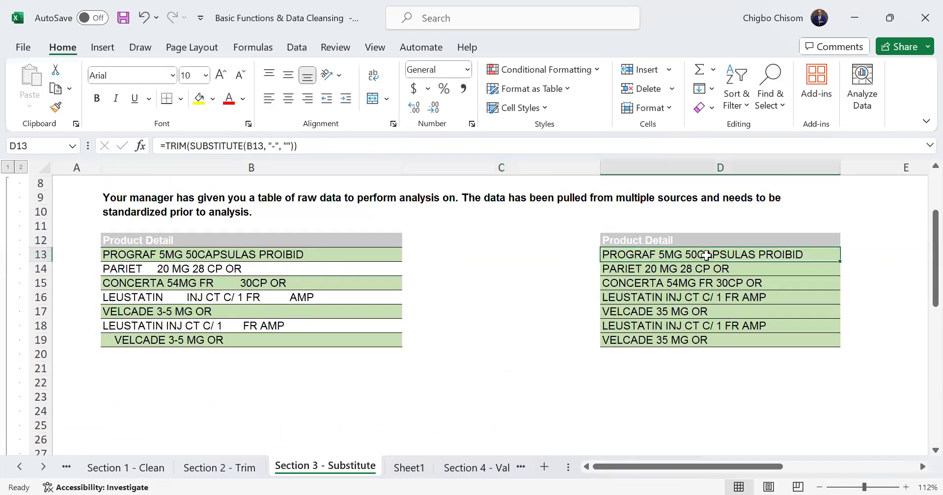
double_click(650, 252)
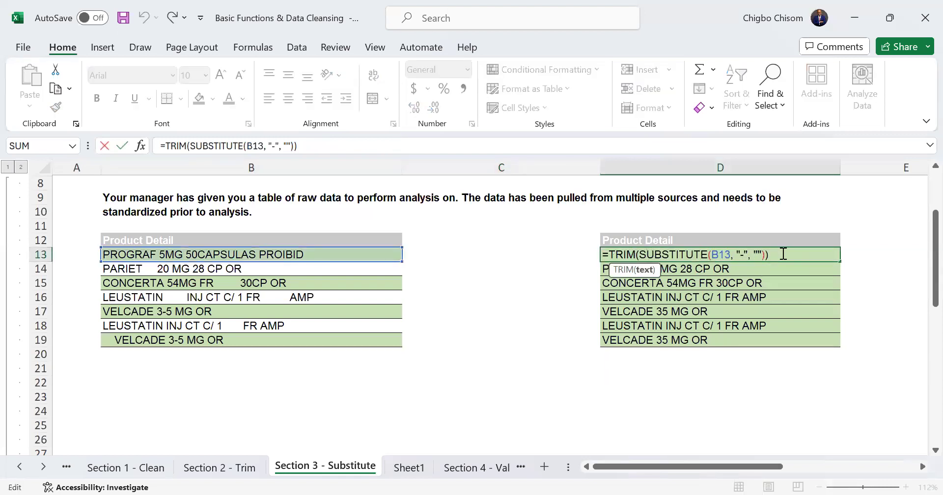